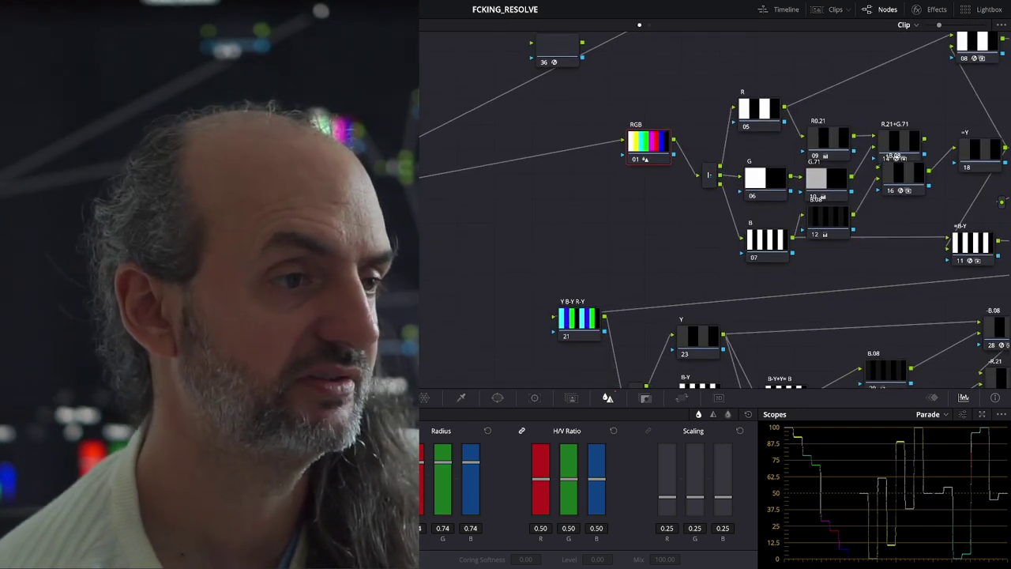
Step: Delete every existing node from the clip's node graph, leaving only the source and output, and save the project
drag(553, 242, 395, 331)
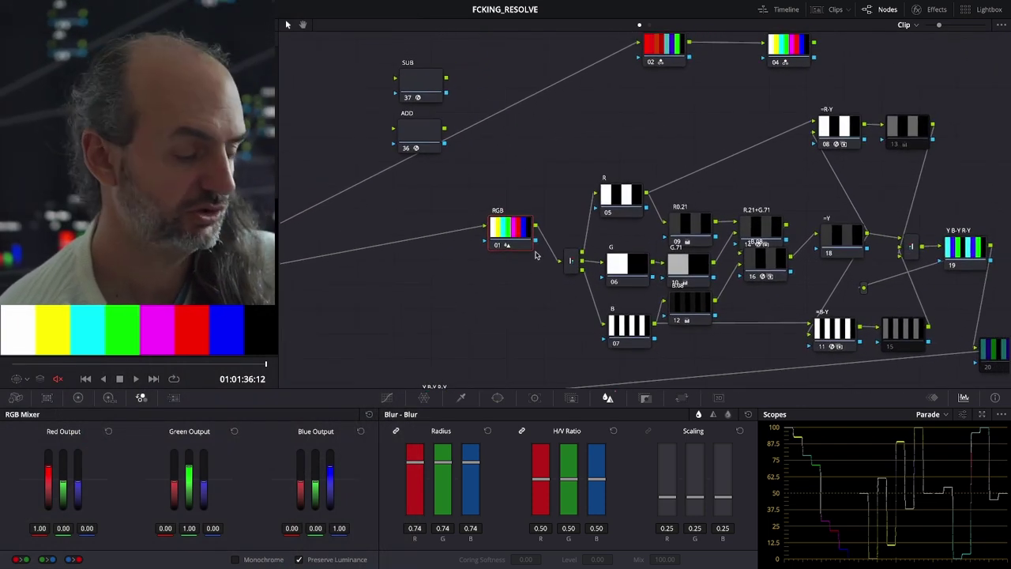
scroll(534, 255, down, 3)
scroll(477, 251, down, 2)
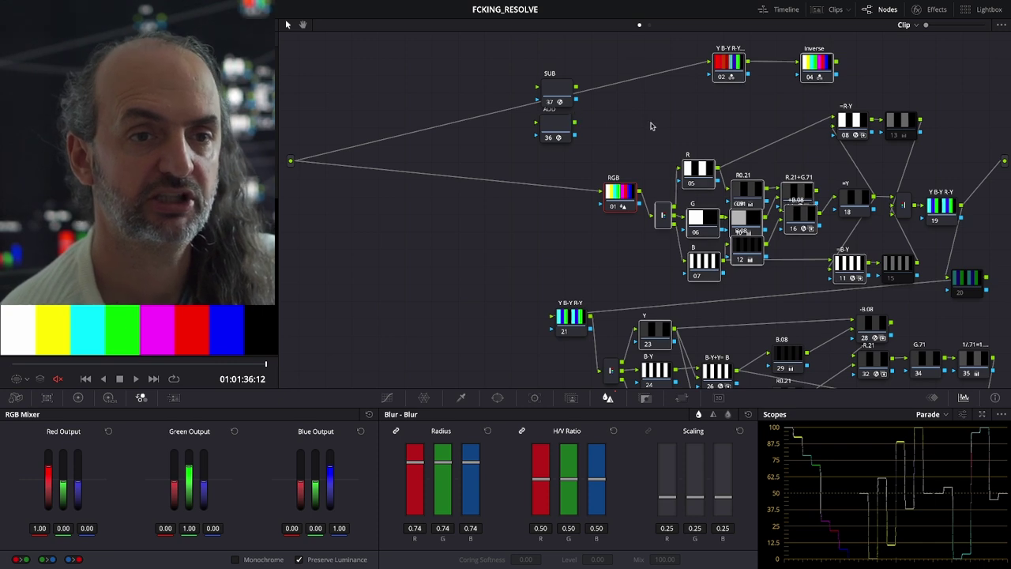
drag(509, 46, 892, 330)
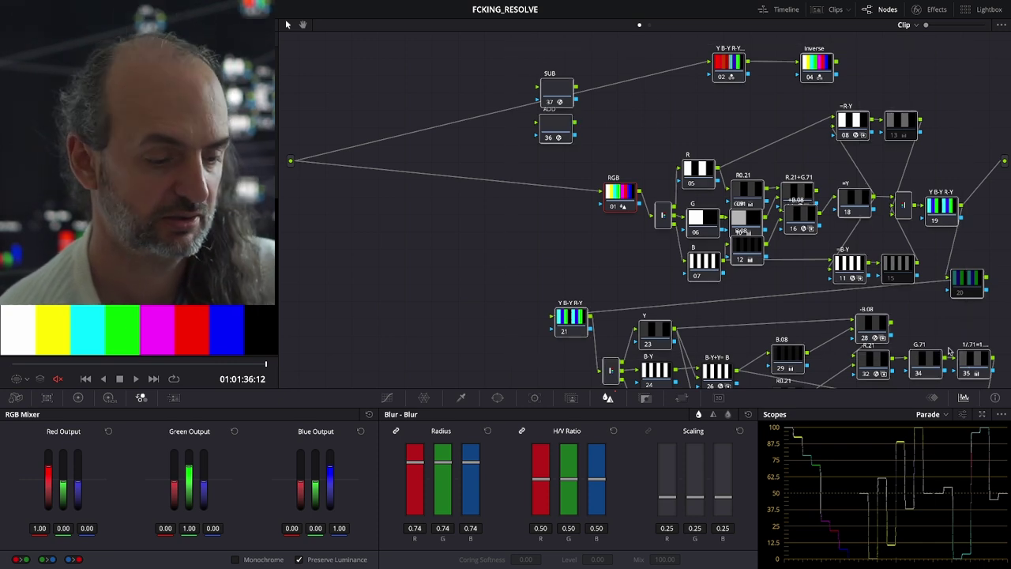
key(Delete)
scroll(755, 259, down, 2)
drag(886, 210, 625, 355)
key(Delete)
drag(864, 275, 973, 310)
key(Delete)
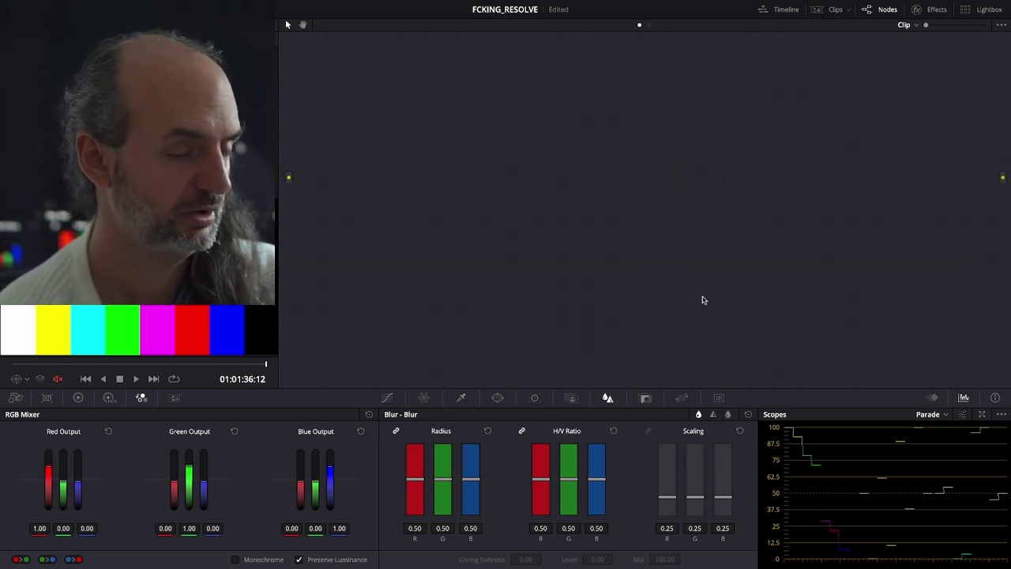
key(ctrl+s)
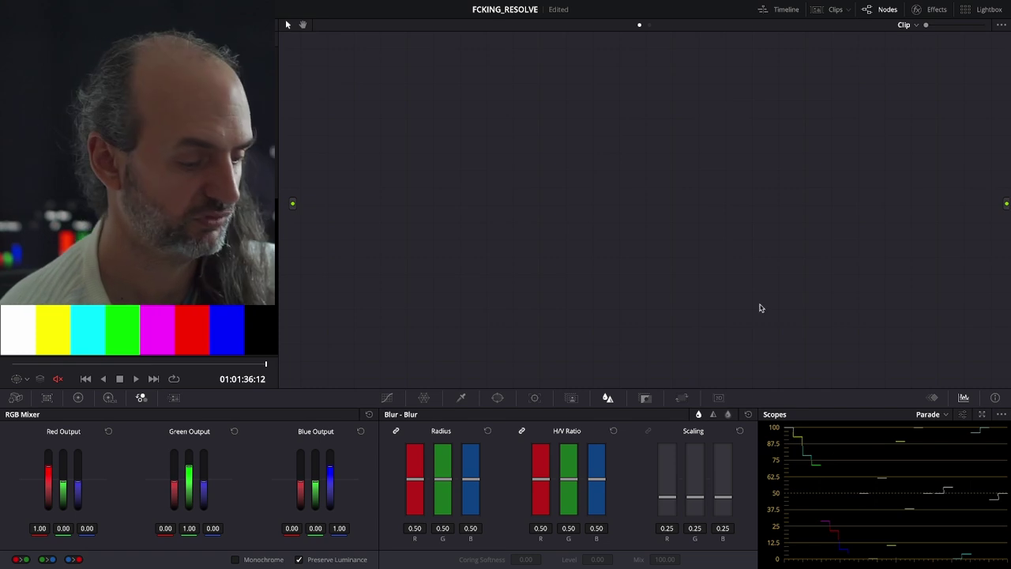
Step: Check the Color Management page of the project settings and close the settings without changes
key(shift+9)
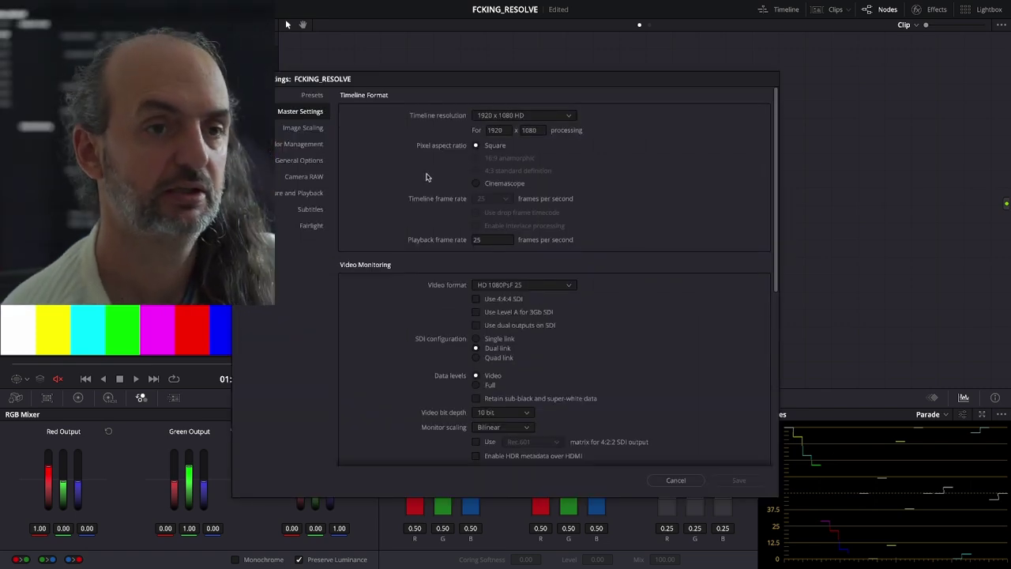
click(304, 146)
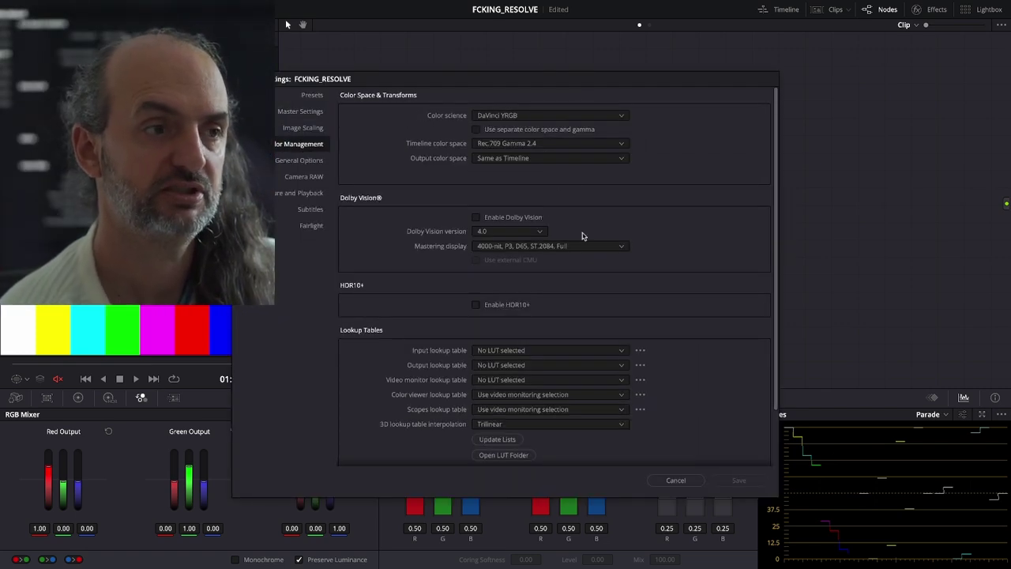
click(675, 479)
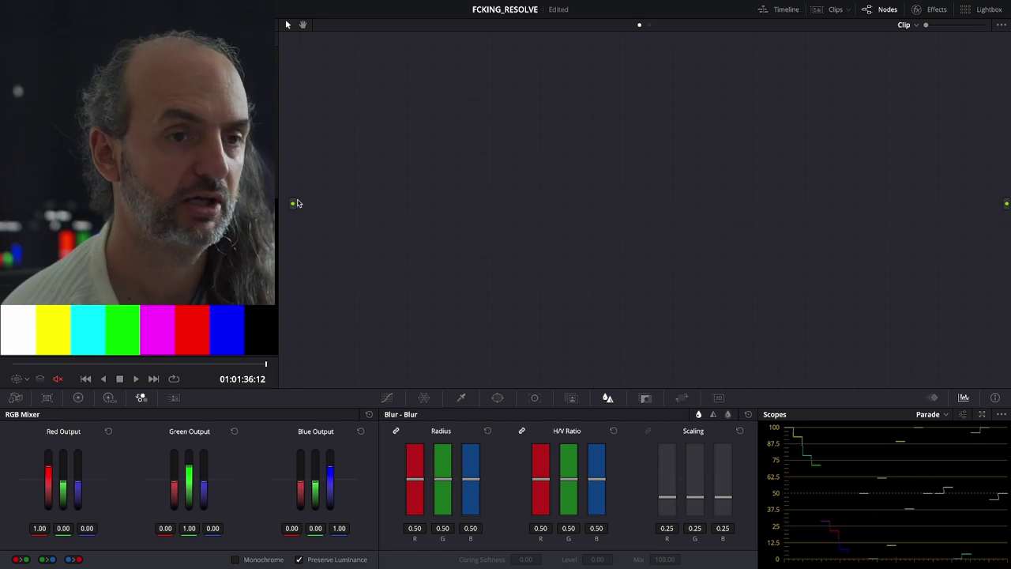
Step: Connect the source to the output of the empty node graph and add a single corrector node between them
drag(292, 203, 1006, 205)
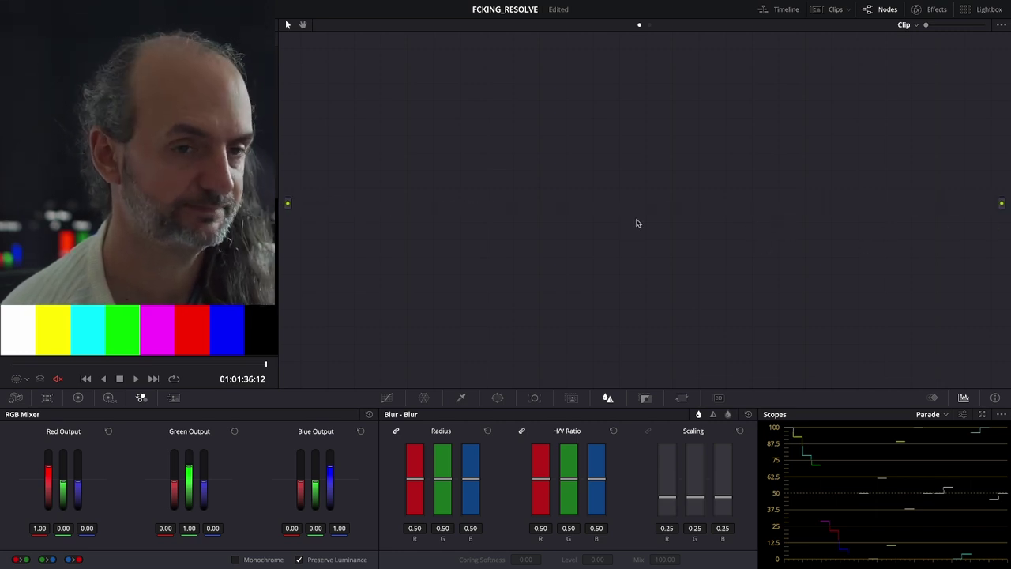
right_click(522, 142)
click(534, 151)
drag(437, 204, 443, 151)
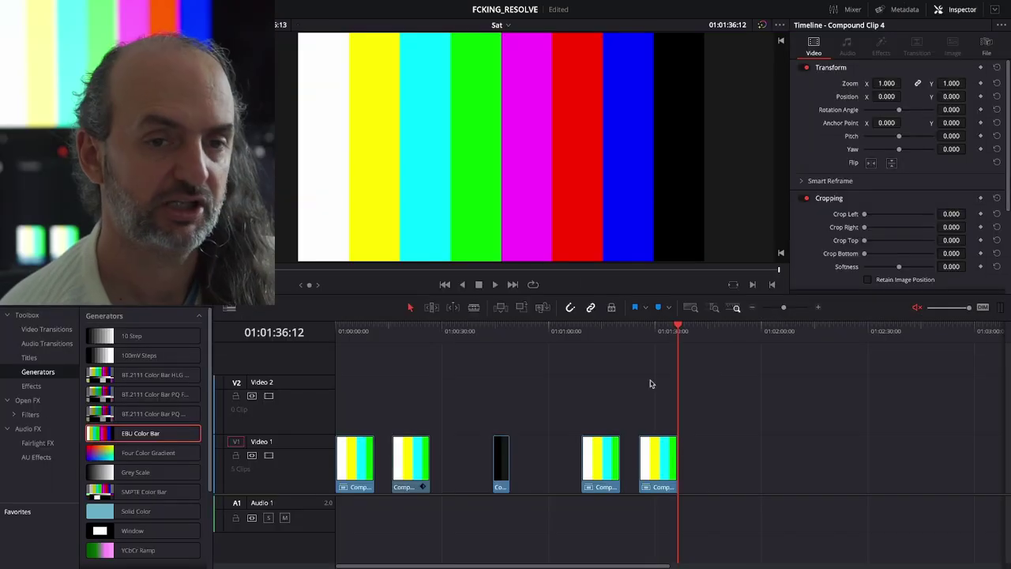
Step: Open the last compound clip on Video 1 in its own timeline, review its nested clip's video settings, and return to the Sat timeline
right_click(656, 456)
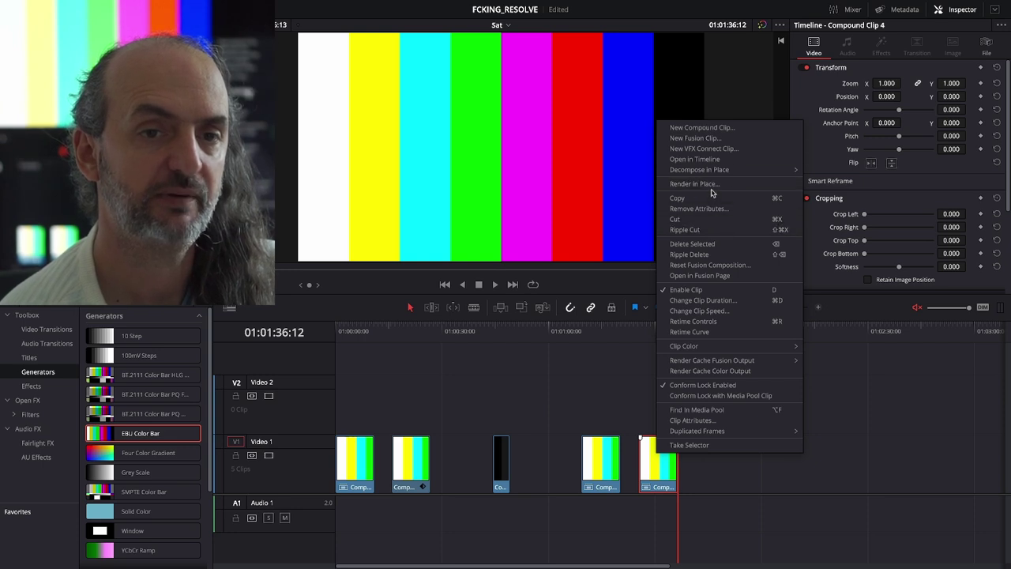
click(695, 158)
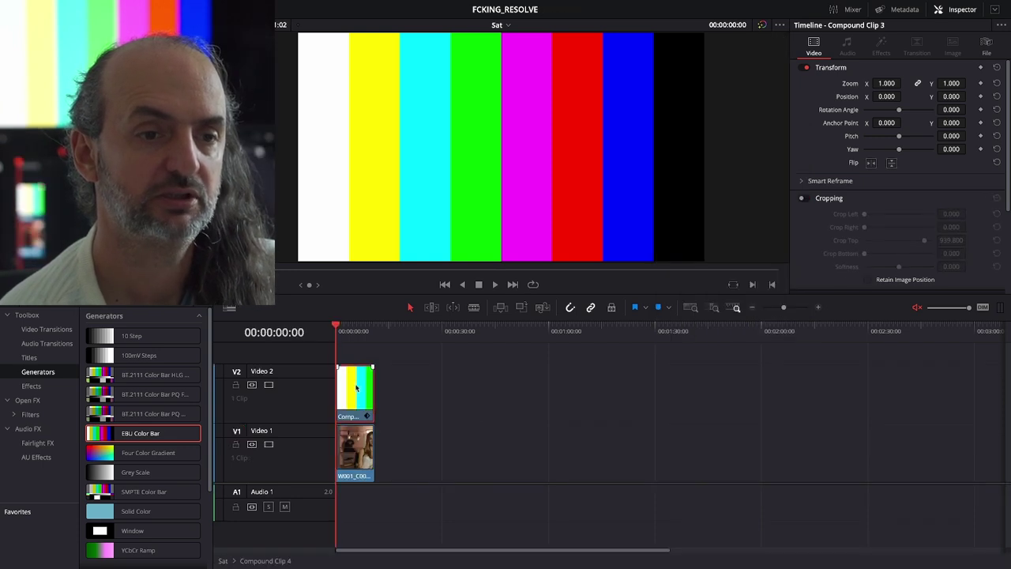
scroll(839, 168, down, 3)
scroll(841, 168, down, 1)
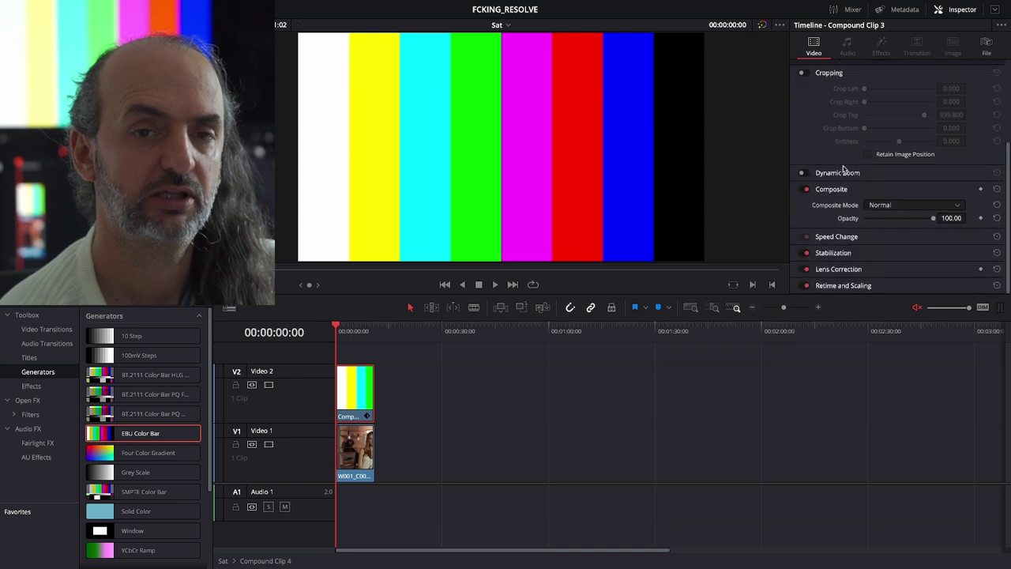
scroll(855, 182, up, 4)
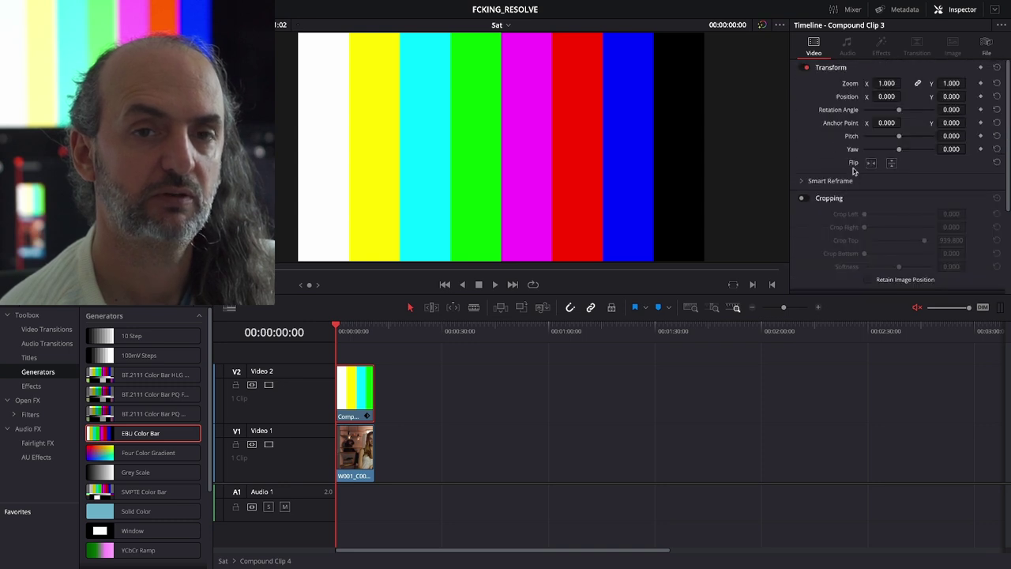
right_click(358, 393)
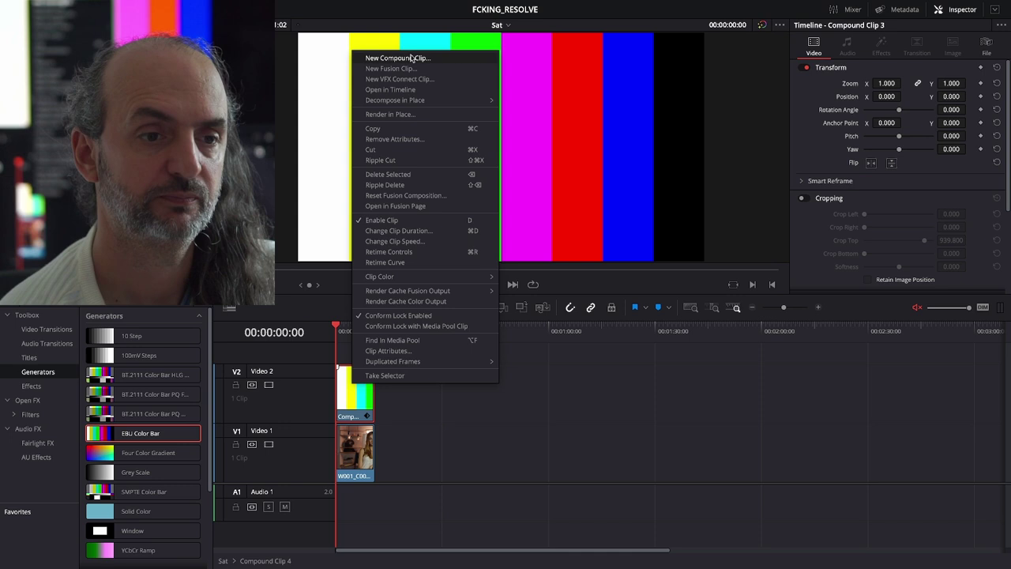
key(Escape)
click(223, 562)
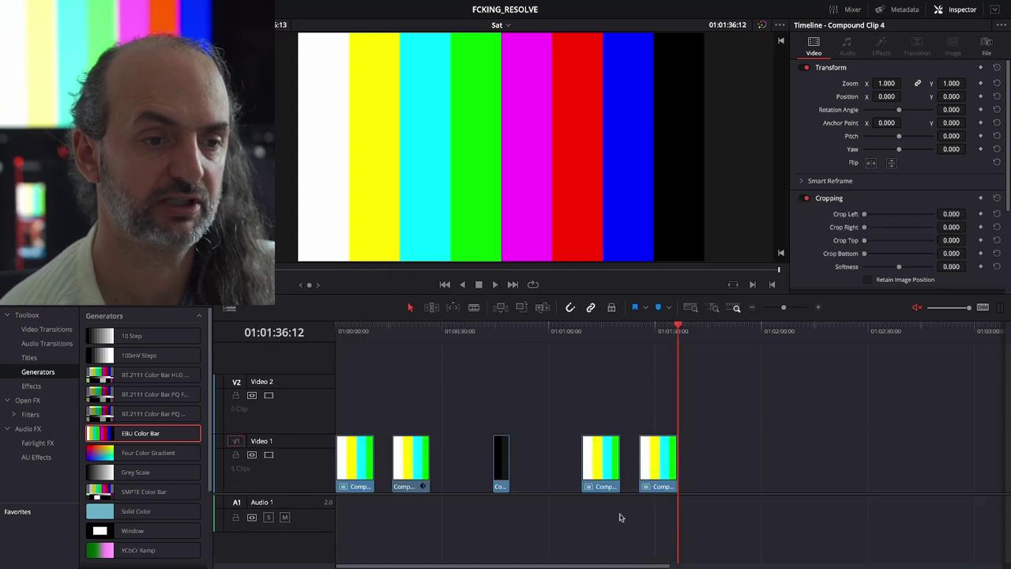
Step: Place an EBU Color Bar generator after the last clip on Video 1 and set its level to 100%
drag(194, 431, 742, 465)
click(747, 334)
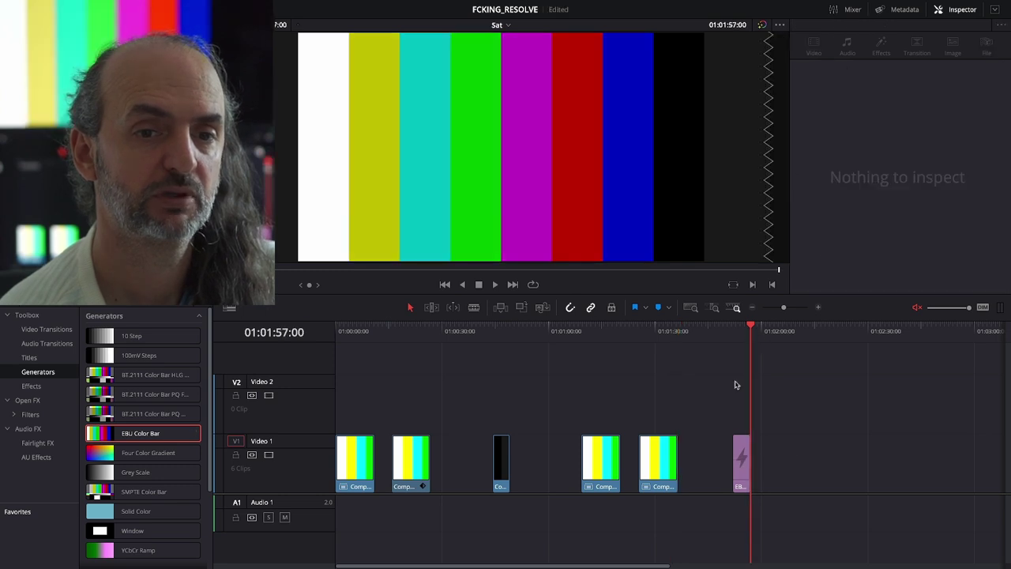
click(740, 456)
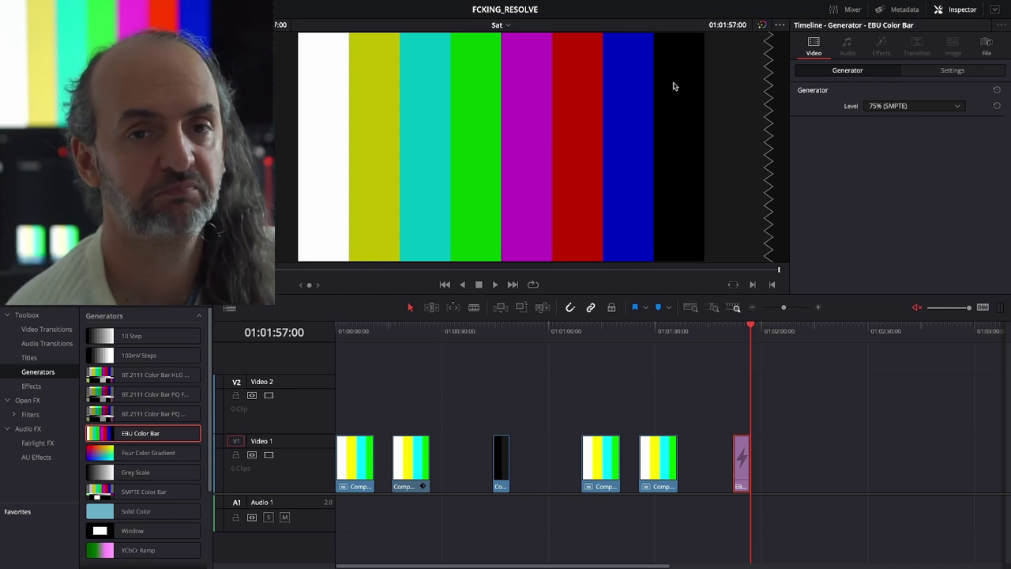
click(900, 108)
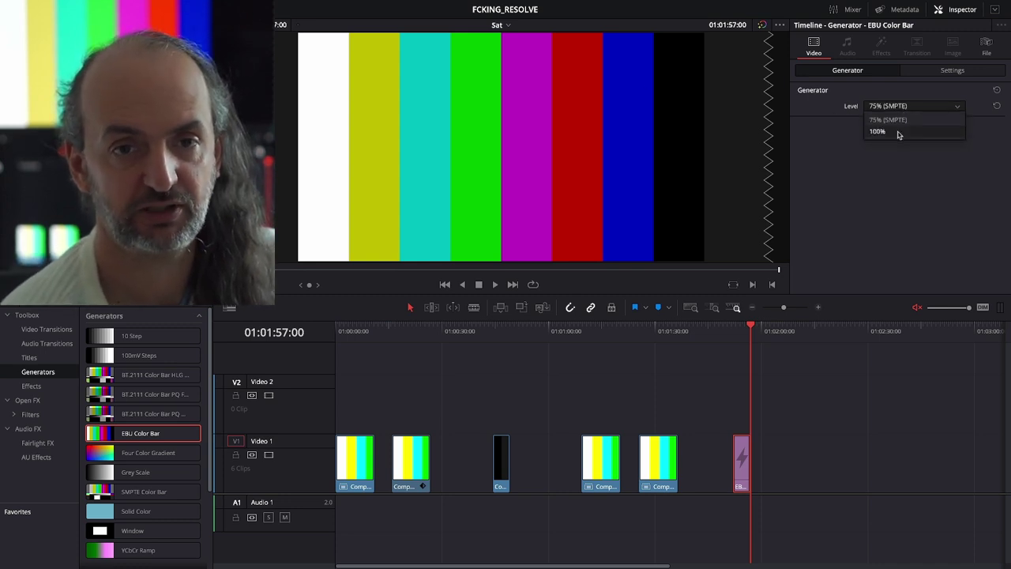
click(897, 131)
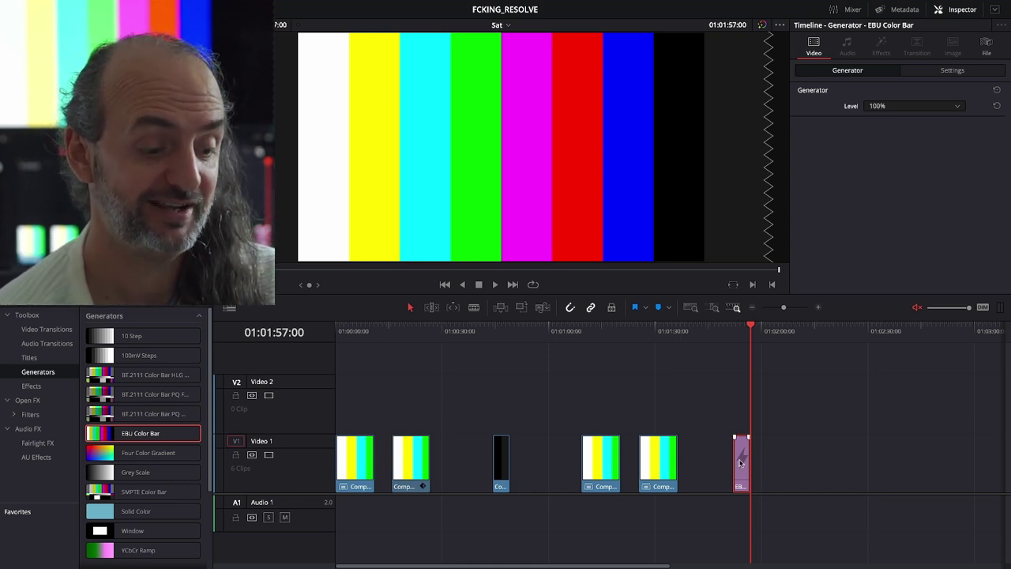
Step: Delete the EBU Color Bar generator from Video 1 and open the last compound clip on the Color page
key(Delete)
click(669, 326)
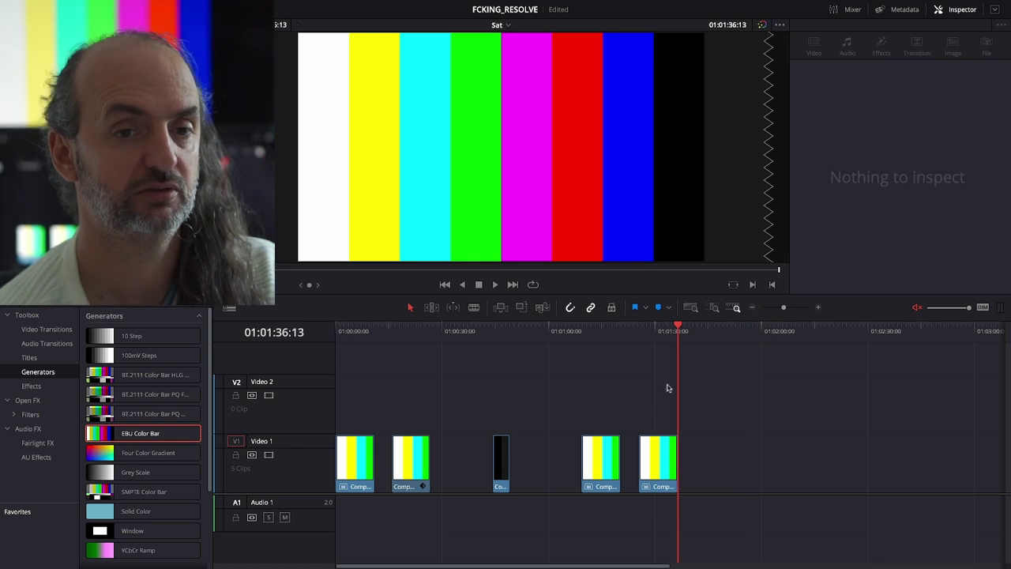
click(653, 455)
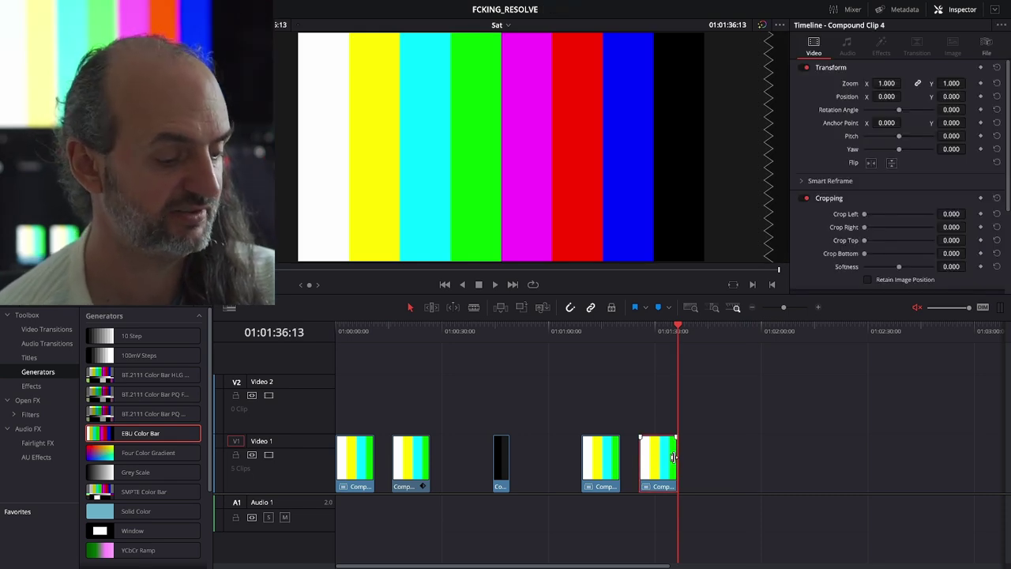
key(shift+6)
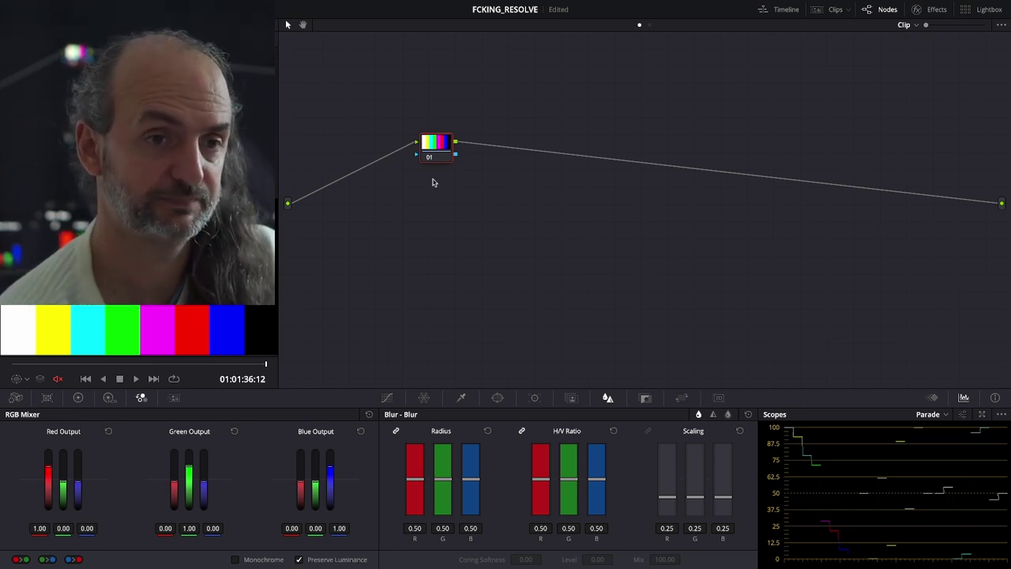
Step: Label node 01 as RGB and reposition it close to the source input
drag(436, 155, 421, 163)
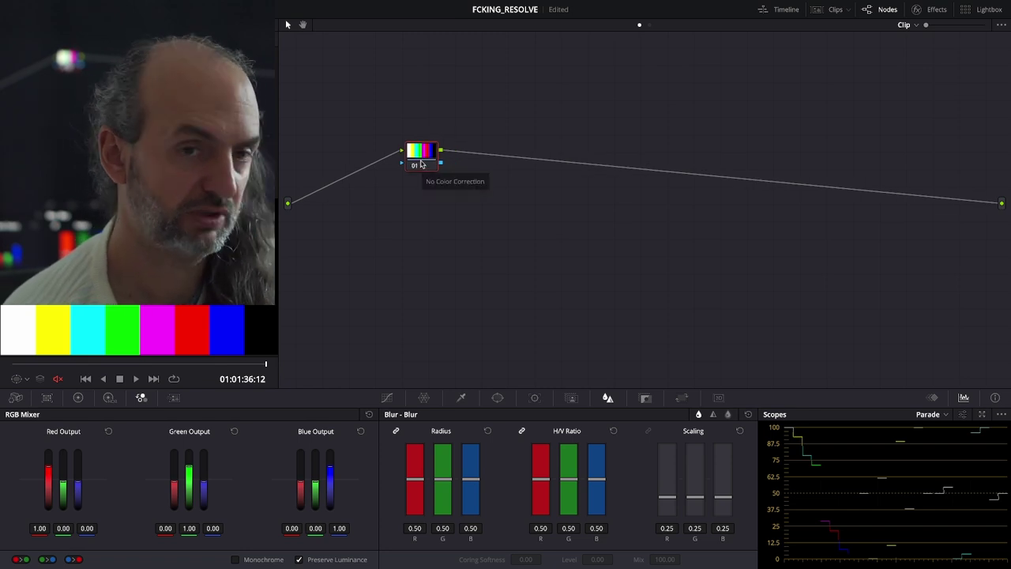
drag(421, 163, 430, 157)
right_click(430, 157)
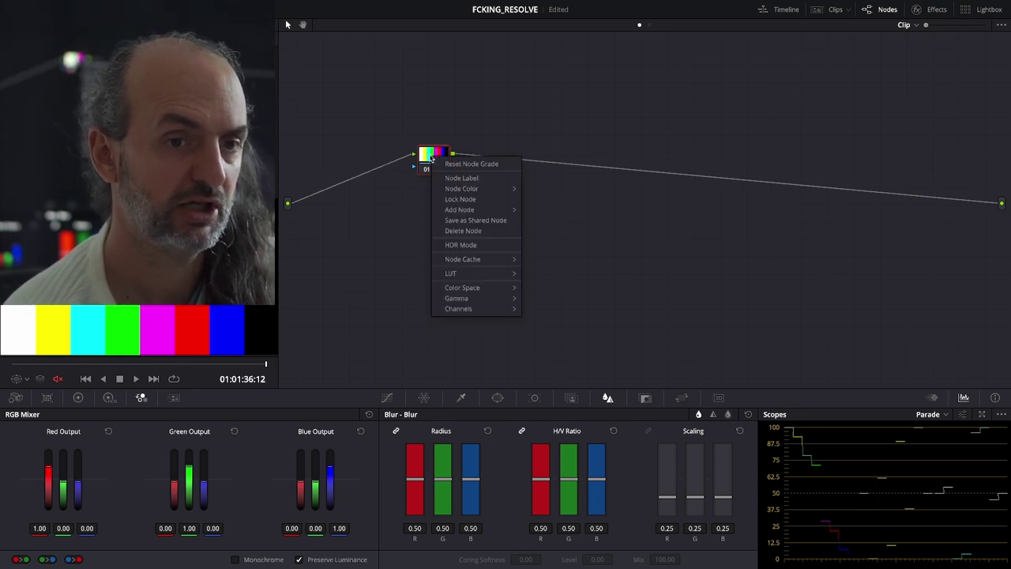
click(489, 179)
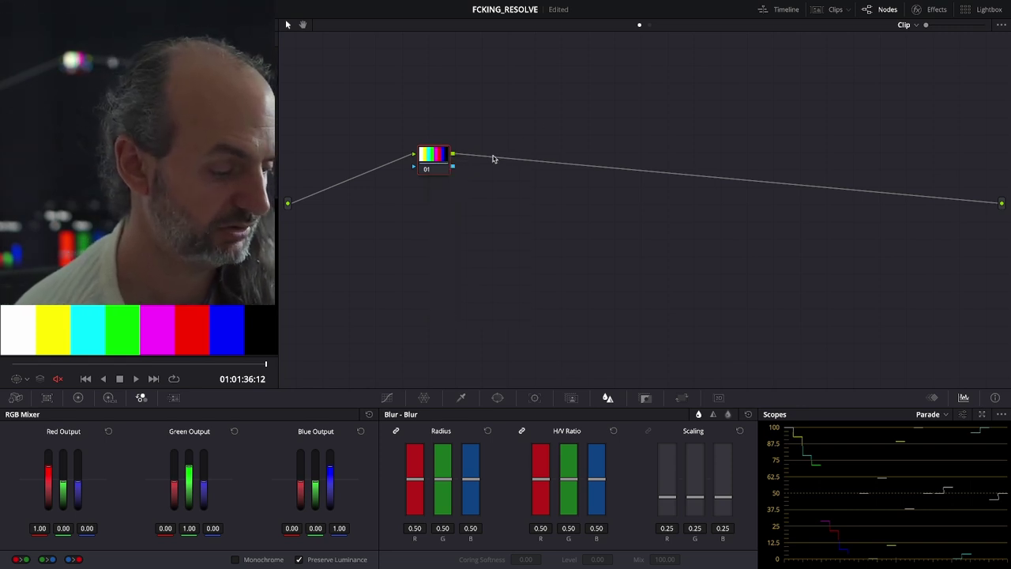
key(Return)
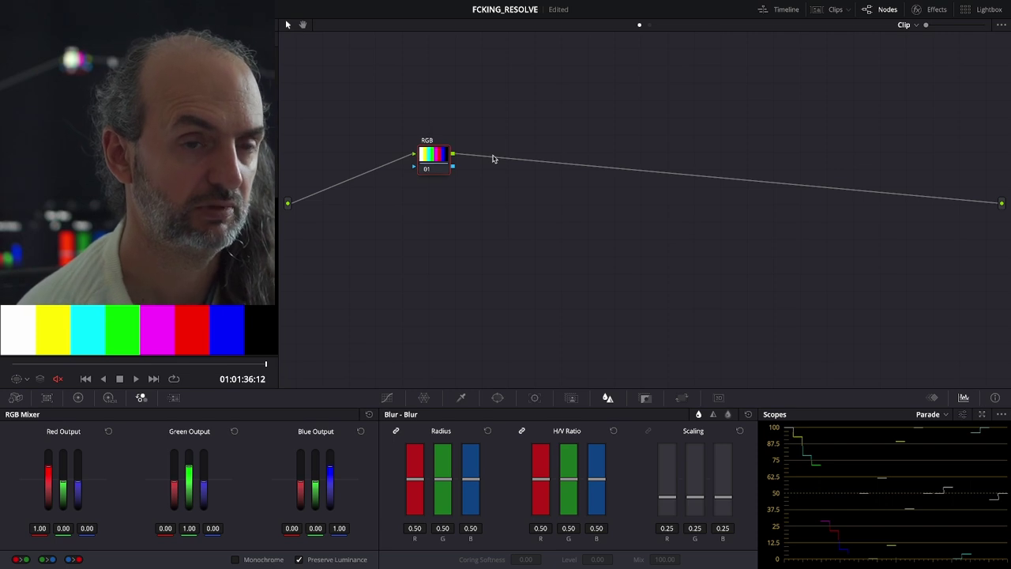
drag(435, 163, 356, 204)
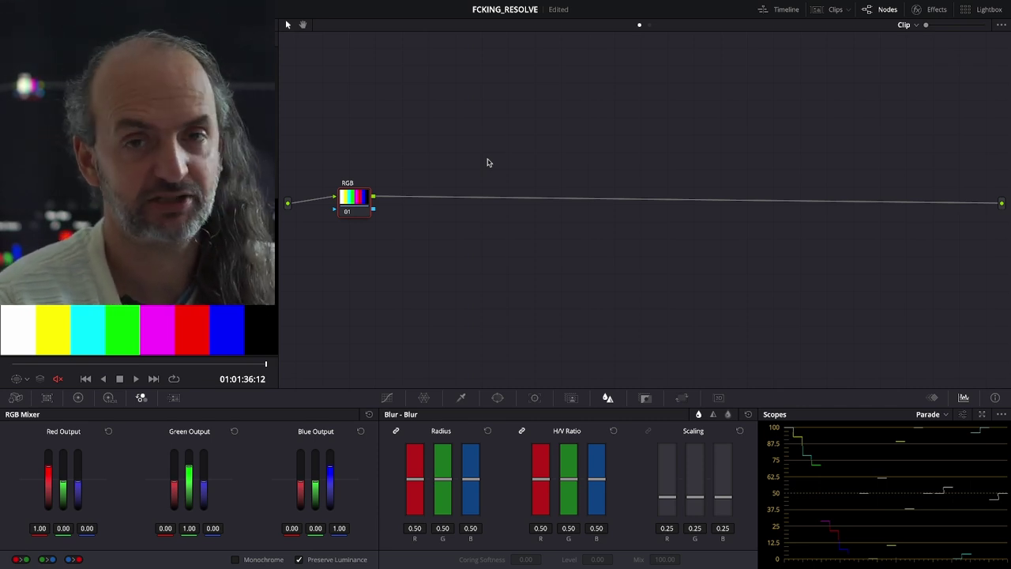
Step: Add a splitter/combiner with three channel nodes after the RGB node
key(ctrl+z)
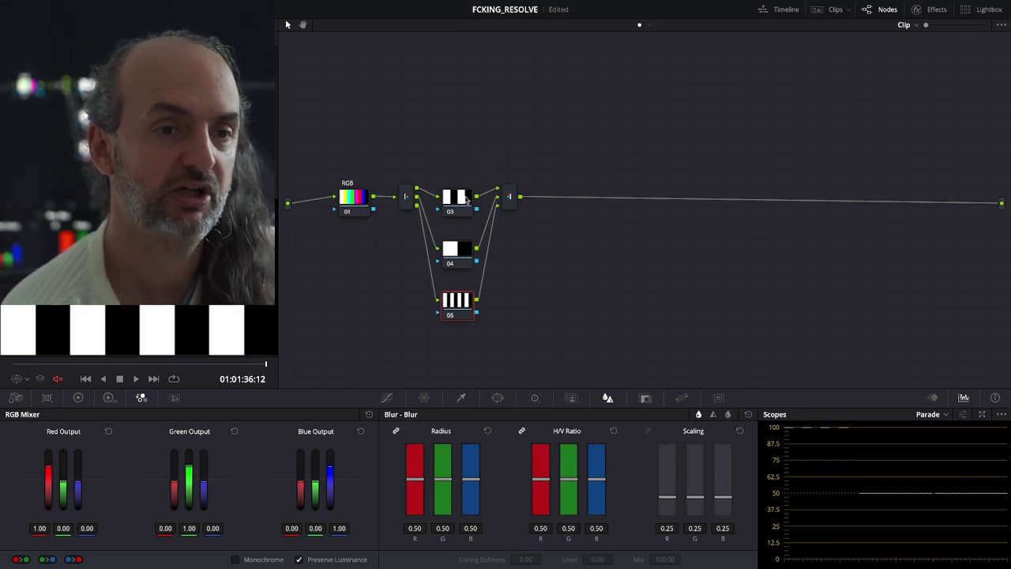
Step: Try routing channel node 04 straight to the final output, and restore the combiner's connection to it
drag(466, 200, 1002, 202)
drag(477, 248, 1001, 202)
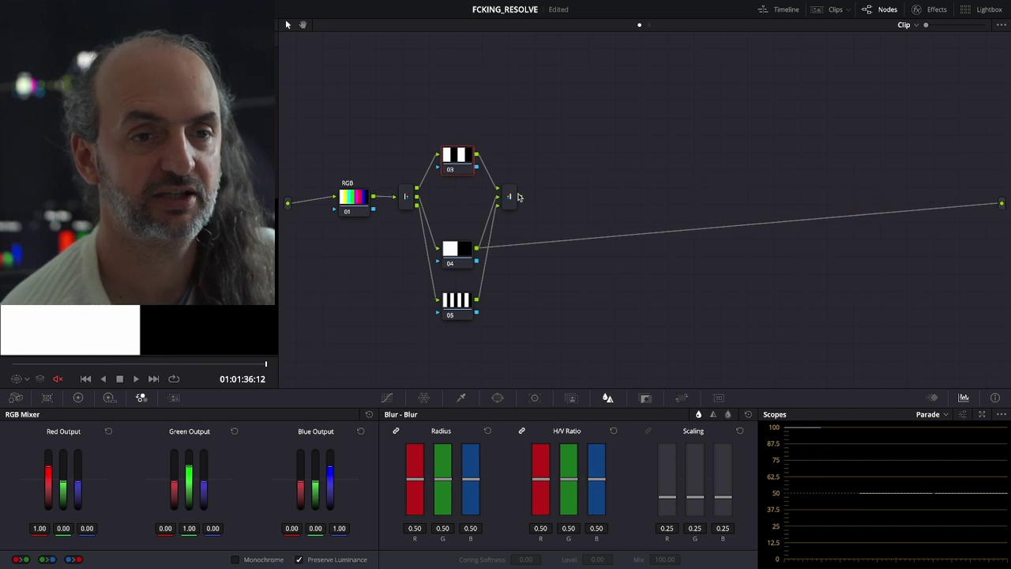
drag(520, 197, 1002, 203)
drag(454, 157, 448, 177)
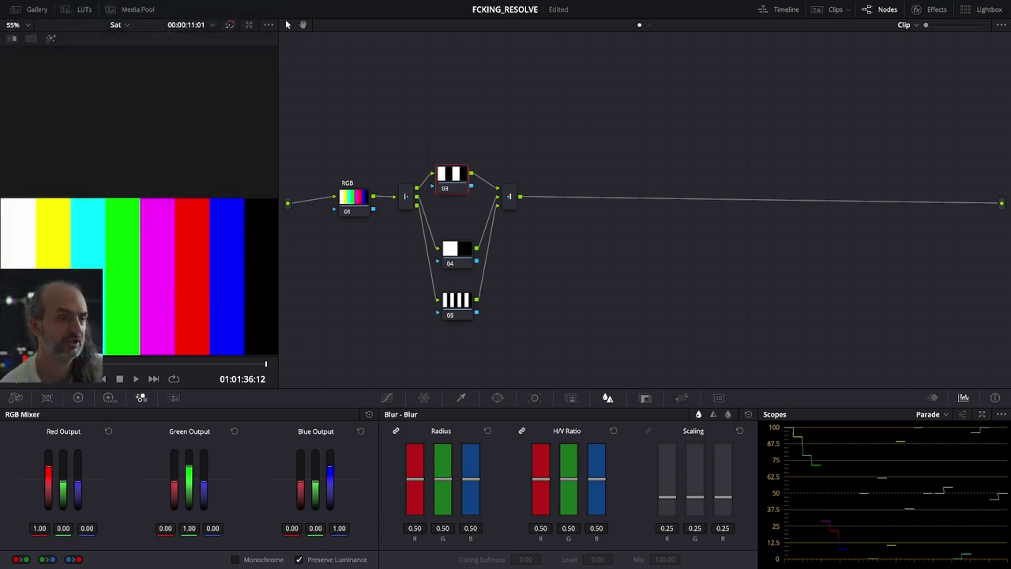
Step: Turn on Highlight in the viewer and compare the individual images of the RGB node, node 03 and node 04
click(50, 39)
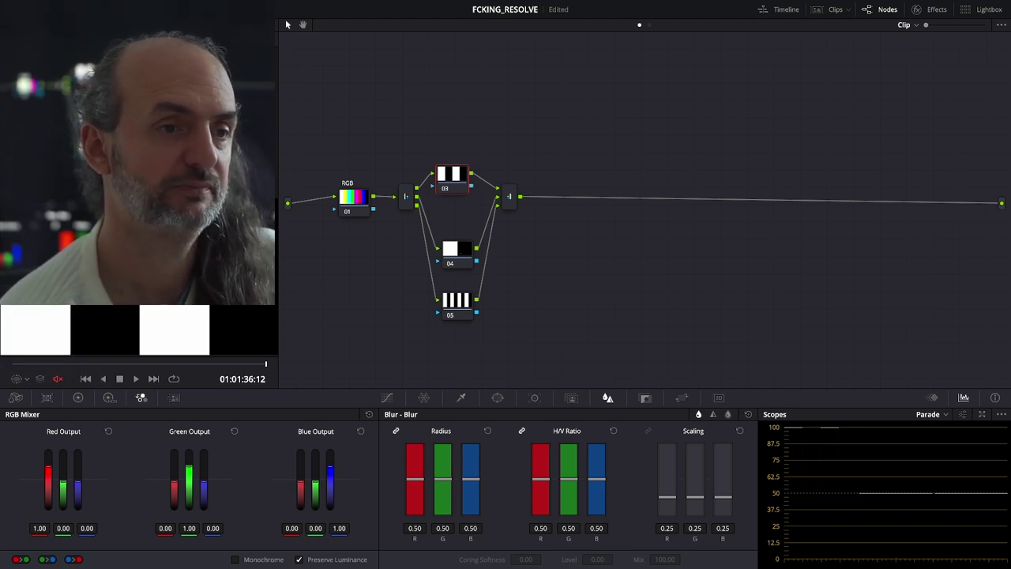
click(367, 199)
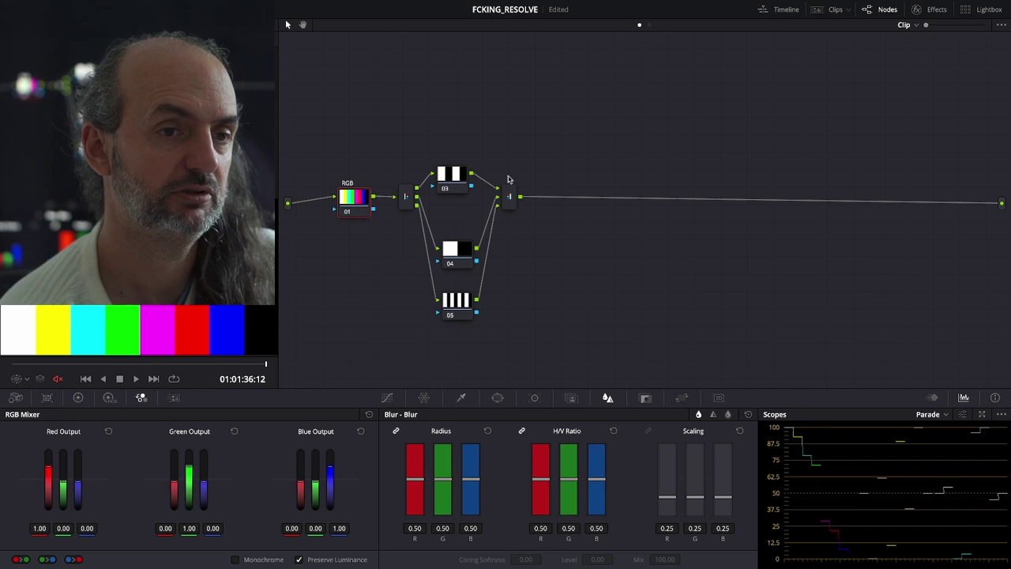
click(456, 181)
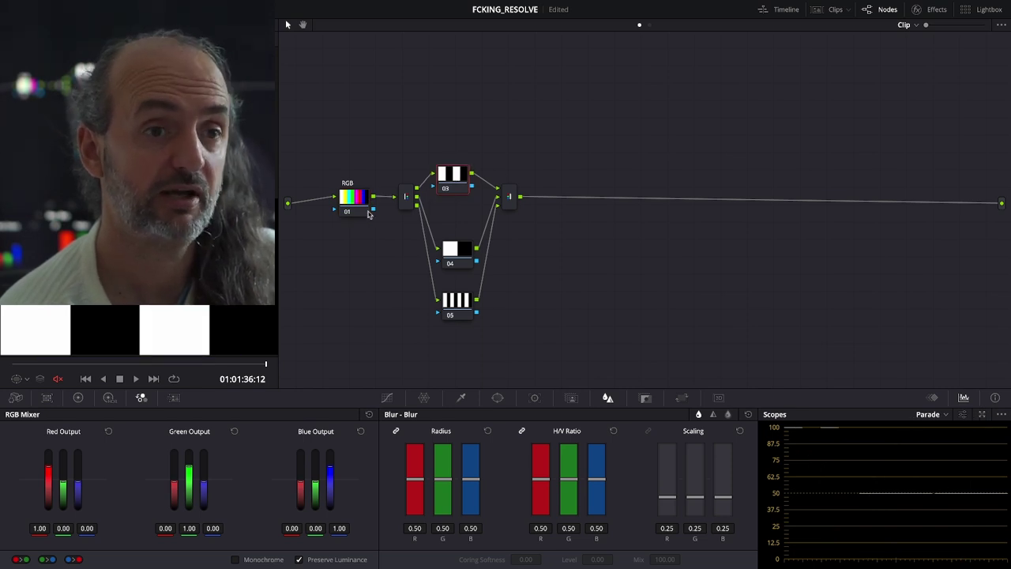
click(451, 259)
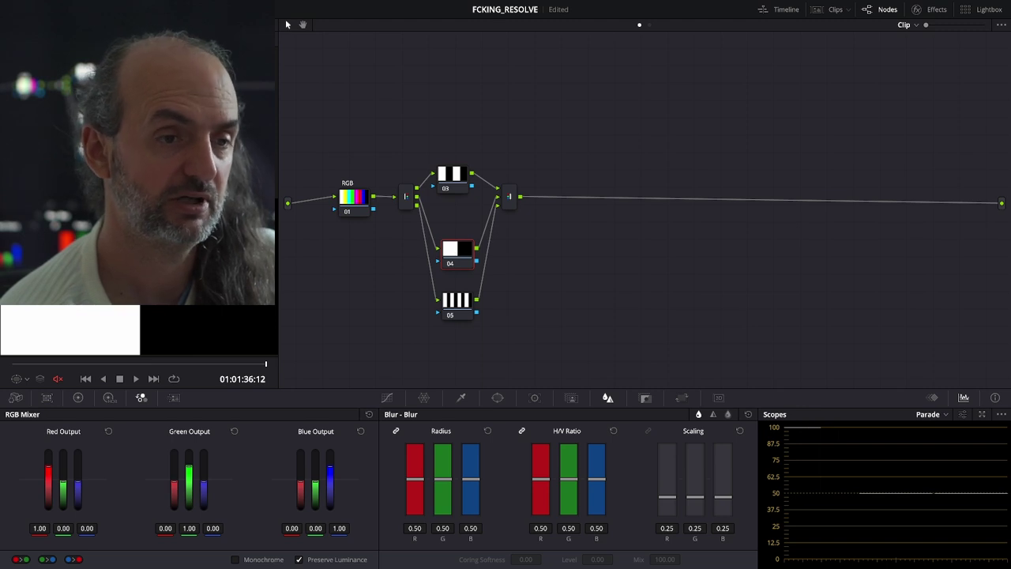
Step: Inspect the images of channel node 05 and the RGB node, and save the project
click(465, 302)
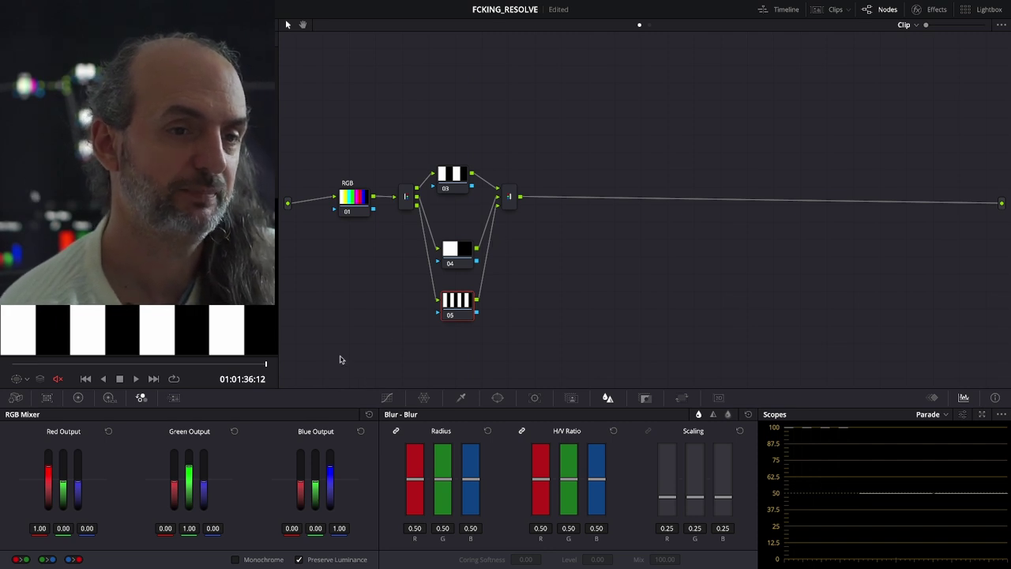
click(353, 199)
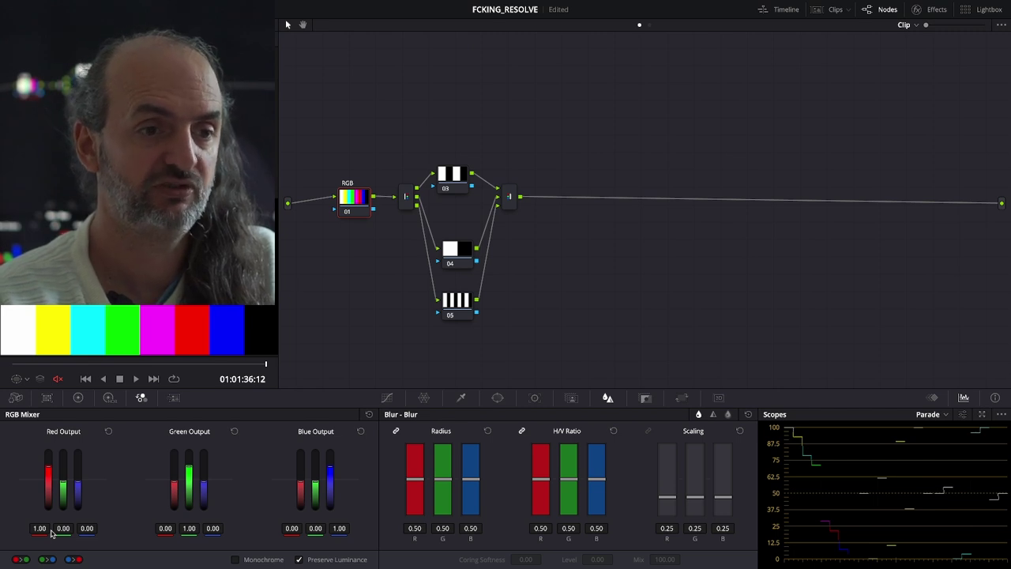
key(ctrl+s)
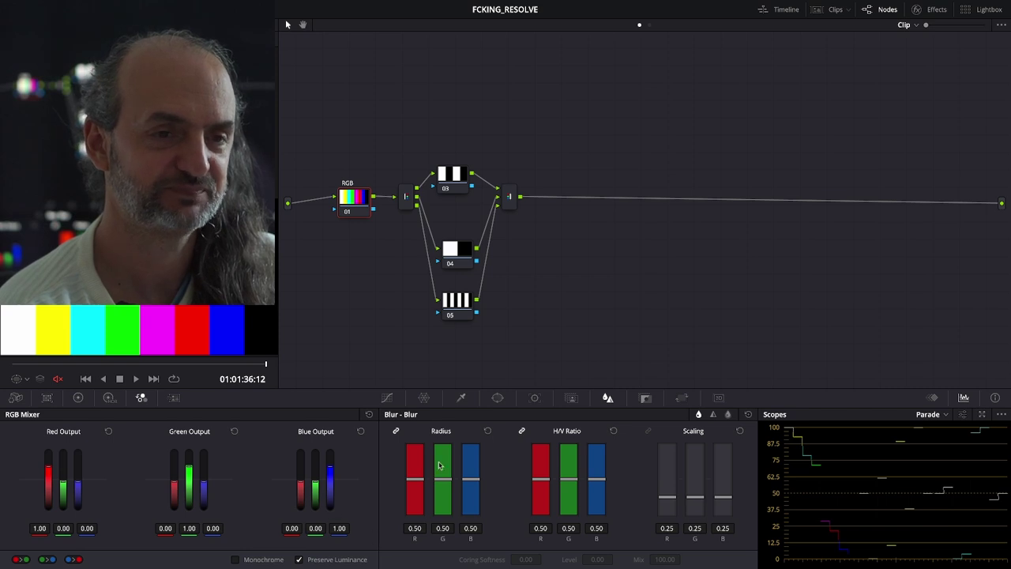
Step: Delete the splitter, combiner and three channel nodes, and connect the RGB node straight to the final output
drag(558, 124, 409, 322)
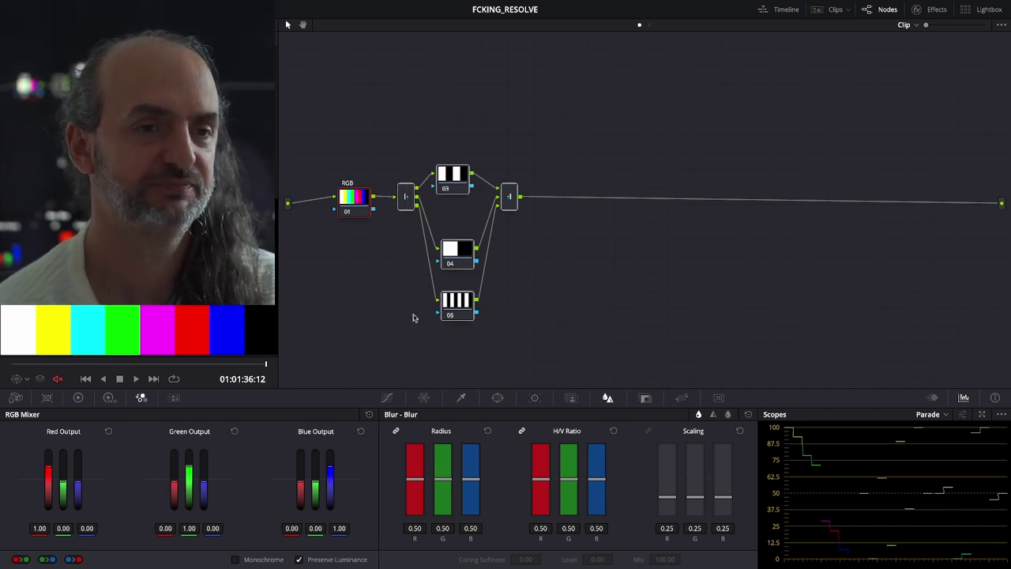
key(Delete)
drag(375, 197, 1001, 203)
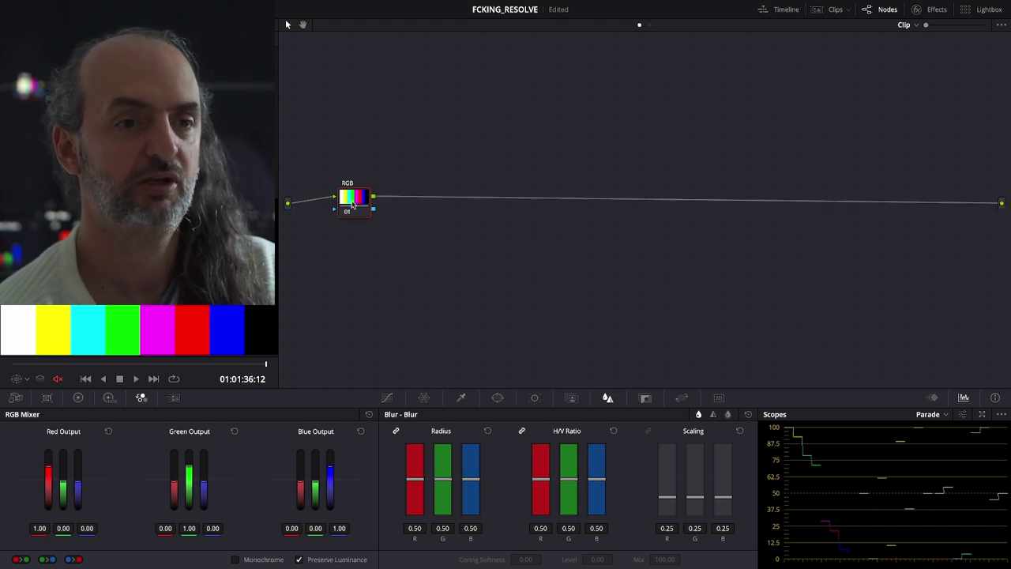
drag(354, 204, 370, 197)
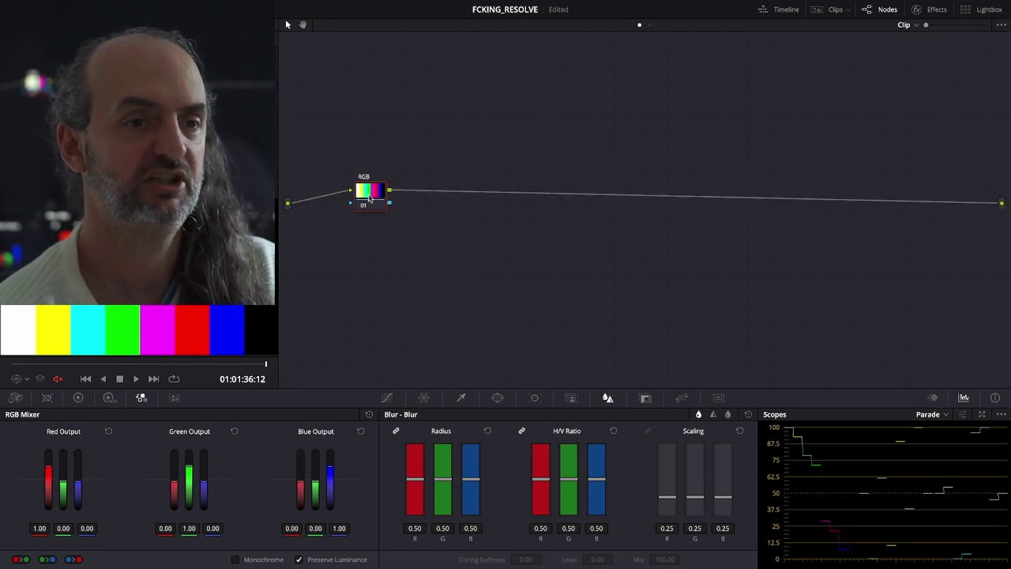
Step: In the RGB node's RGB Mixer, turn off Preserve Luminance and set green in Green Output and blue in Blue Output to 0
click(189, 528)
click(326, 563)
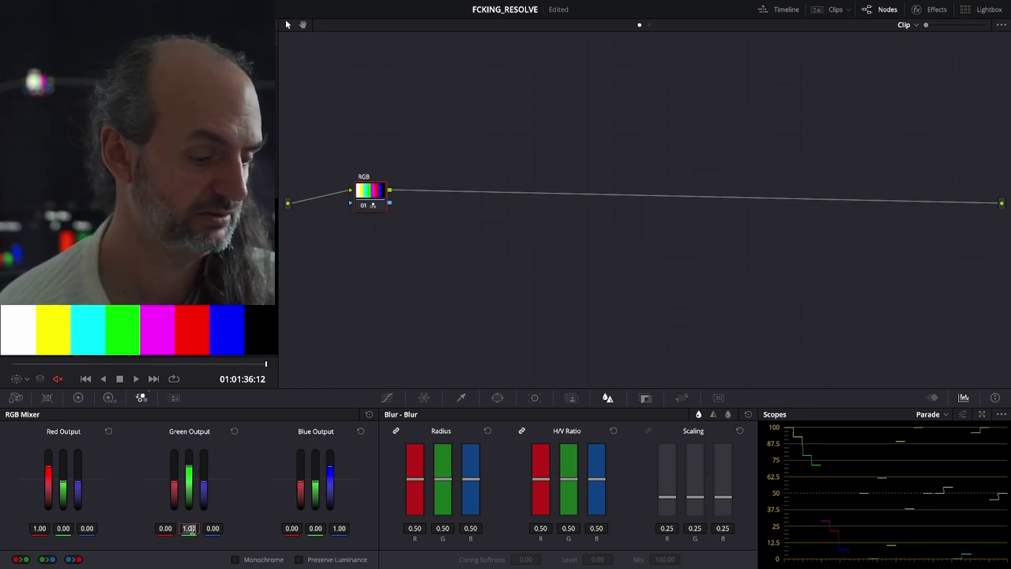
text(0)
click(338, 527)
text(0)
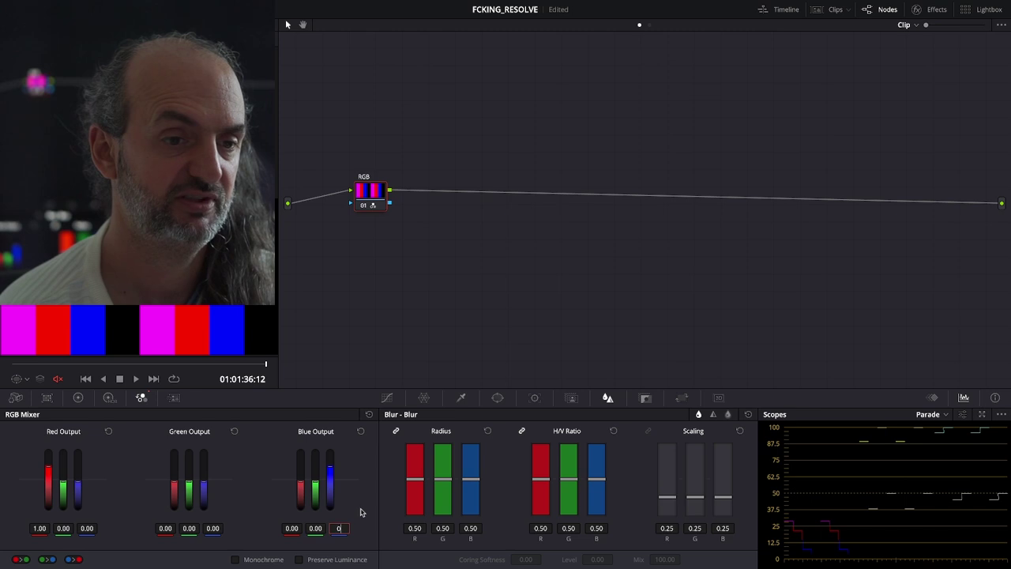
key(Return)
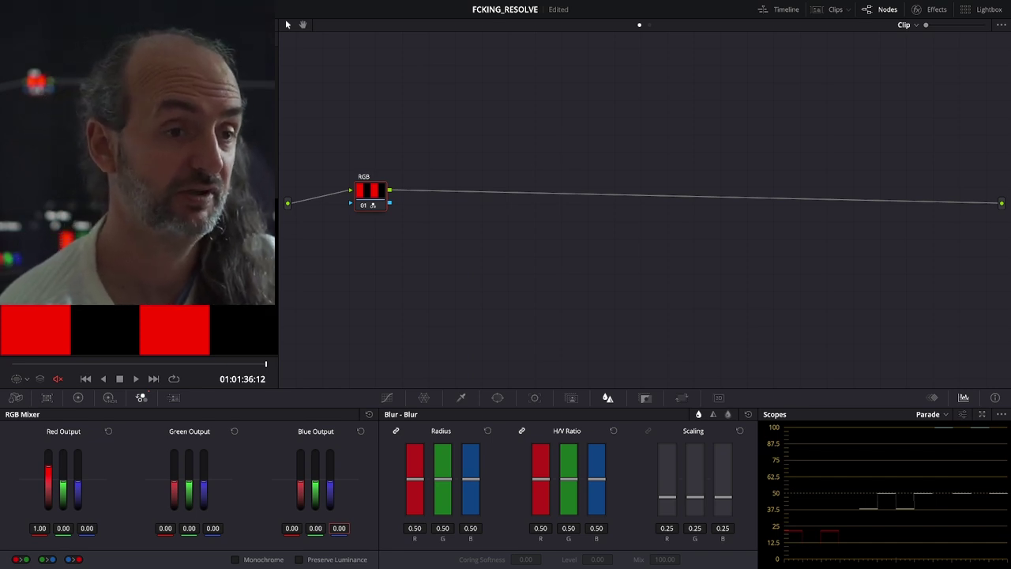
click(366, 204)
click(365, 206)
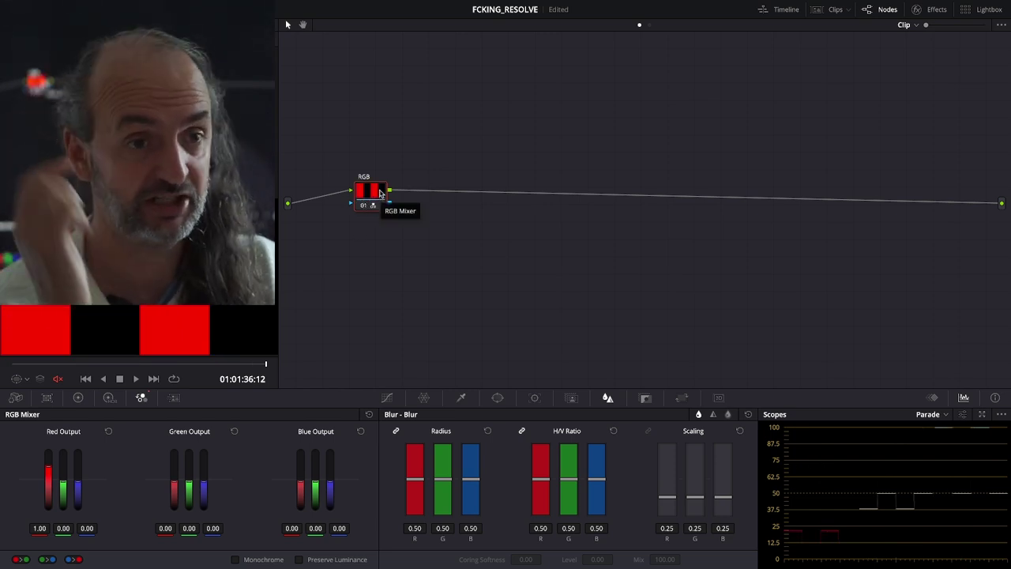
right_click(370, 187)
click(367, 195)
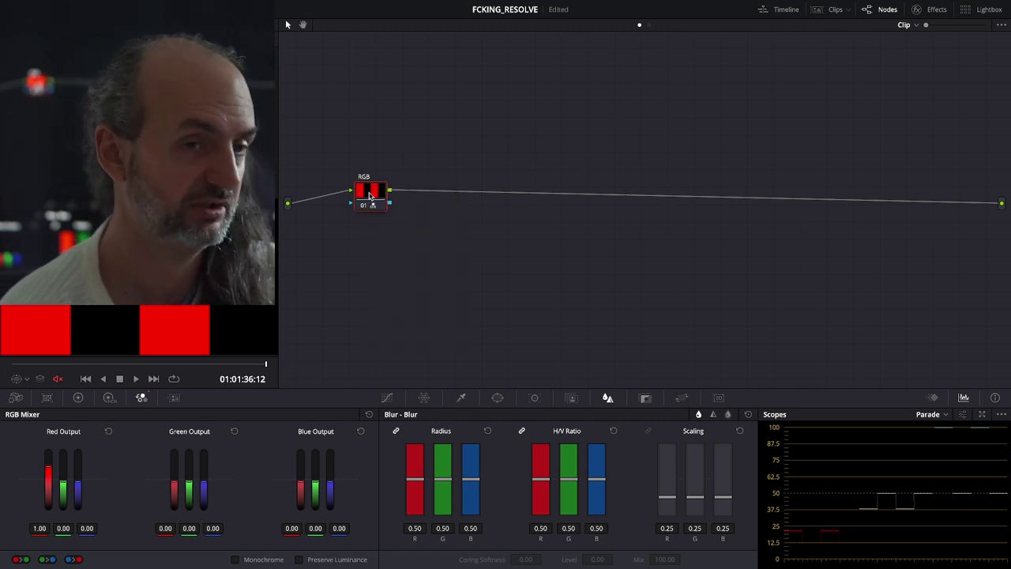
Step: Add three serial nodes after the RGB node, and extract nodes 02 and 03 from the chain, stacking them below it
drag(377, 200, 380, 185)
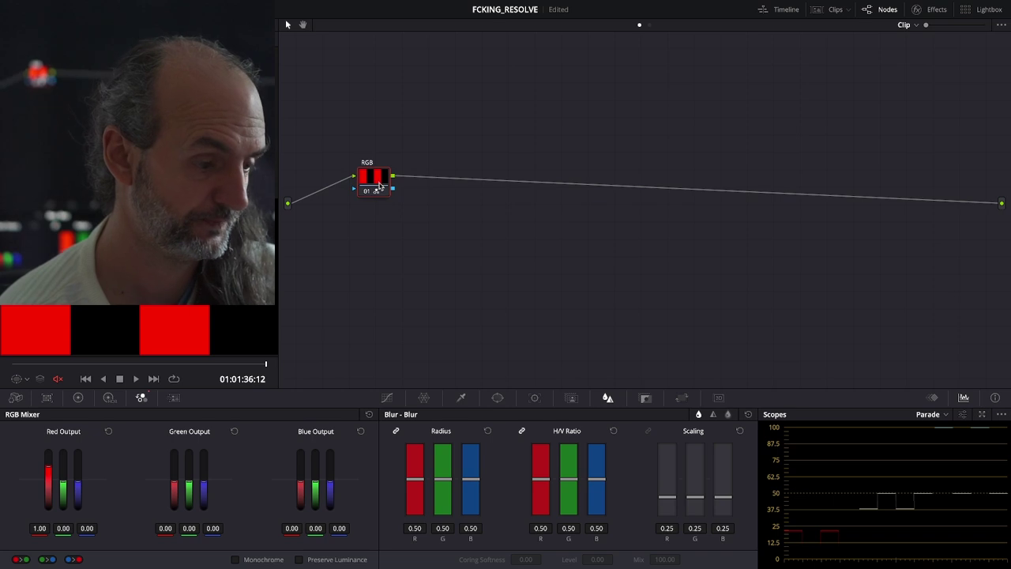
key(alt+s)
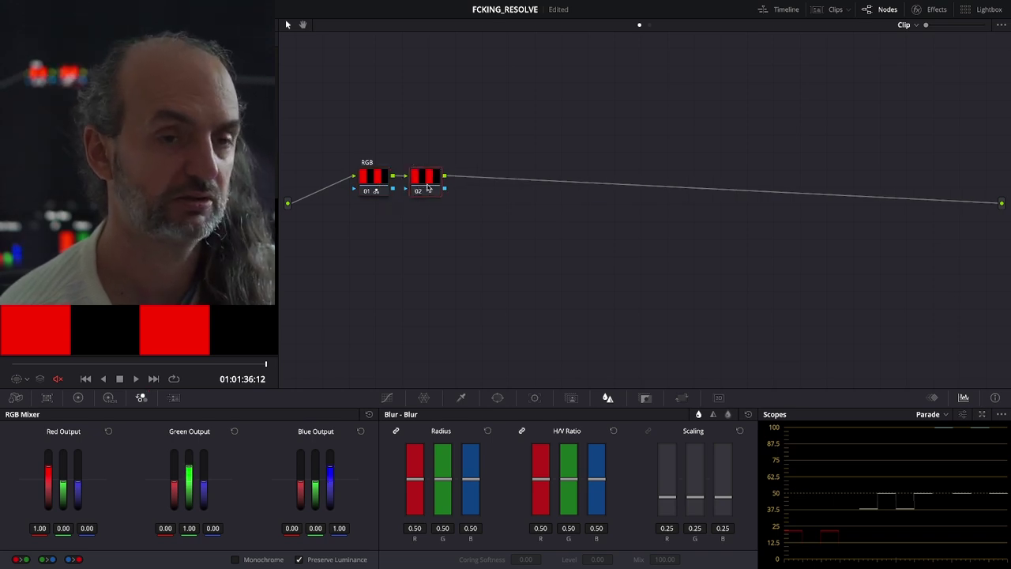
key(alt+s)
key(alt+s)
drag(421, 180, 406, 237)
key(e)
drag(480, 182, 401, 291)
drag(409, 234, 392, 233)
Step: Connect the source input to nodes 02 and 03, and delete node 04
mouse_move(291, 205)
mouse_down()
mouse_move(356, 231)
mouse_move(300, 208)
mouse_up()
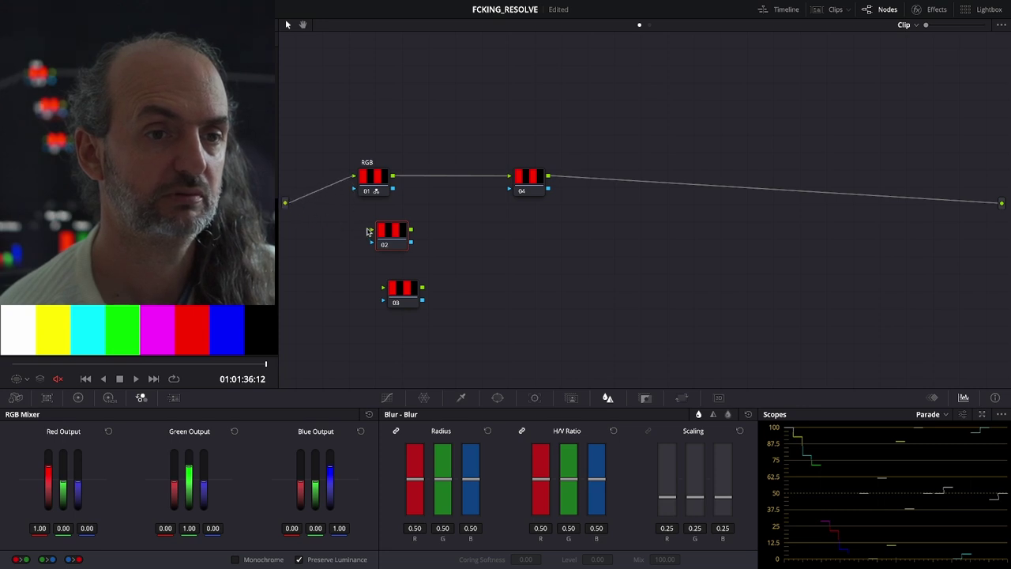
drag(285, 203, 371, 229)
drag(358, 283, 285, 203)
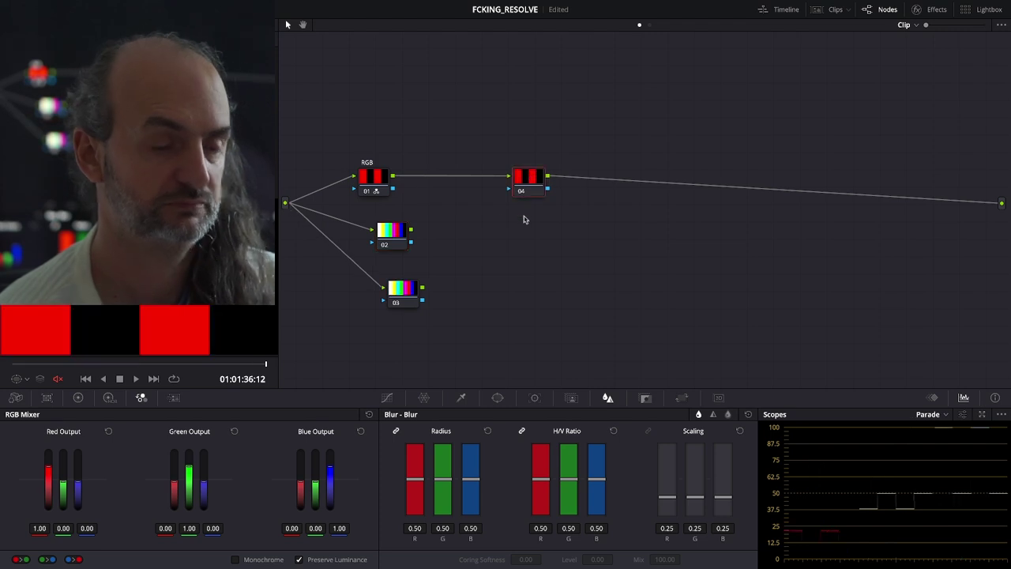
key(Delete)
Step: Label node 02 as G and node 03 as B, and align both beneath the RGB node
drag(395, 237, 378, 229)
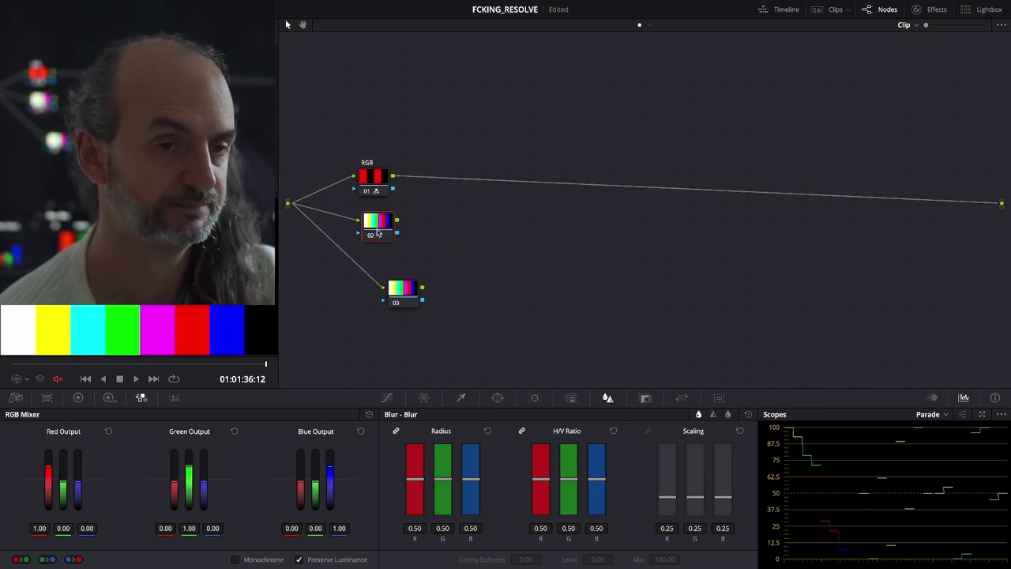
right_click(379, 231)
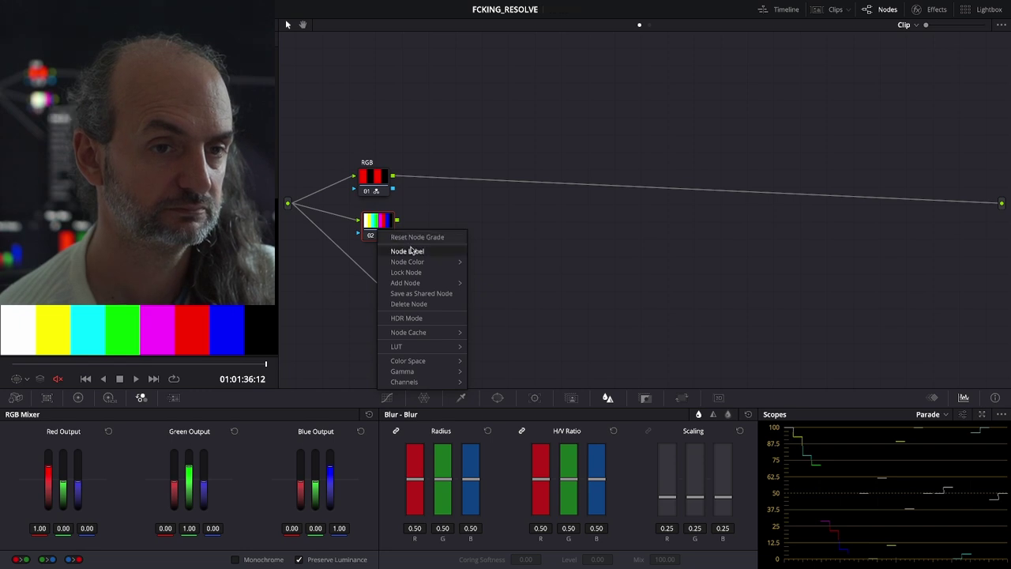
click(409, 251)
text(G)
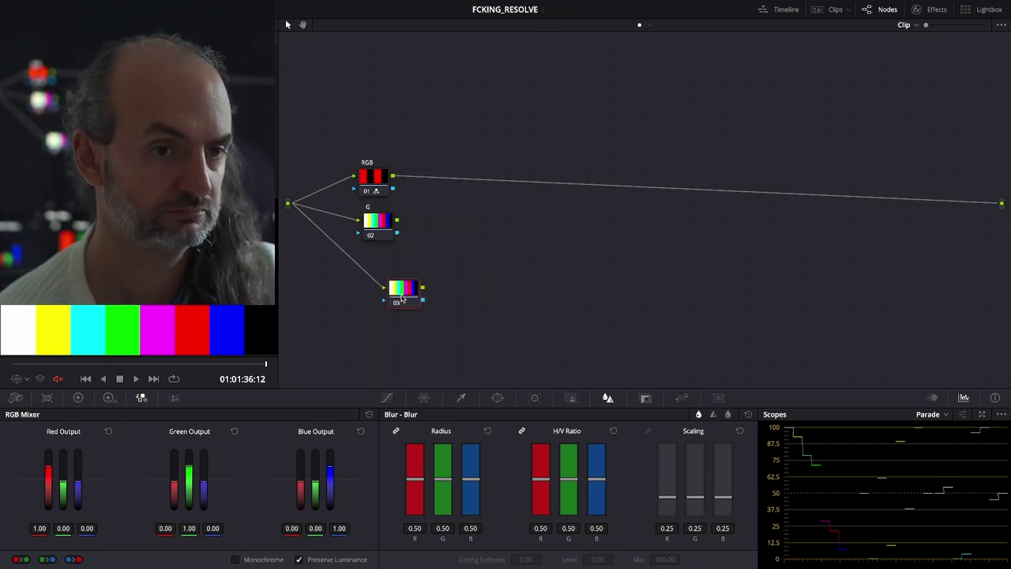
right_click(402, 294)
click(424, 315)
text(B)
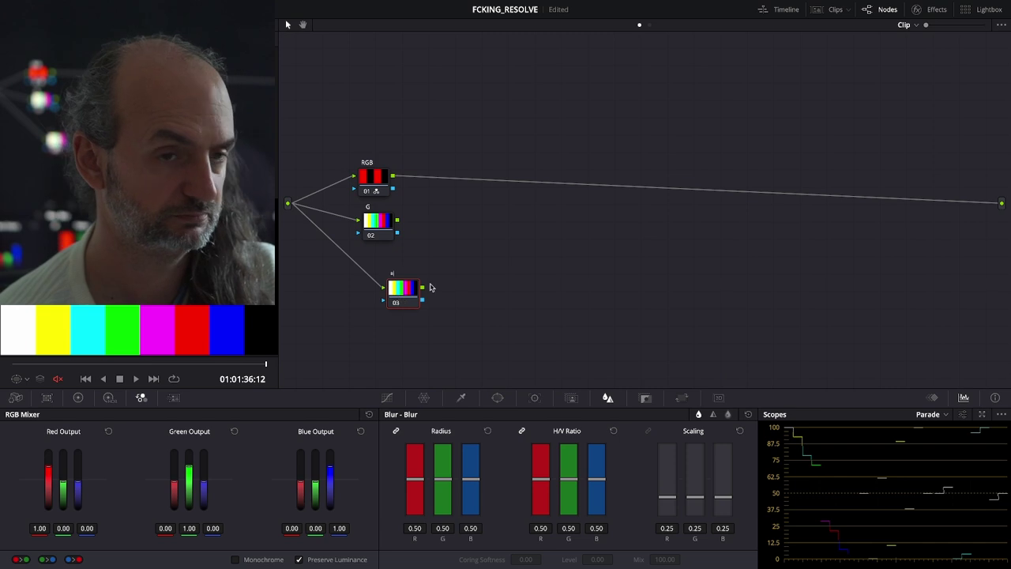
drag(401, 301, 377, 294)
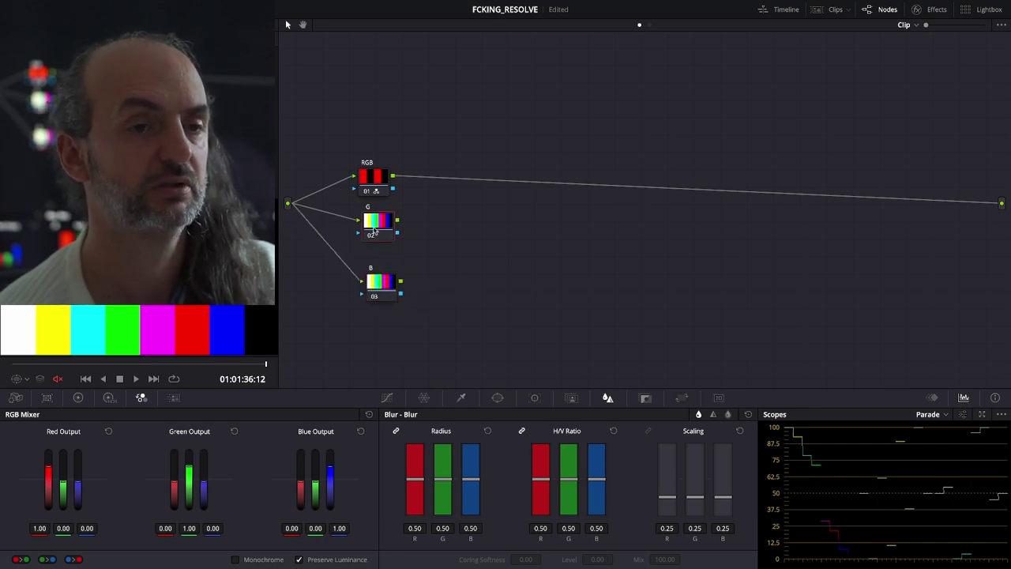
Step: In the G node's RGB Mixer, set red in Red Output and blue in Blue Output to 0
drag(58, 528, 41, 528)
double_click(39, 528)
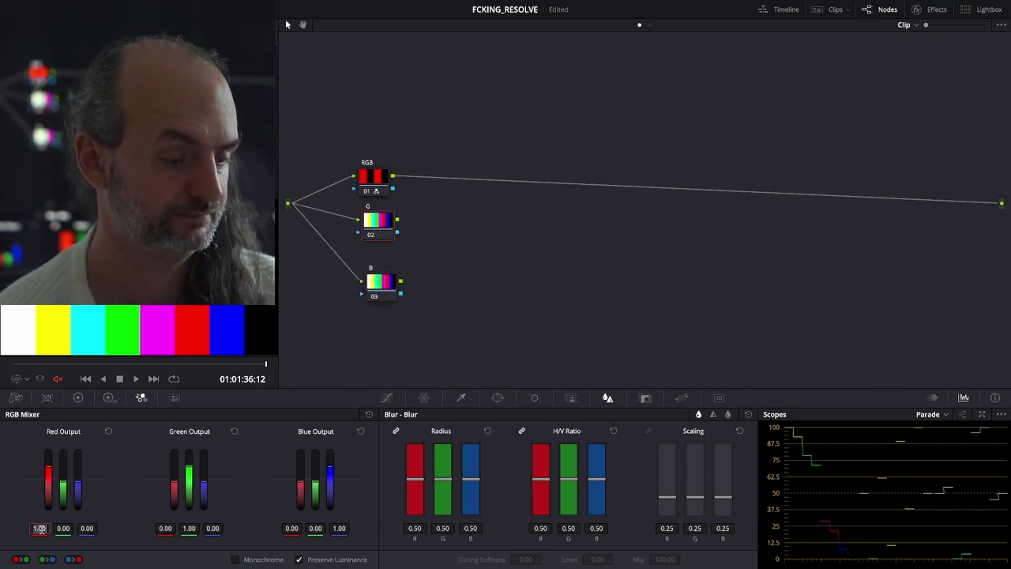
text(9)
double_click(339, 528)
text(9)
key(BackSpace)
text(0)
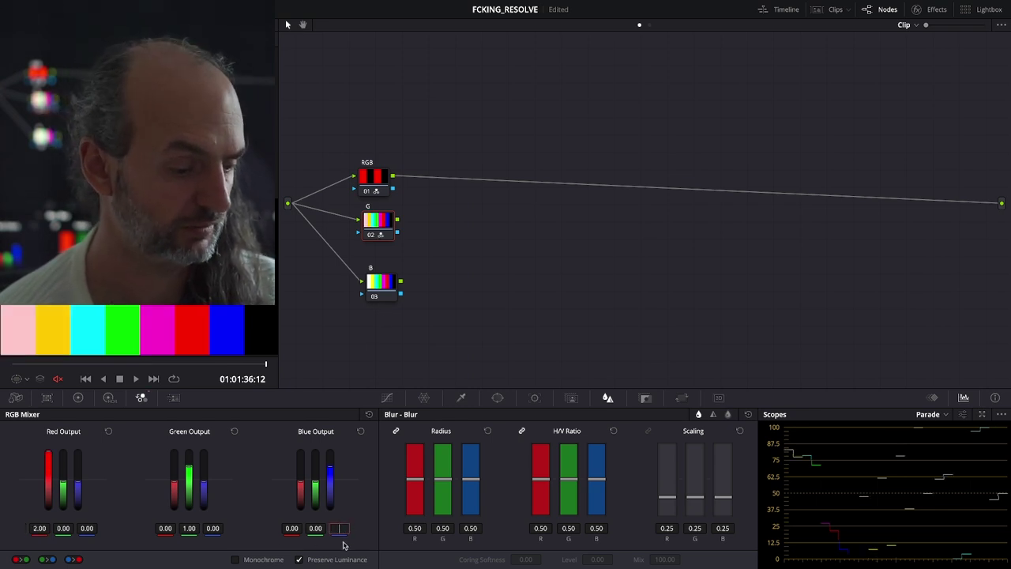
double_click(36, 527)
key(BackSpace)
text(1)
key(Return)
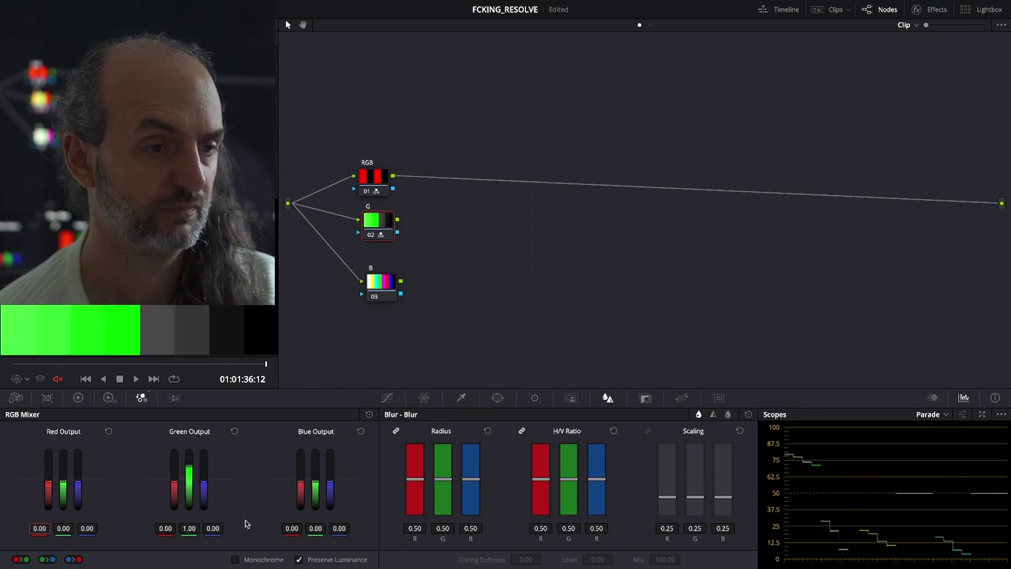
Step: In the B node's RGB Mixer, zero red in Red Output and green in Green Output, with Preserve Luminance off
click(382, 284)
double_click(40, 528)
text(0)
key(Return)
double_click(189, 528)
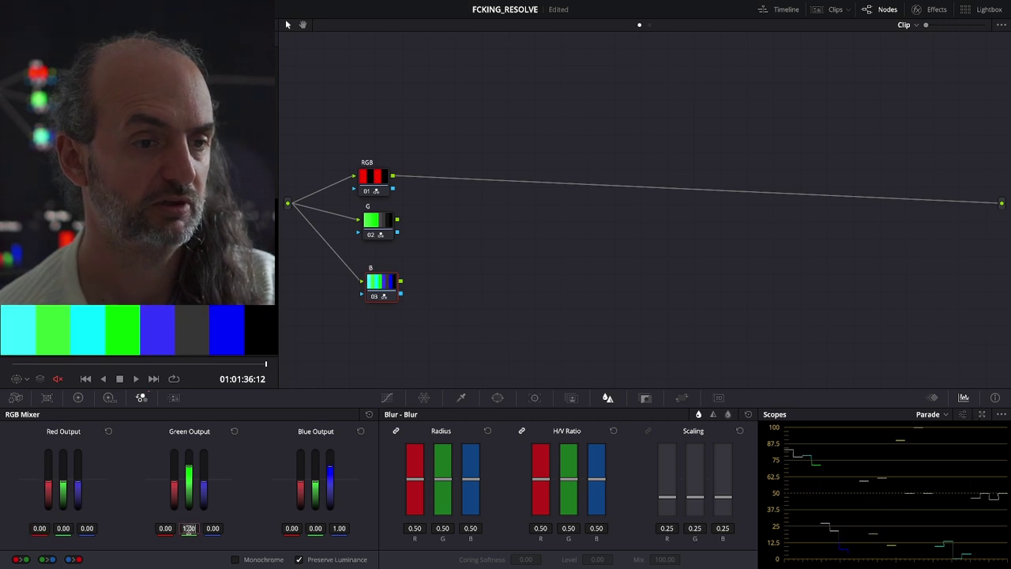
text(0)
key(Return)
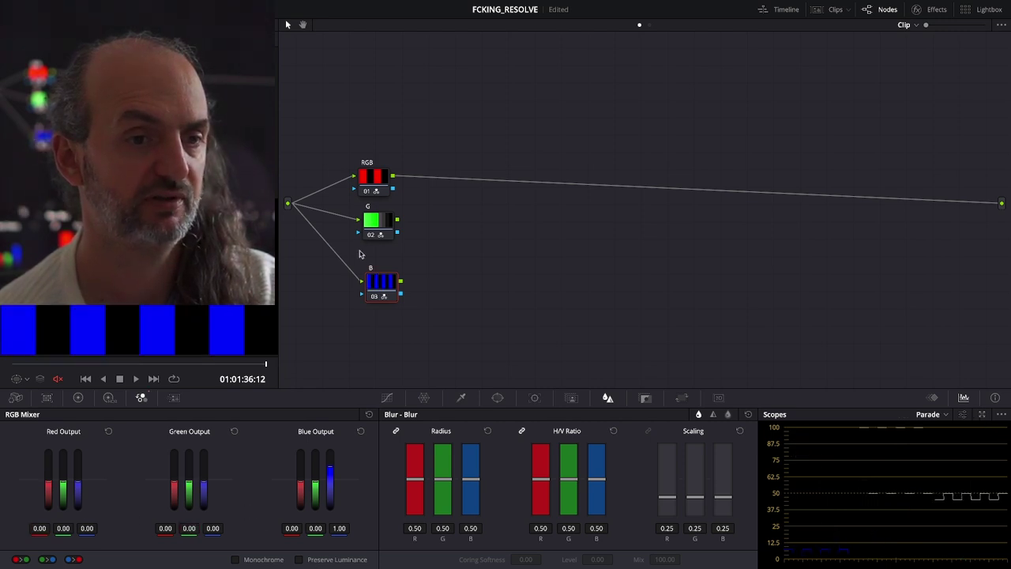
Step: Turn off Preserve Luminance on the G node and check the three single-channel nodes
click(336, 557)
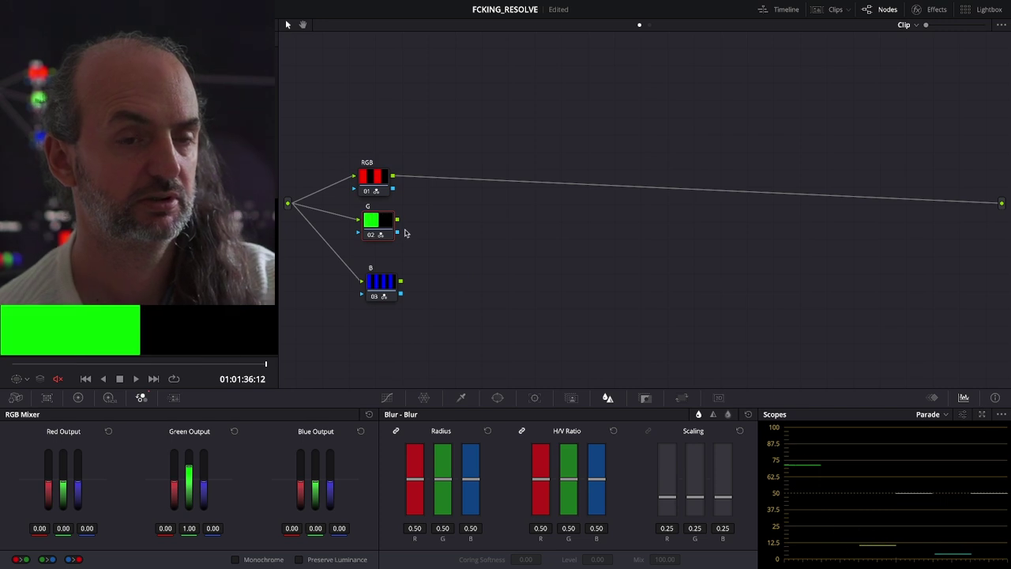
click(373, 176)
click(383, 230)
click(387, 288)
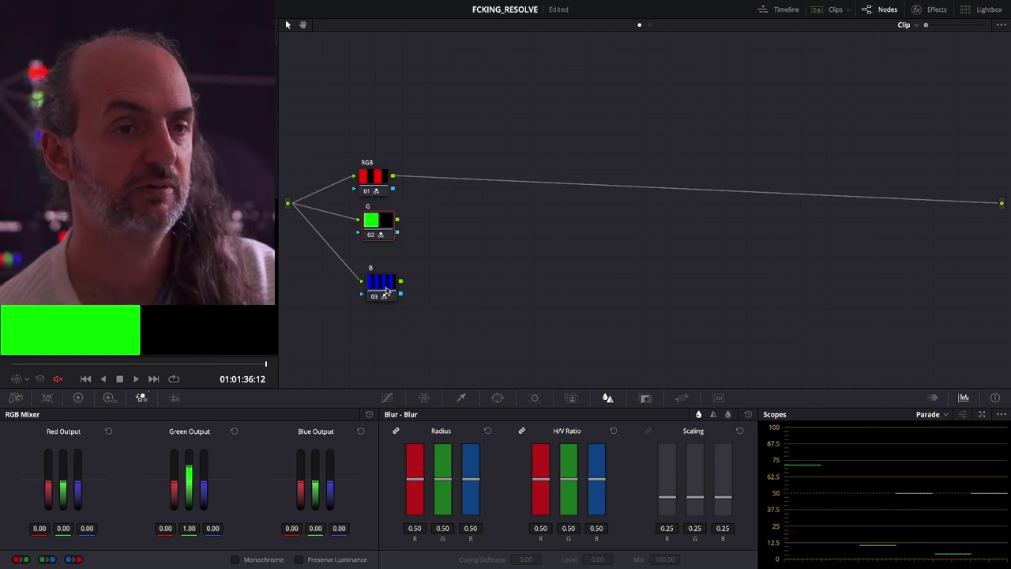
Step: Move the RGB node higher, add a layer mixer after it, and set the mixer's composite mode to Add
drag(385, 182, 392, 173)
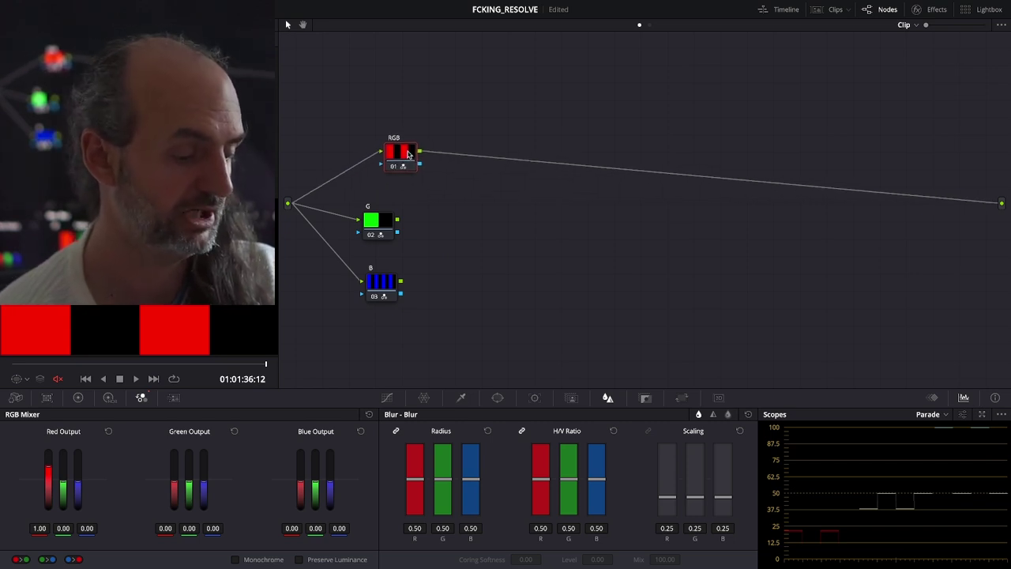
key(alt+l)
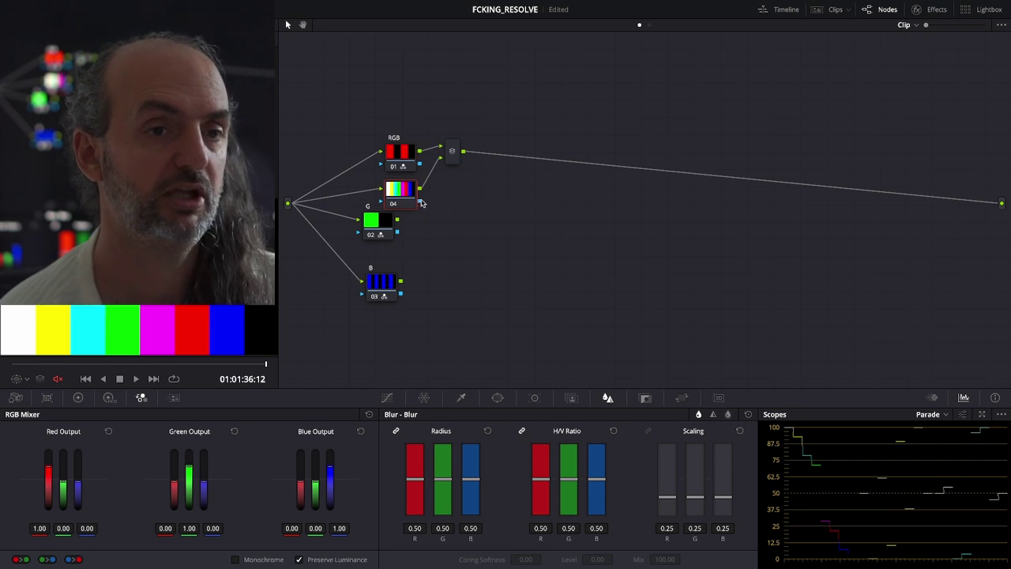
right_click(453, 155)
click(506, 215)
right_click(452, 147)
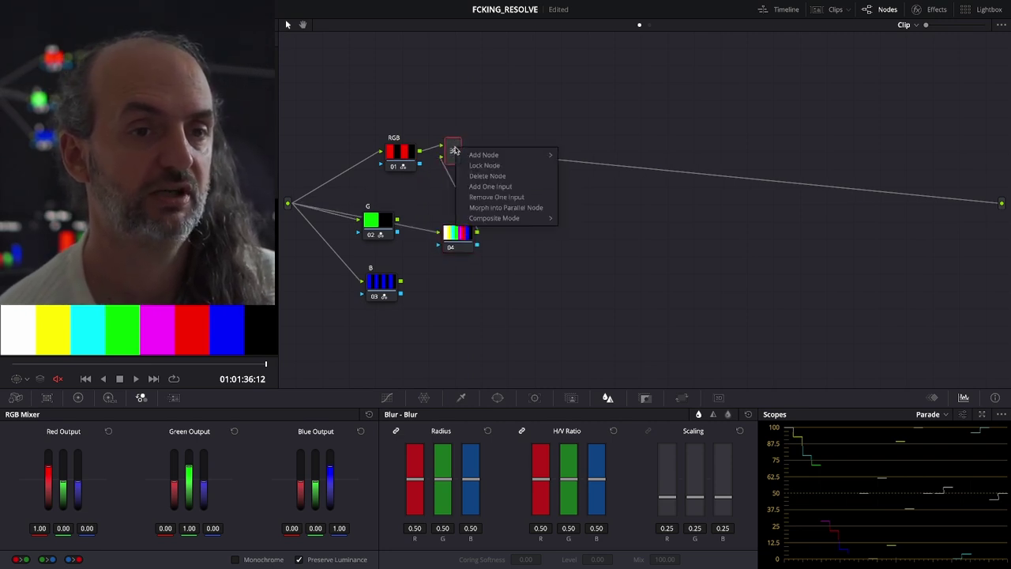
mouse_move(505, 219)
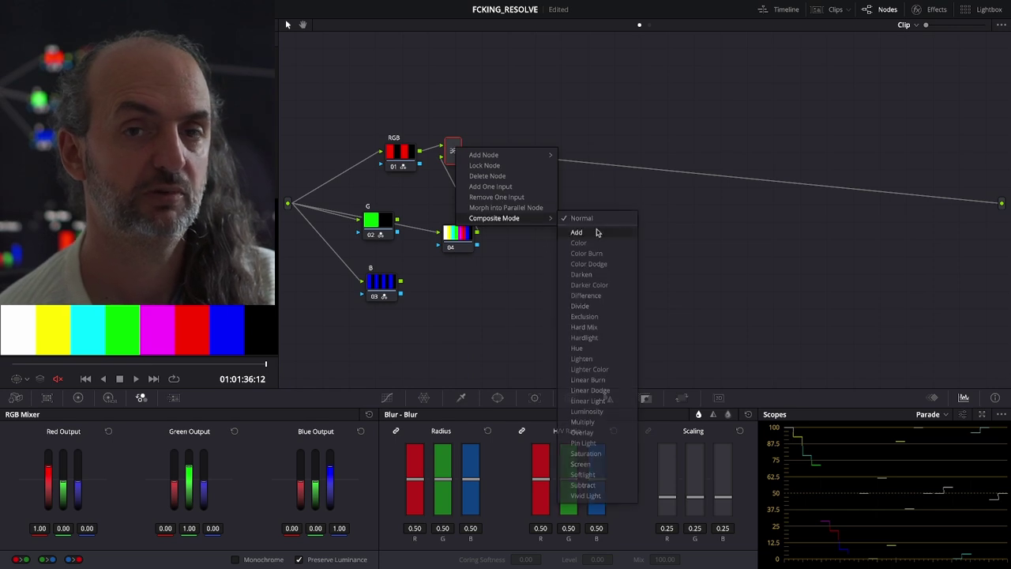
click(578, 232)
Step: Feed the G and B nodes into the layer mixer in place of node 04, and append a serial node after the mixer
drag(399, 221, 441, 161)
right_click(453, 152)
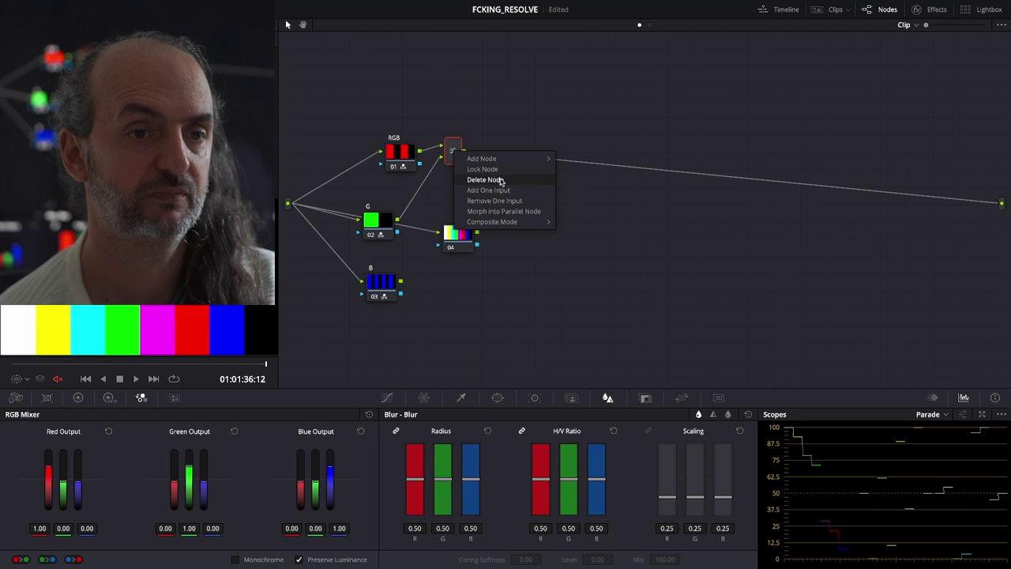
click(488, 190)
click(466, 238)
key(Delete)
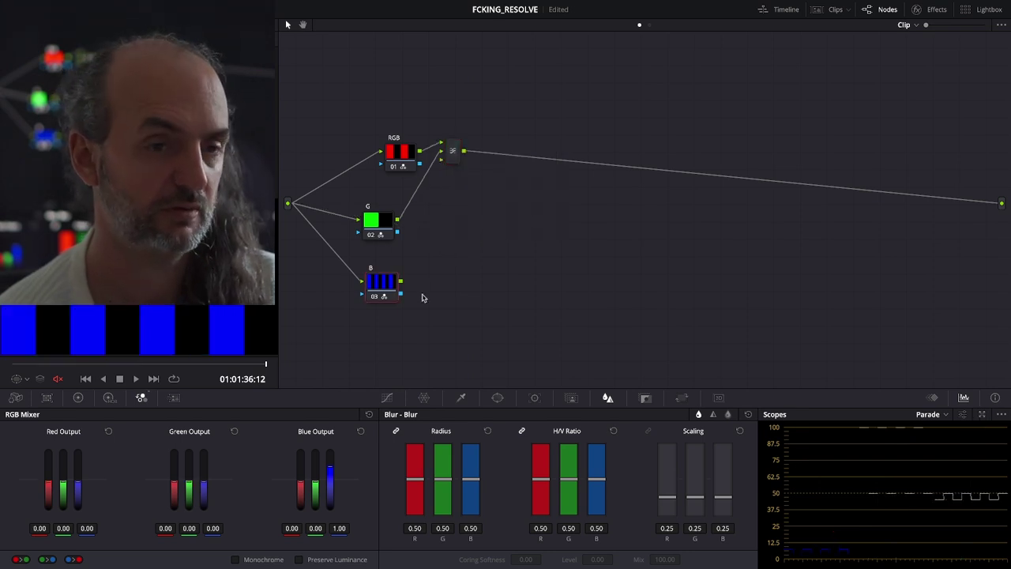
drag(401, 282, 476, 209)
key(alt+s)
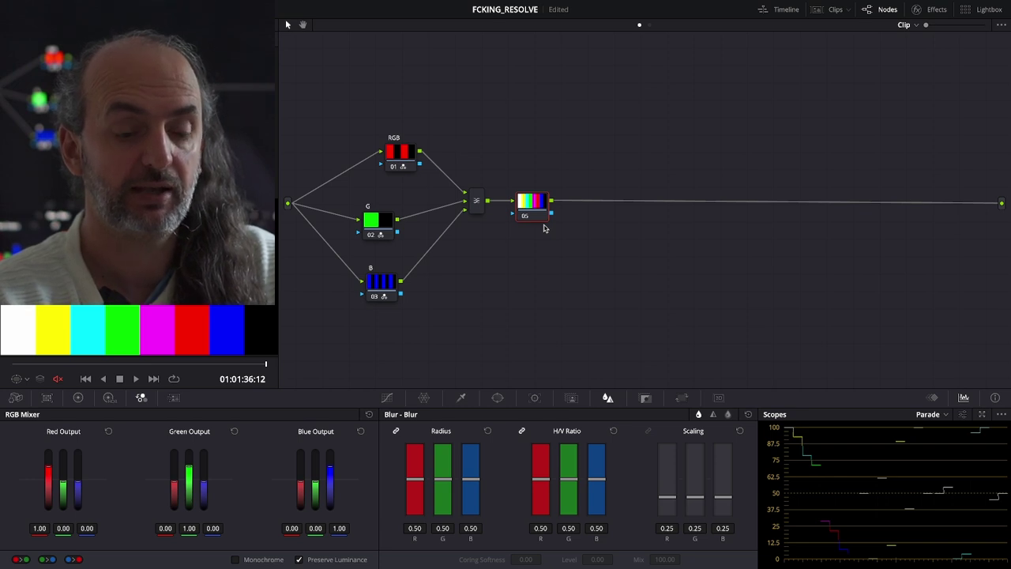
Step: Delete every node except the RGB node, and reposition that node nearer the level of the source input
drag(583, 190, 374, 289)
key(Delete)
drag(400, 153, 382, 191)
key(alt+s)
key(ctrl+z)
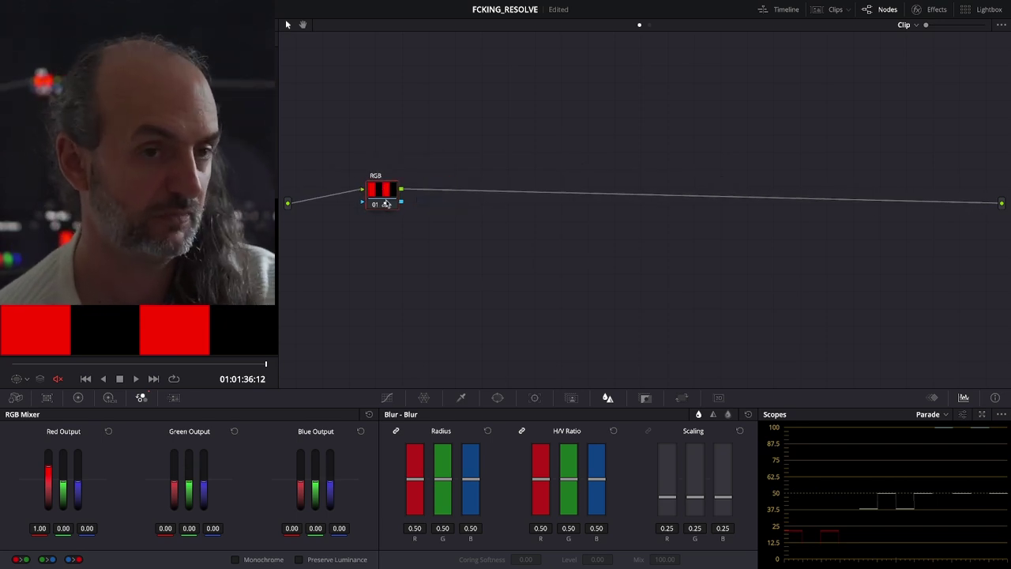
Step: Add a splitter/combiner structure after the RGB node, reset the RGB node's grade, and check the three channel nodes
key(alt+y)
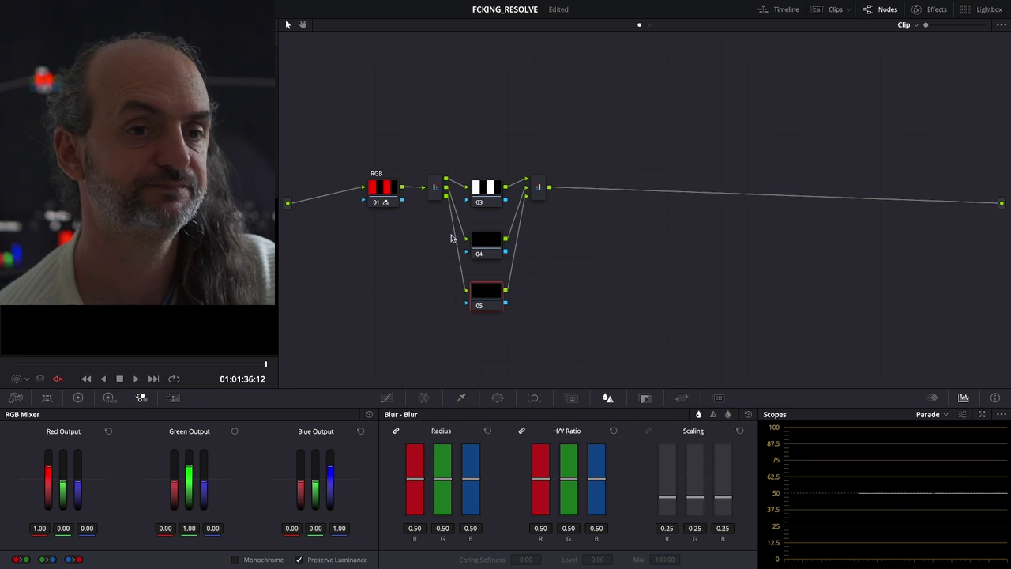
click(478, 249)
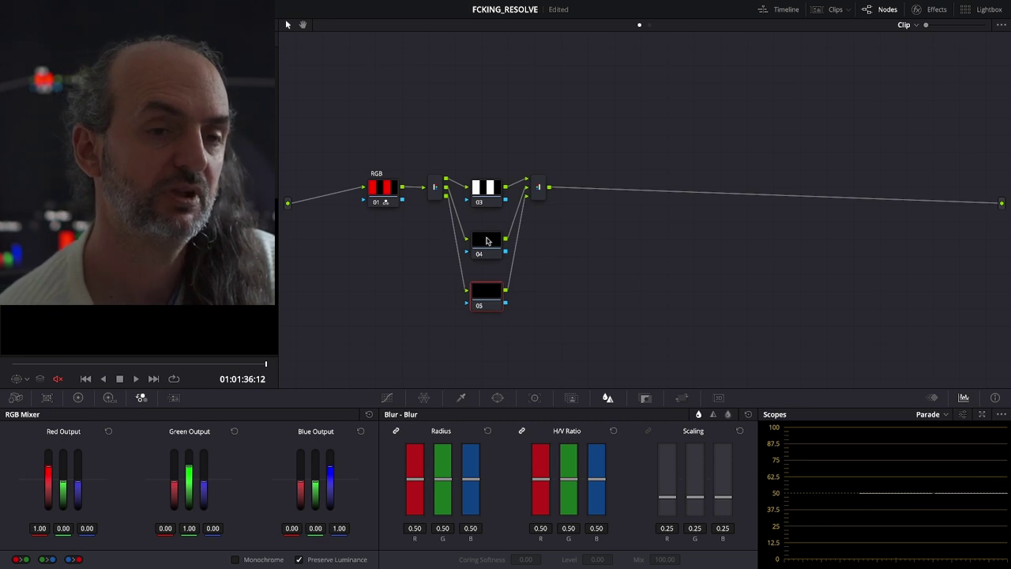
right_click(379, 195)
click(403, 199)
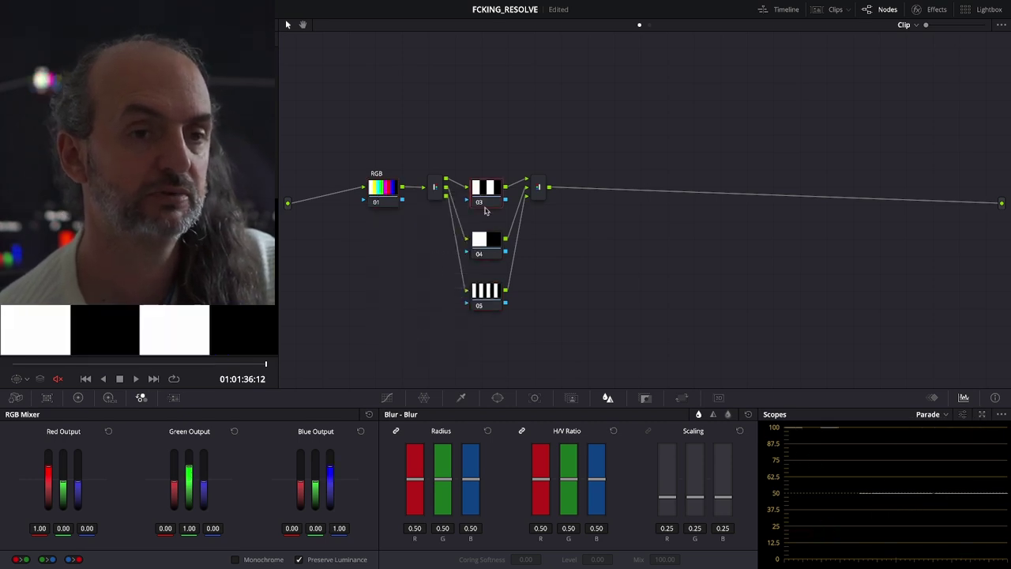
click(484, 247)
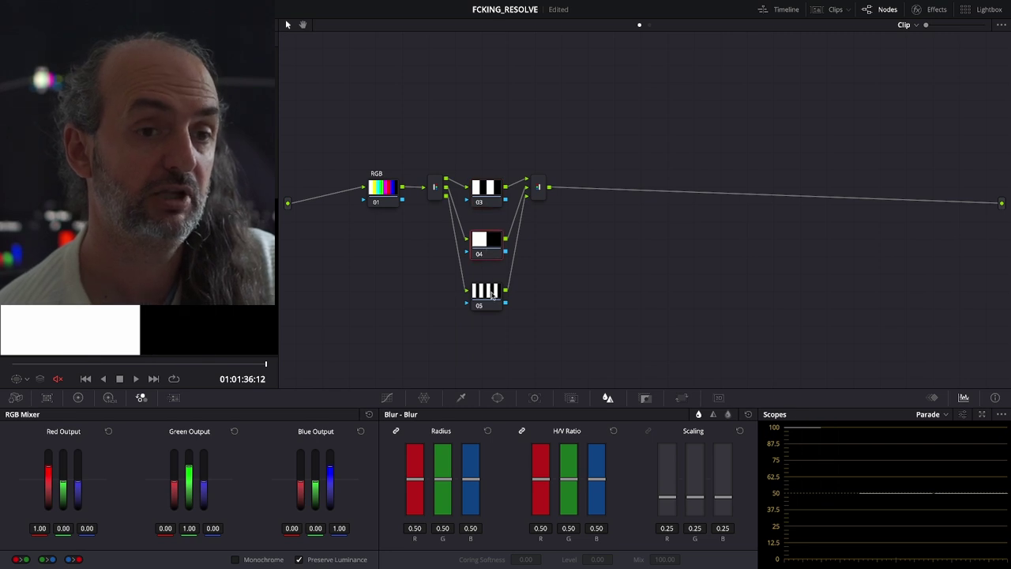
click(491, 293)
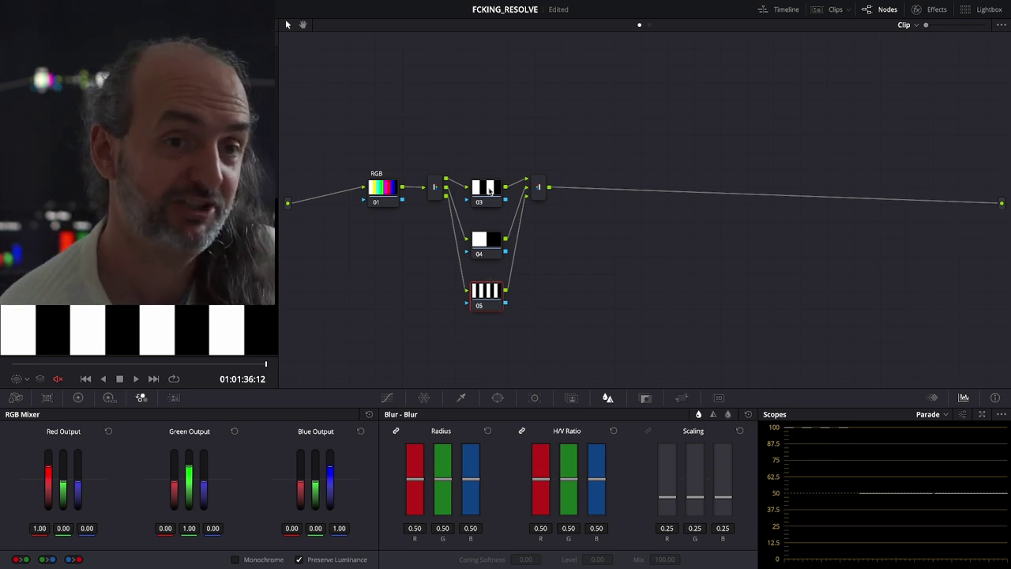
Step: Route the RGB node straight to the output and add a serial node after it with Preserve Luminance turned off
drag(383, 186, 1001, 203)
key(alt+s)
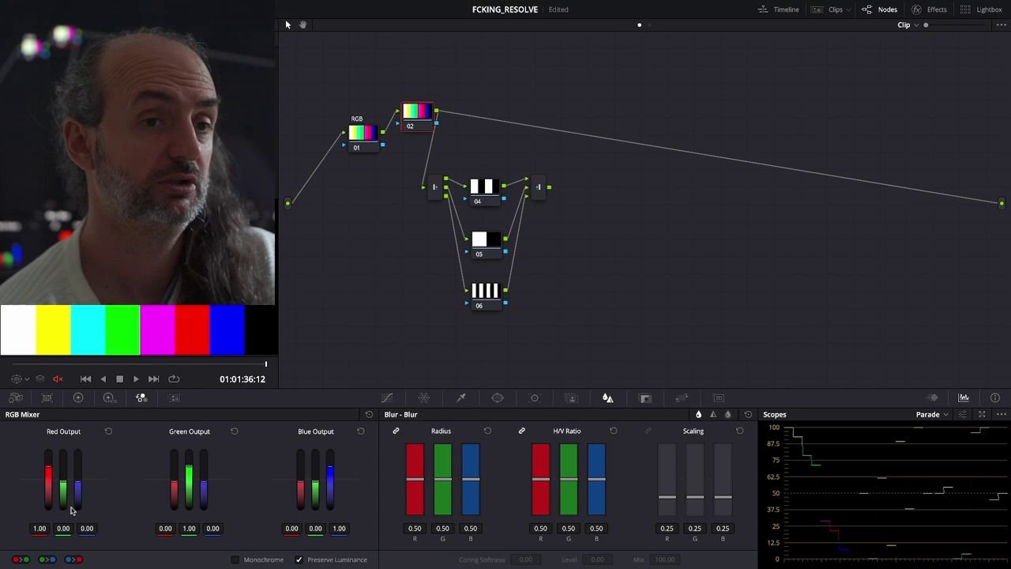
click(299, 559)
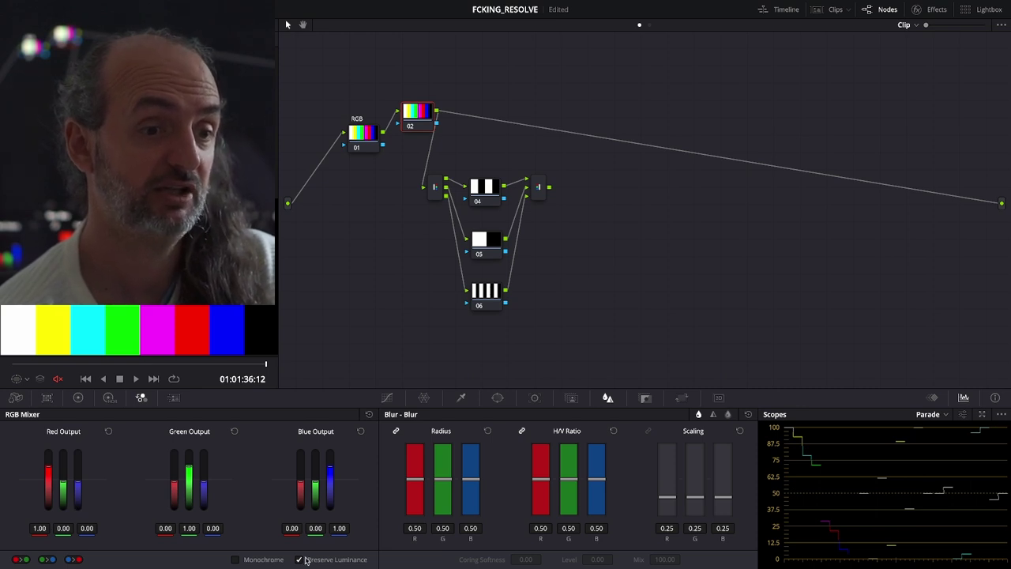
Step: In node 02's RGB Mixer, set Green Output's red to 1 and green to 0, and Blue Output's red to 1 and blue to 0
click(189, 529)
text(0)
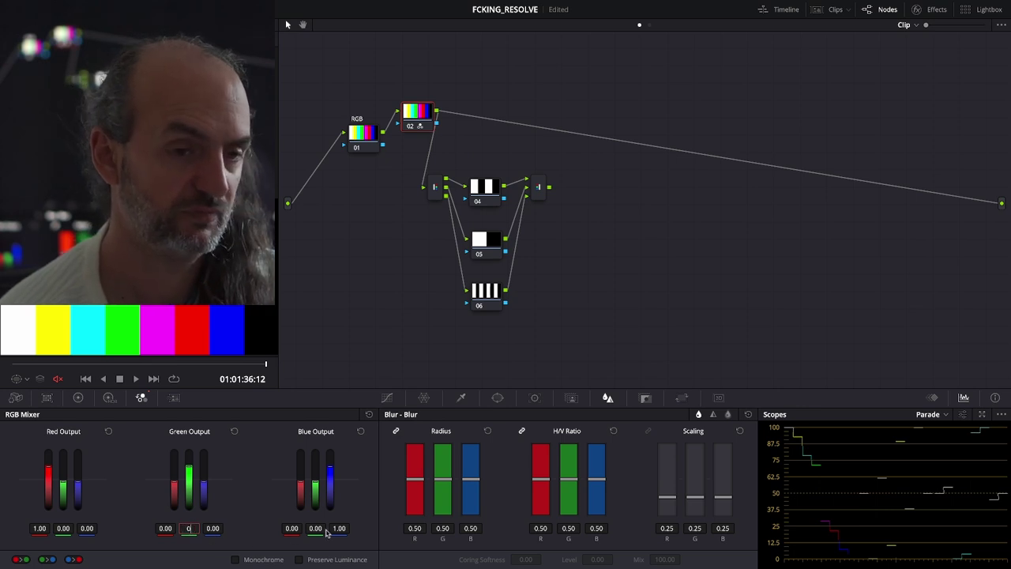
click(341, 528)
text(0)
click(165, 527)
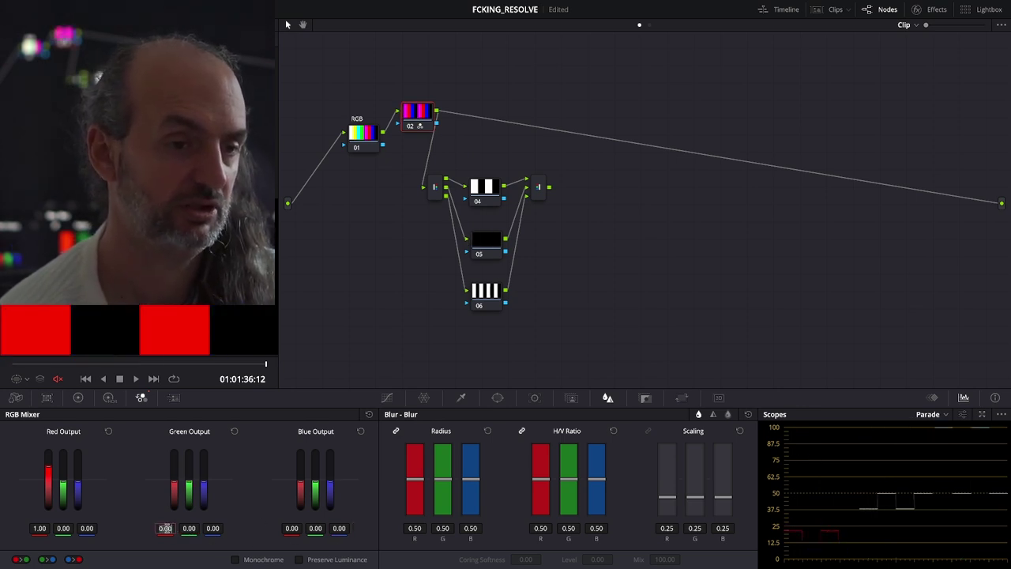
text(1)
click(291, 528)
text(1)
key(Return)
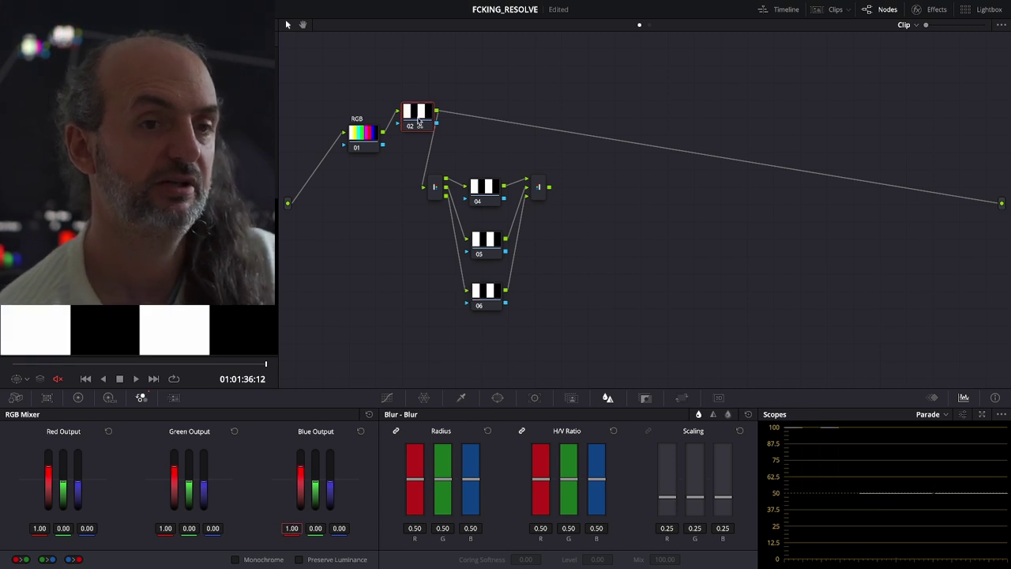
Step: Delete serial node 02, and reposition the RGB node and the splitter to leave more space before the channel nodes
drag(403, 120, 403, 116)
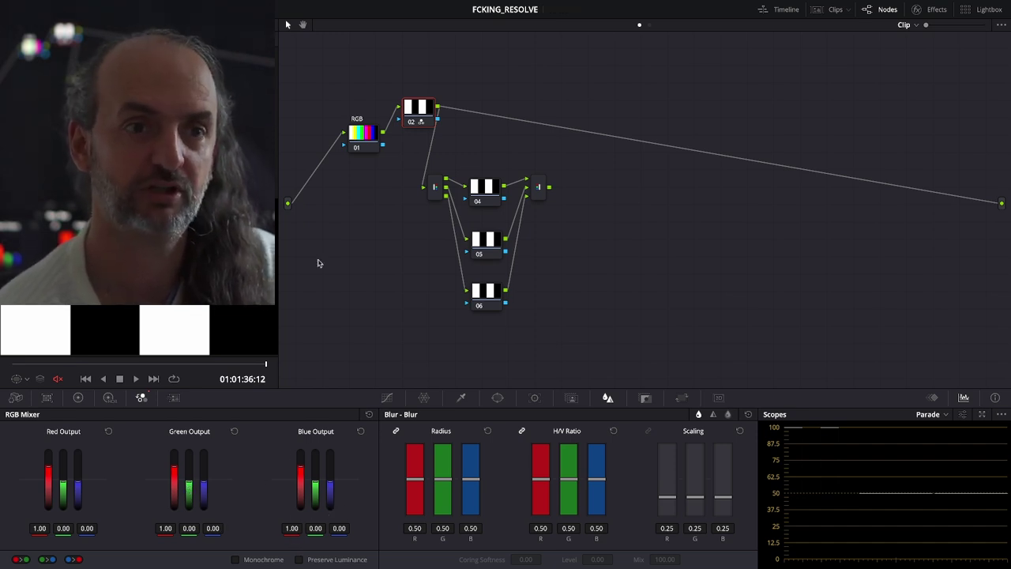
drag(419, 114, 426, 125)
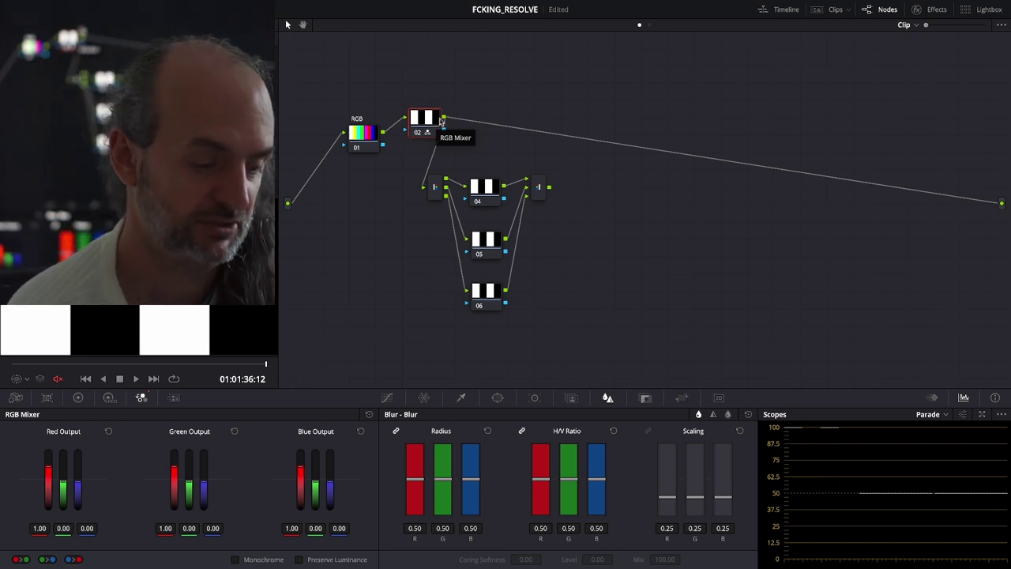
drag(423, 125, 441, 119)
key(Delete)
drag(384, 135, 377, 151)
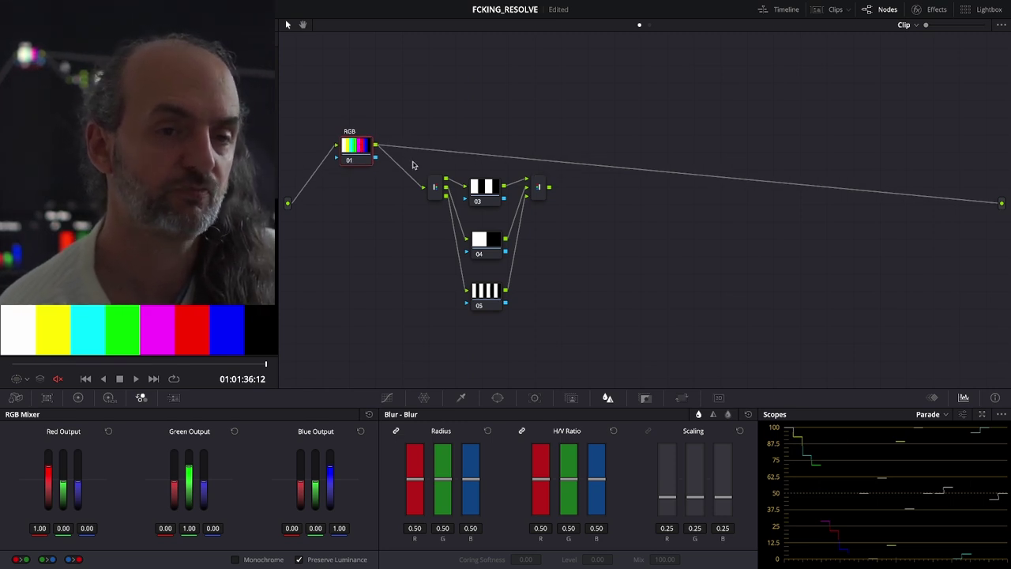
drag(435, 187, 416, 189)
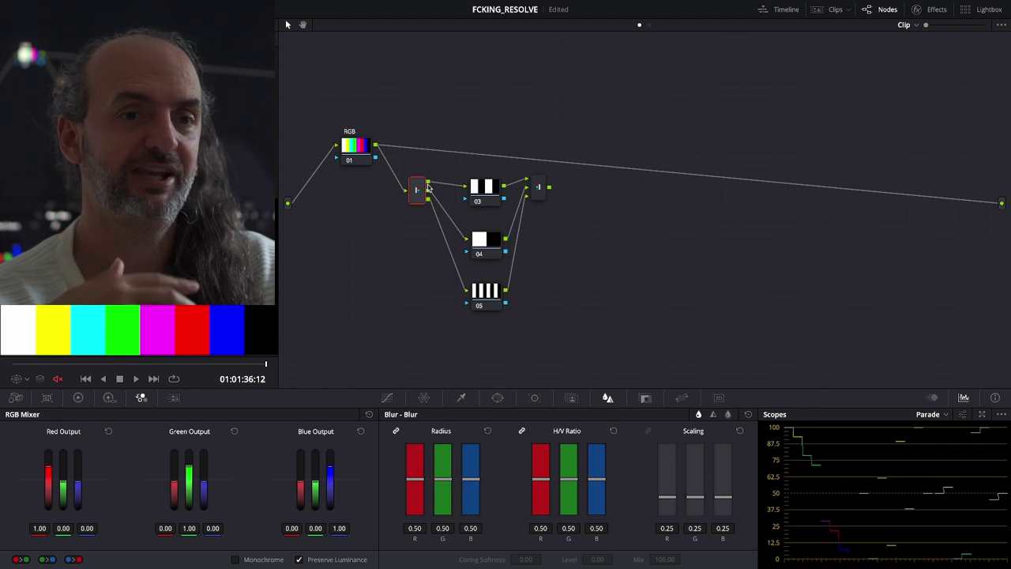
Step: Delete the combiner that joins the three channel nodes
click(538, 187)
right_click(538, 188)
click(539, 188)
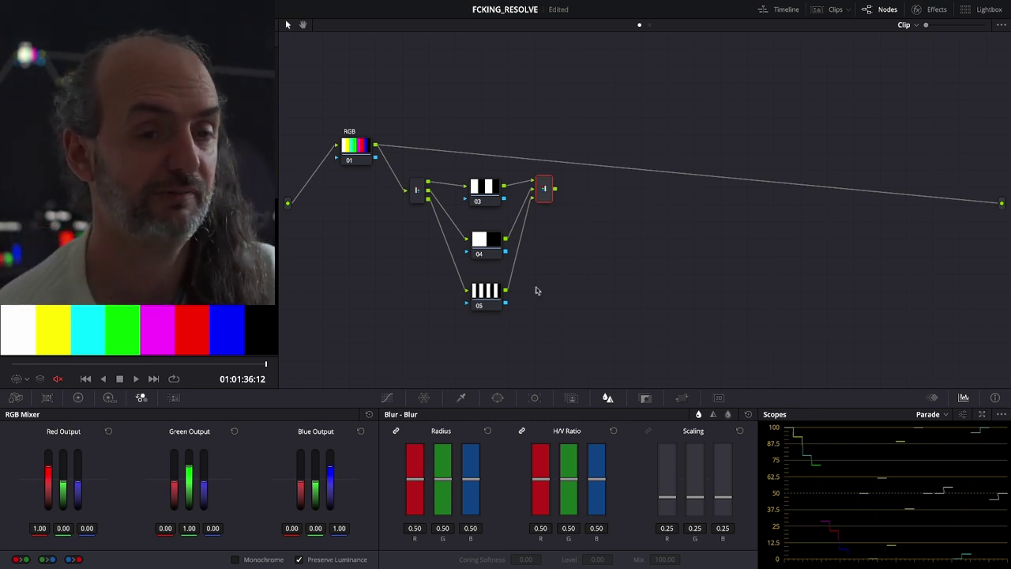
drag(545, 190, 556, 215)
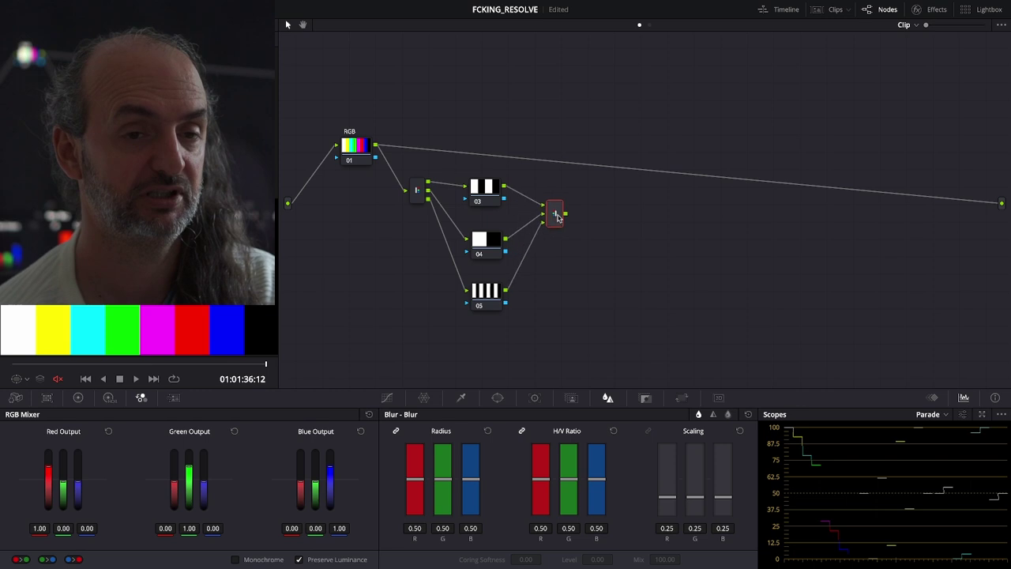
key(Delete)
Step: Add an unconnected corrector node in the empty area beyond the channel nodes
right_click(615, 198)
mouse_move(686, 215)
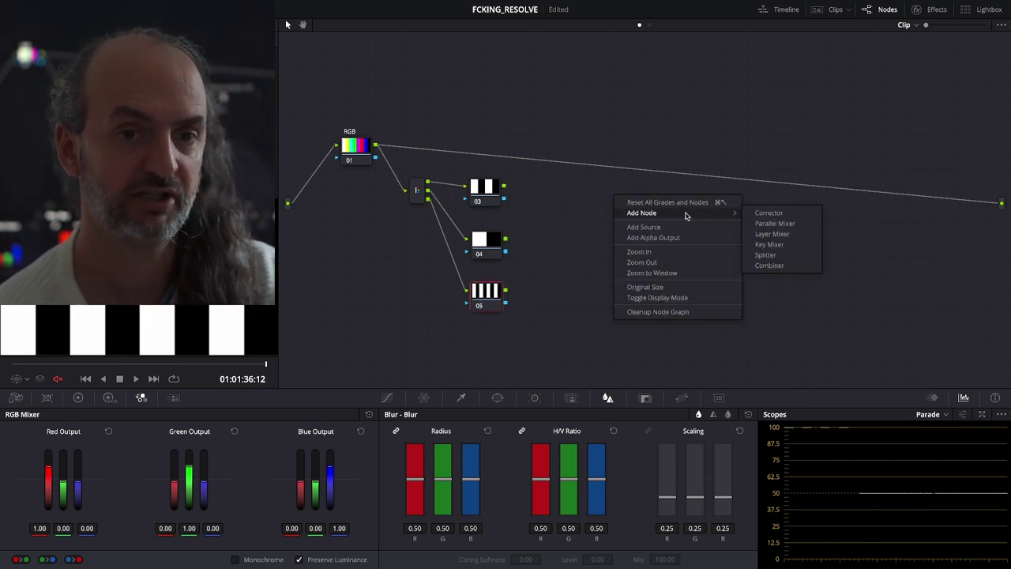
click(767, 212)
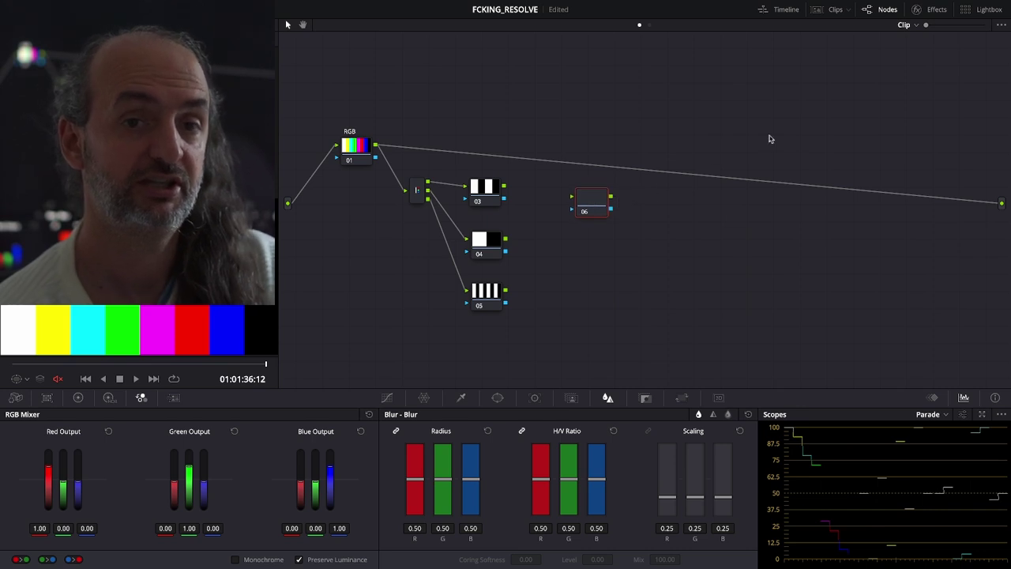
Step: Find the Custom Mixer effect, apply it to node 06, and set its Composite Type to Add
click(931, 10)
drag(579, 141, 585, 212)
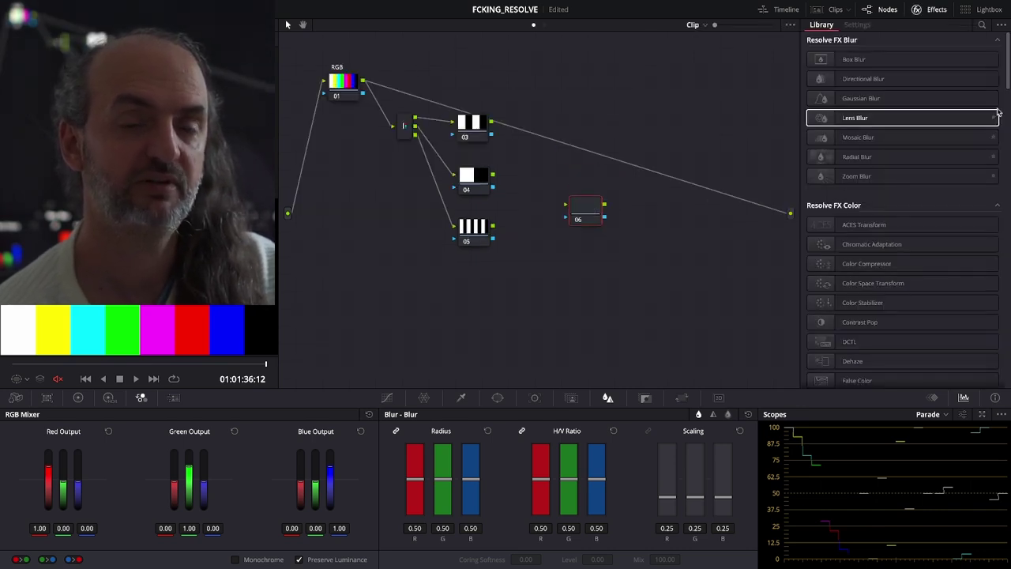
click(982, 24)
text(custom)
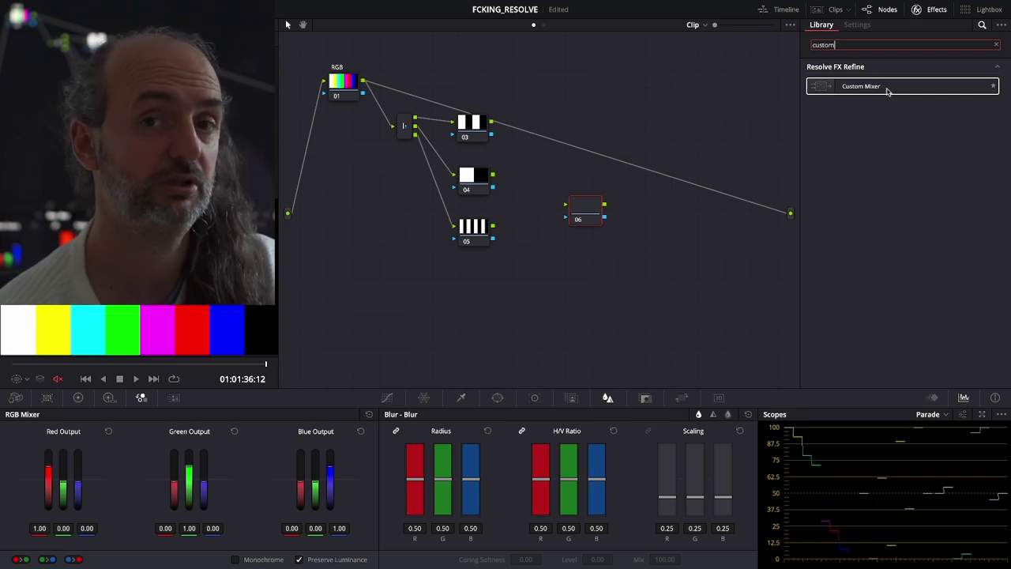
drag(887, 92, 589, 210)
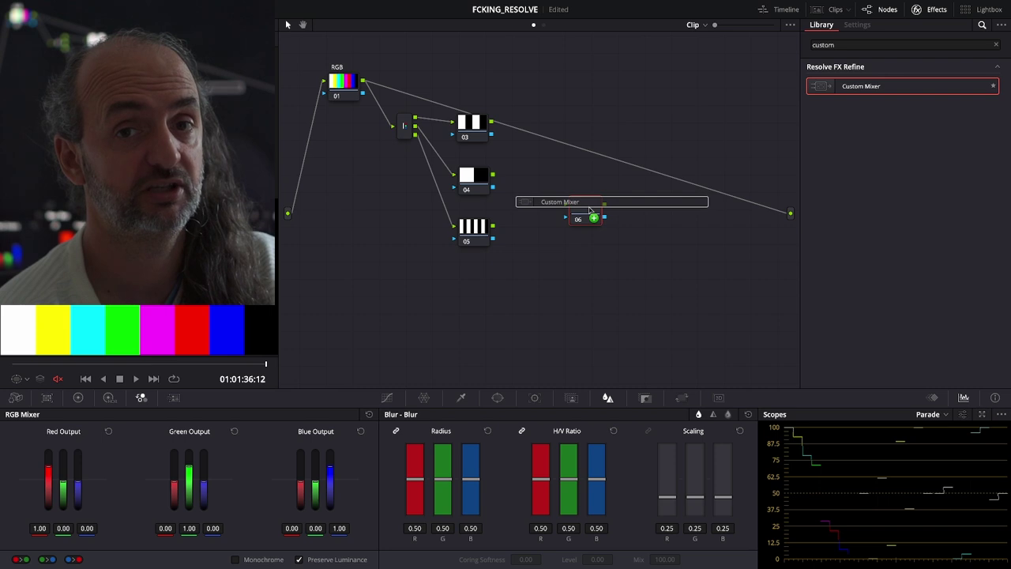
drag(589, 210, 589, 210)
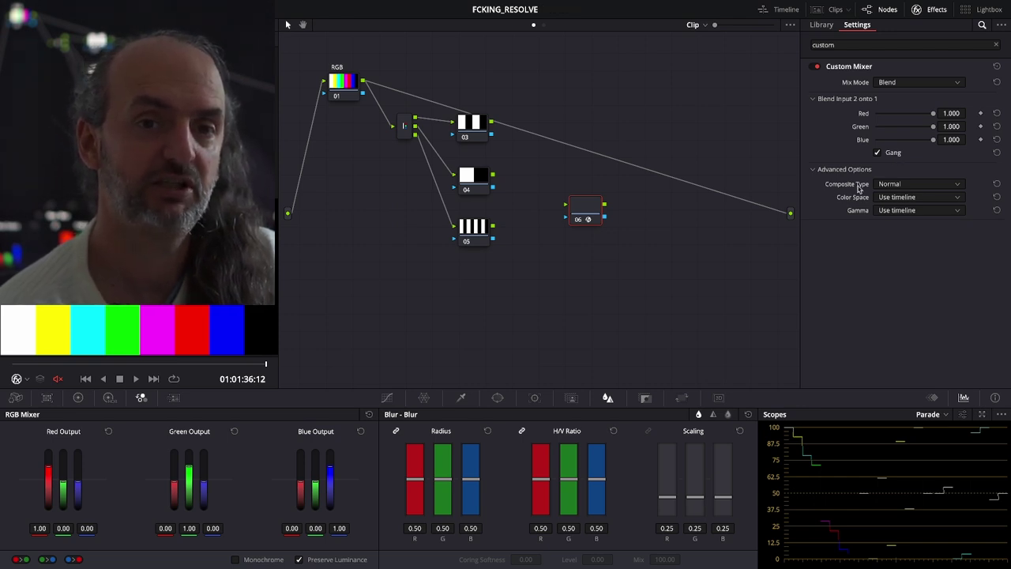
click(909, 187)
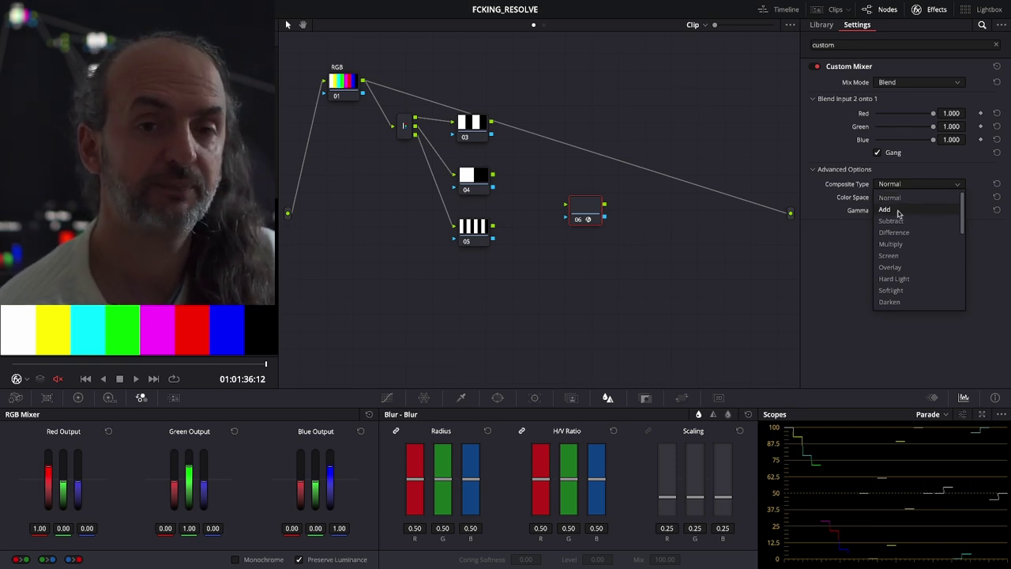
click(898, 210)
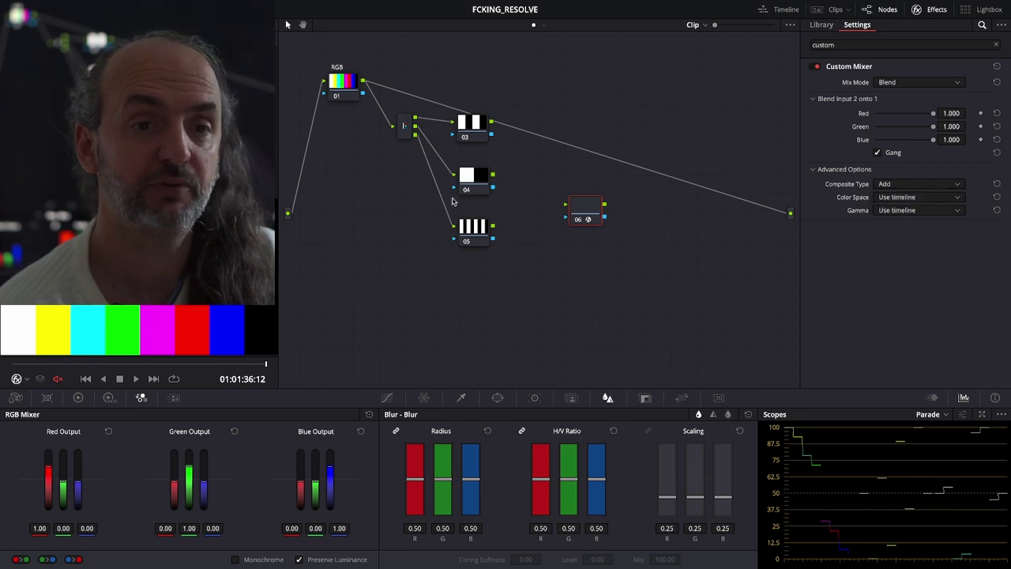
Step: Connect node 03 to node 06, then add an OFX input to node 06 and feed node 04 into it
drag(589, 225, 588, 192)
drag(491, 123, 564, 172)
right_click(585, 176)
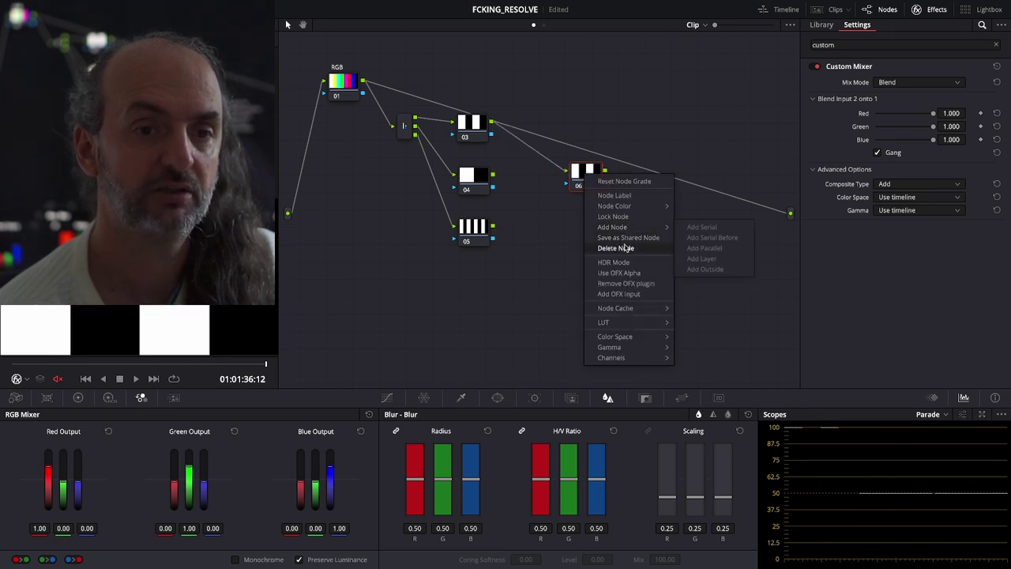
click(616, 293)
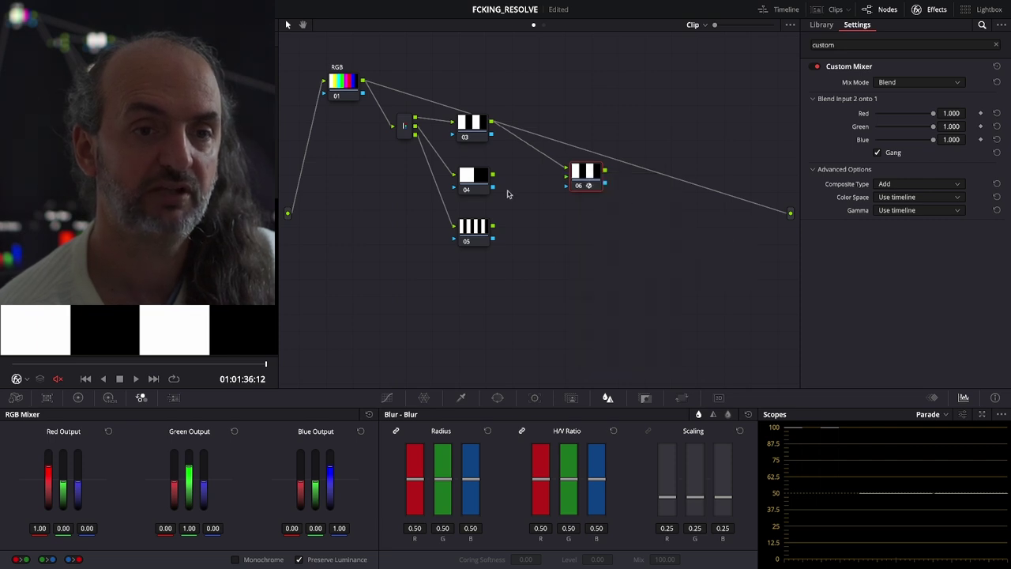
drag(495, 178, 568, 175)
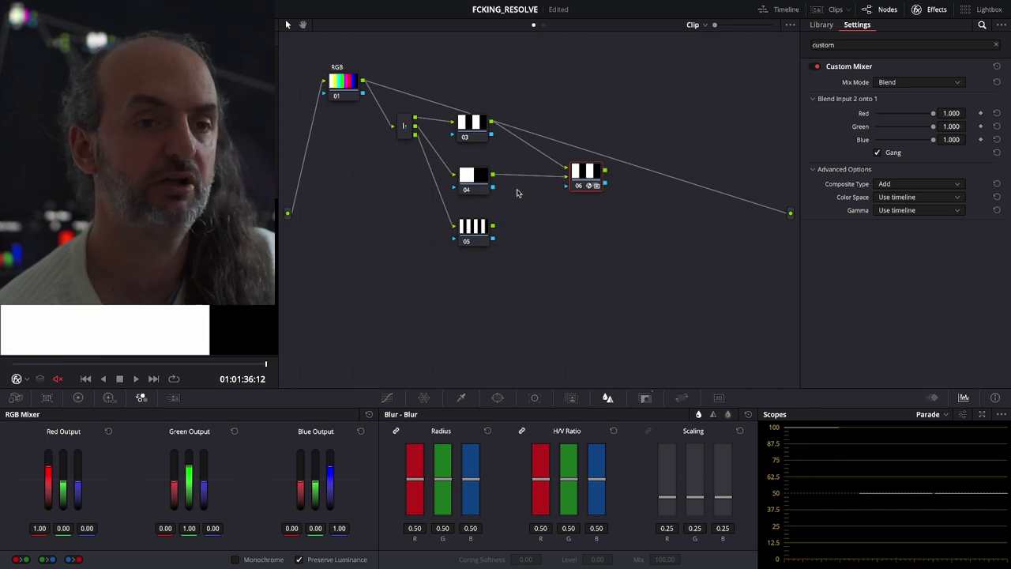
Step: Compare the images of nodes 03 and 04 with the result of the Custom Mixer node
click(474, 181)
click(469, 125)
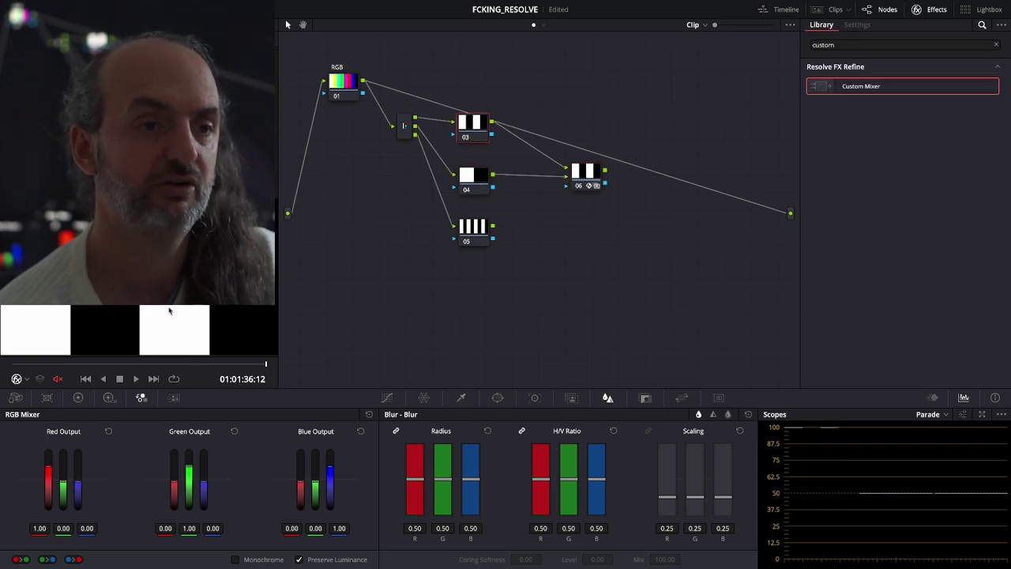
click(472, 180)
click(584, 175)
Step: Move the Custom Mixer node closer to nodes 03 and 04, and review its node options
drag(584, 175, 537, 173)
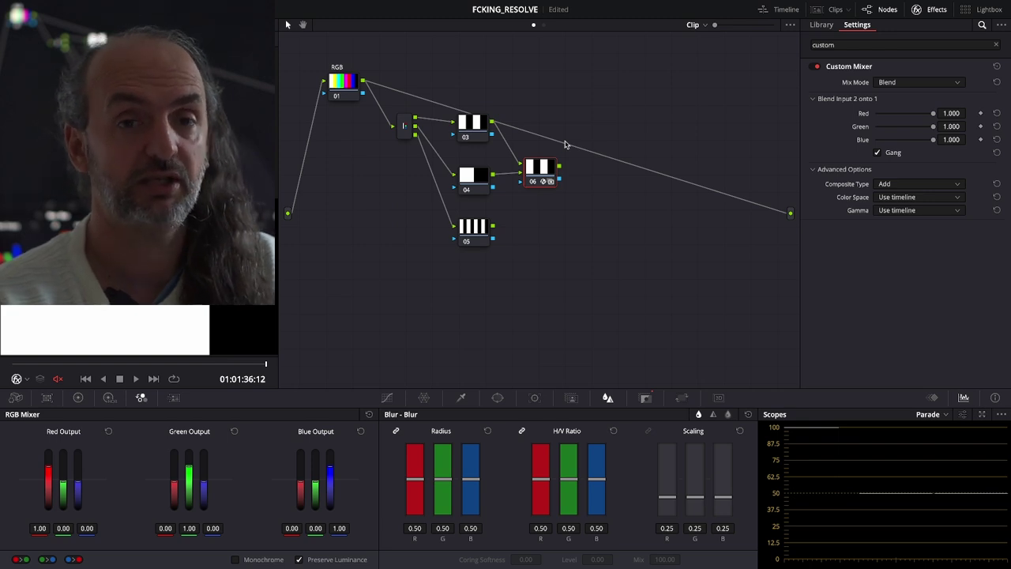
drag(541, 168, 550, 171)
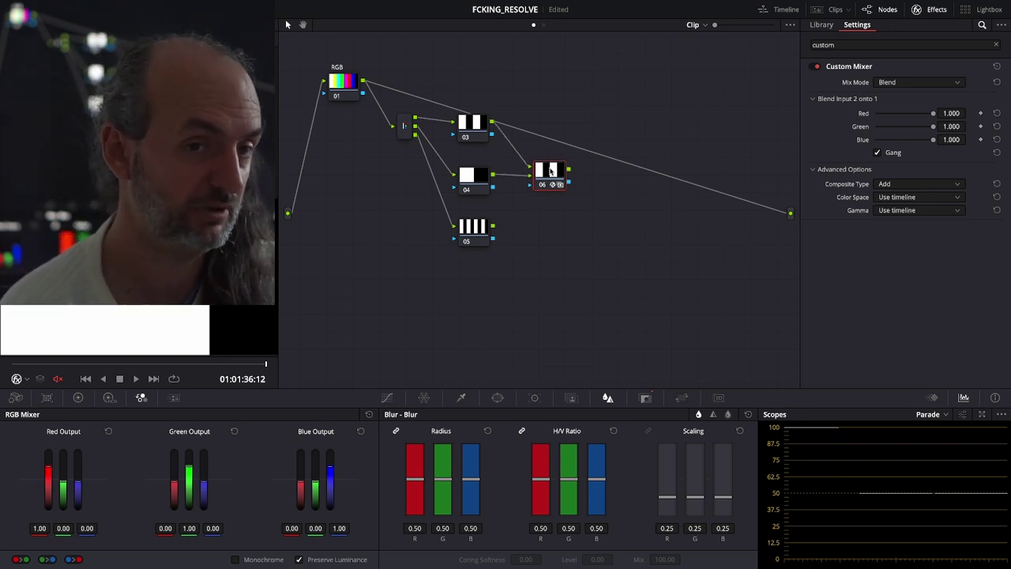
right_click(552, 170)
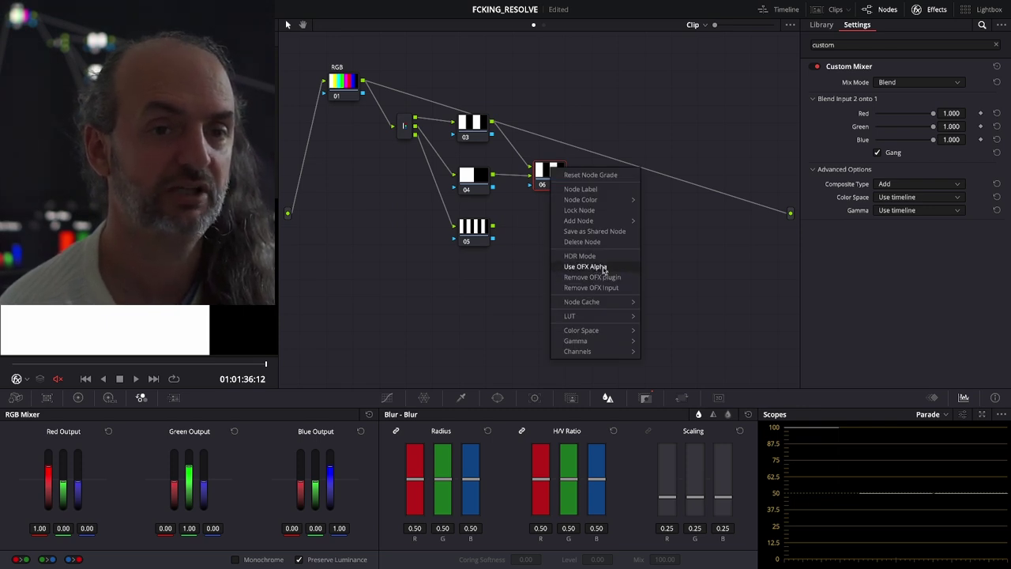
click(537, 207)
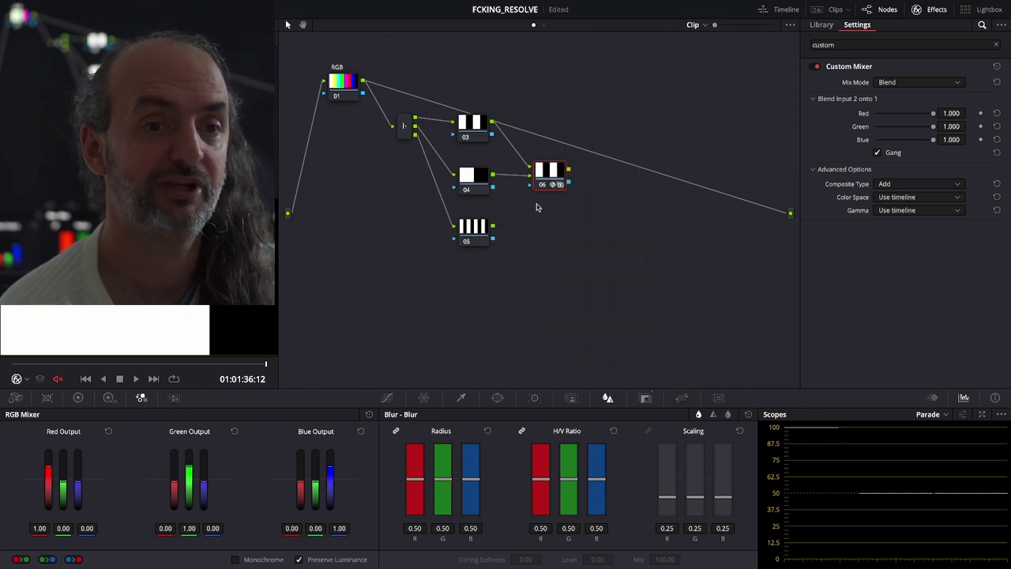
drag(551, 177, 557, 178)
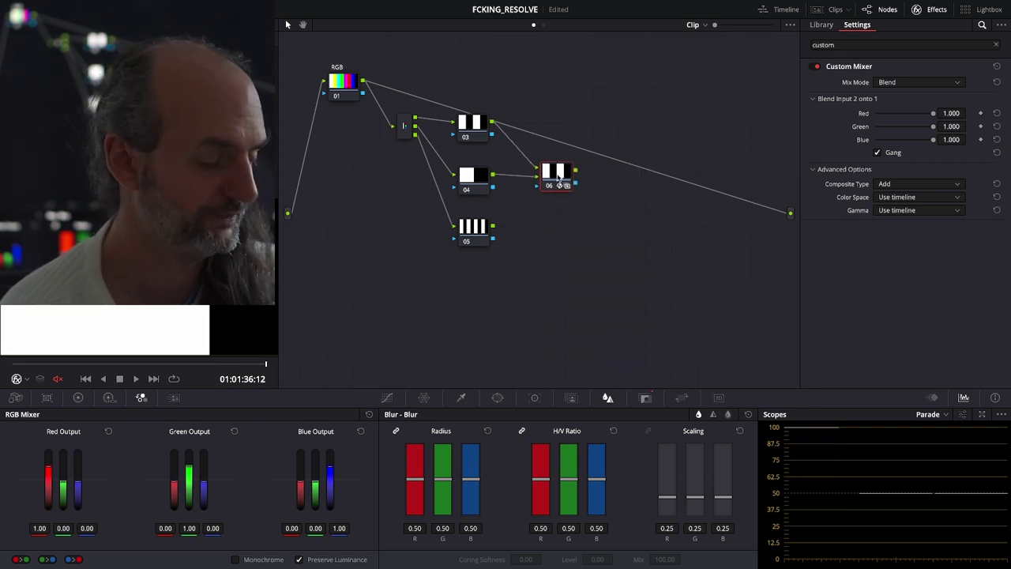
Step: Label the Custom Mixer node 06 as ADD
right_click(558, 180)
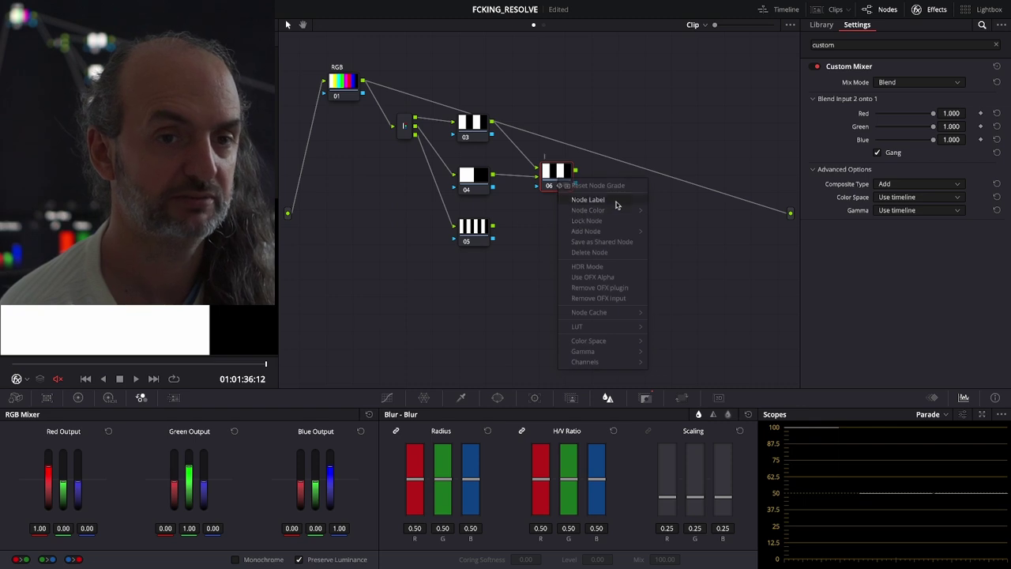
click(588, 212)
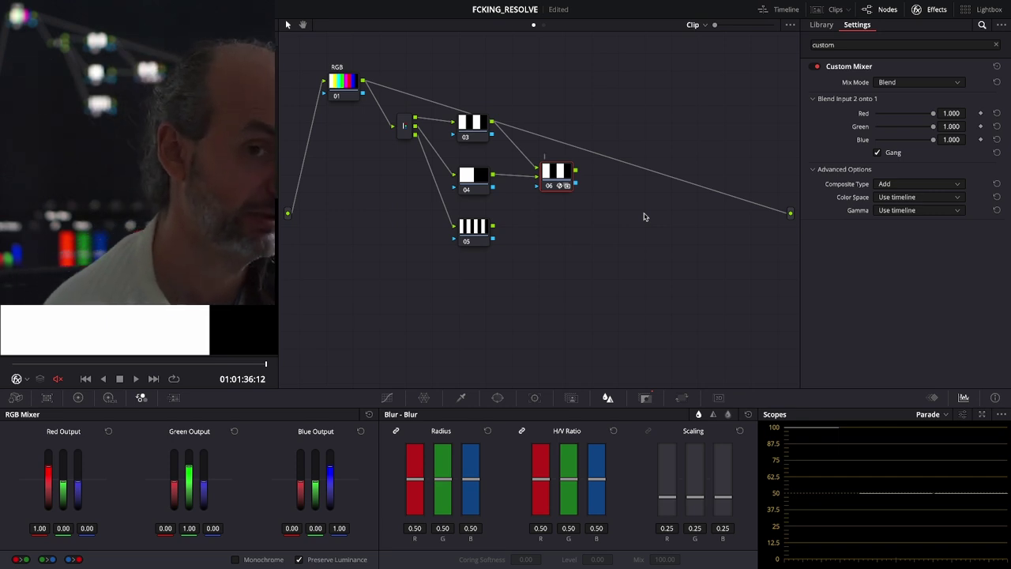
text(ADD)
key(Return)
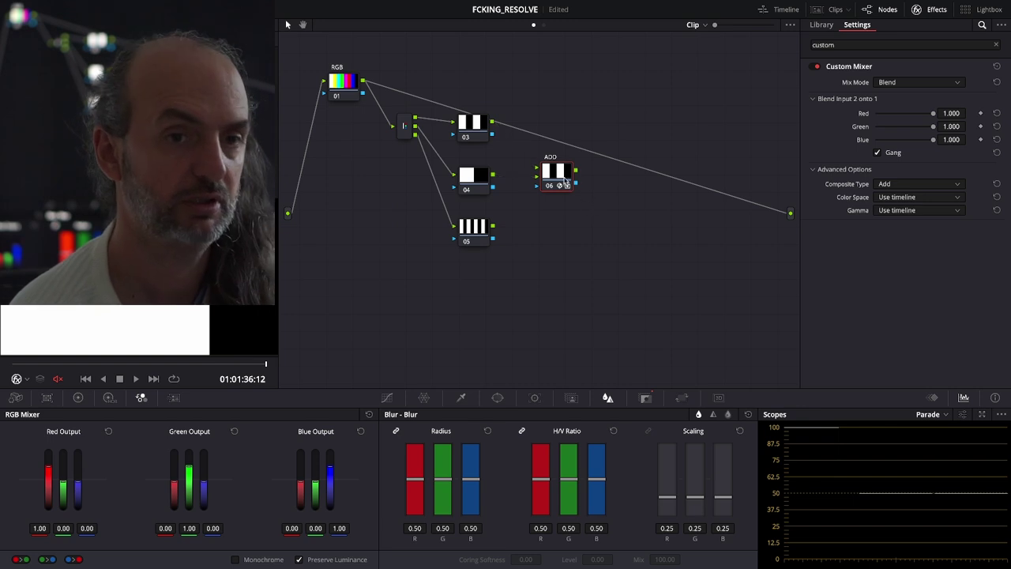
Step: Duplicate the ADD mixer onto a new node 07, set its Composite Type to Subtract, and label it SUB
drag(565, 183, 574, 186)
key(ctrl+v)
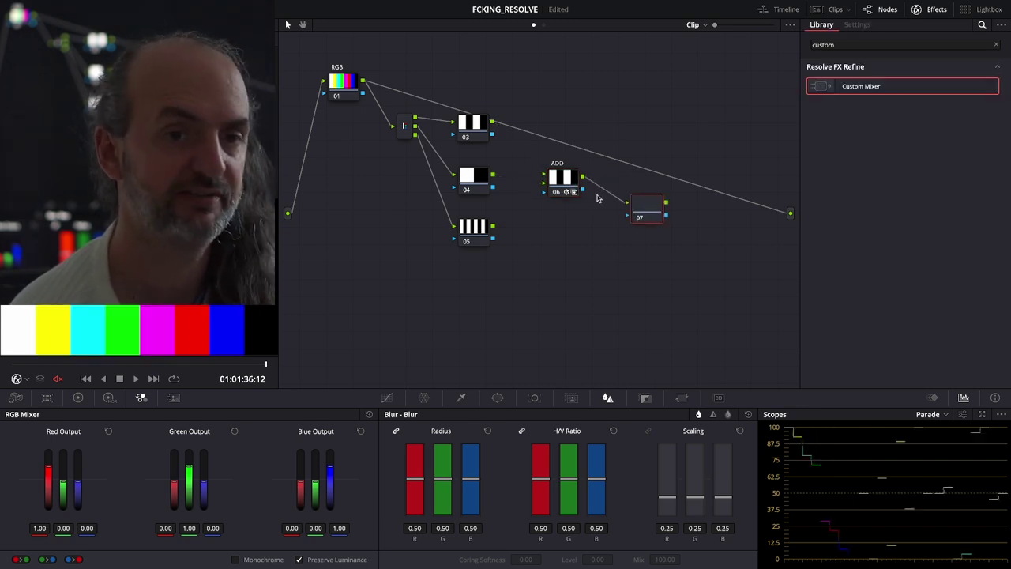
click(564, 184)
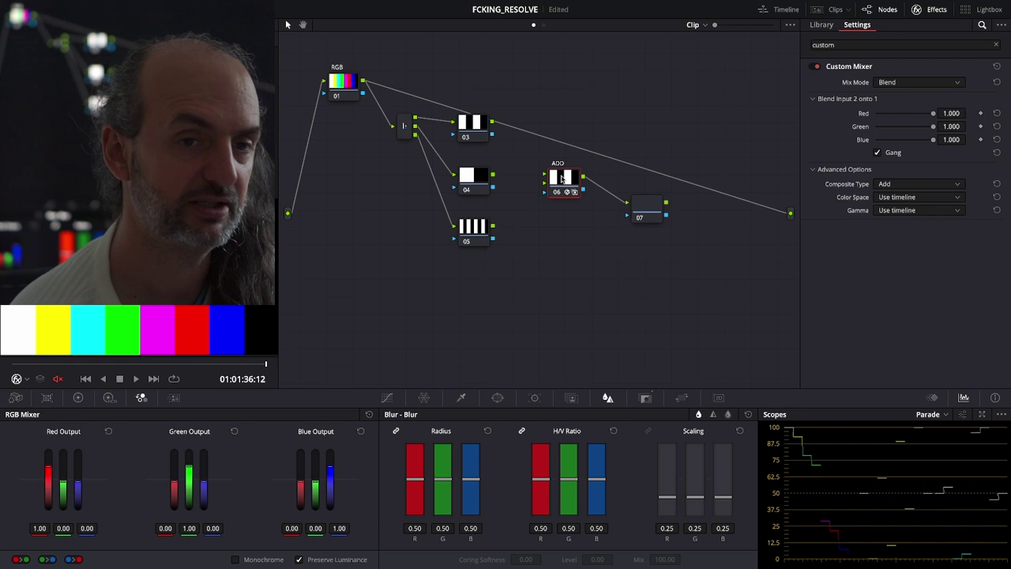
click(633, 199)
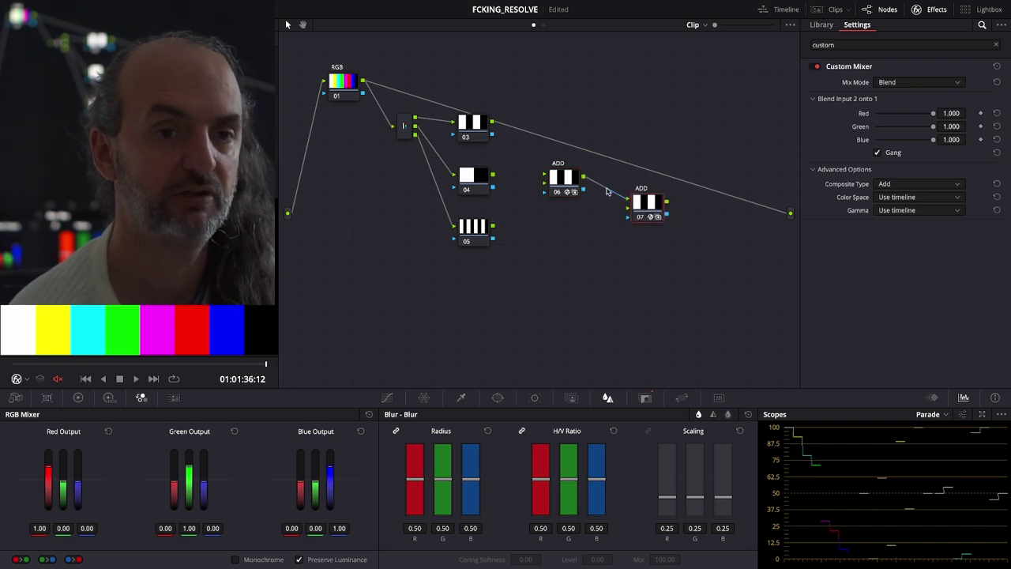
click(900, 185)
click(909, 223)
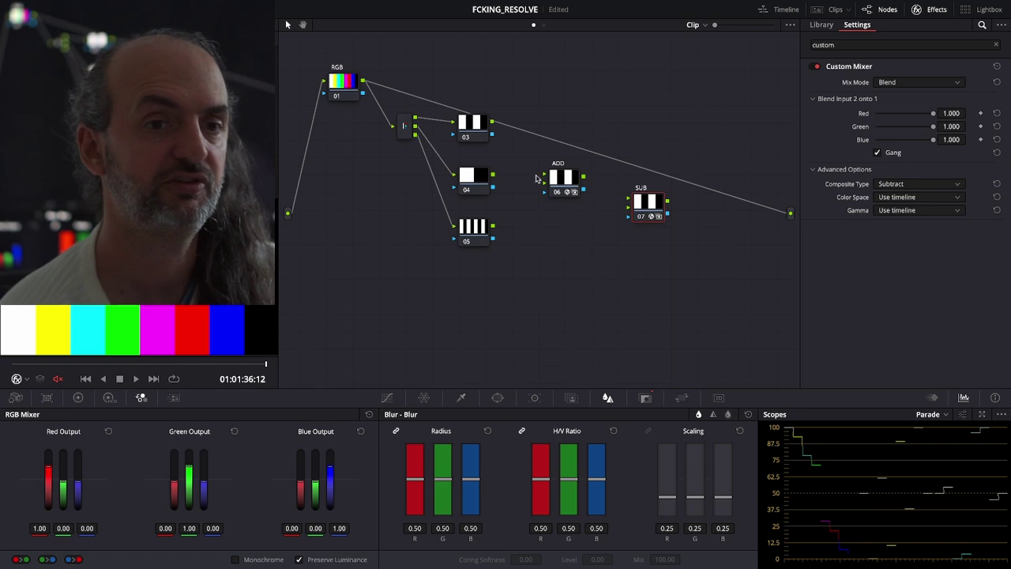
Step: Park the ADD and SUB nodes below the node chain, and move the RGB node lower with its link to the output removed
drag(555, 182, 316, 304)
drag(646, 202, 324, 341)
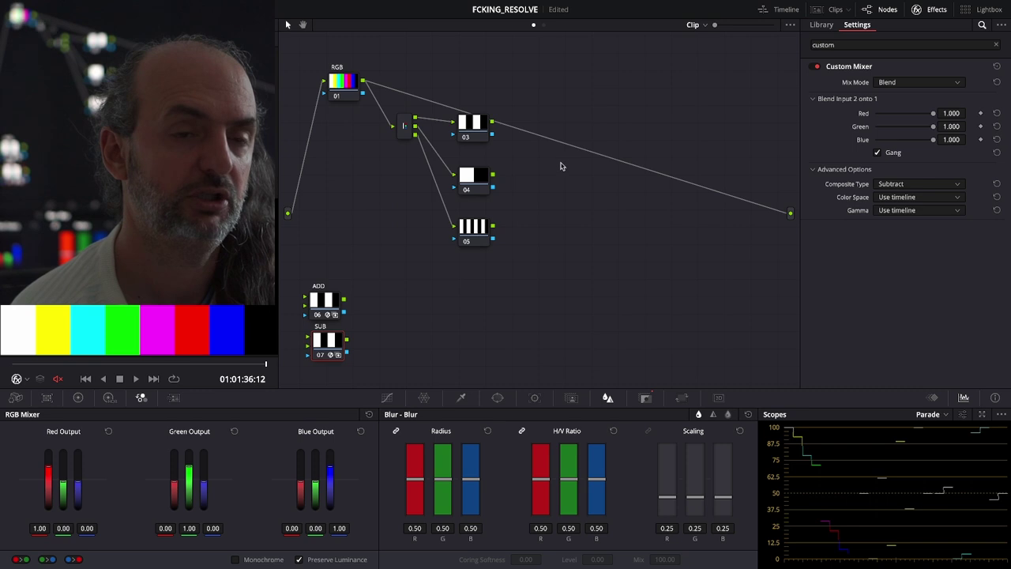
drag(743, 202, 544, 75)
drag(342, 81, 320, 133)
Step: Label nodes 03, 04 and 05 as R, G and B
click(467, 122)
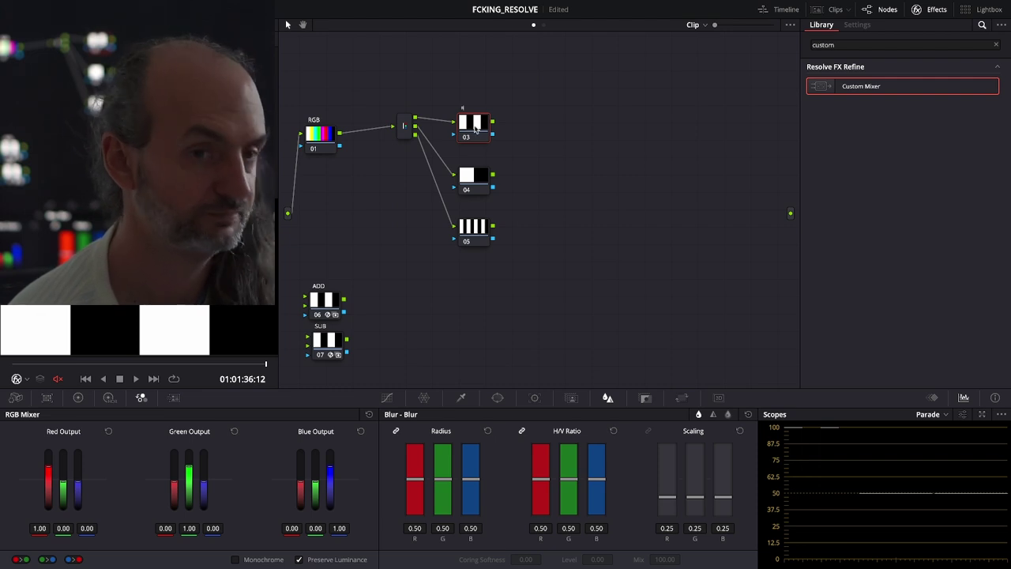
click(469, 185)
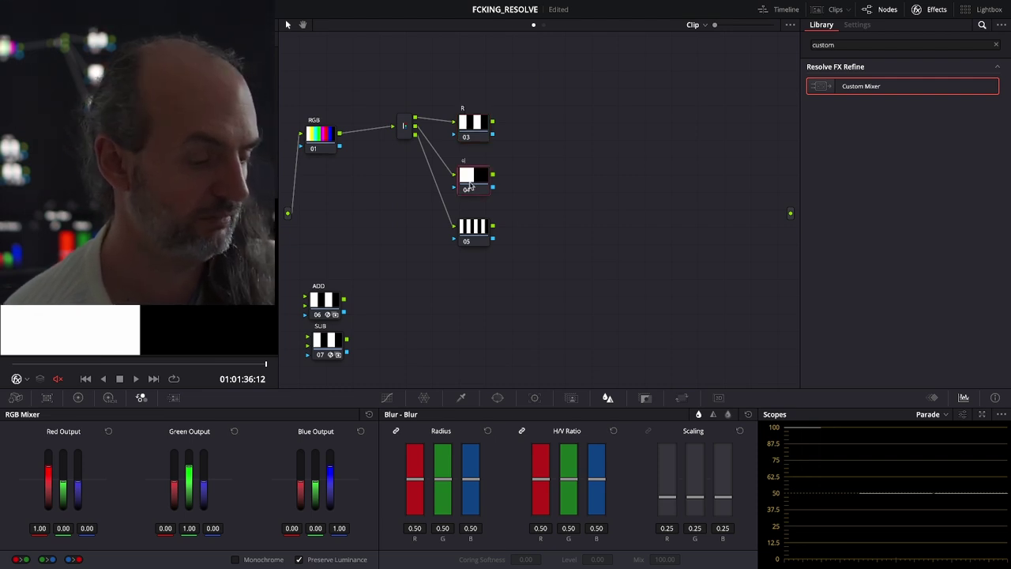
click(470, 236)
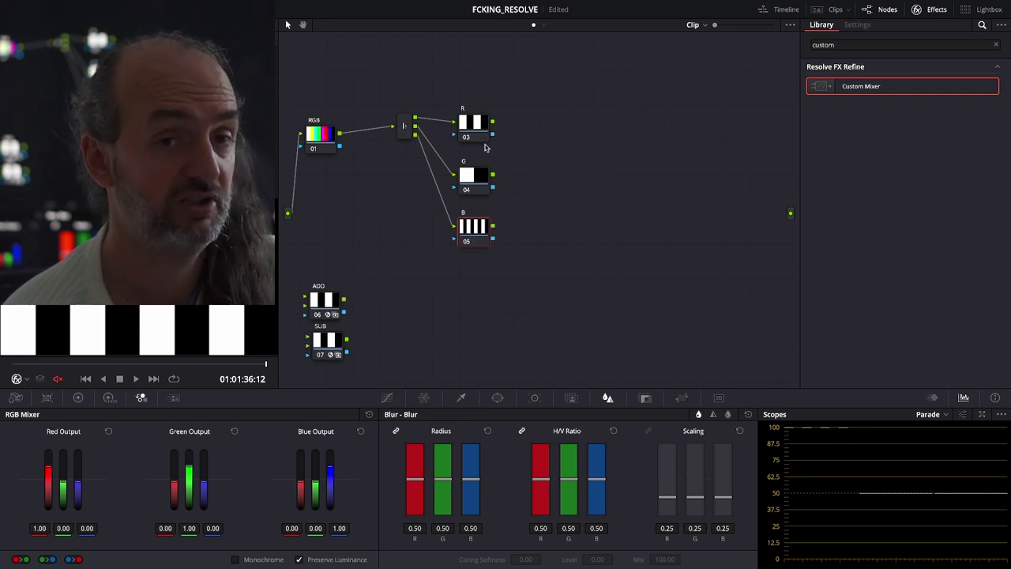
Step: Move the splitter and the R, G and B nodes closer to the RGB node
drag(405, 133, 361, 141)
drag(446, 94, 422, 209)
click(449, 174)
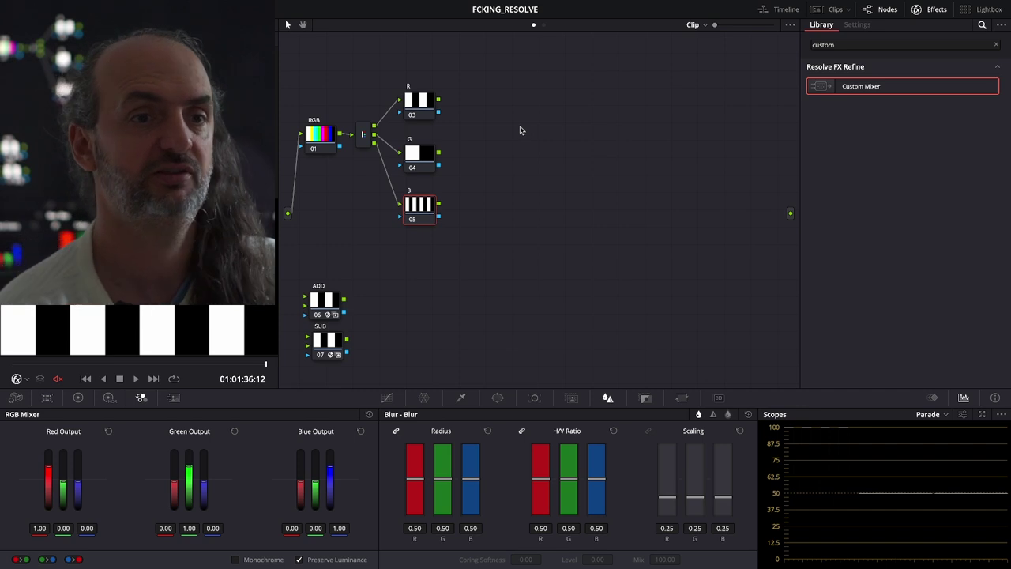
Step: Disable Preserve Luminance in the RGB node's RGB Mixer, and switch Monochrome on and off again to check its channel weights
click(327, 140)
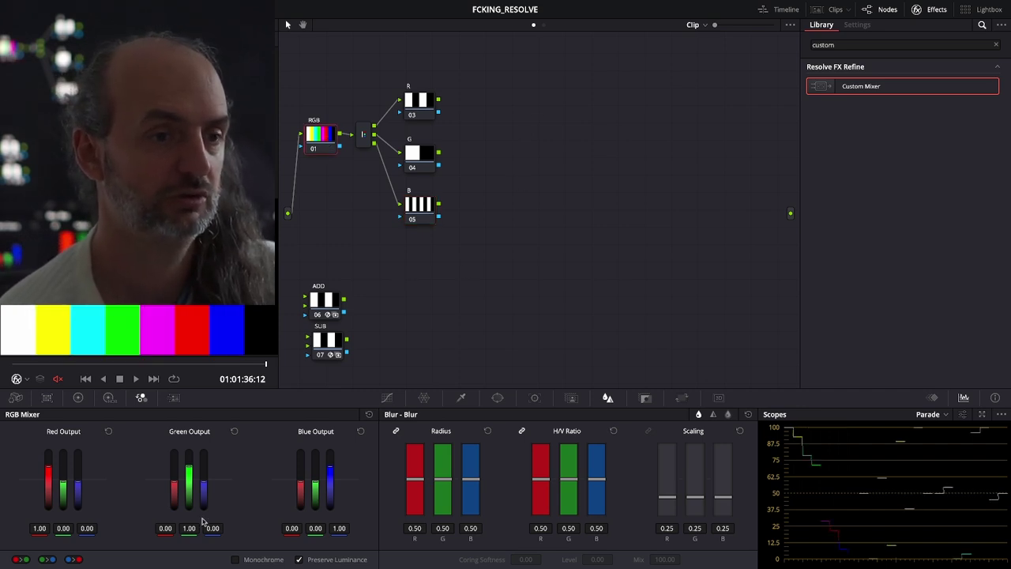
click(300, 559)
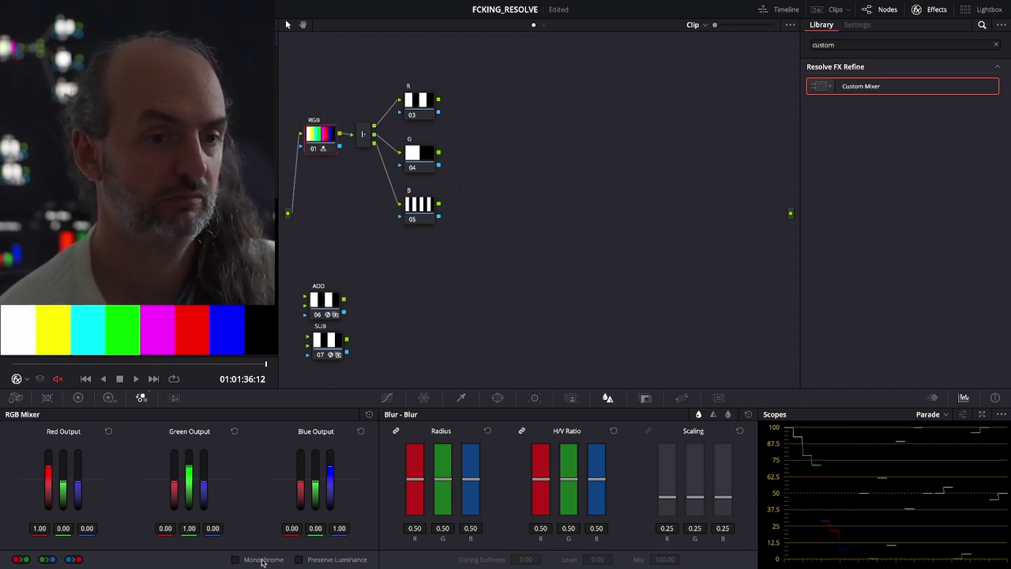
click(235, 559)
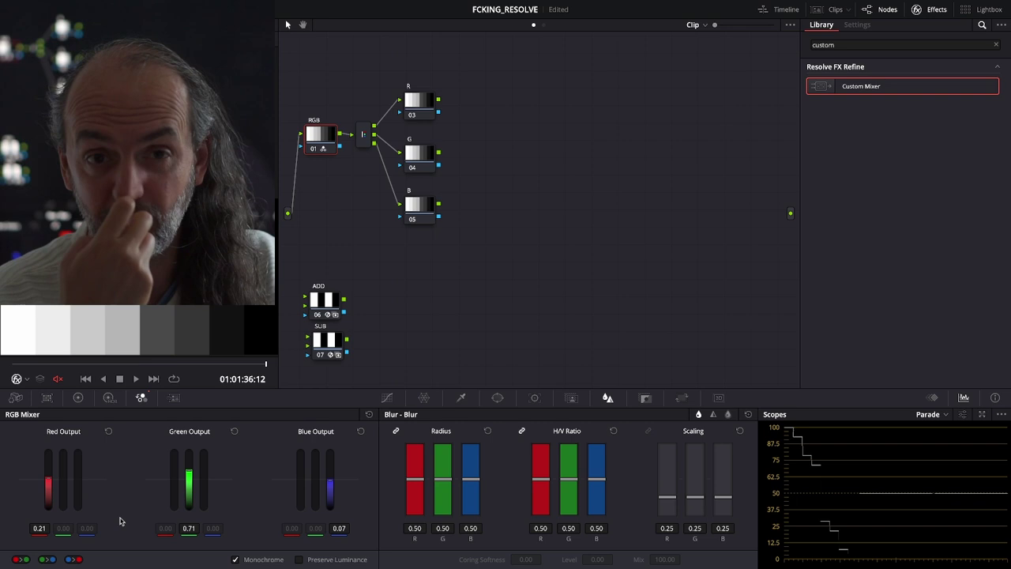
click(249, 562)
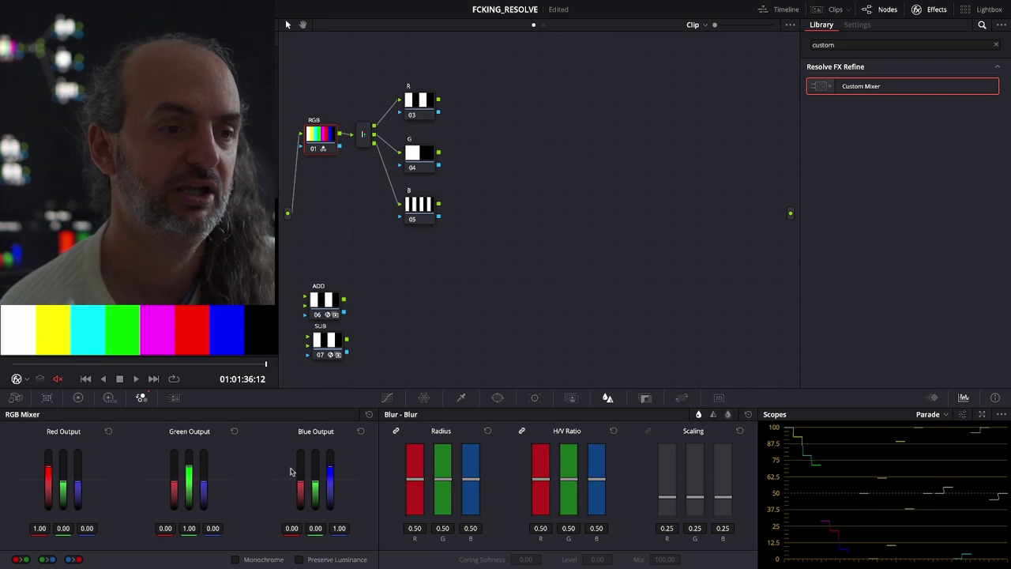
Step: Add a serial node after the R node and set its red, green and blue Gain to 0.21
click(418, 99)
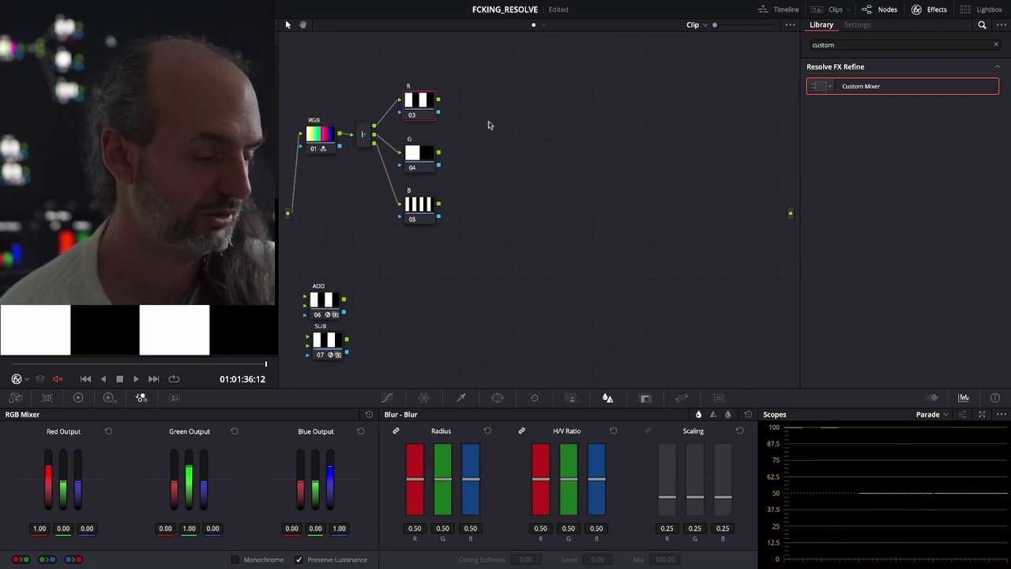
key(alt+s)
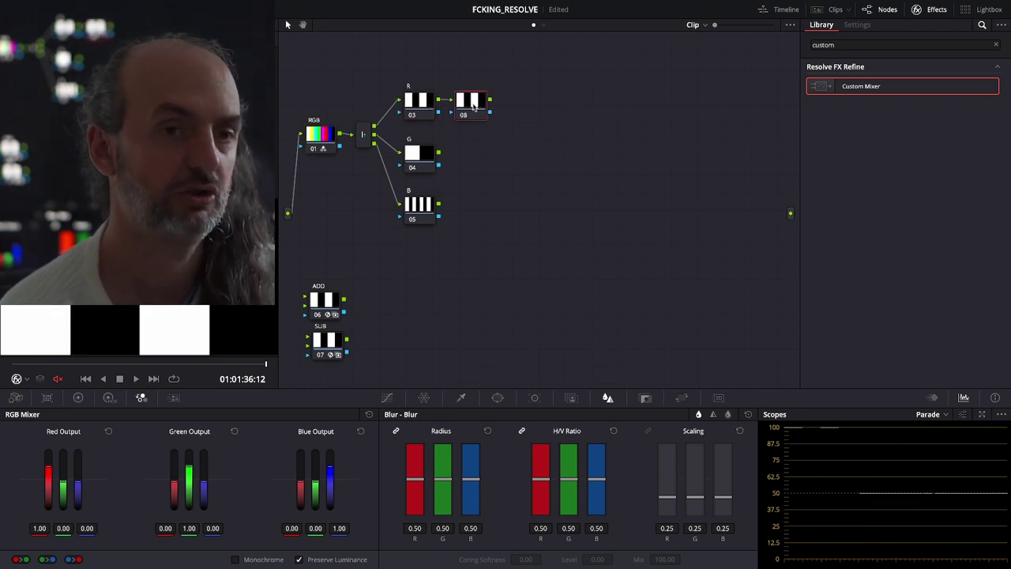
click(79, 398)
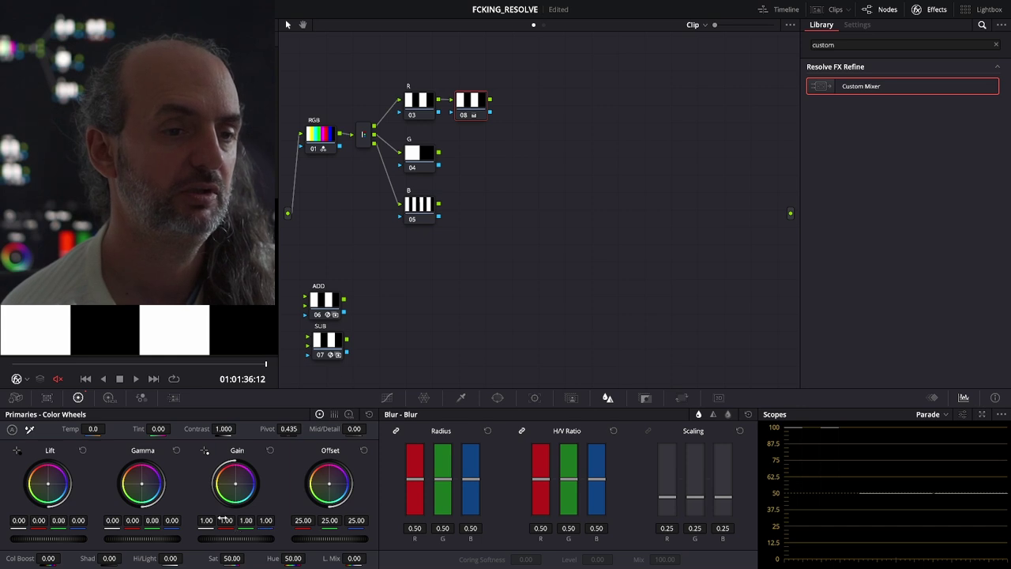
key(BackSpace)
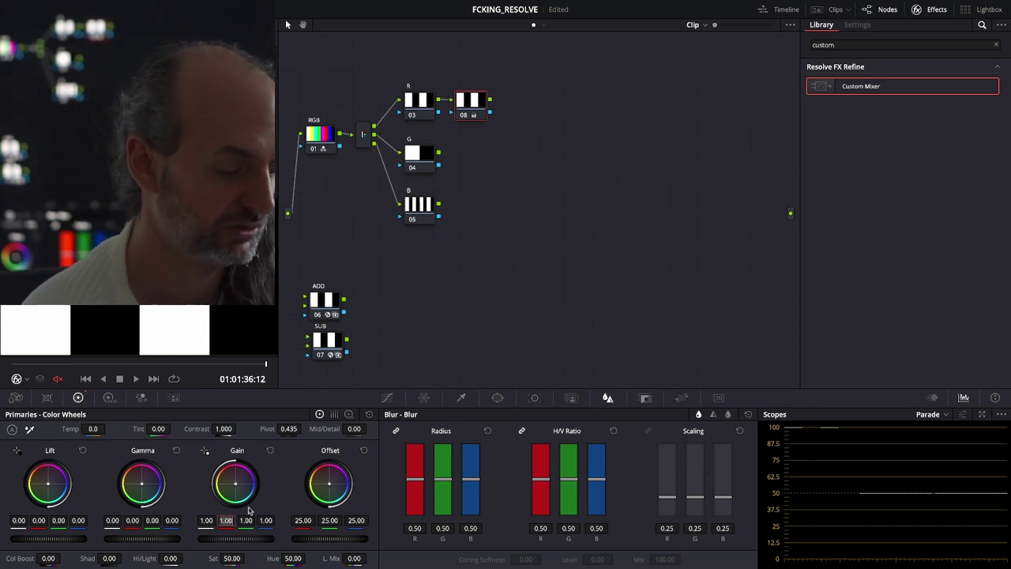
text(0.21)
key(Return)
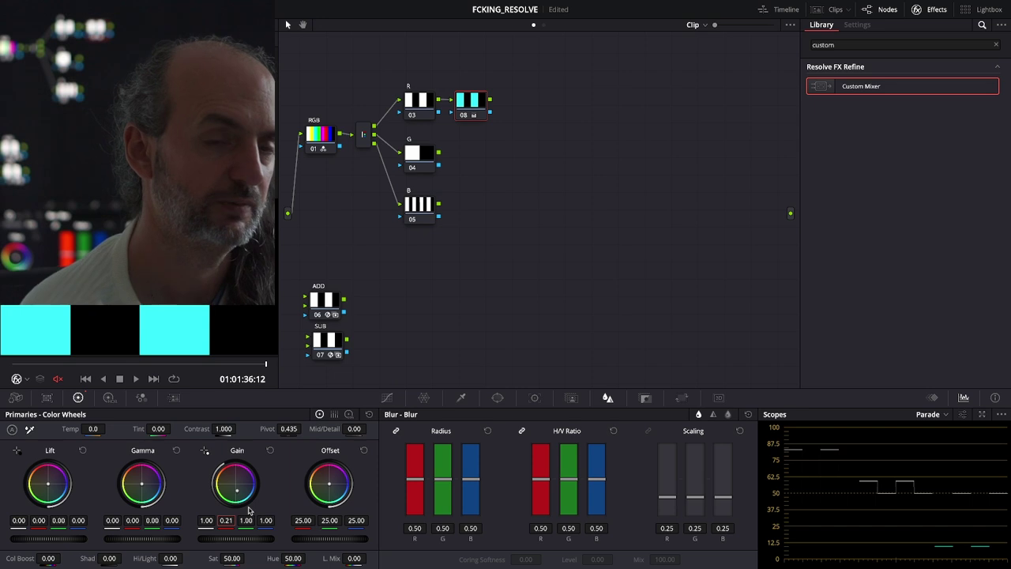
click(245, 519)
text(0.21)
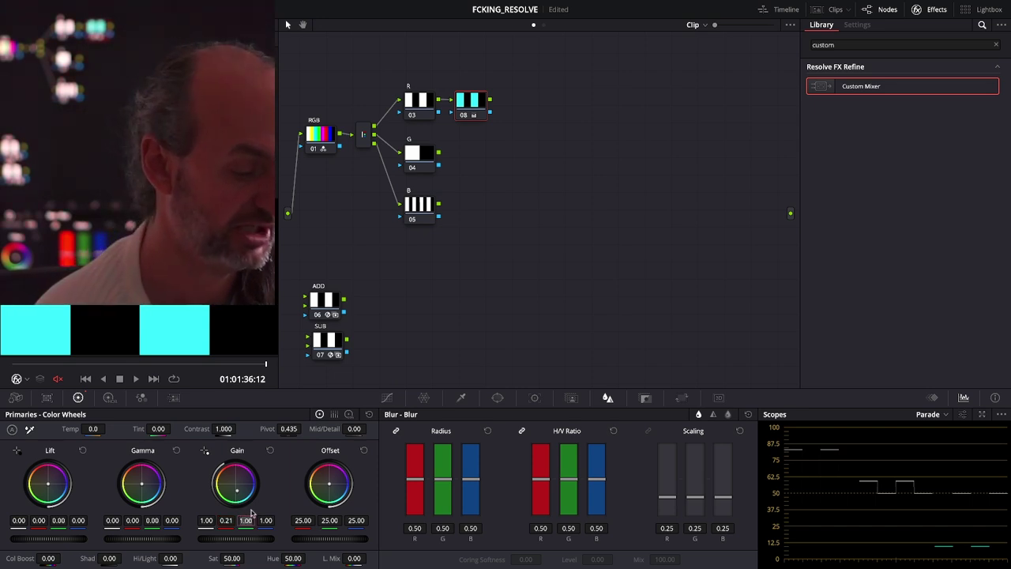
key(Return)
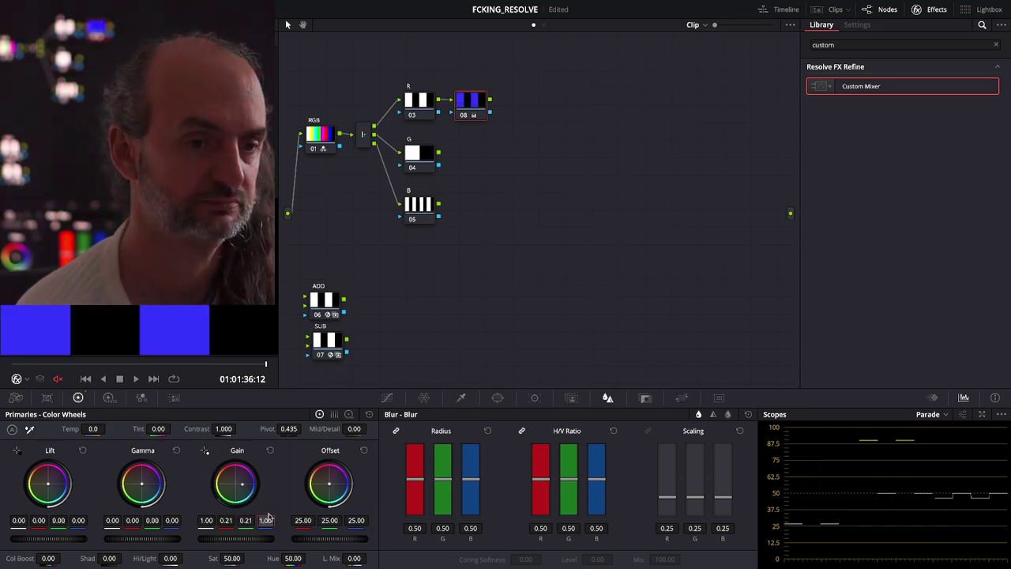
click(267, 520)
text(0.21)
key(Return)
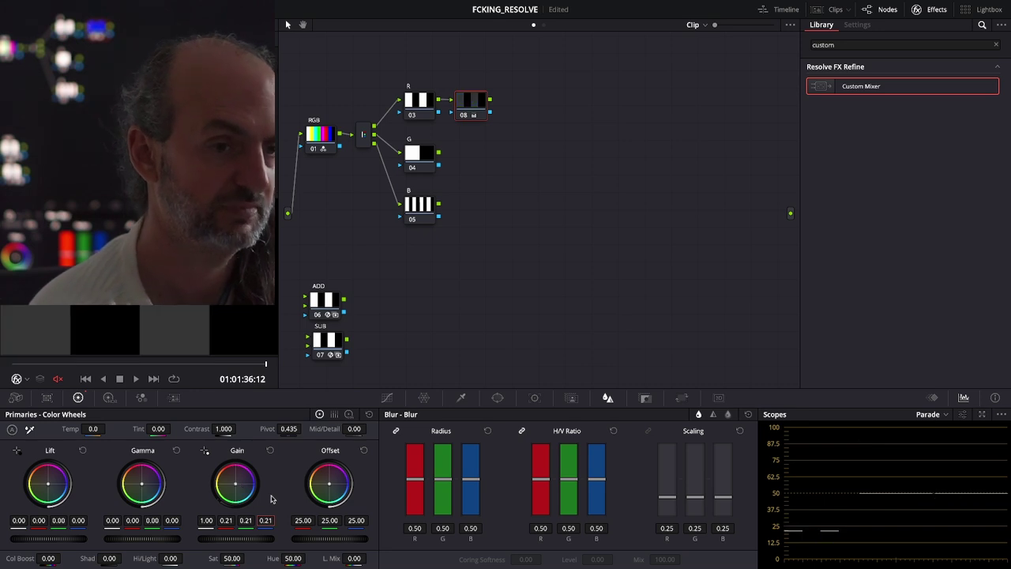
Step: Label the new node after R as .21
drag(471, 108, 469, 110)
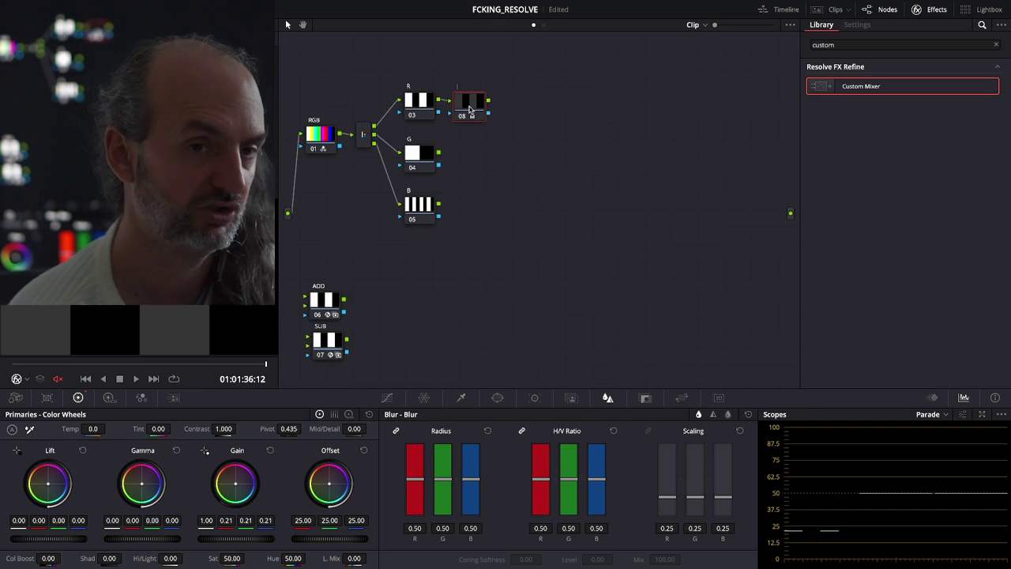
text(.21)
key(Return)
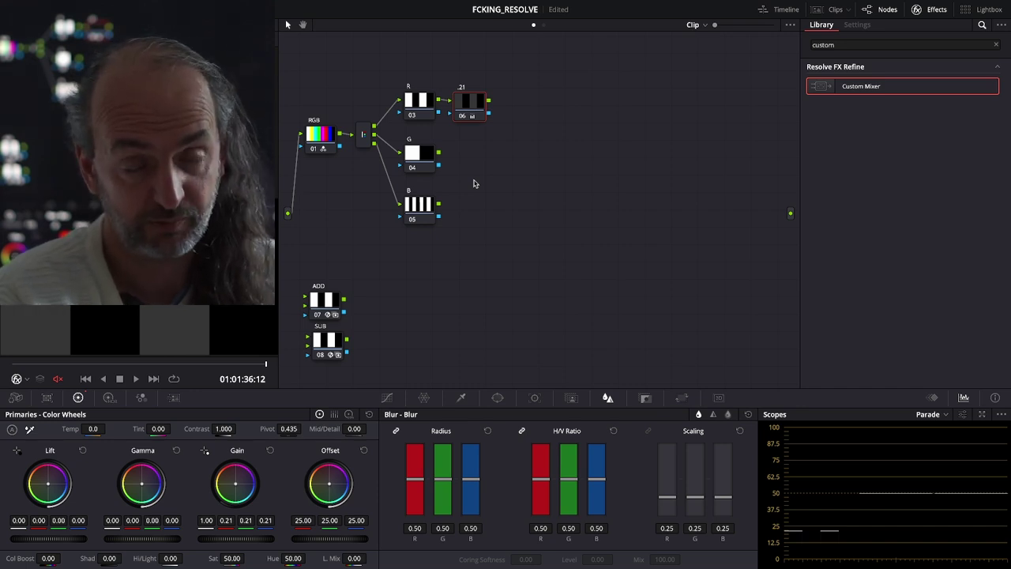
Step: Add a serial node after the G node with the grade copied from the .21 node, and label it .71
click(421, 161)
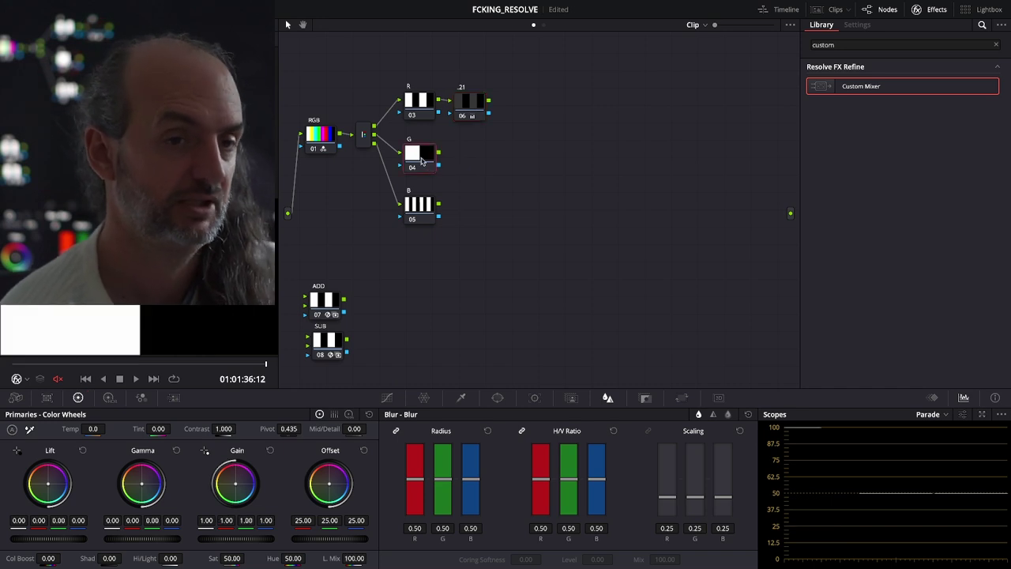
key(ctrl+v)
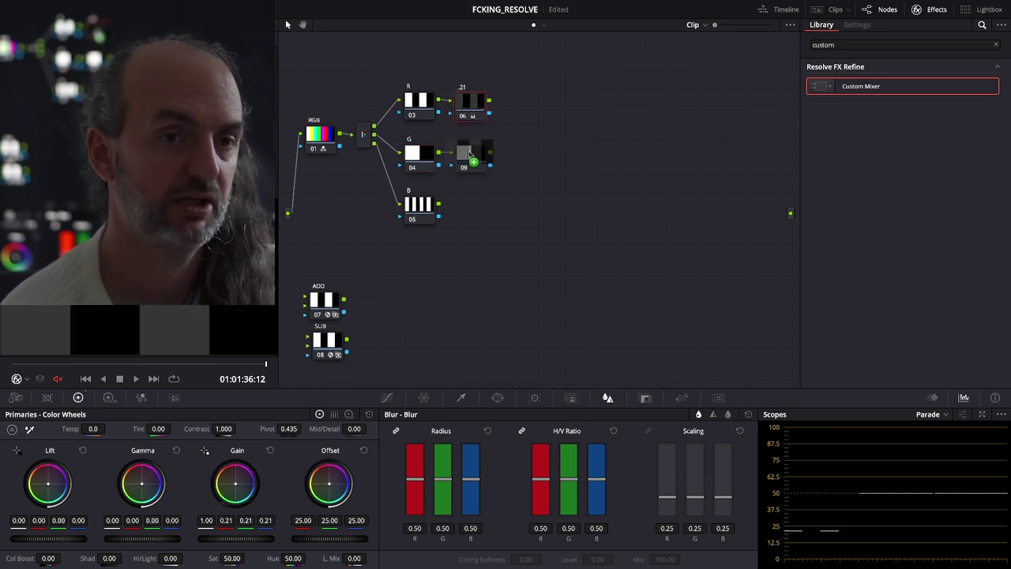
click(470, 161)
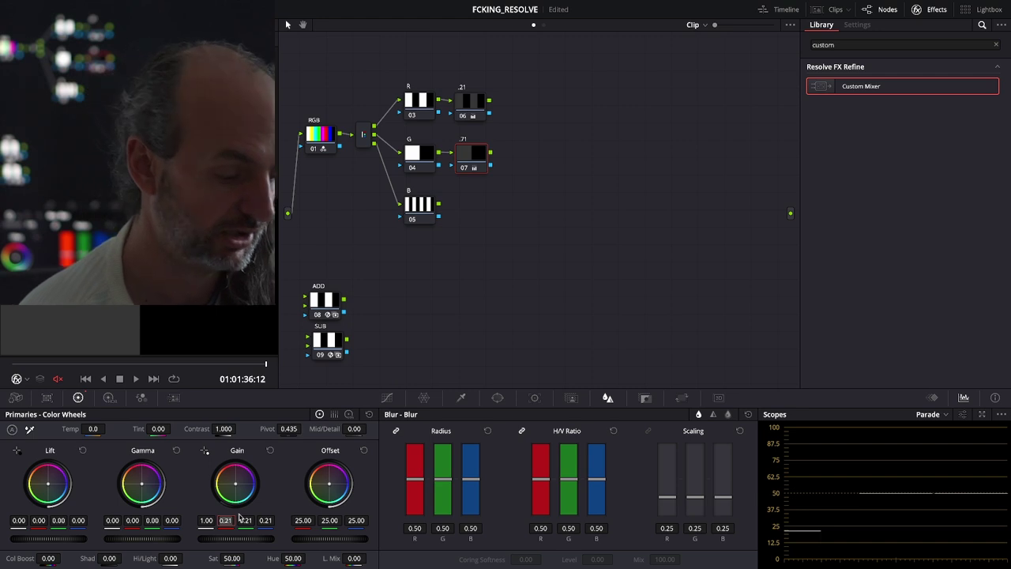
Step: Set the red, green and blue Gain of the .71 node to 0.71
text(71)
key(Return)
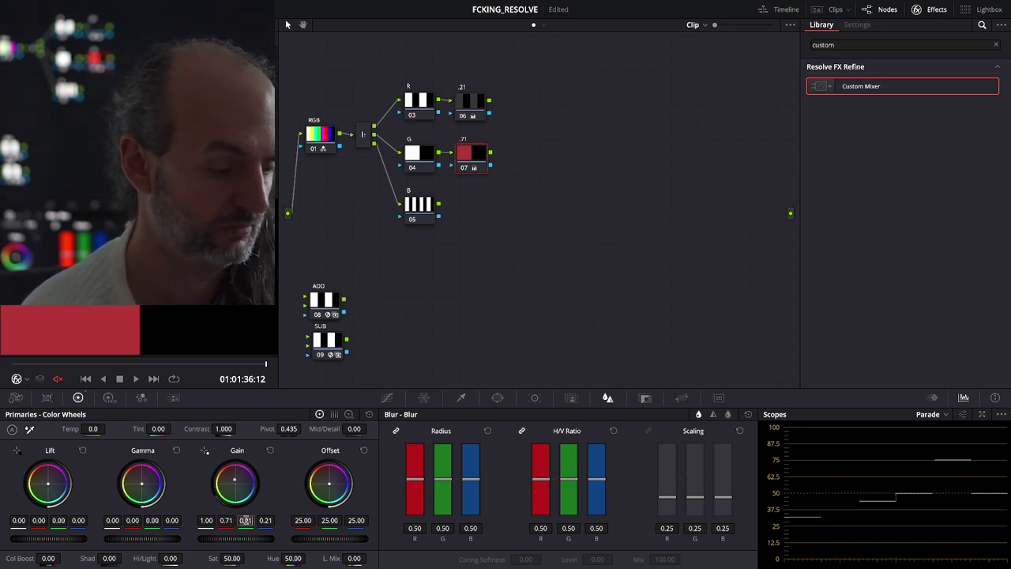
click(246, 520)
text(71)
key(Return)
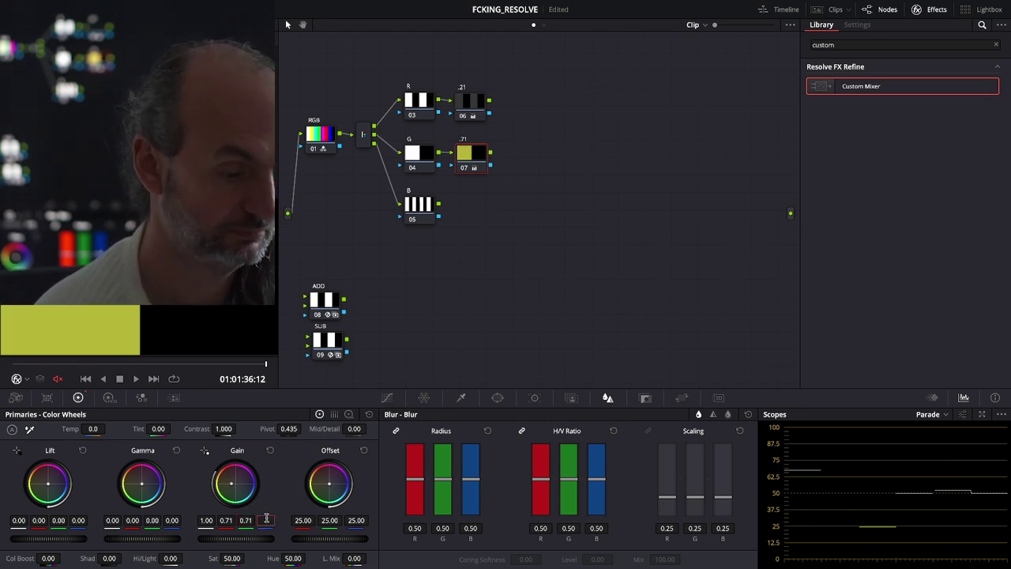
text(71)
key(Return)
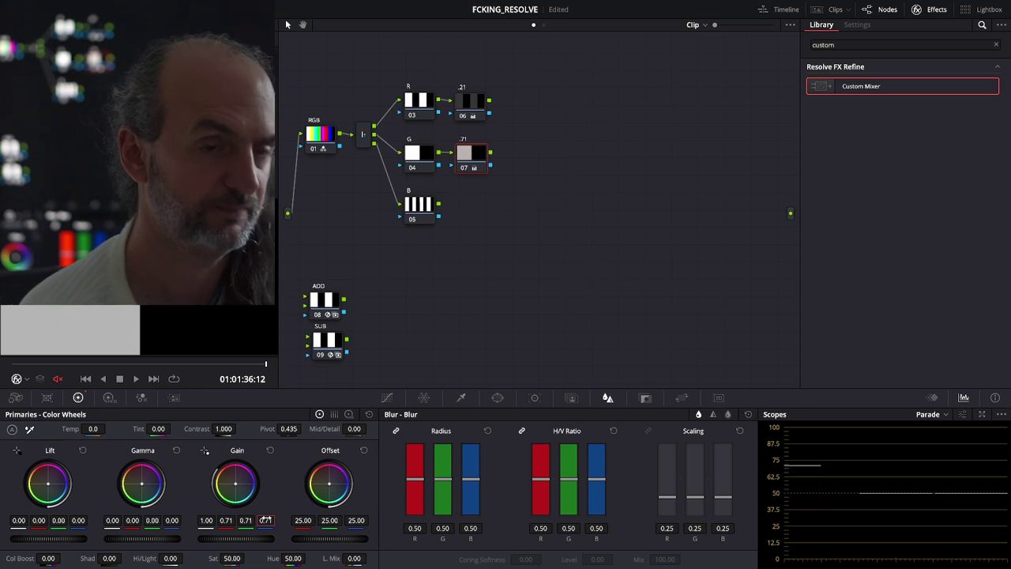
Step: Add a serial node after the B node with the grade copied from the .71 node, and label it .08
click(431, 215)
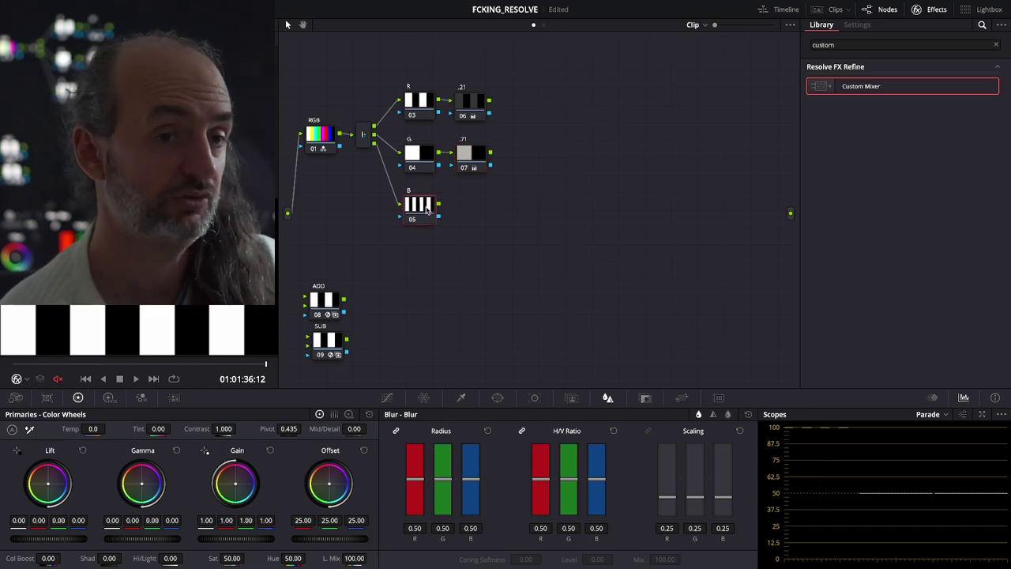
key(alt+s)
drag(472, 158, 473, 209)
click(472, 210)
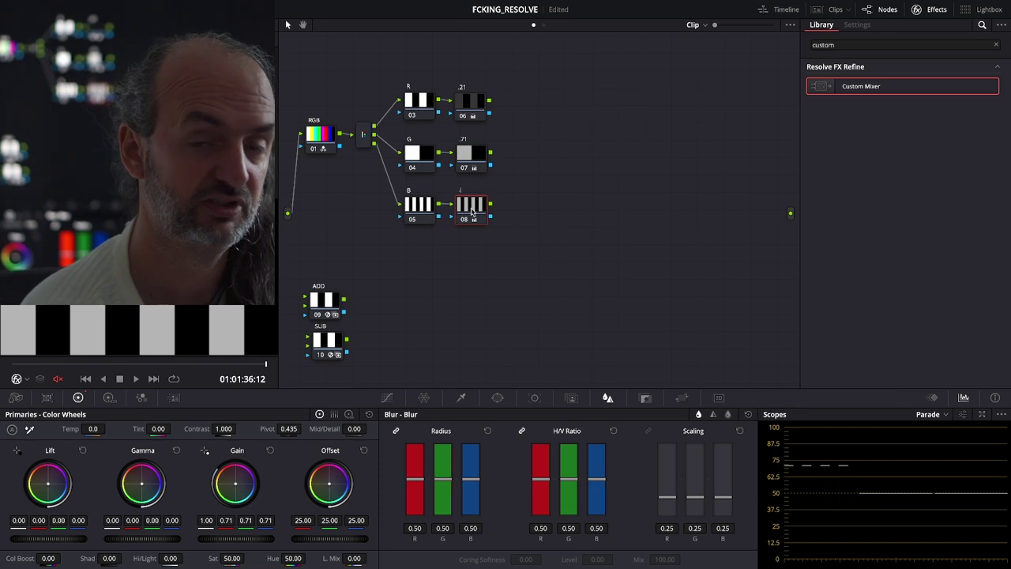
key(Return)
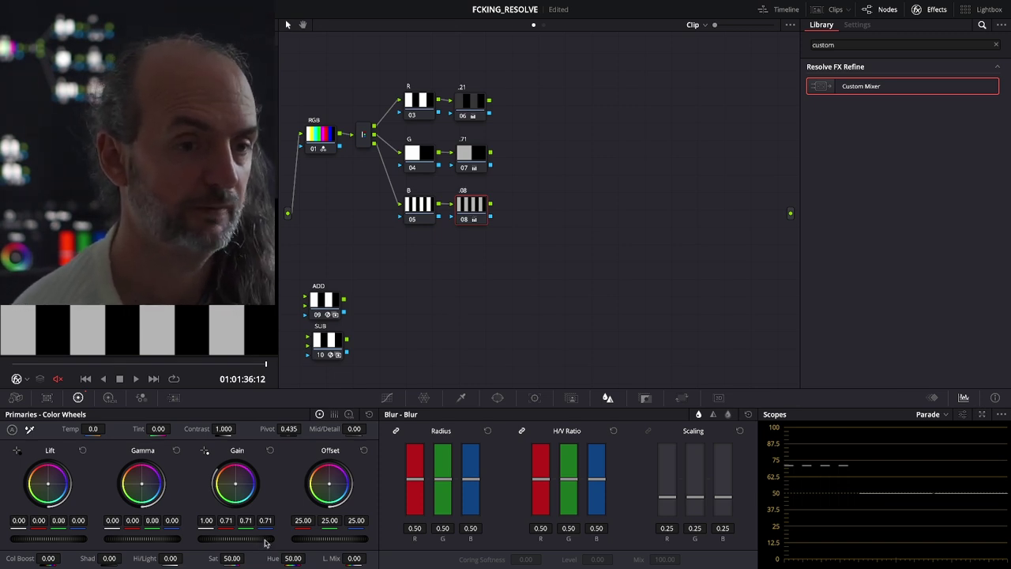
Step: Set the red, green and blue Gain of the .08 node to 0.08
text(08)
key(Return)
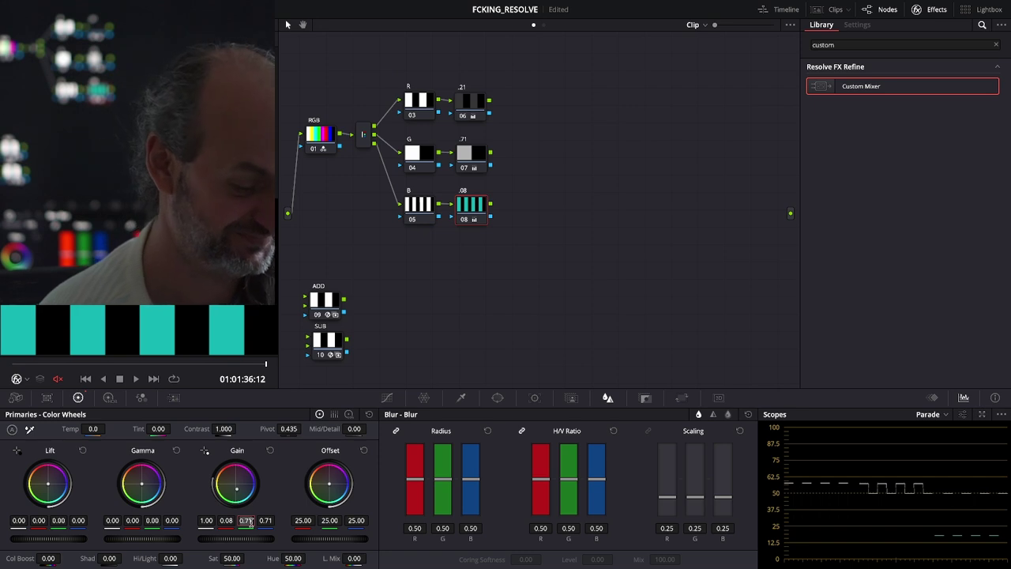
key(Return)
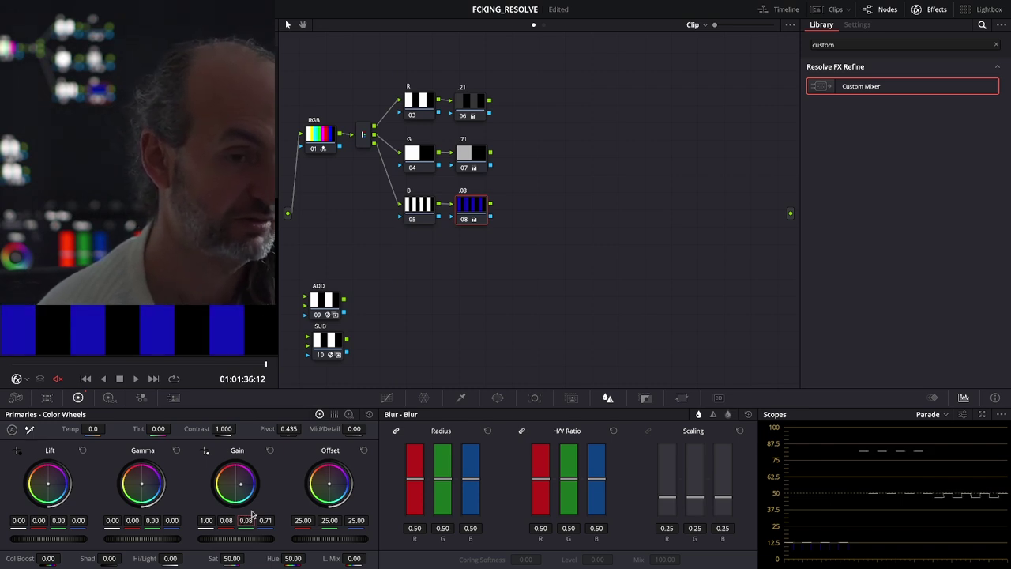
click(267, 518)
key(BackSpace)
key(Return)
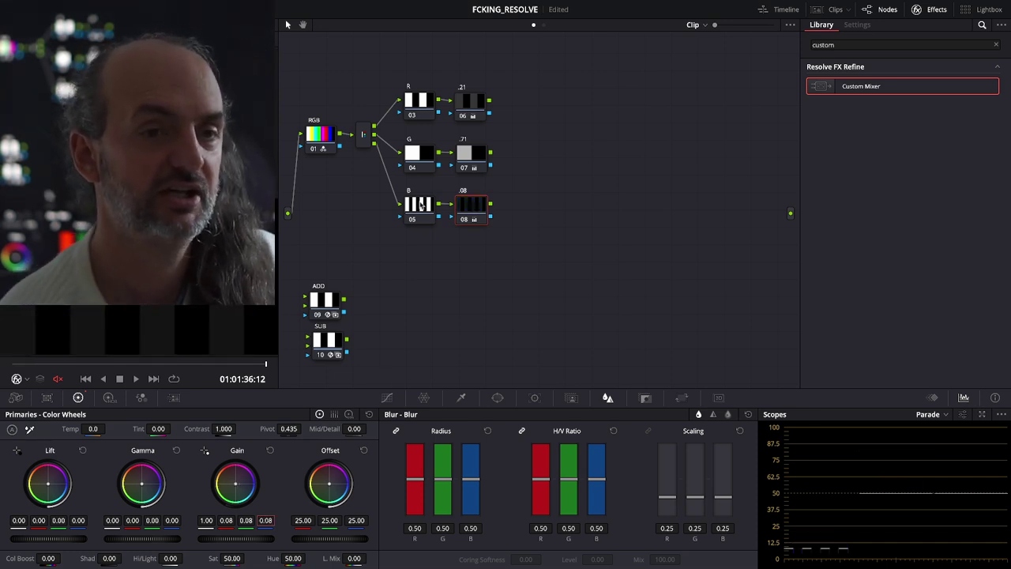
click(475, 103)
click(474, 209)
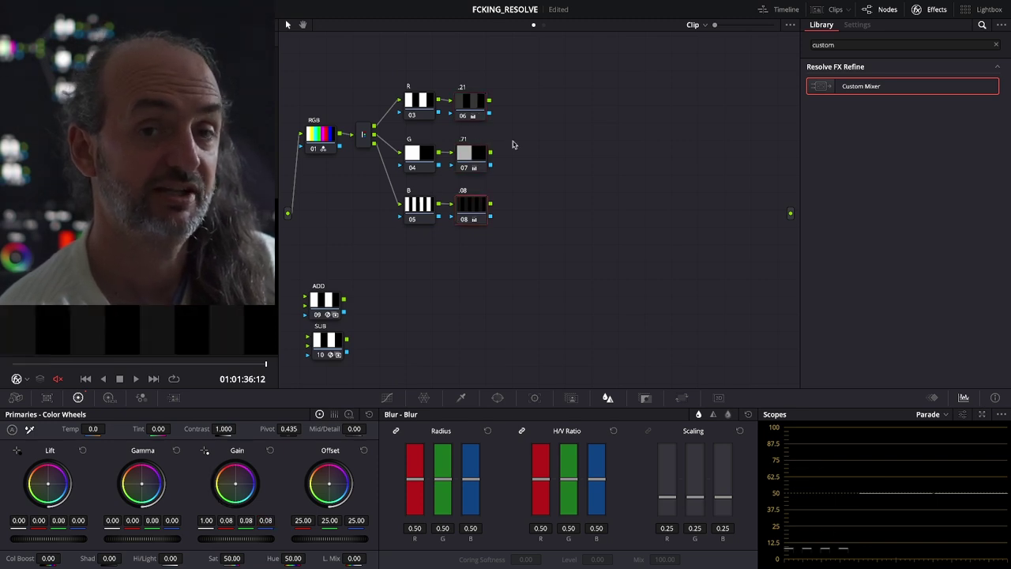
Step: Add a node after .21 with the ADD mixer's grade copied onto it, and feed the .71 node into its second input
drag(331, 304, 331, 297)
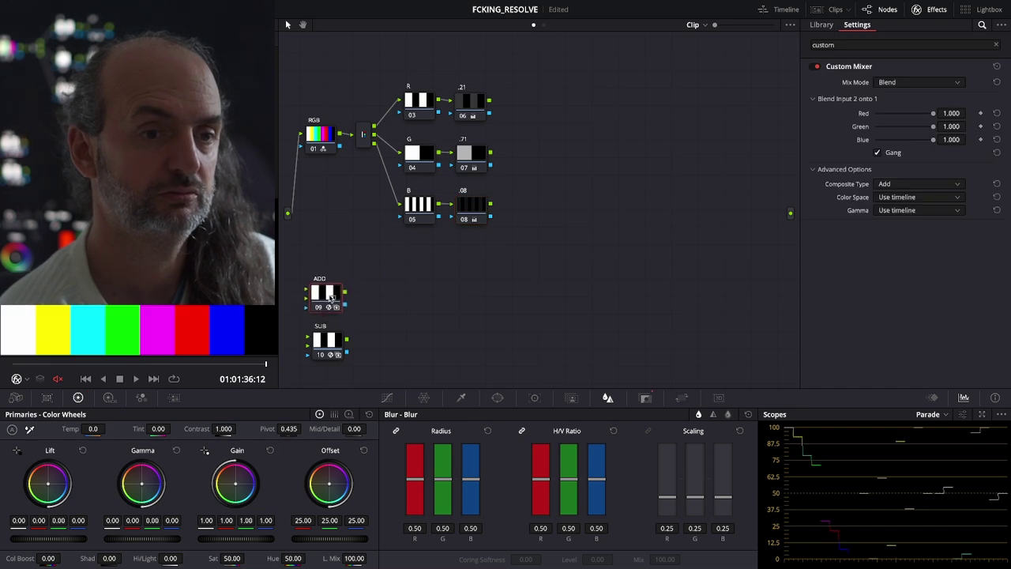
click(472, 100)
click(947, 13)
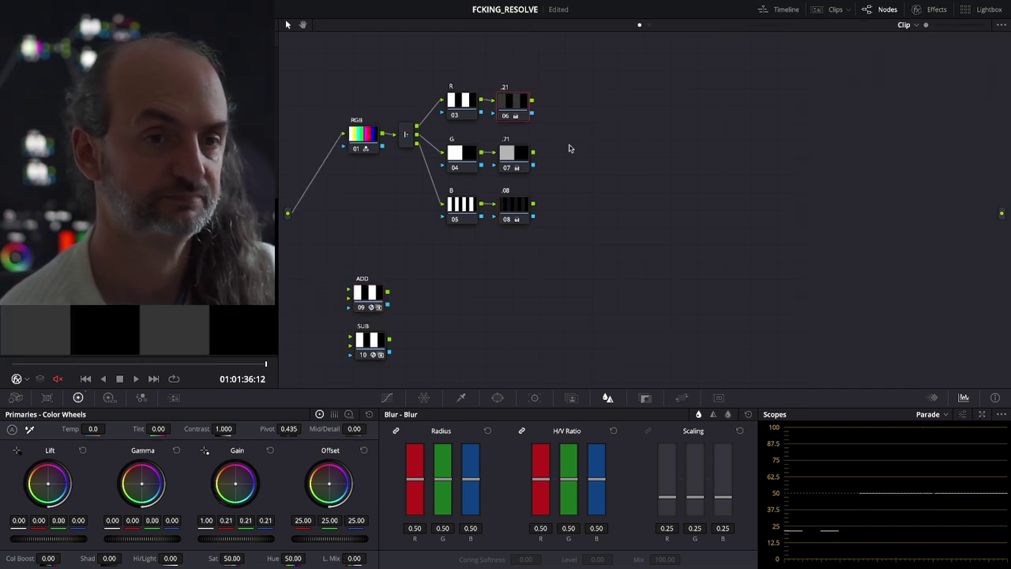
key(alt+s)
drag(585, 121, 638, 169)
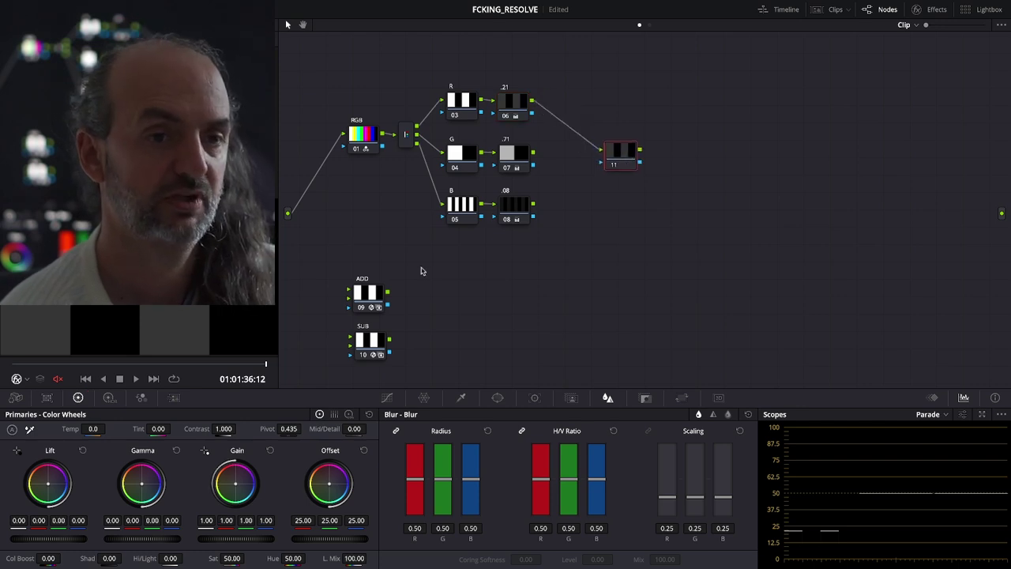
click(371, 295)
click(620, 150)
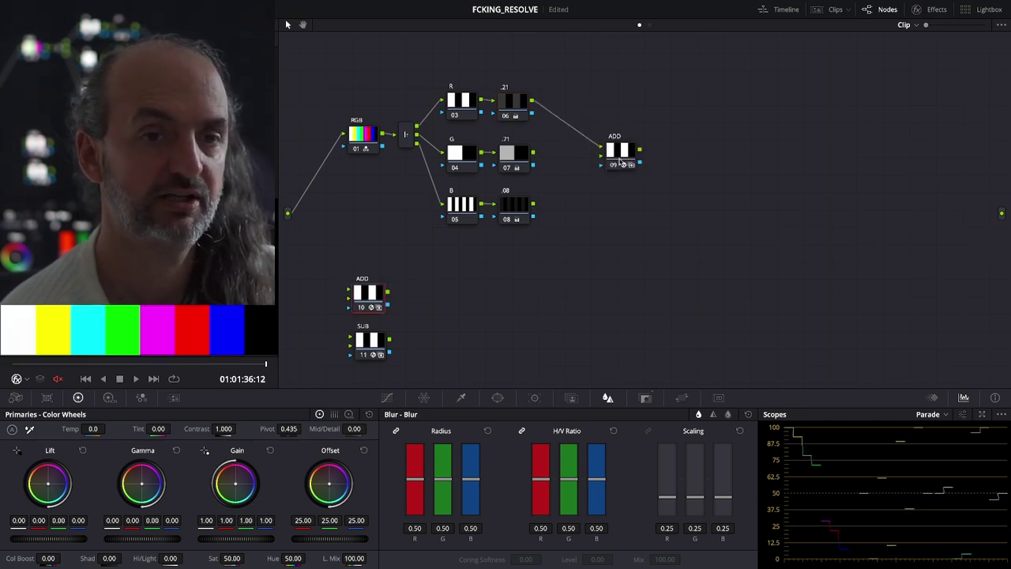
key(ctrl+v)
drag(577, 154, 564, 157)
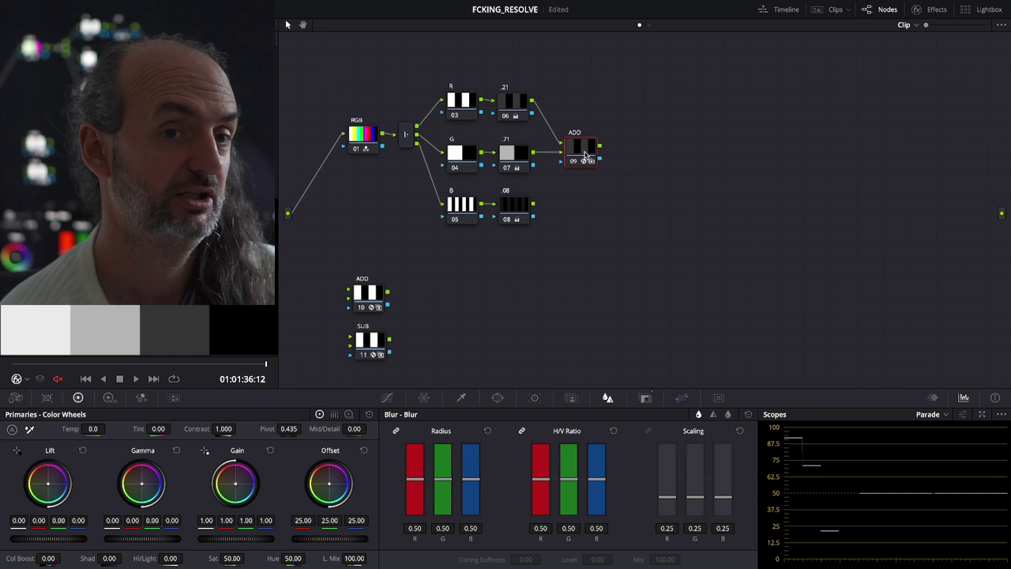
Step: Add a second ADD mixer after the first one and connect the .08 node to its second input
key(alt+s)
drag(621, 153, 619, 180)
click(579, 150)
key(ctrl+c)
key(ctrl+v)
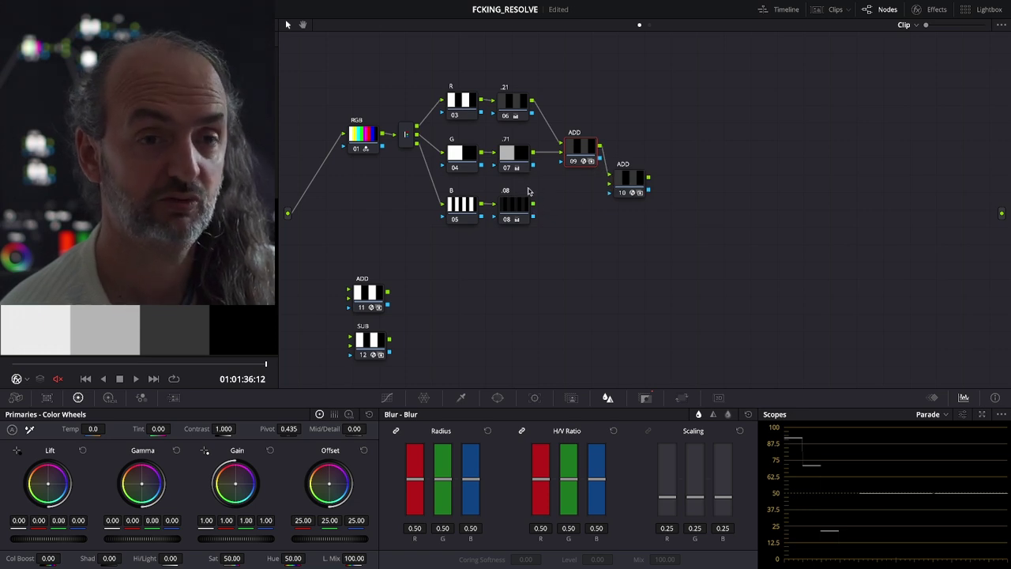
drag(534, 206, 632, 170)
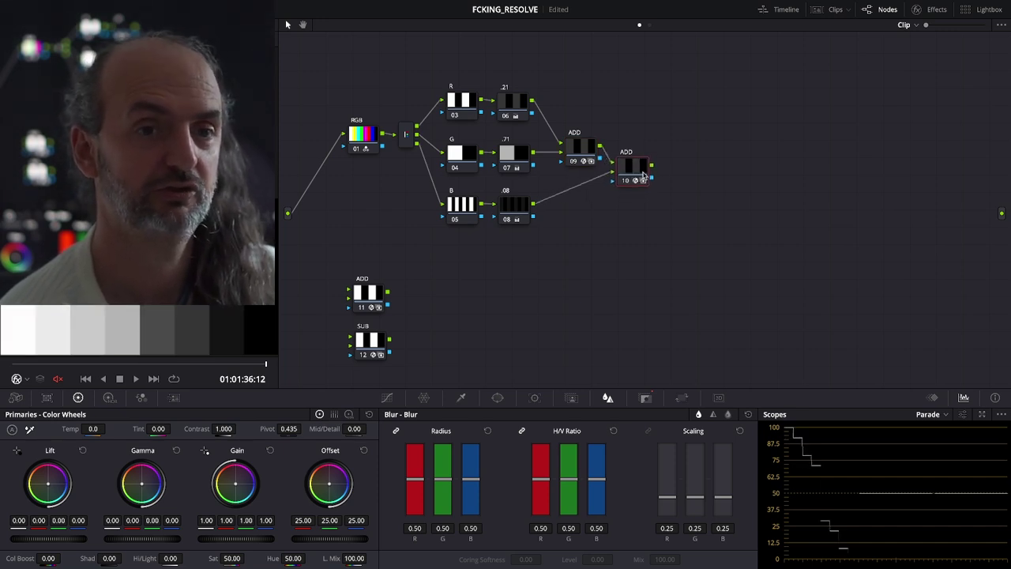
Step: Compare the weighted .21, .71 and .08 channels with the outputs of both ADD mixers and the original RGB bars
click(514, 155)
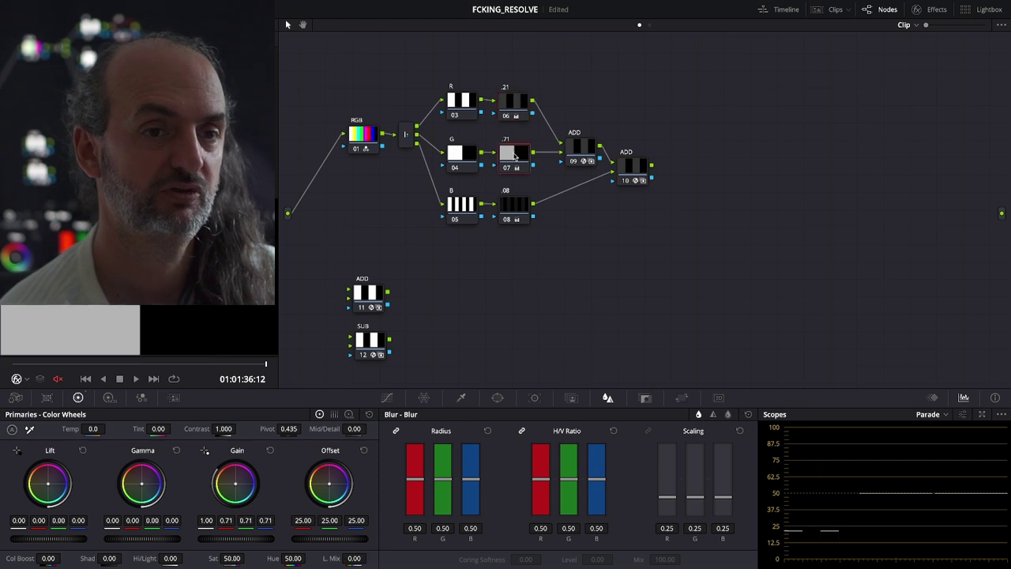
click(514, 209)
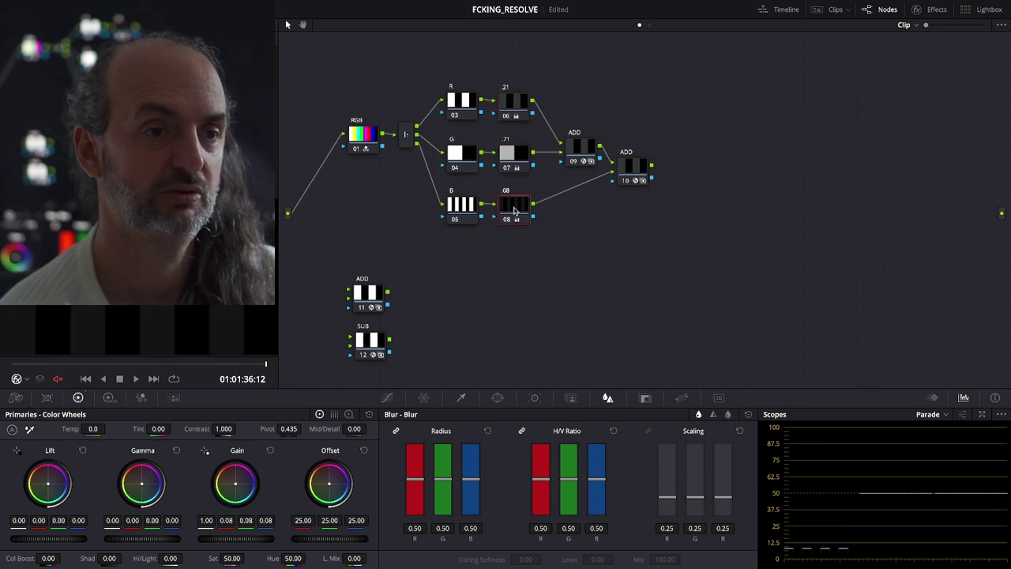
click(583, 149)
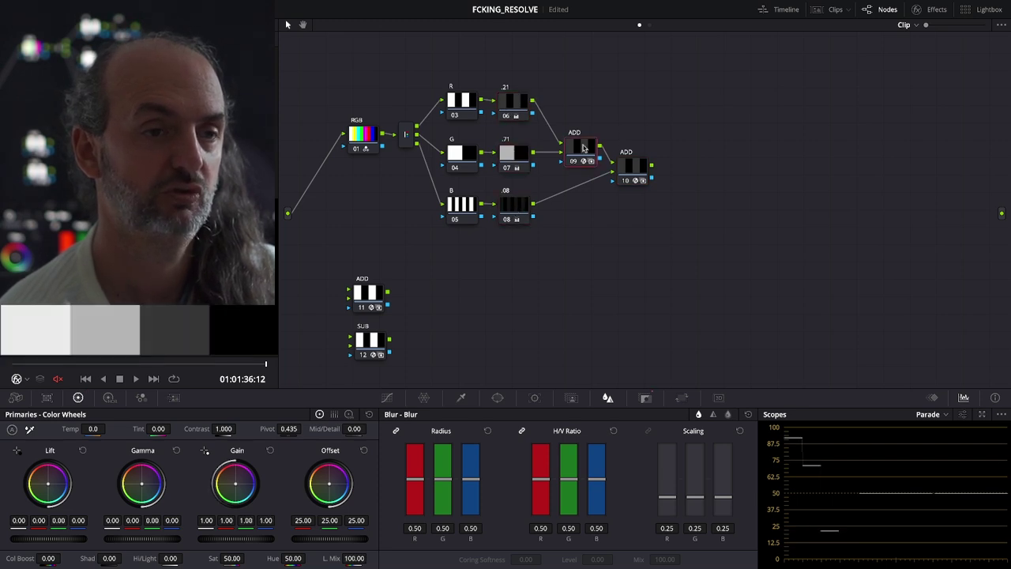
click(514, 110)
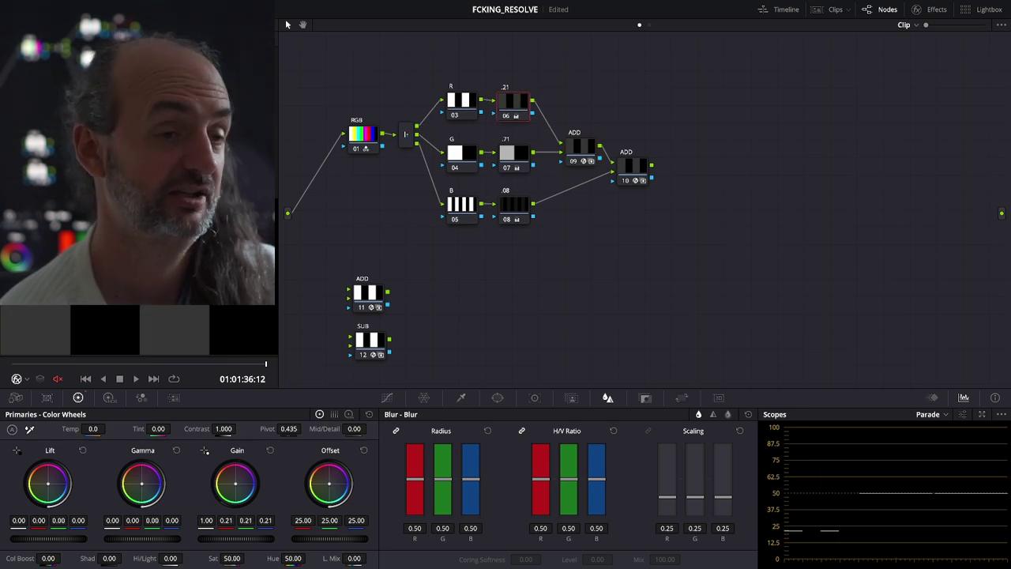
click(510, 155)
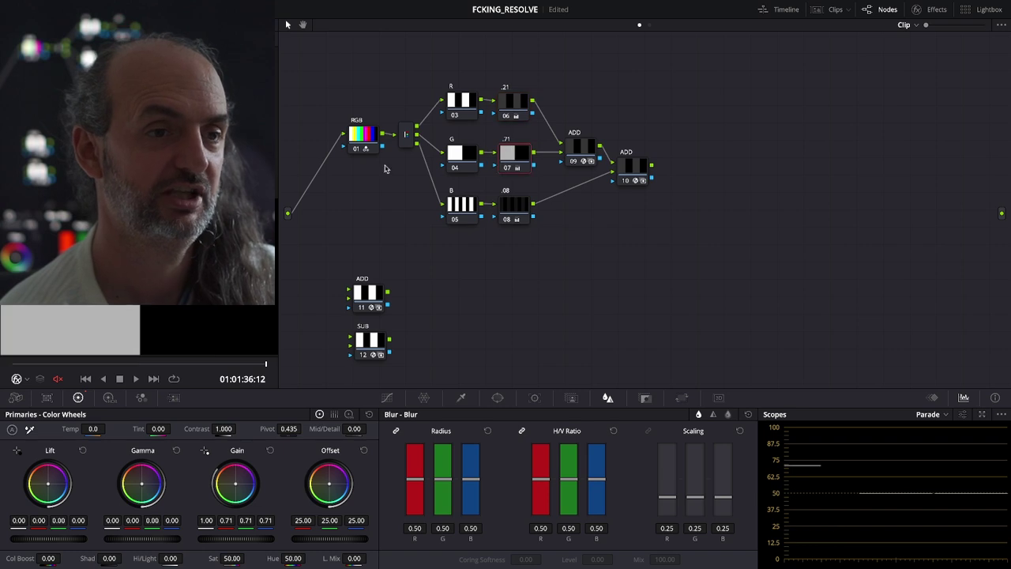
click(567, 149)
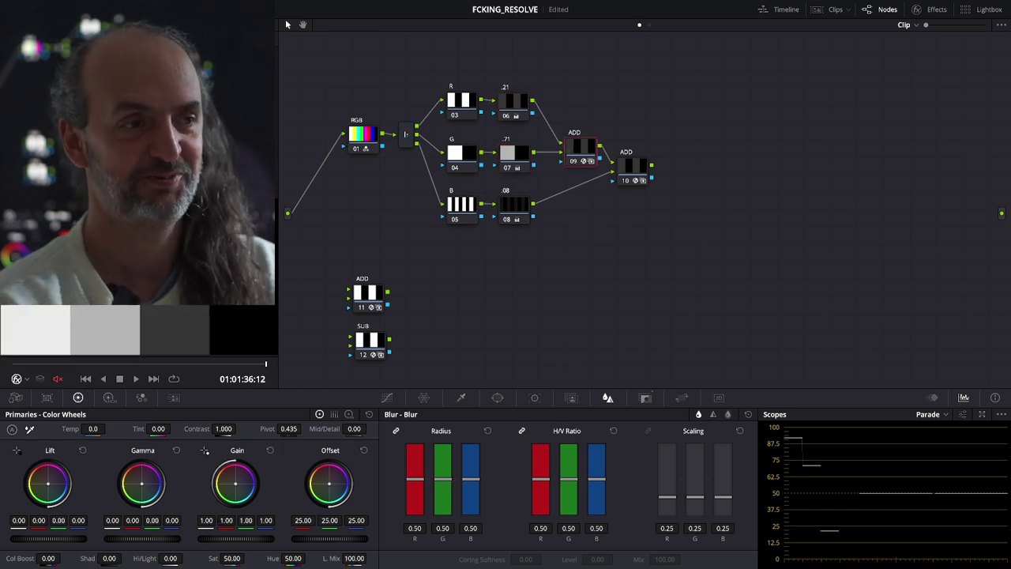
click(523, 208)
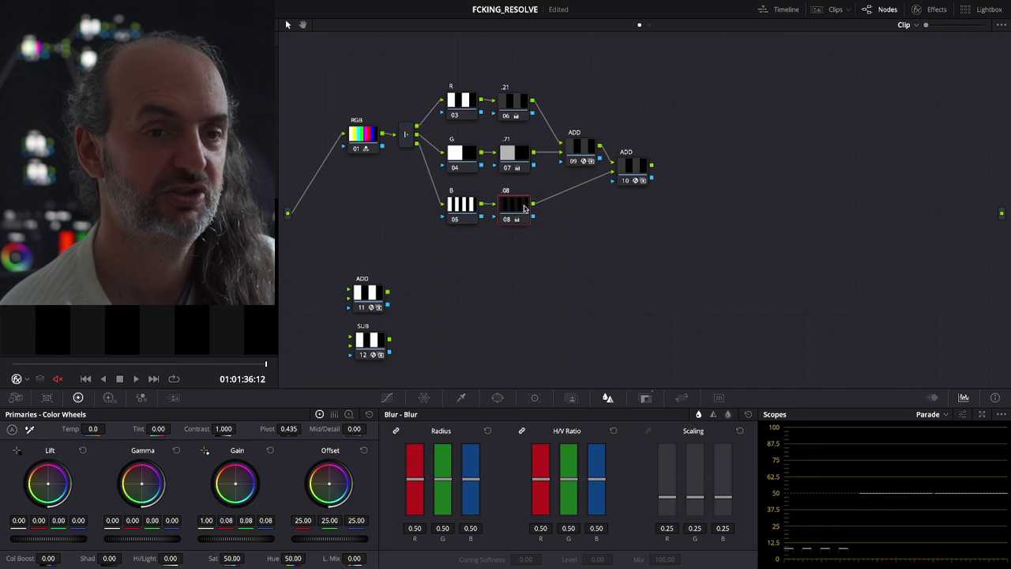
click(640, 165)
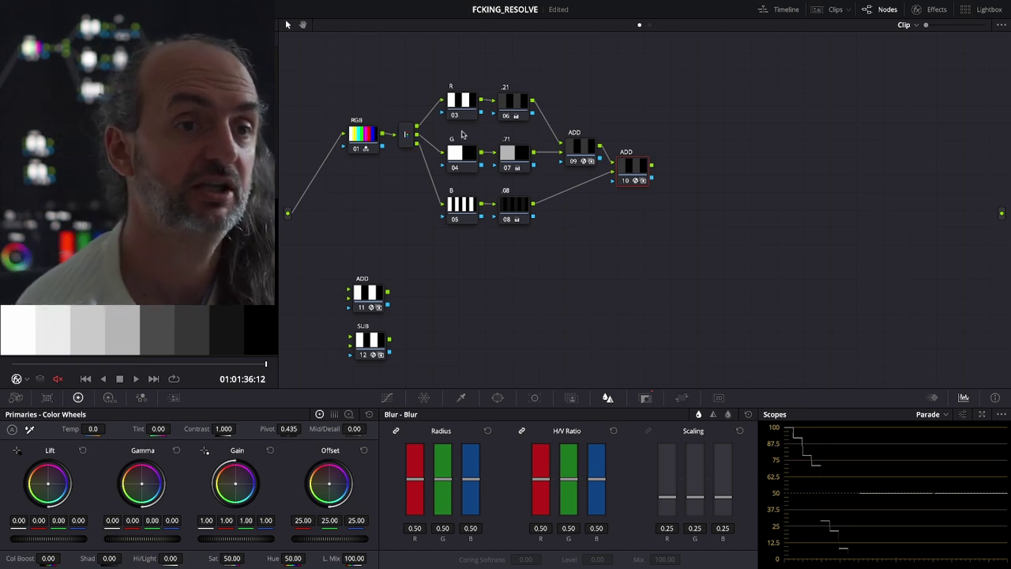
click(363, 135)
Step: Add a serial node after the second ADD mixer and label it Y
click(620, 169)
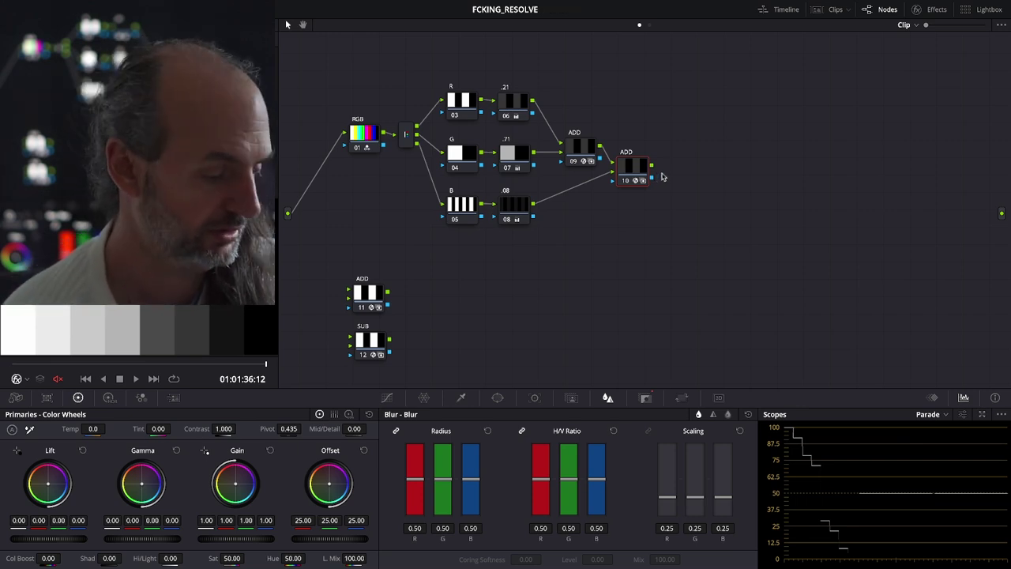
key(alt+s)
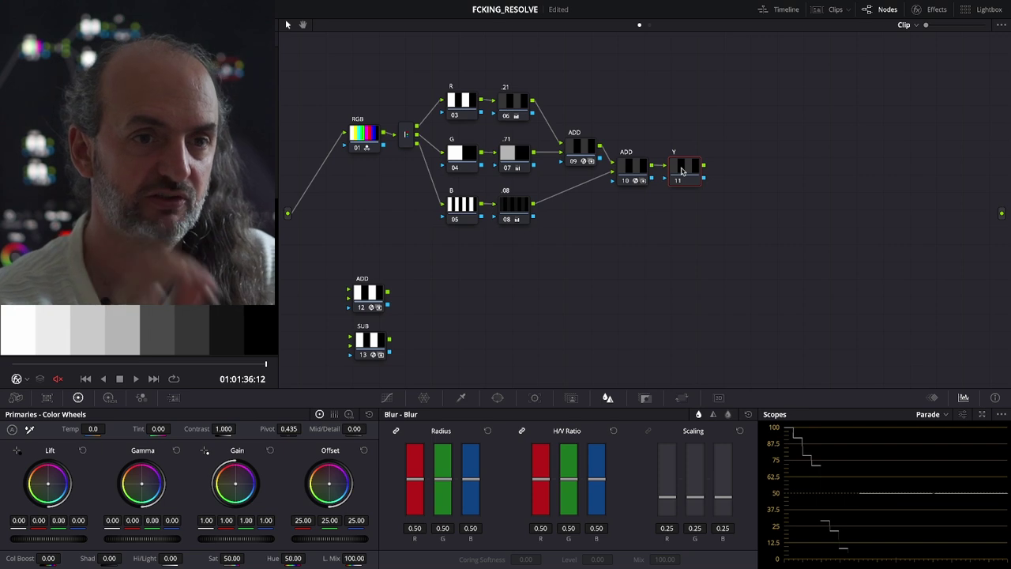
Step: Compare the unweighted R, G and B channel nodes with the combined Y node
click(460, 101)
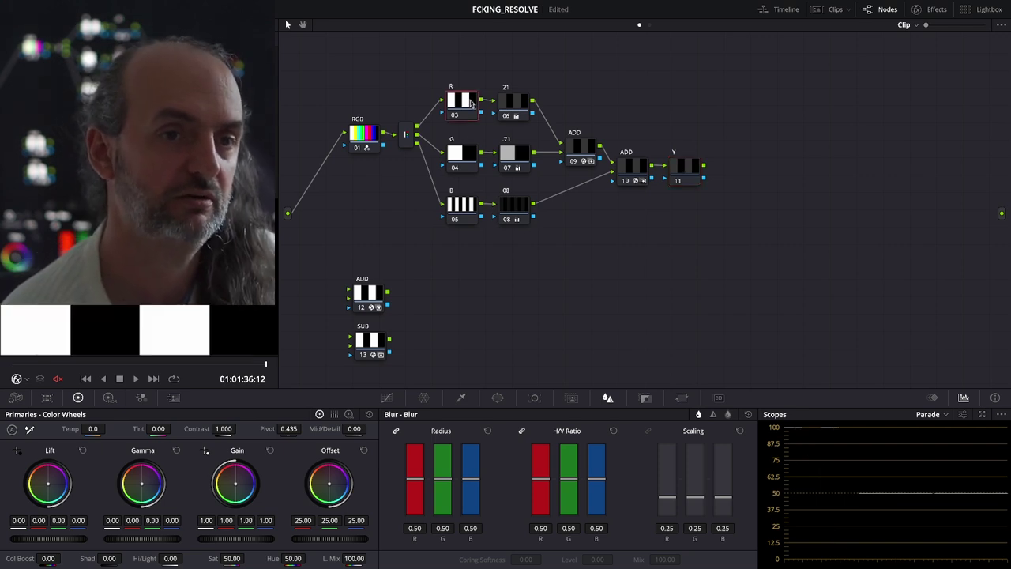
click(461, 154)
click(463, 208)
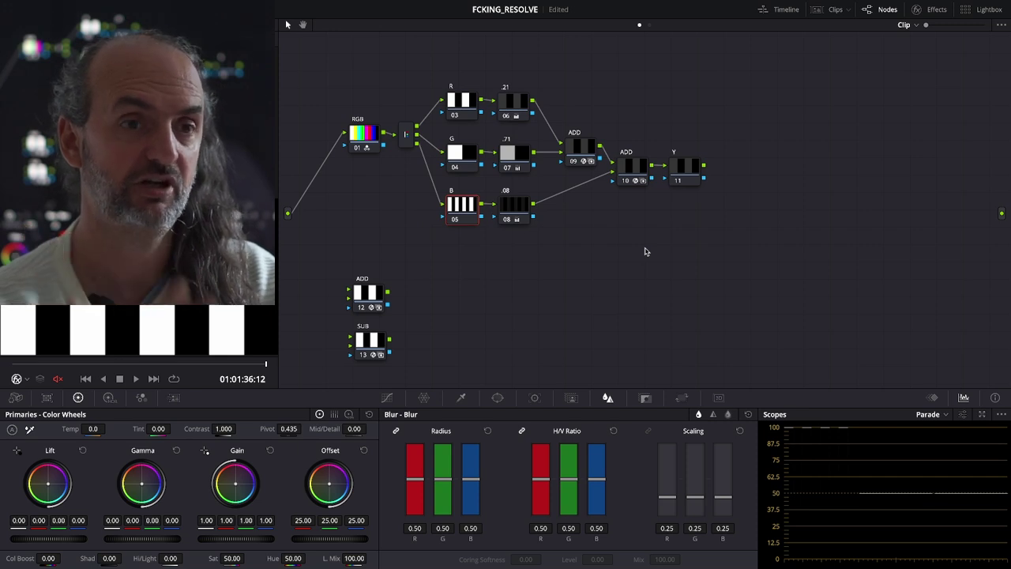
click(458, 170)
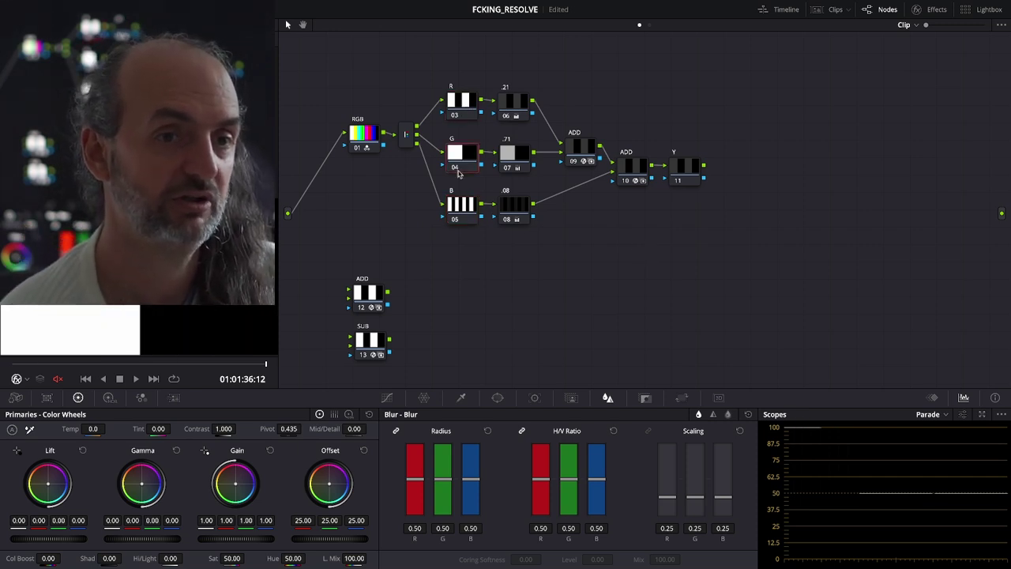
click(464, 209)
click(462, 109)
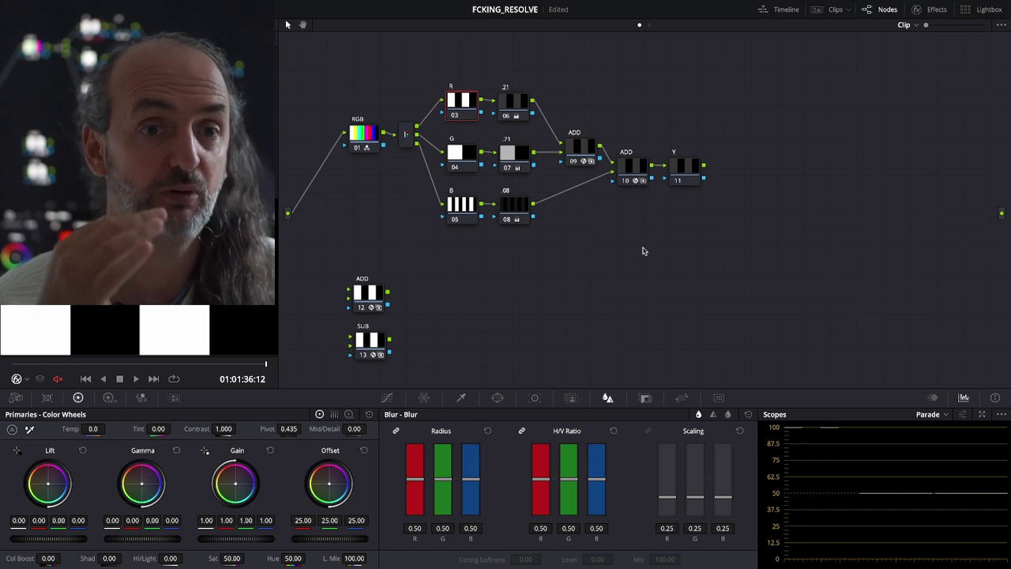
click(680, 175)
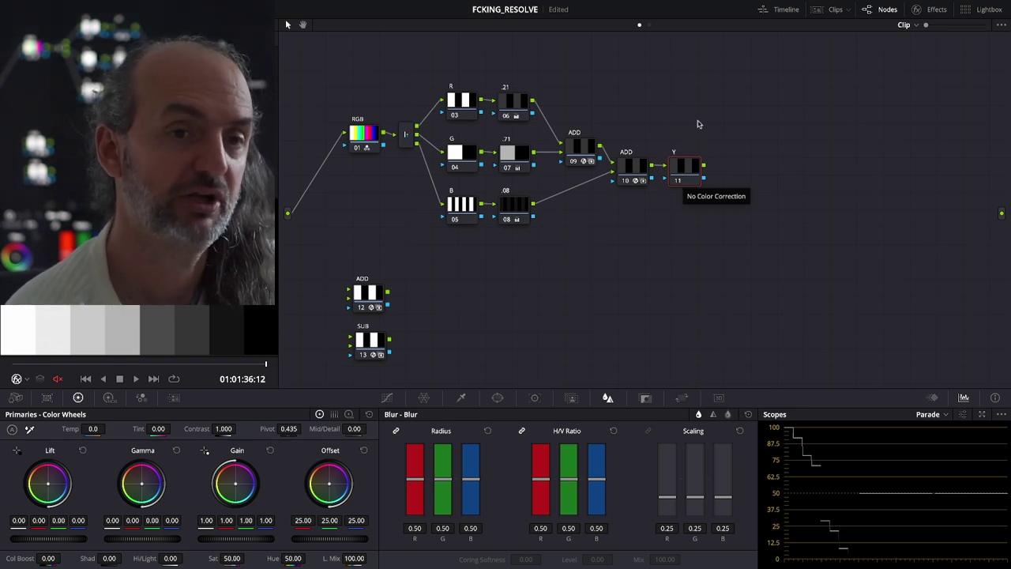
Step: Shift the connected node tree closer to the source input, and space the R and B nodes farther from the G node
click(357, 136)
drag(357, 135, 322, 136)
drag(720, 84, 411, 223)
drag(510, 210, 470, 208)
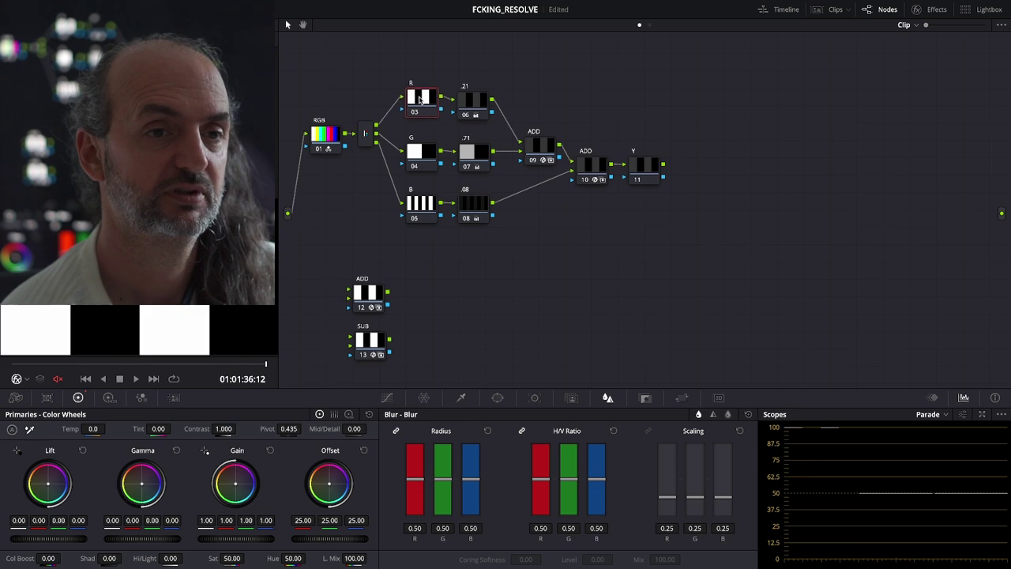
drag(421, 101, 421, 75)
drag(423, 207, 424, 244)
drag(422, 76, 420, 76)
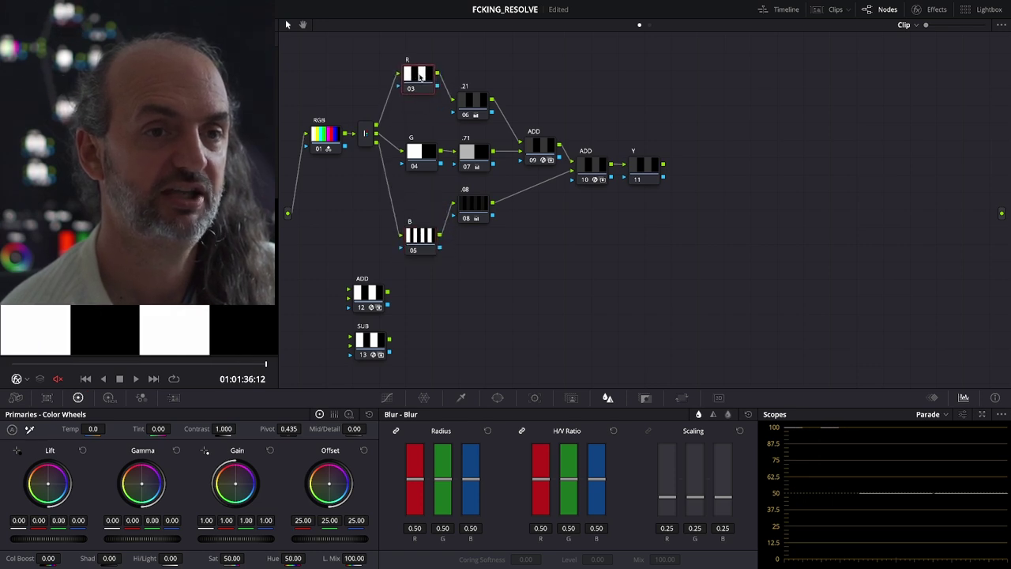
Step: Add a separate node above and beyond Y, and copy the SUB mixer's grade onto it
click(649, 167)
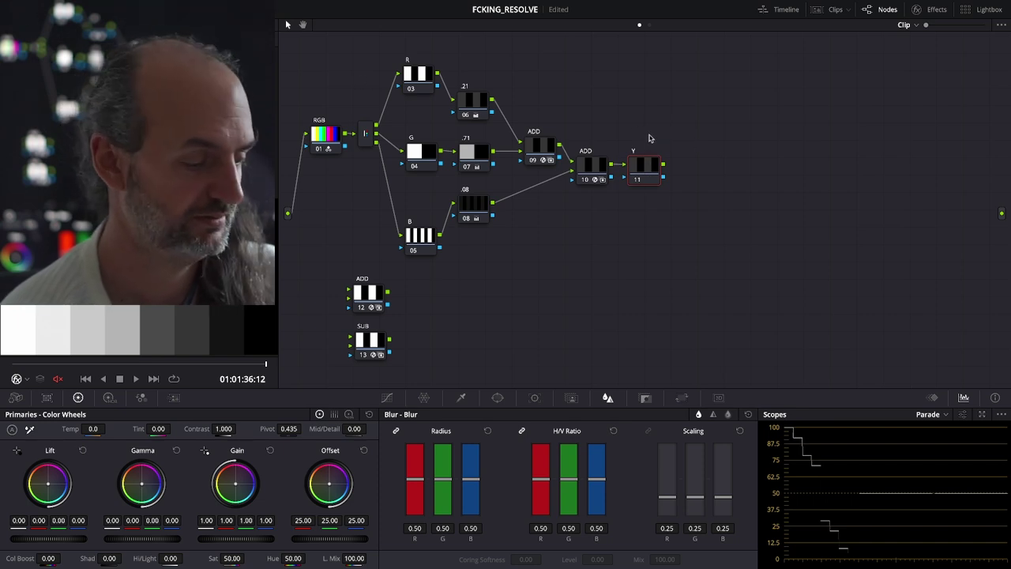
key(alt+s)
drag(705, 168, 707, 112)
click(372, 343)
drag(372, 348, 709, 117)
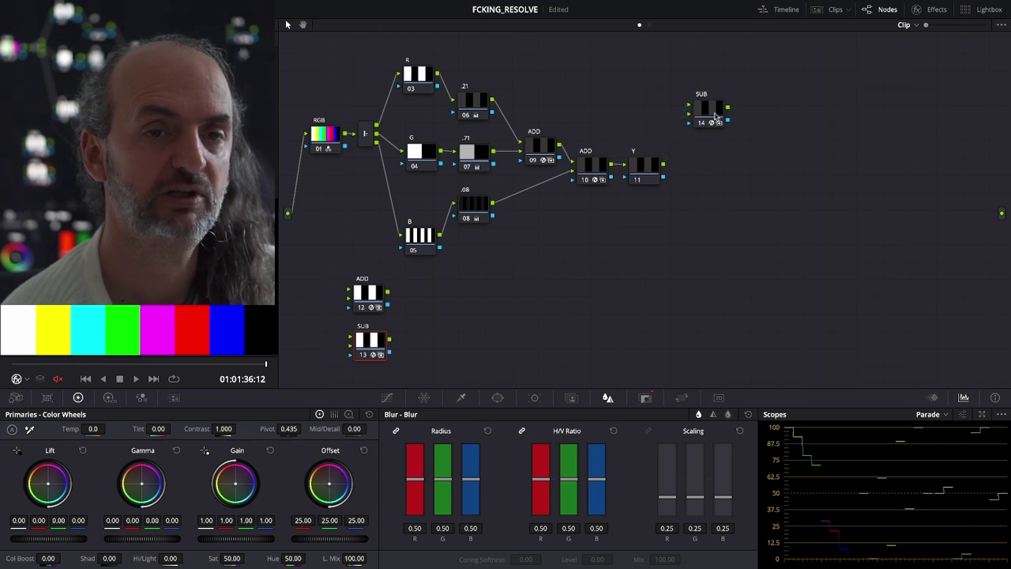
Step: Connect R to the first input and Y to the second input of the new SUB mixer, and label it R-Y
drag(436, 74, 706, 96)
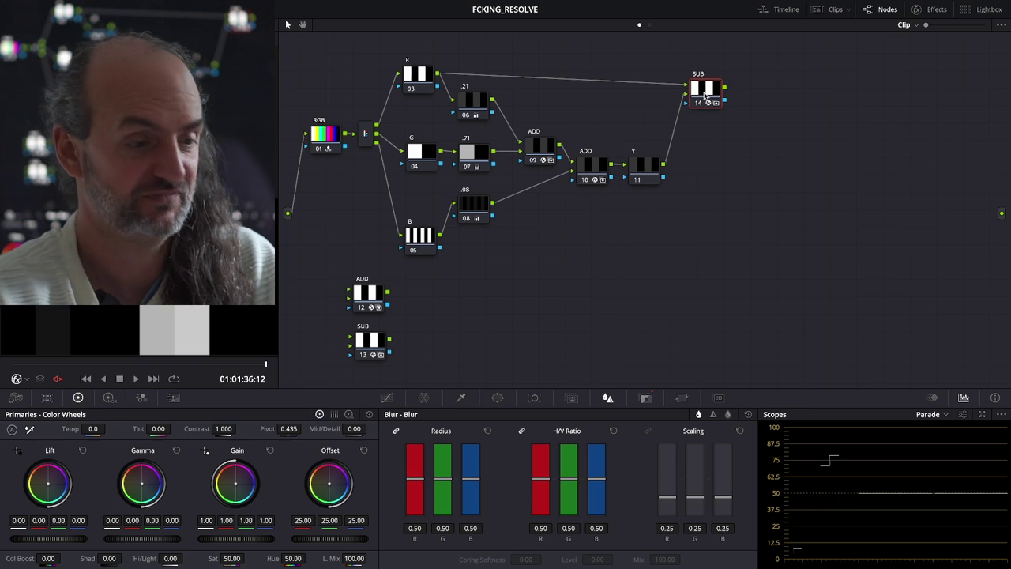
key(ctrl+s)
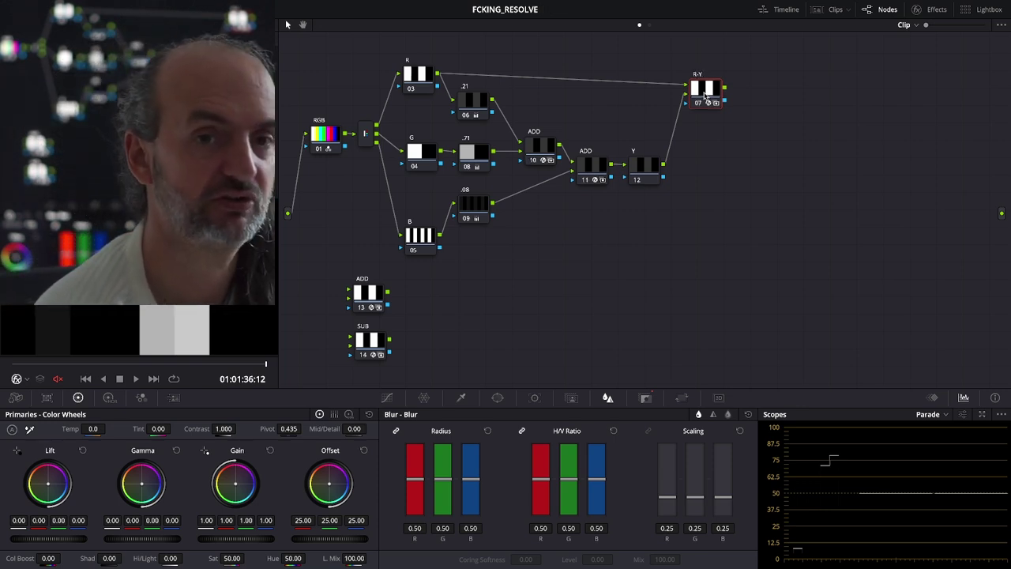
drag(706, 95, 701, 90)
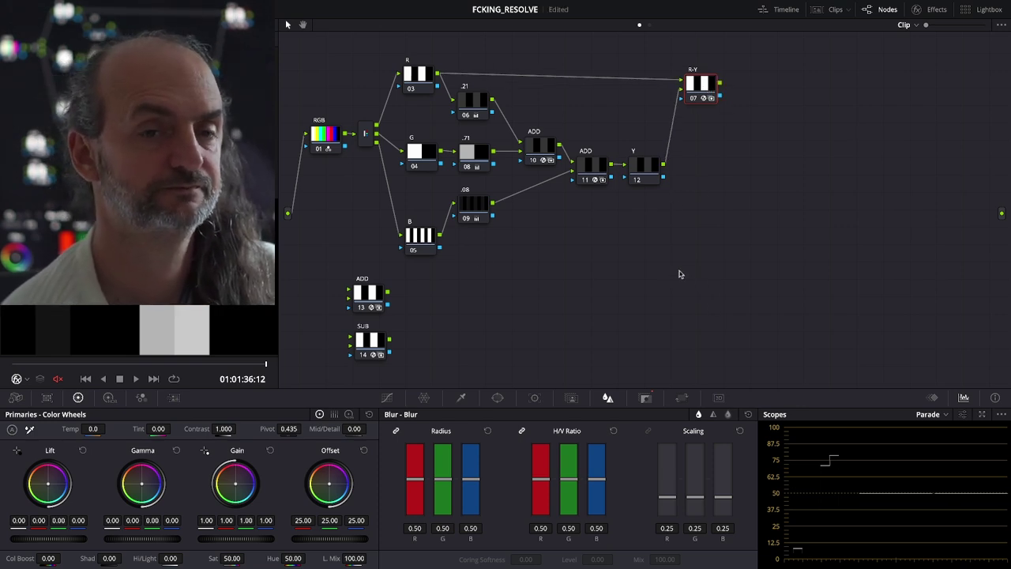
click(646, 172)
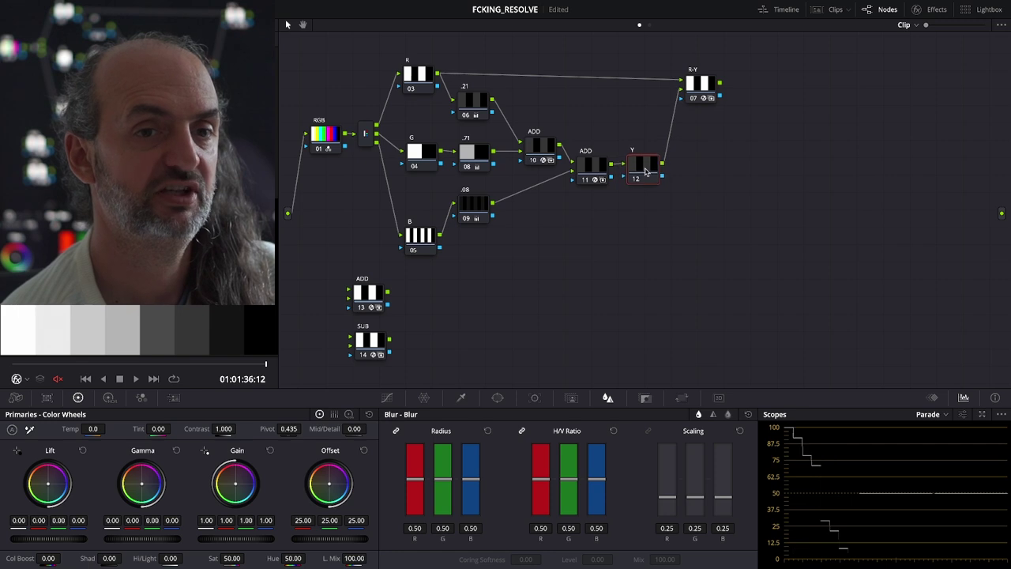
drag(700, 86, 701, 82)
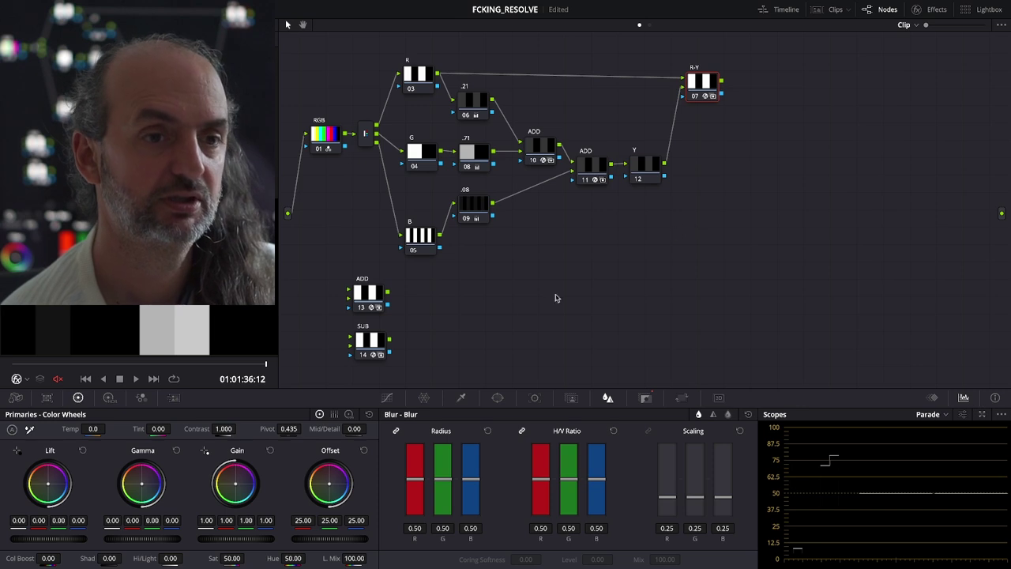
Step: Add a separate corrector node below and beyond Y, and copy the SUB mixer's grade onto it
right_click(676, 263)
mouse_move(762, 277)
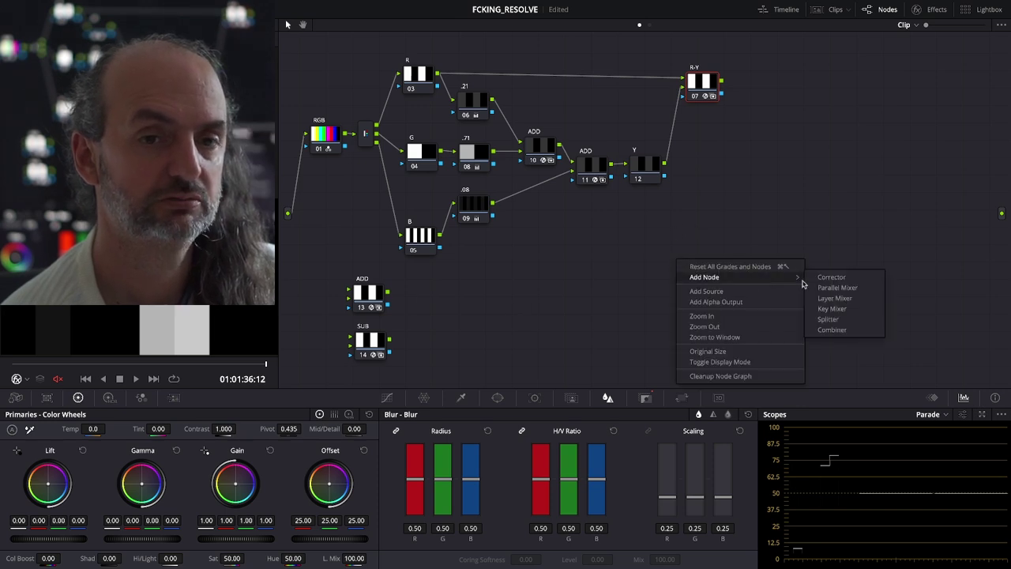
click(832, 277)
click(371, 294)
click(370, 341)
click(673, 266)
key(ctrl+v)
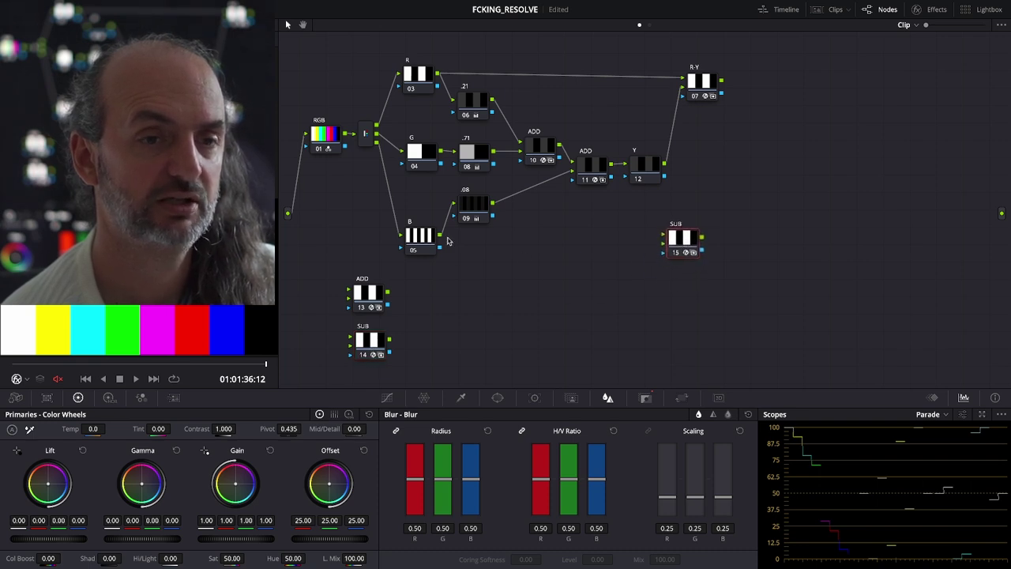
Step: Connect B to the first input and Y to the second input of the new SUB mixer, and label it B-Y
drag(537, 242, 689, 228)
drag(665, 166, 716, 241)
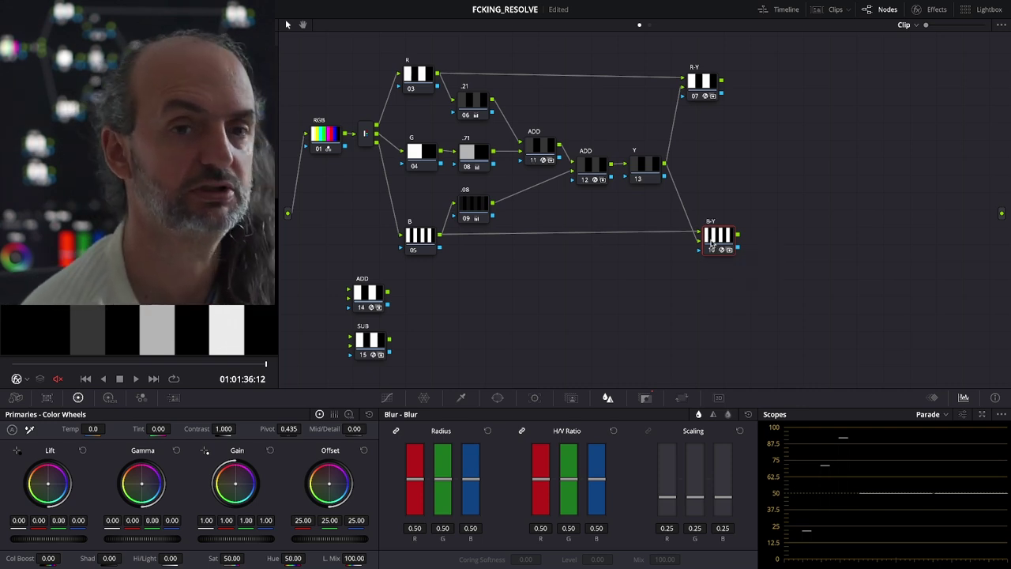
drag(723, 245, 718, 244)
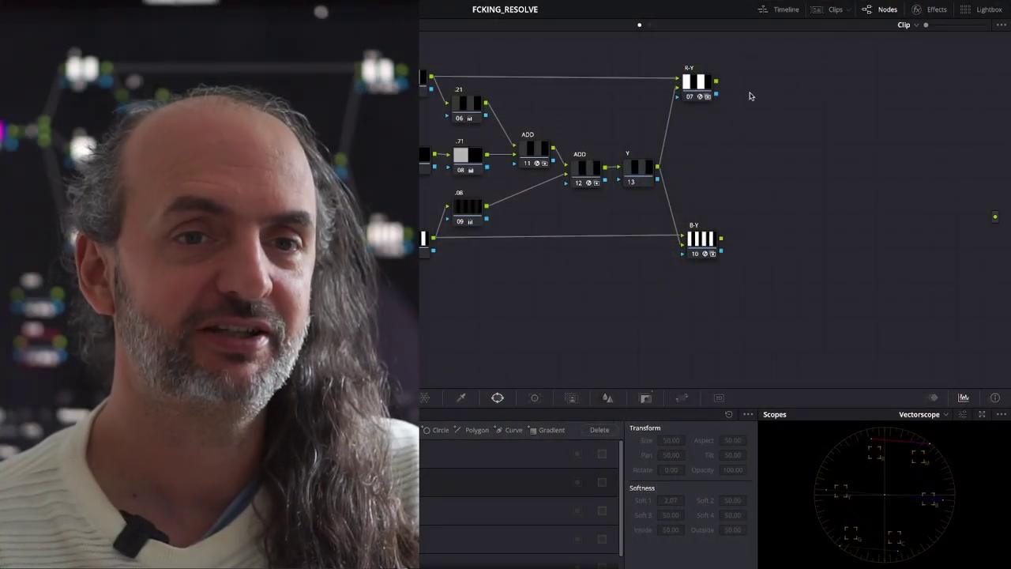
Step: Add a combiner node and place it level with Y, beyond the R-Y and B-Y nodes
right_click(710, 83)
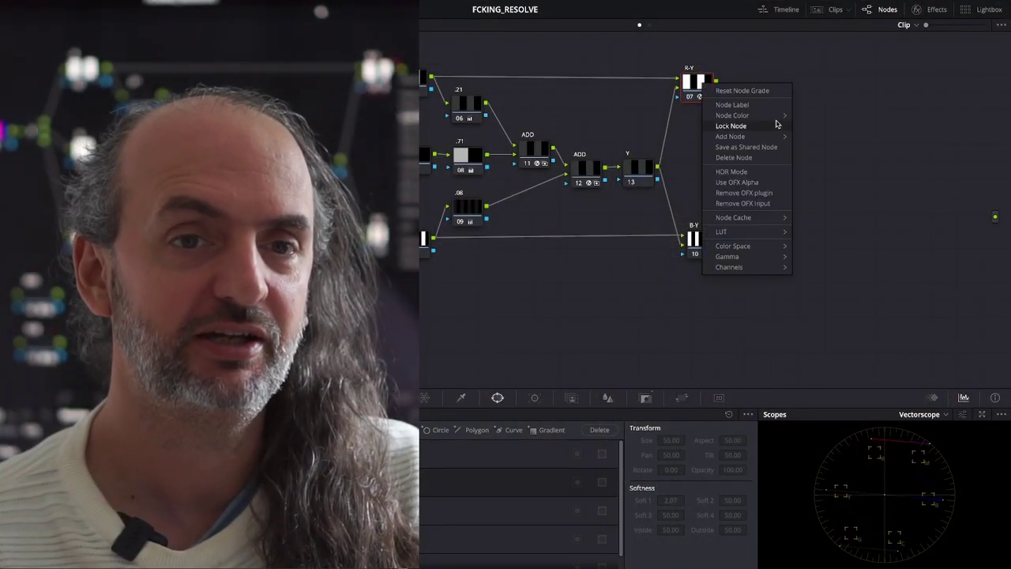
right_click(823, 86)
mouse_move(860, 104)
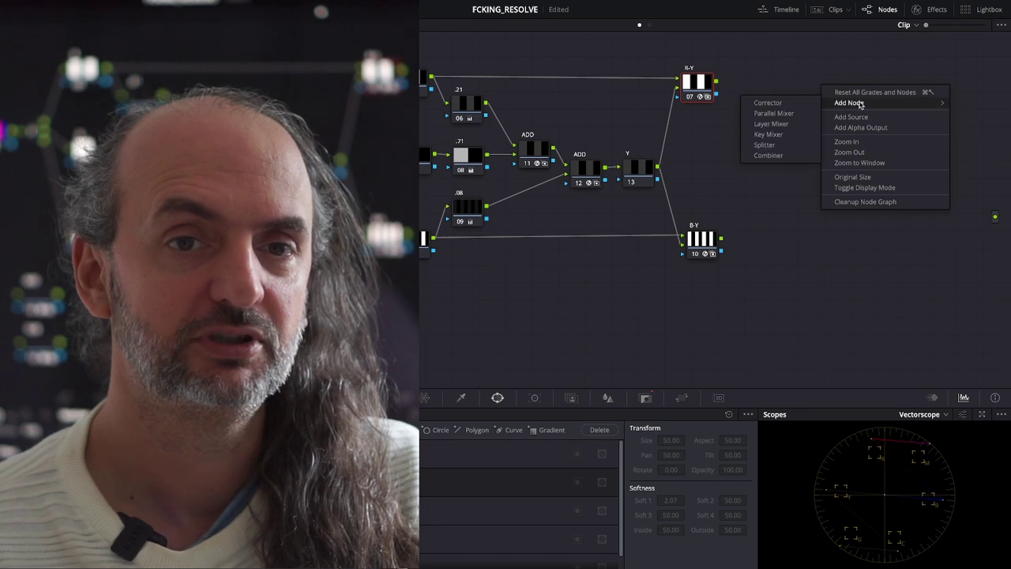
click(785, 157)
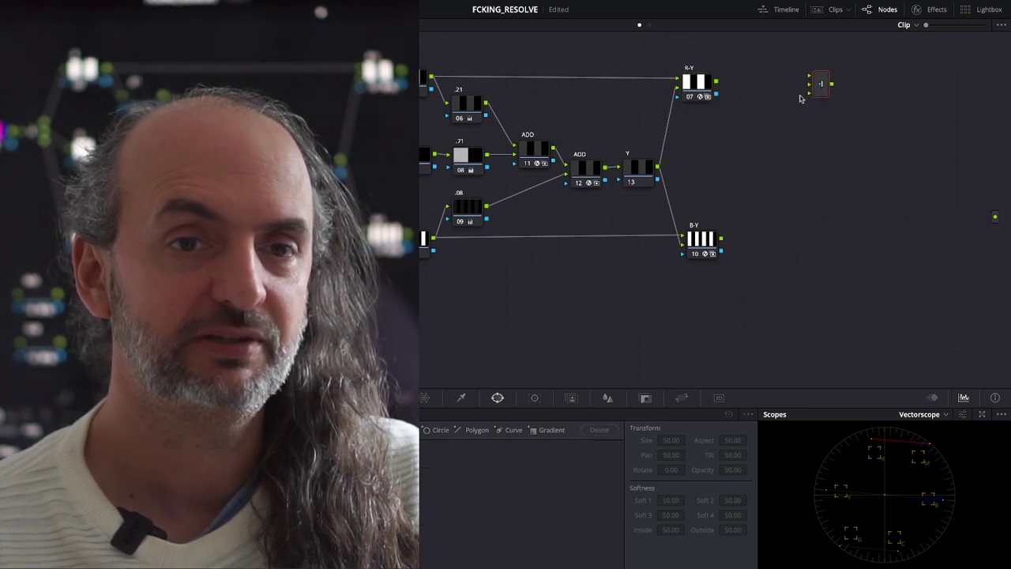
drag(817, 87, 782, 168)
Step: Connect Y, B-Y and R-Y to the combiner's first, second and third inputs respectively
drag(657, 169, 771, 160)
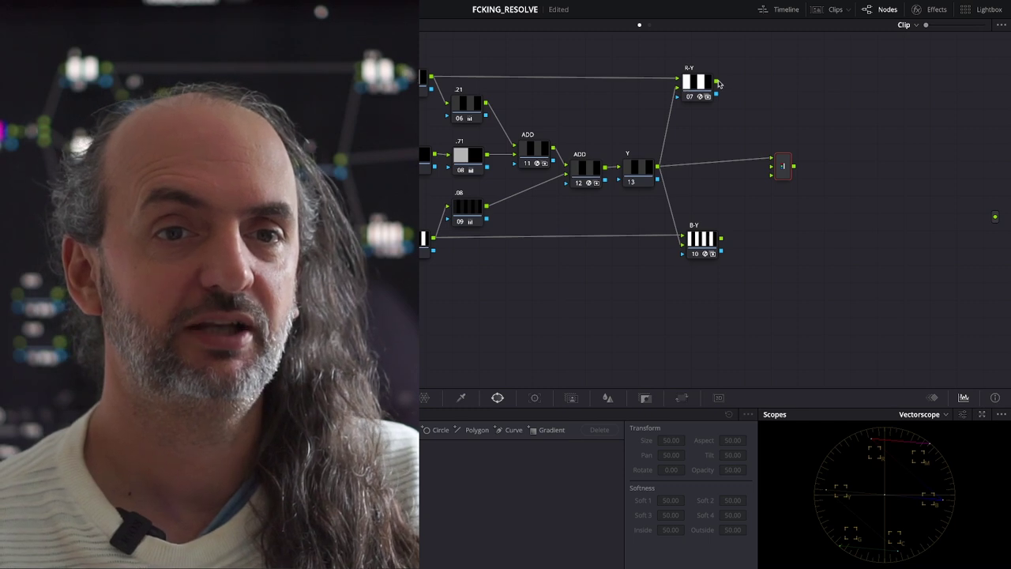
drag(721, 238, 772, 170)
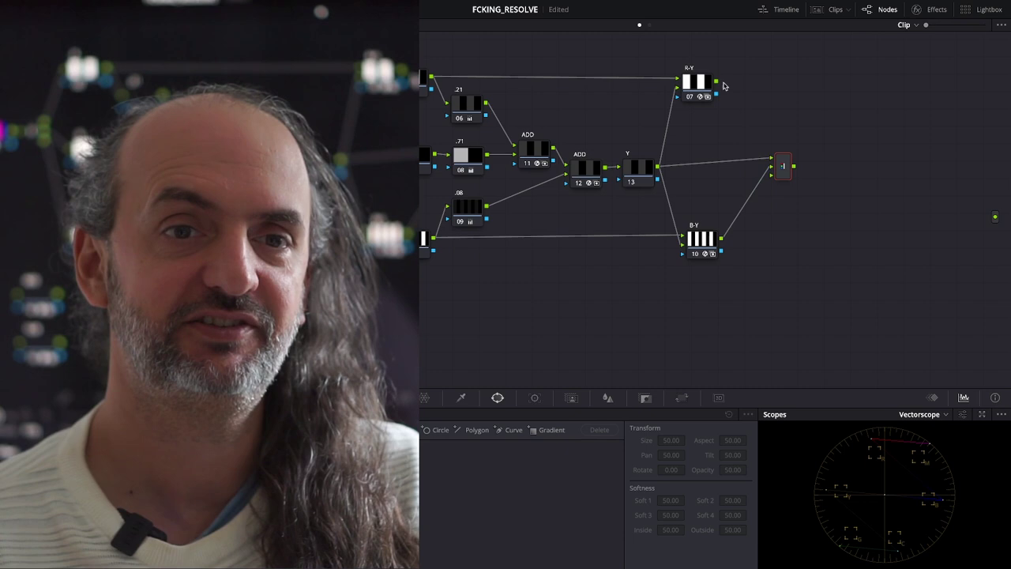
drag(716, 81, 784, 176)
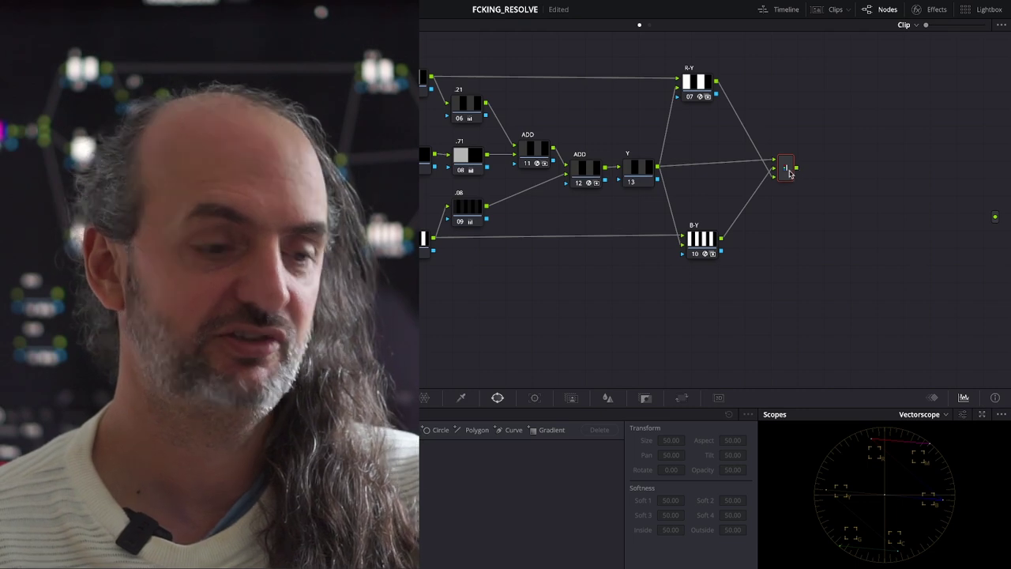
Step: Add a serial node labelled Y B-Y R-Y after the combiner, and move both nodes closer to Y
key(alt+s)
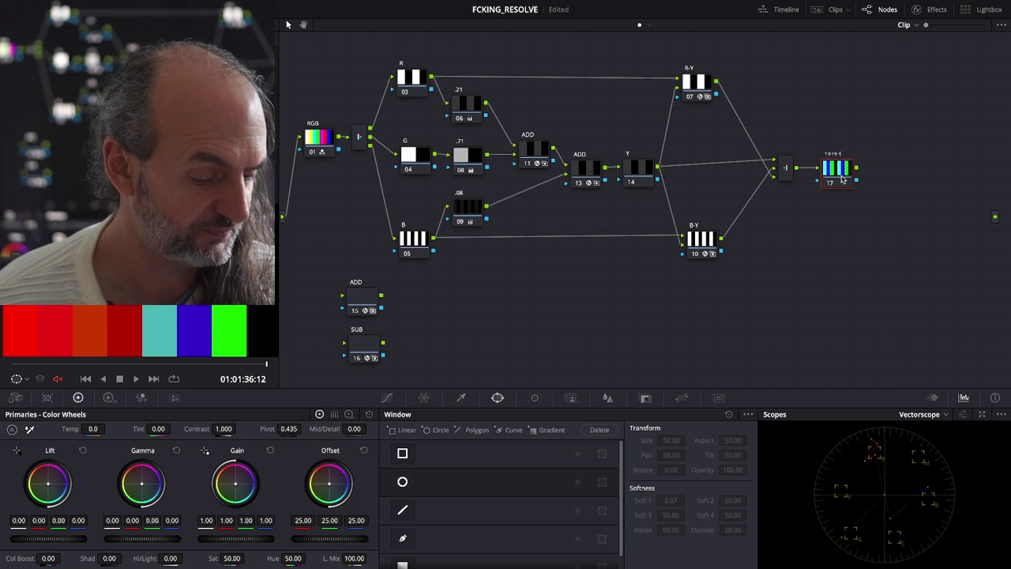
key(Return)
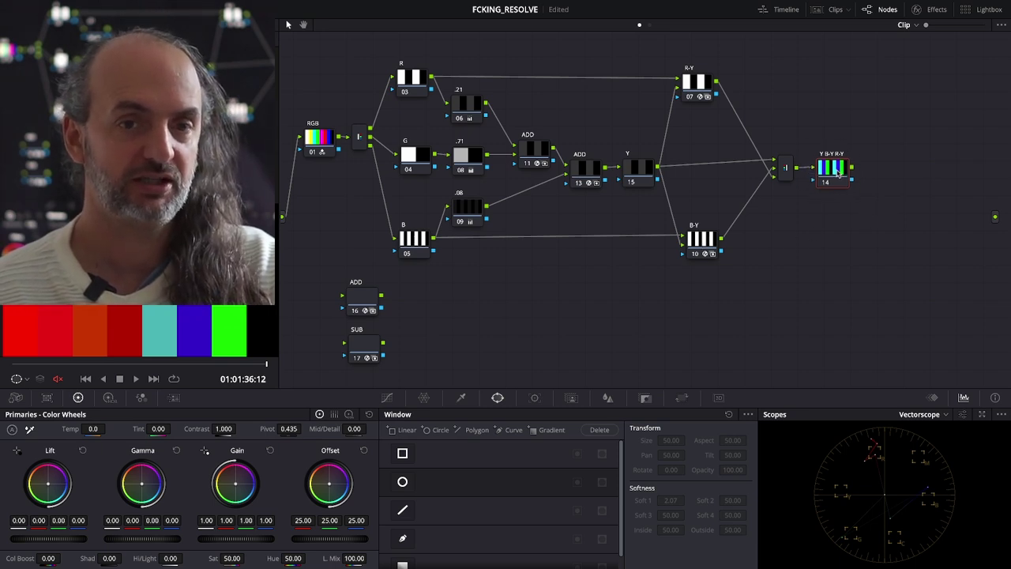
drag(784, 168, 760, 168)
drag(839, 172, 808, 173)
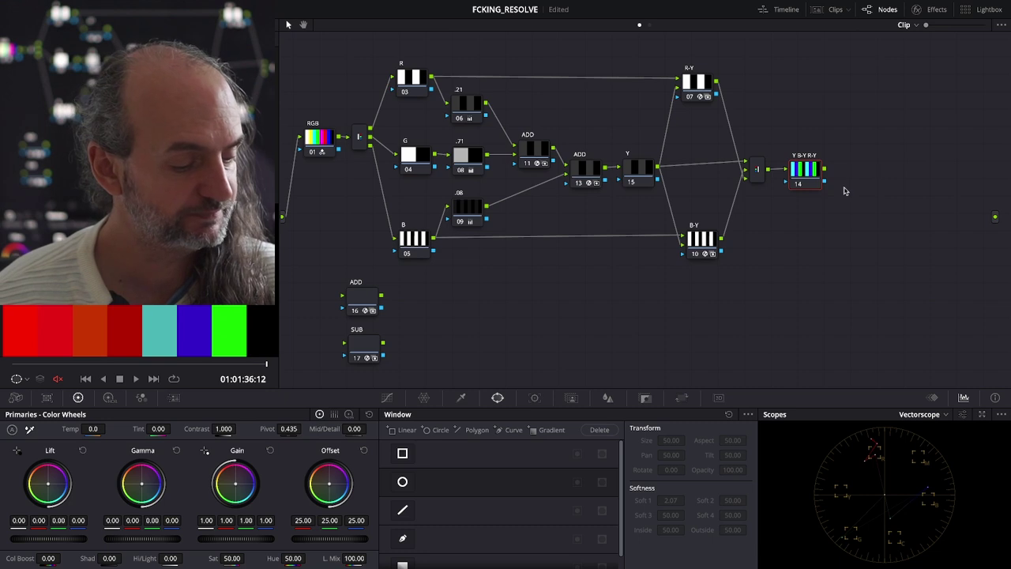
key(ctrl+v)
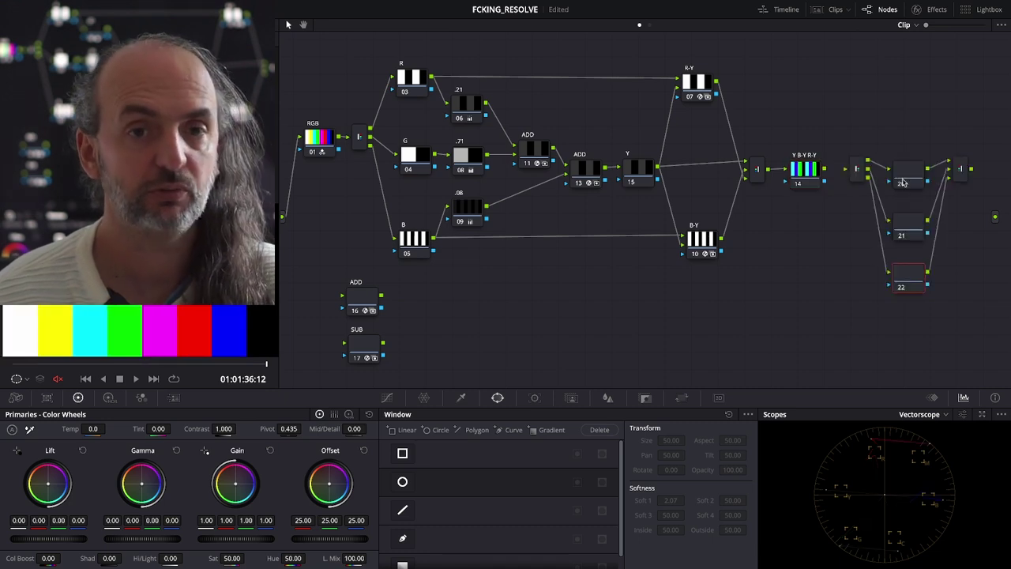
drag(826, 172, 845, 168)
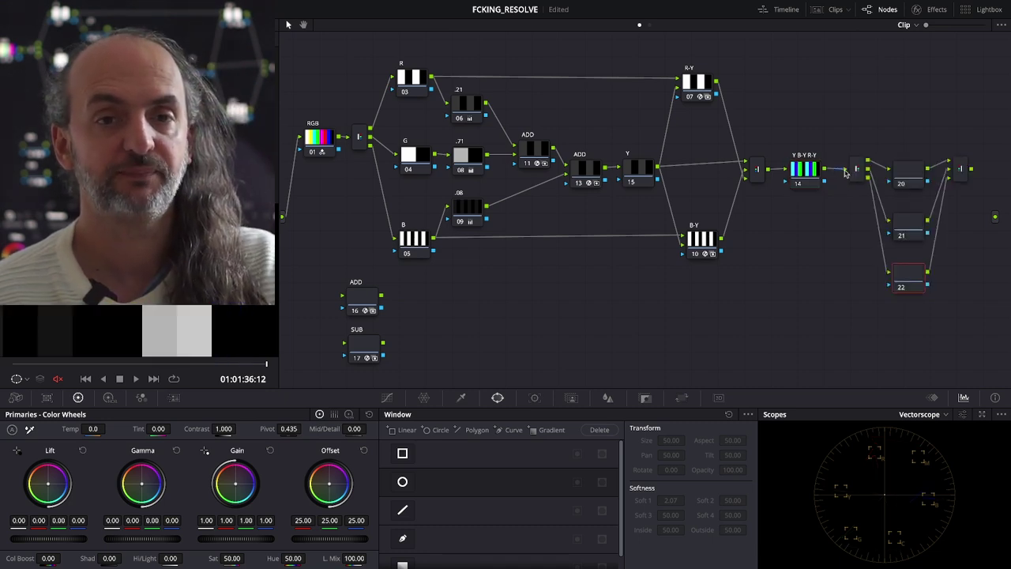
click(902, 171)
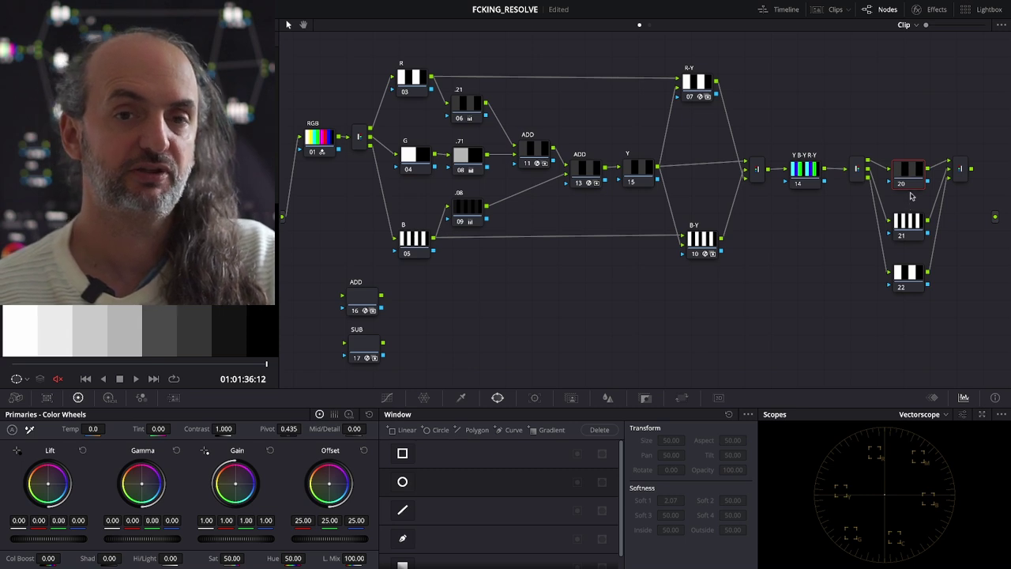
click(912, 225)
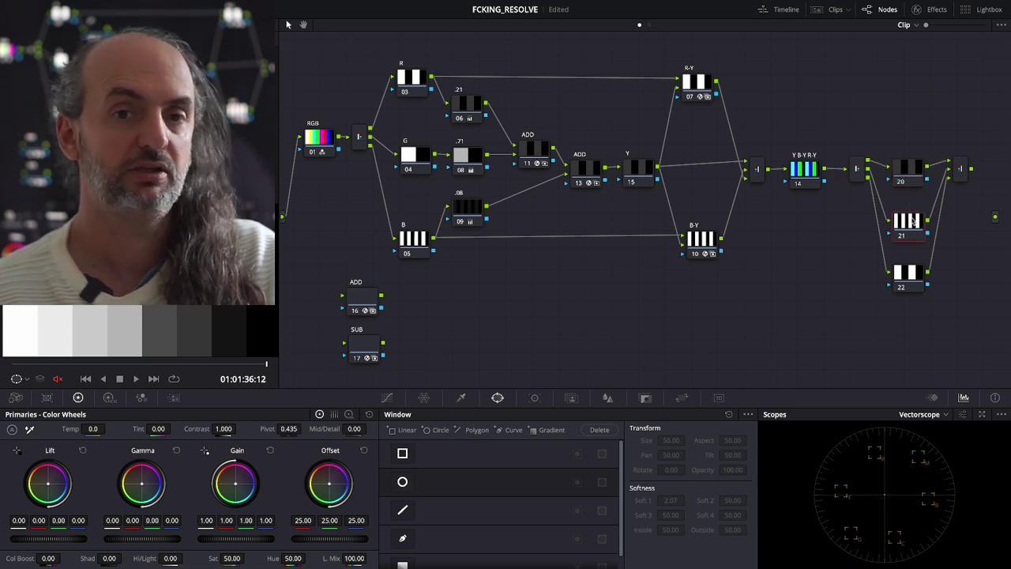
click(918, 274)
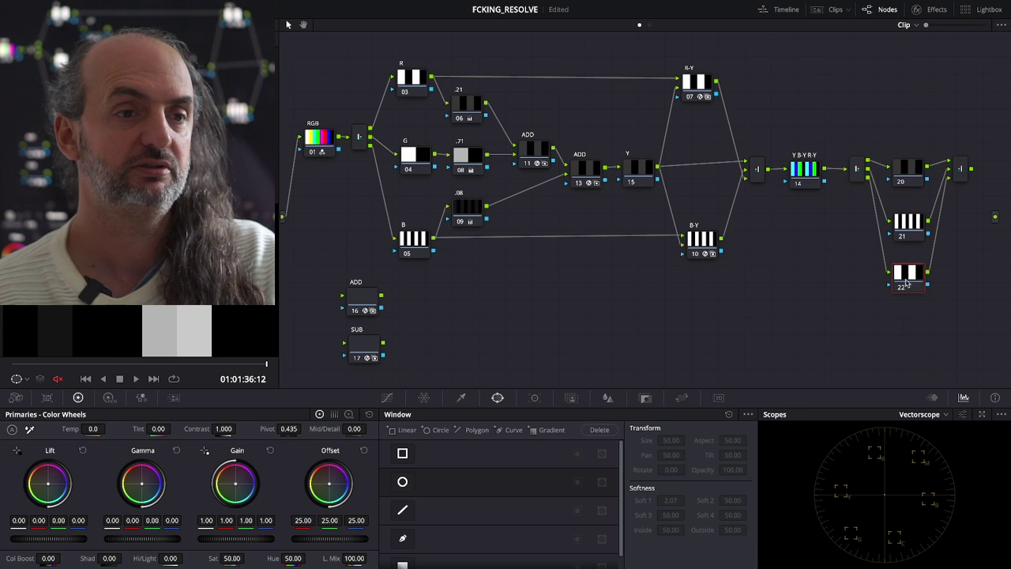
drag(984, 137, 862, 305)
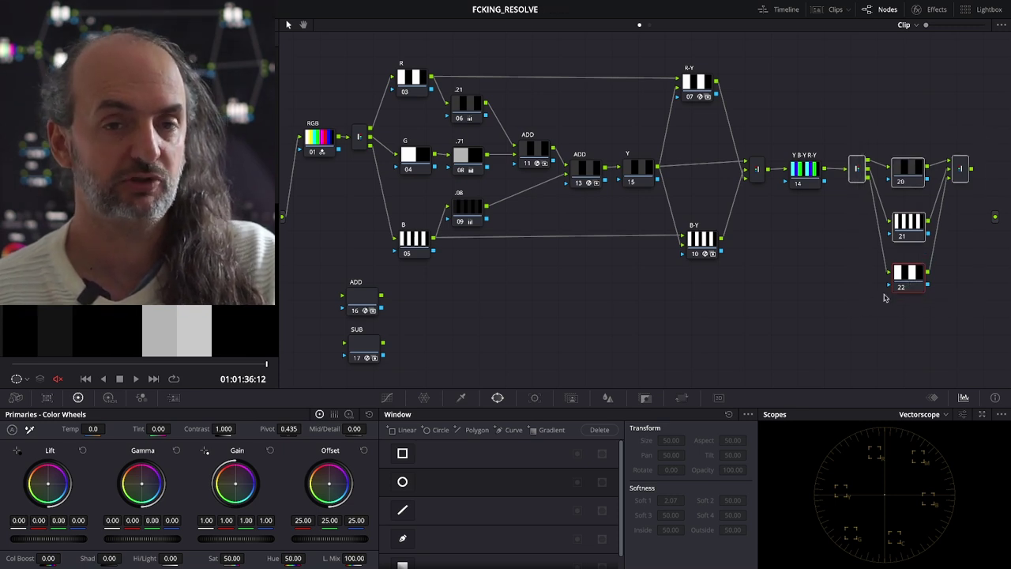
key(Delete)
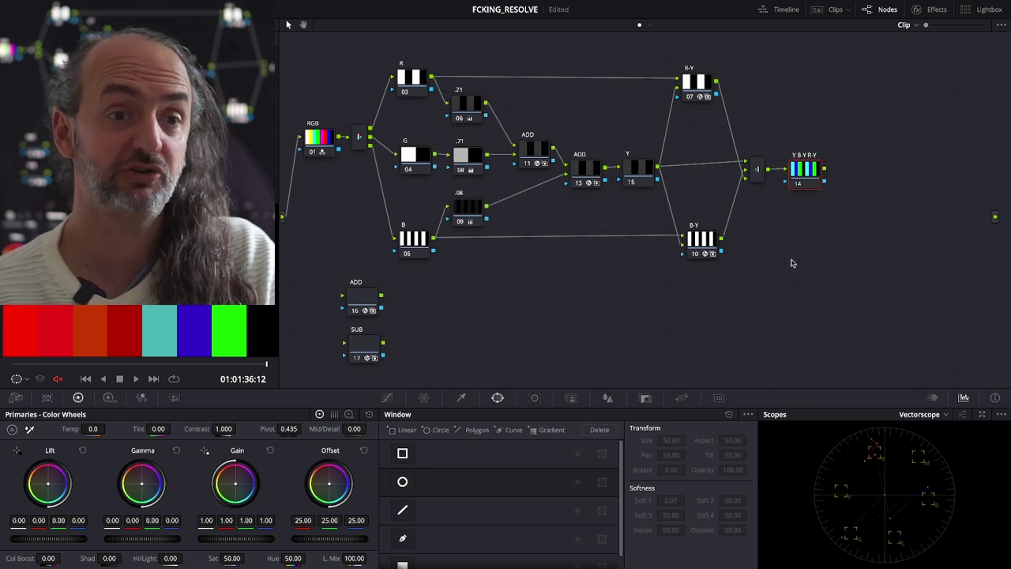
Step: Free space under the tree by moving the whole connected tree up and the spare ADD and SUB nodes beyond its end
drag(826, 253, 316, 69)
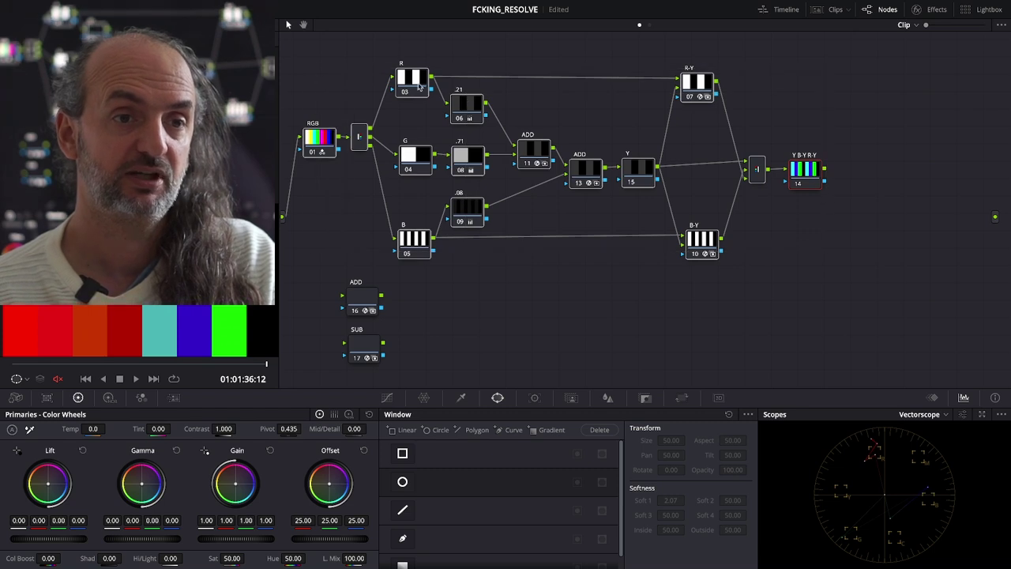
drag(402, 87, 404, 66)
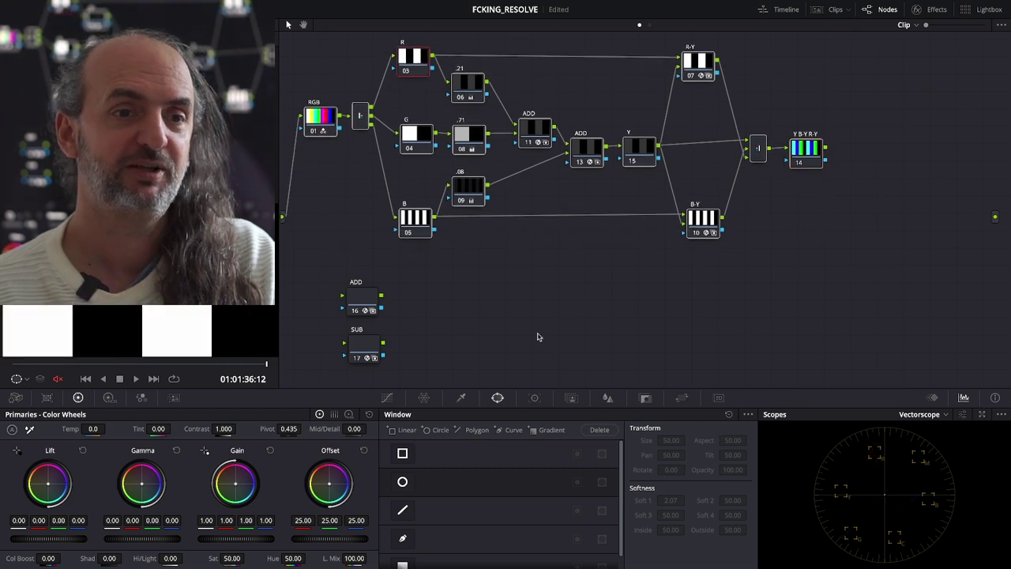
drag(403, 289, 918, 130)
Step: Add two serial nodes after Y B-Y R-Y, disable the first below it, and place the second under the start of the tree
click(807, 168)
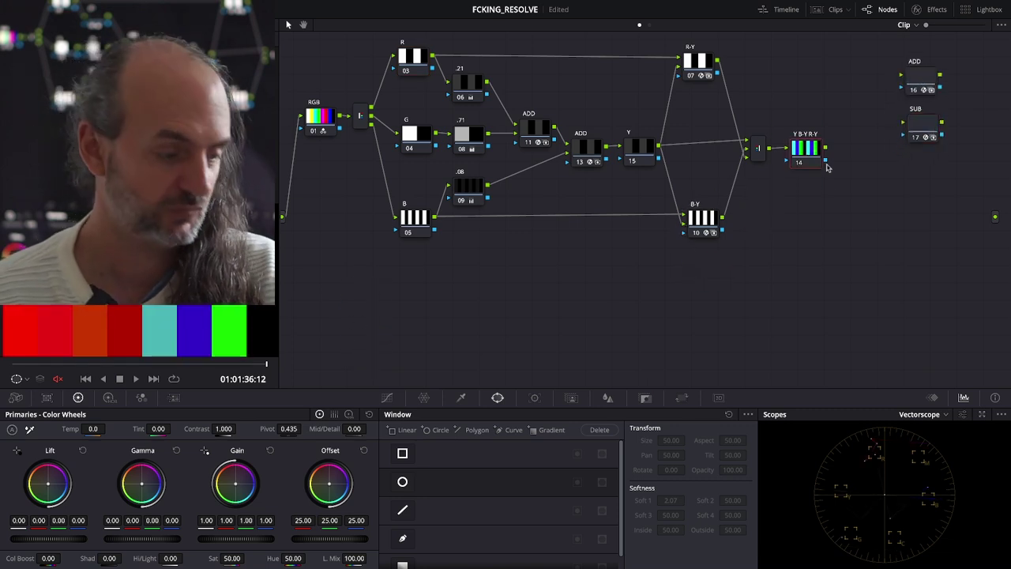
key(ctrl+c)
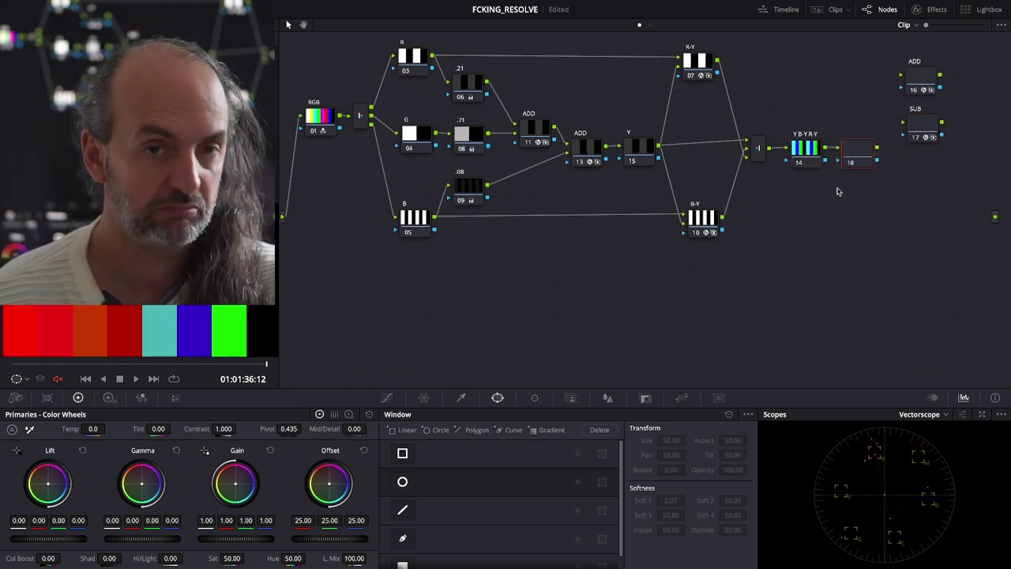
key(ctrl+v)
drag(858, 152, 328, 292)
key(alt+s)
key(ctrl+d)
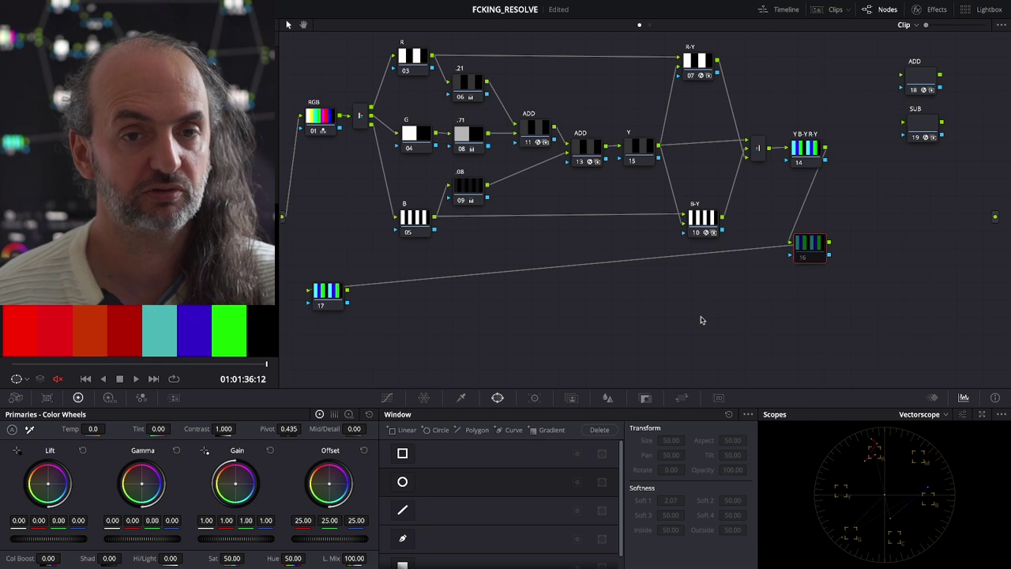
drag(331, 301, 321, 306)
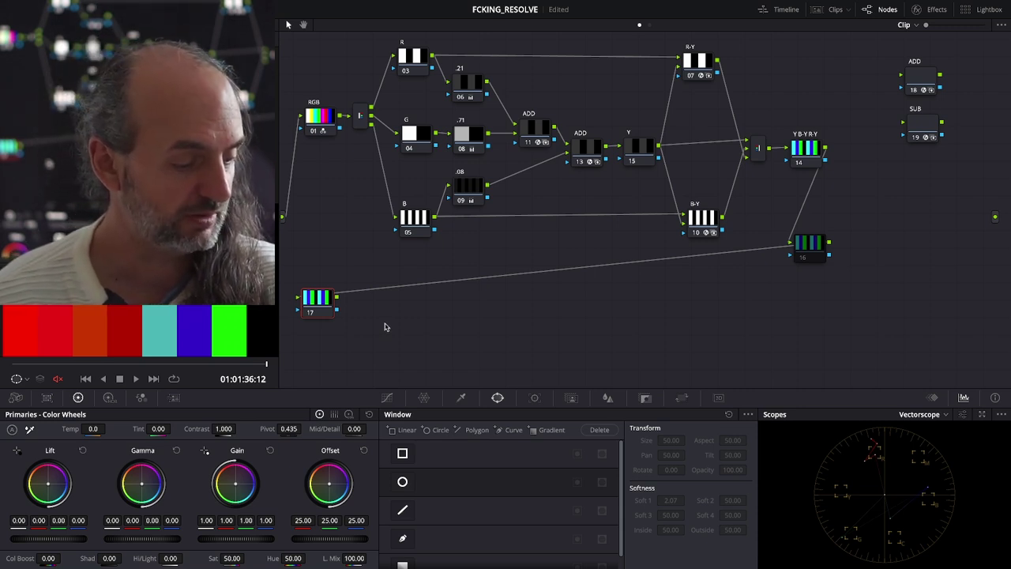
Step: Paste a splitter-combiner group after the node under the tree, connect that node to the splitter, and delete the group's combiner
key(alt+y)
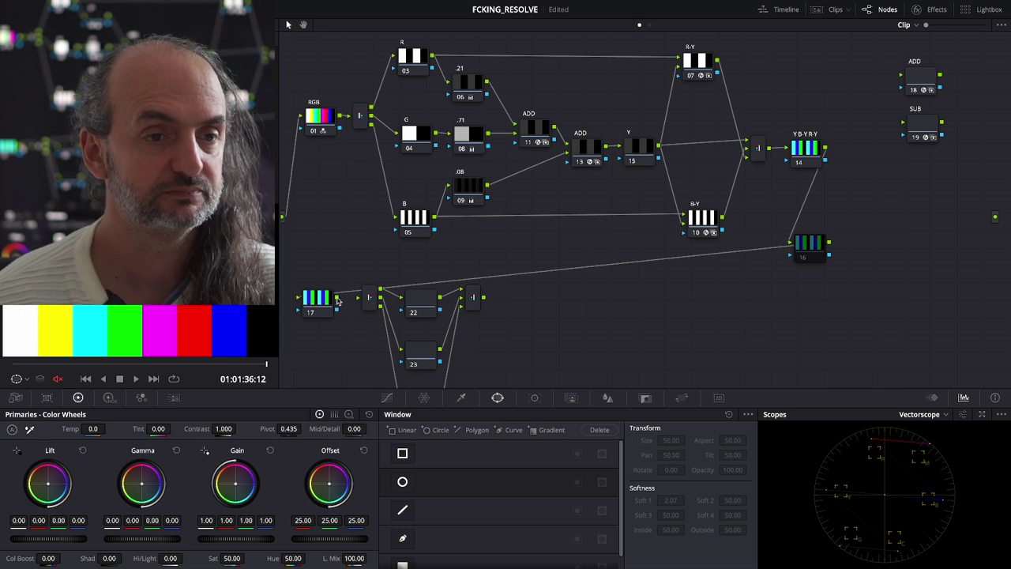
click(445, 307)
click(474, 297)
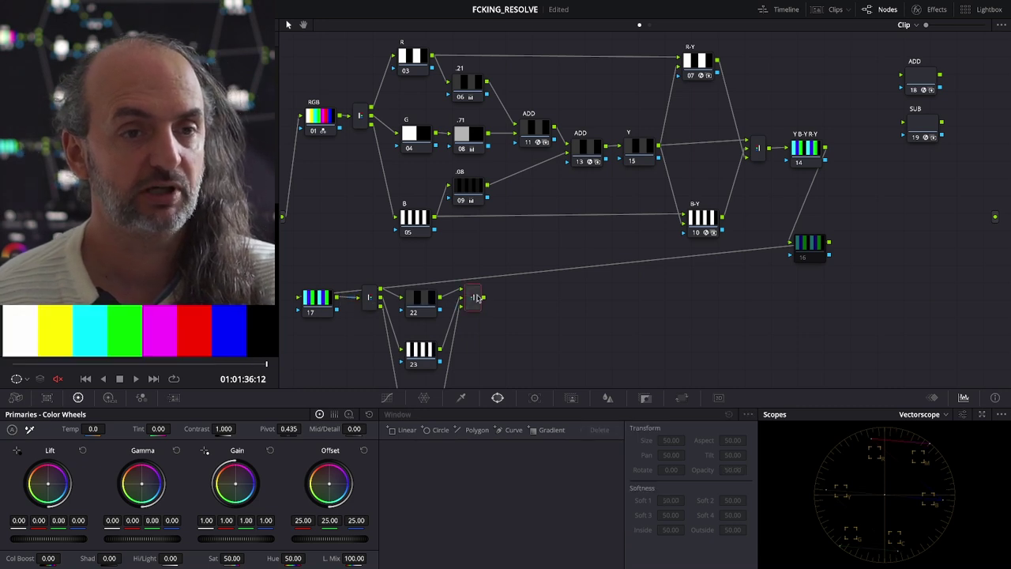
key(Delete)
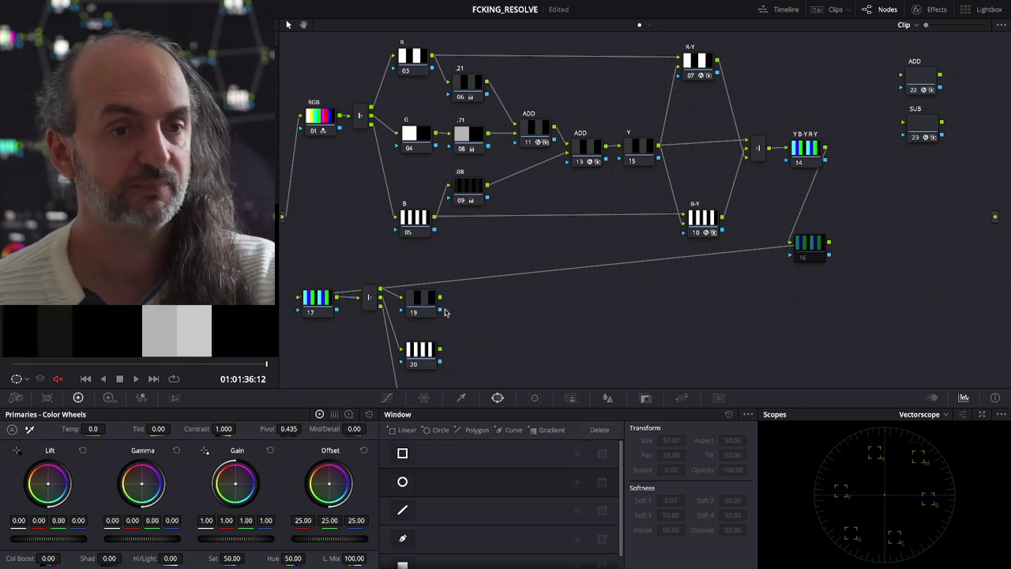
Step: Stack the three channel nodes compactly beside their splitter, with the middle one level with it
drag(421, 300, 426, 273)
drag(419, 353, 434, 318)
scroll(434, 319, down, 1)
drag(416, 378, 424, 298)
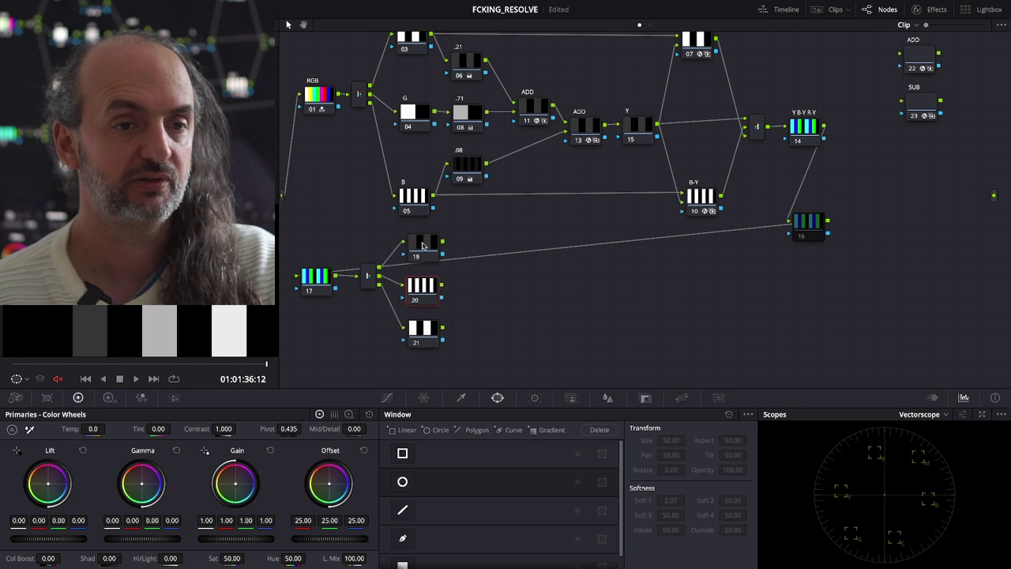
Step: Label the three split channel nodes Y, B-Y and R-Y in descending order, and view the B-Y node
click(440, 259)
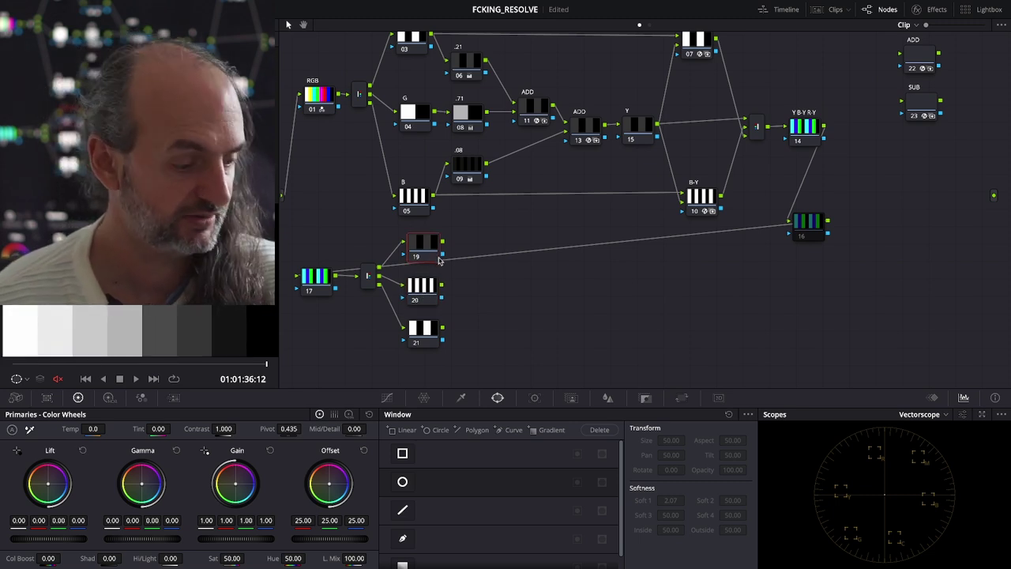
click(432, 285)
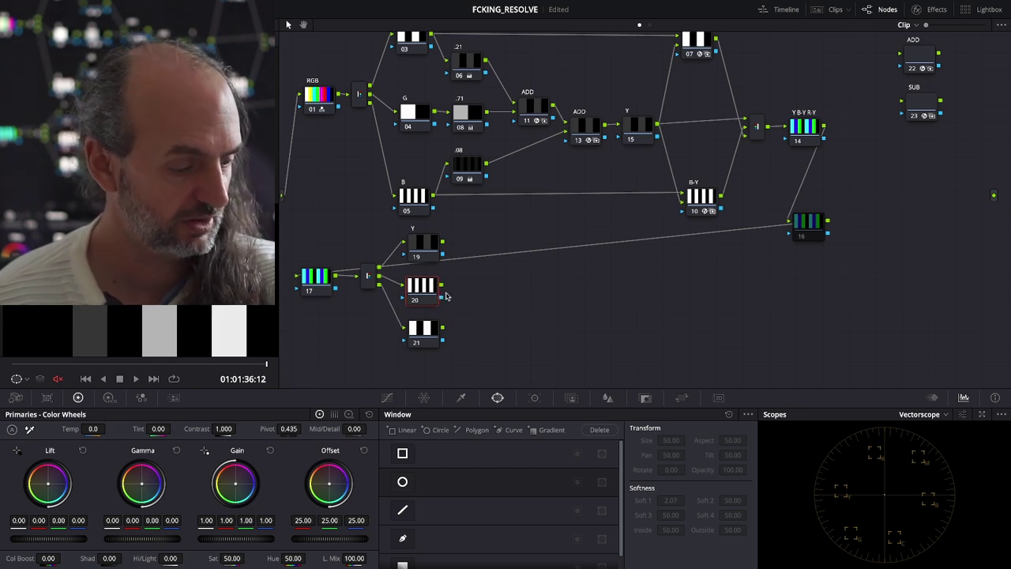
click(425, 336)
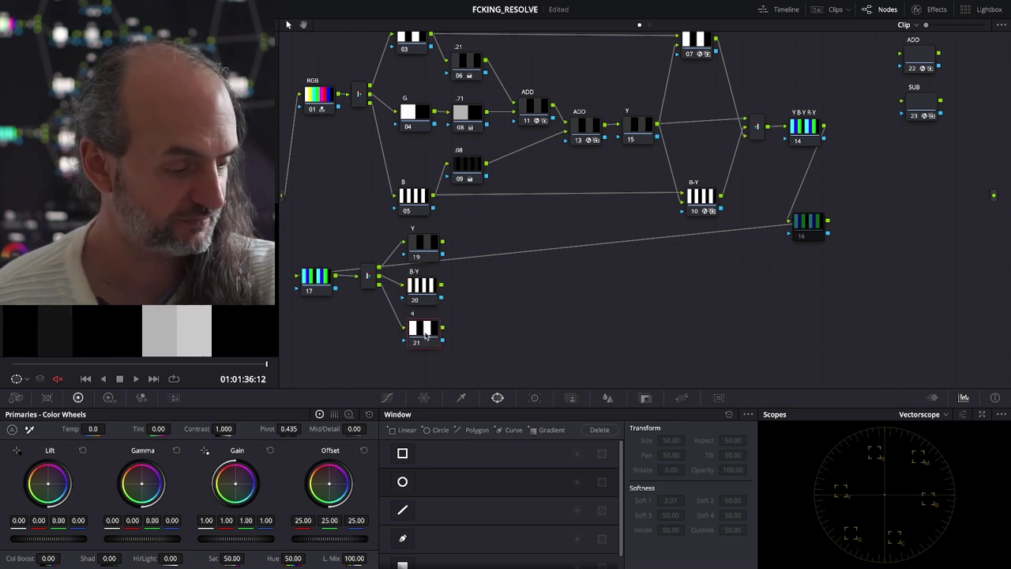
key(Return)
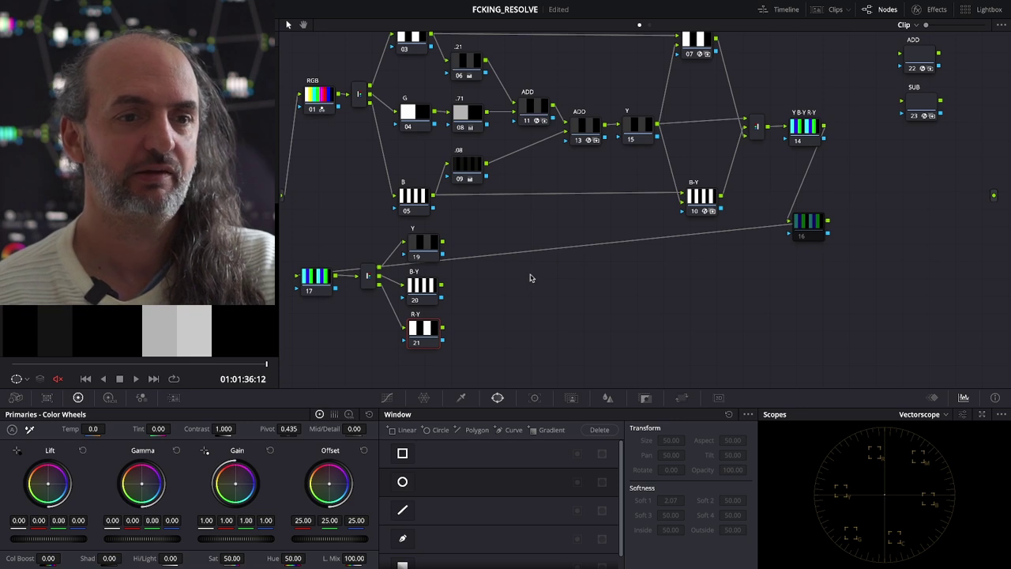
click(424, 291)
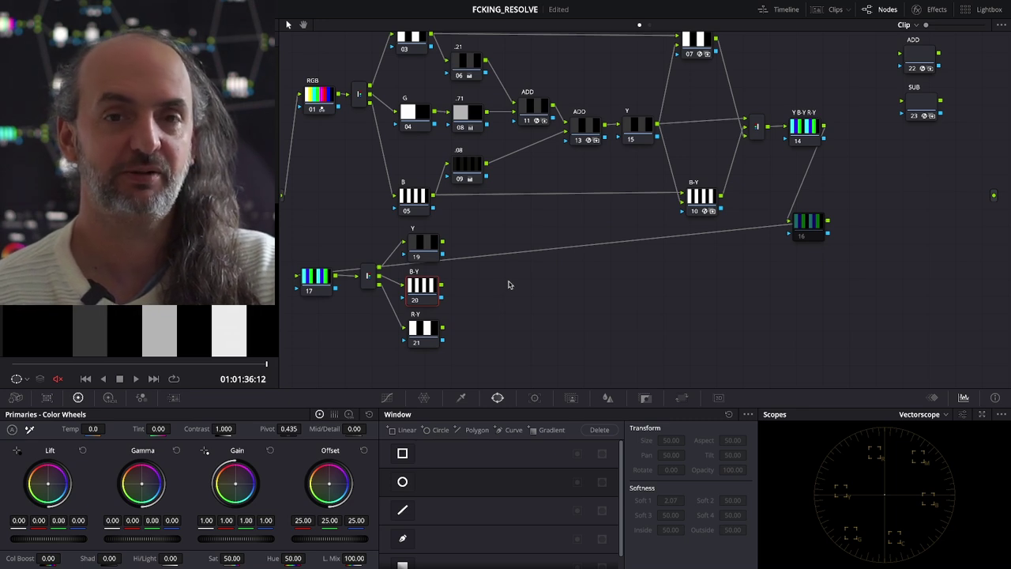
Step: Add a serial node after the split B-Y node, copy the spare ADD node's grade onto it, and space it out from B-Y
key(alt+s)
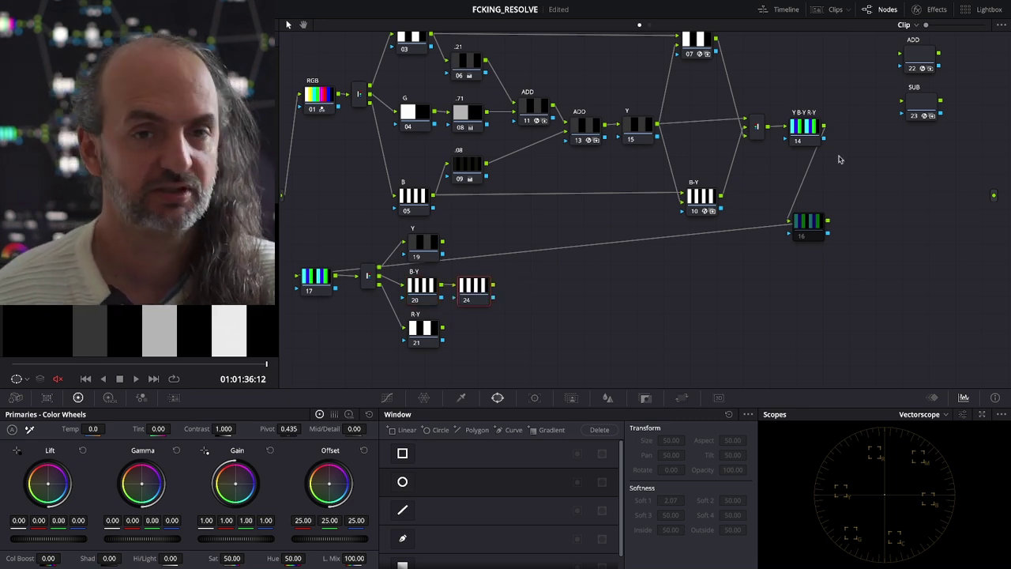
click(914, 52)
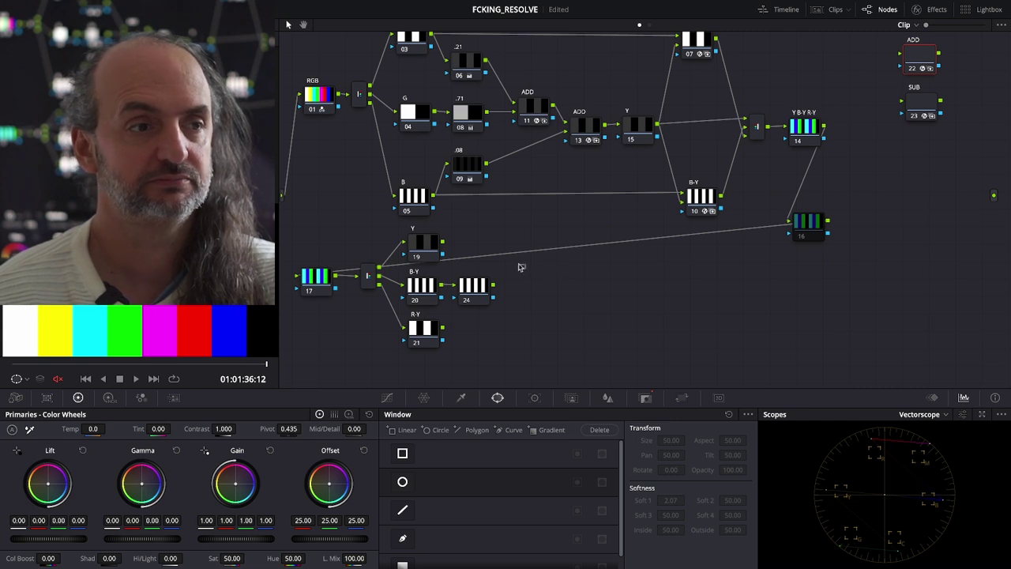
click(473, 288)
key(Delete)
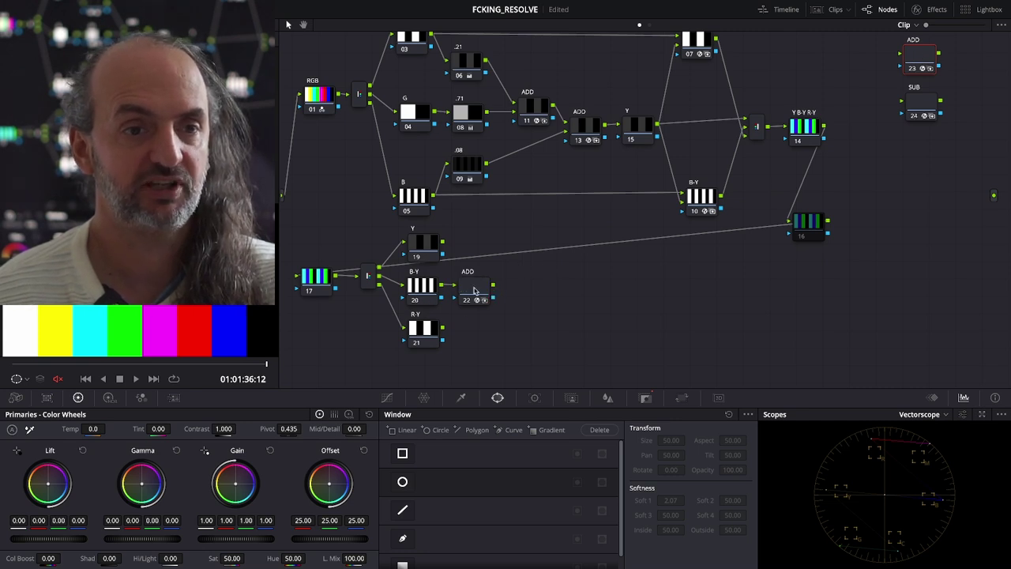
key(ctrl+v)
drag(517, 290, 505, 295)
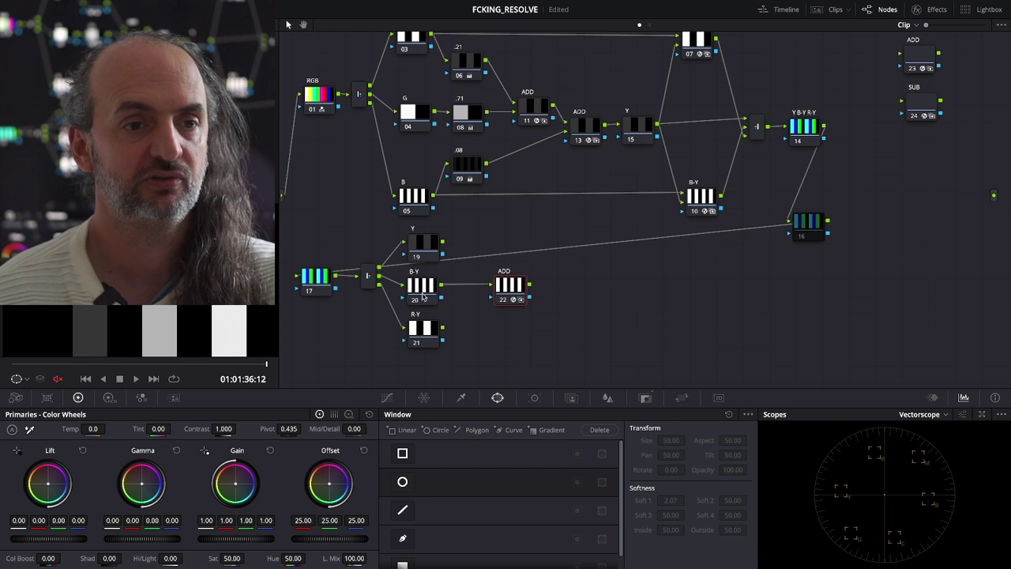
Step: Add an OFX input to the ADD node after B-Y and feed it from the split Y node
right_click(512, 292)
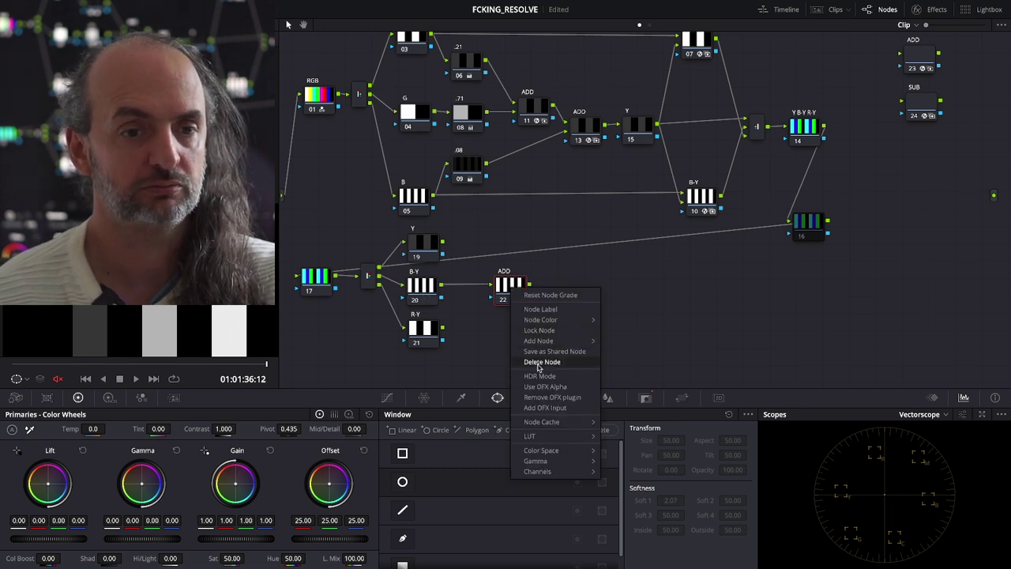
click(506, 289)
drag(506, 289, 503, 286)
right_click(503, 287)
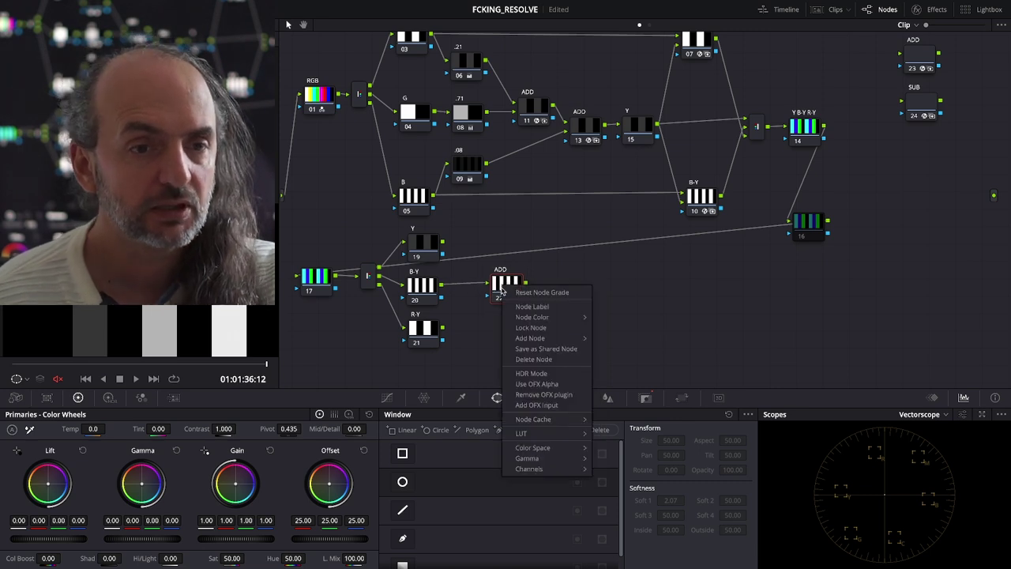
click(536, 404)
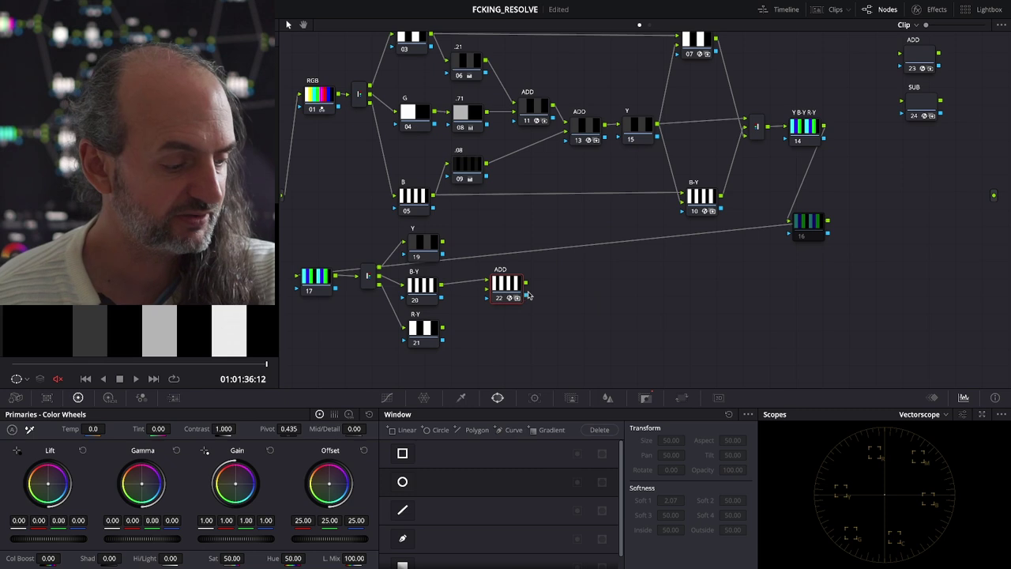
drag(443, 241, 503, 294)
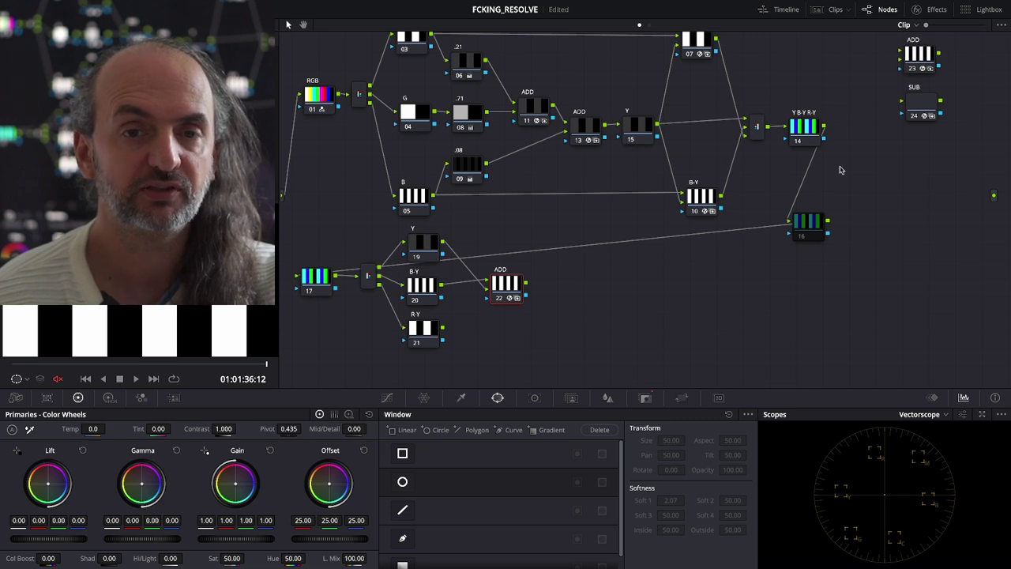
Step: Add an OFX input to the spare SUB node
click(920, 115)
right_click(919, 101)
click(939, 219)
Step: Label the ADD node after B-Y as B, and compare its image with the original B channel node
drag(498, 289, 497, 293)
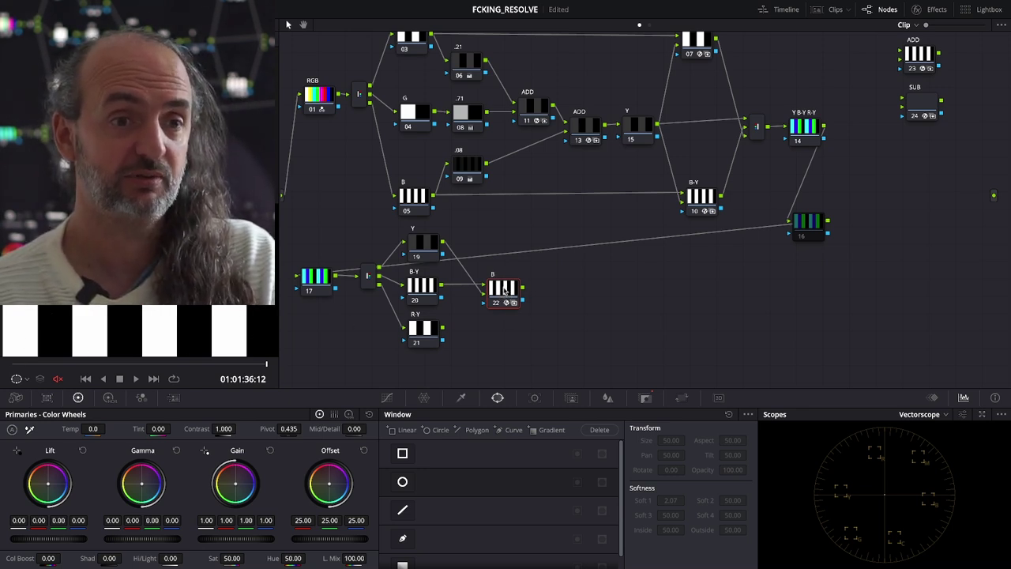
click(418, 198)
click(504, 291)
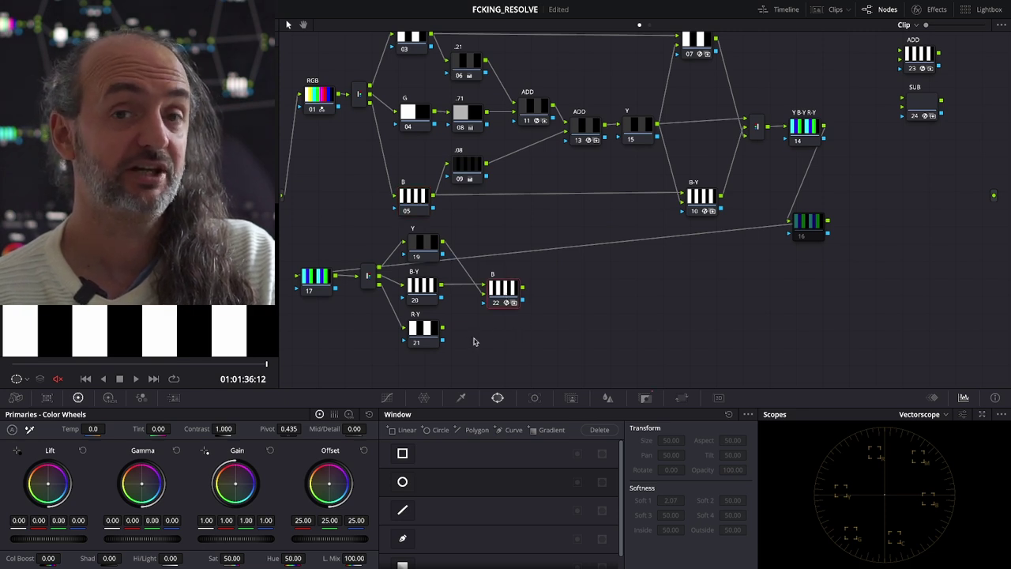
Step: Add a node after R-Y with the decoded B node's grade, feed its second input from Y, and label it R
click(426, 338)
key(alt+s)
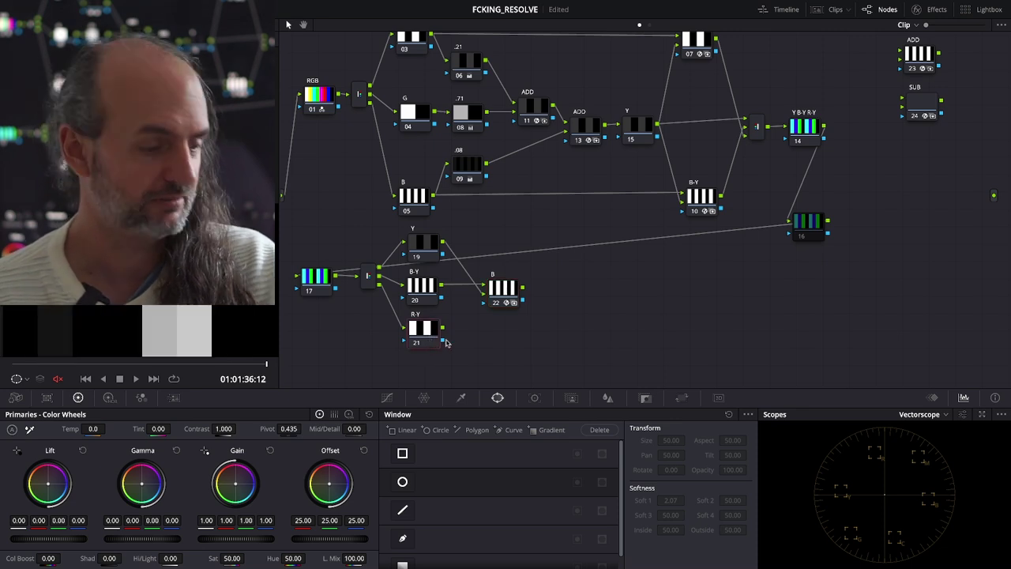
drag(514, 302, 510, 336)
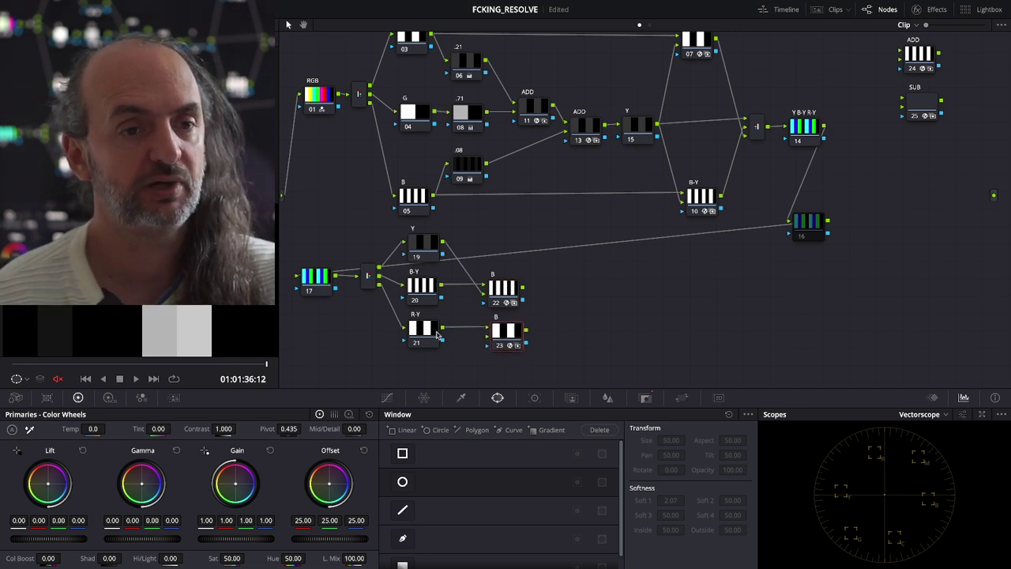
drag(450, 246, 489, 338)
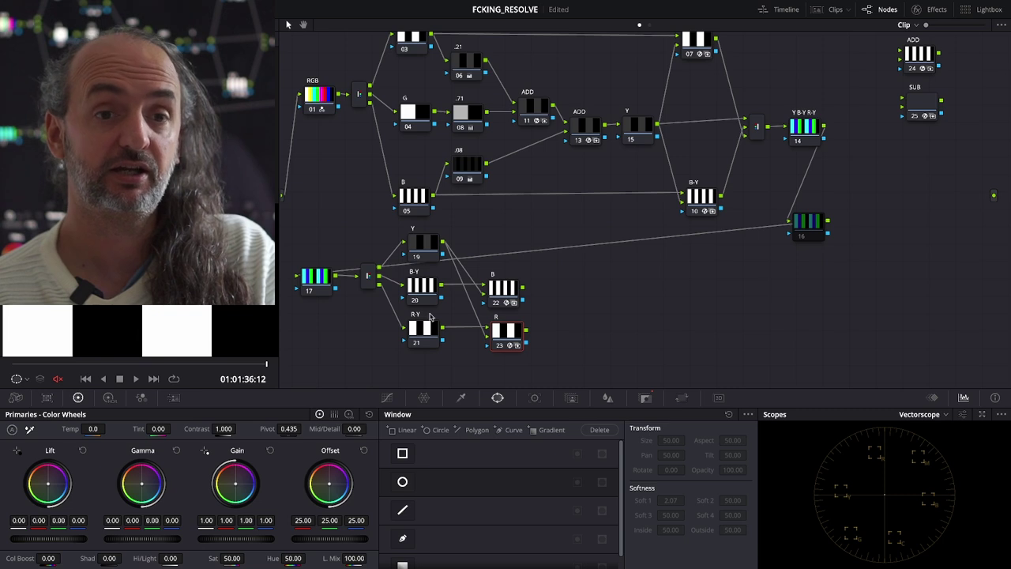
Step: Examine the original R node, the encoded Y node, and the .21 and .08 weighting nodes
scroll(432, 62, up, 2)
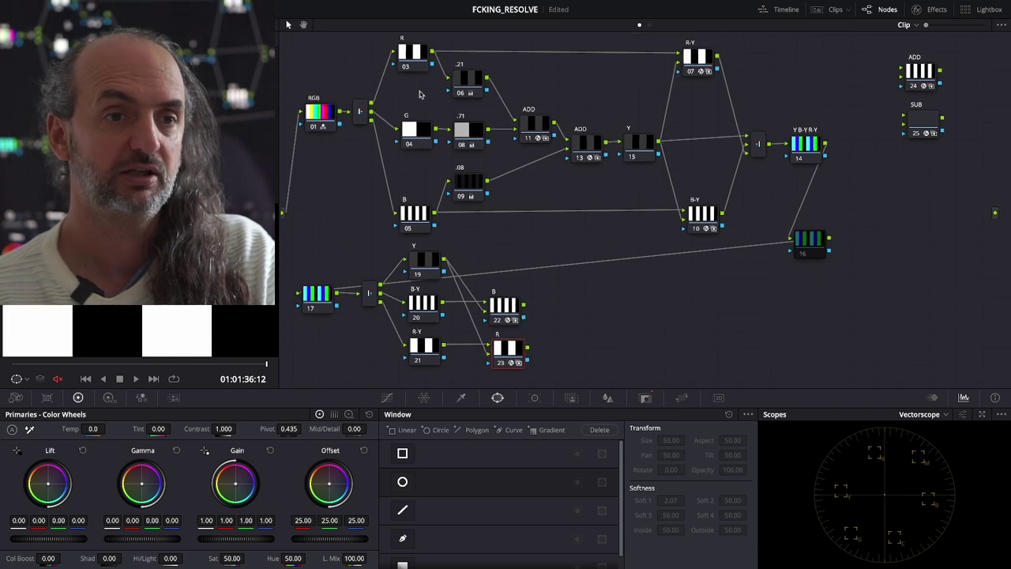
click(407, 54)
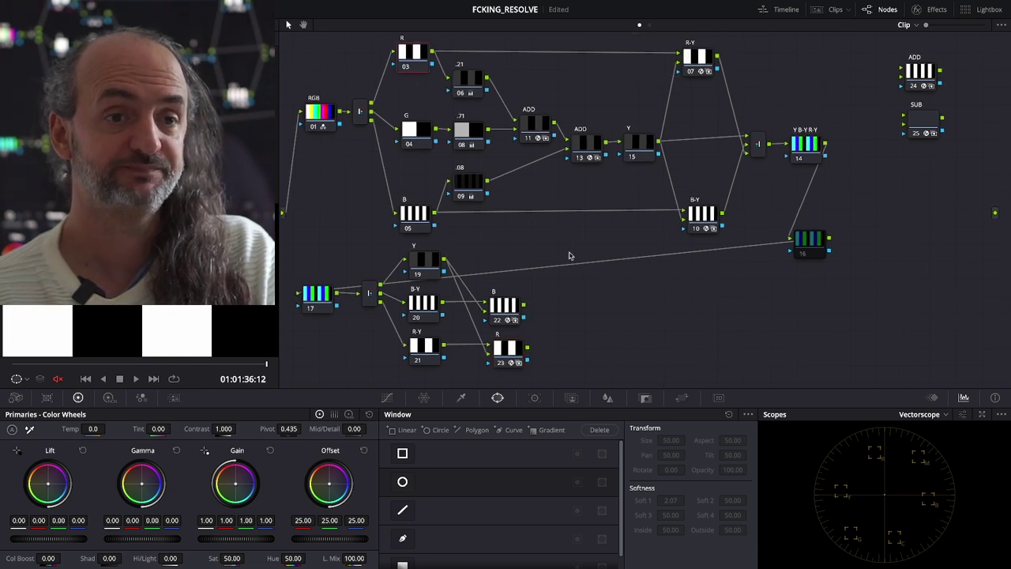
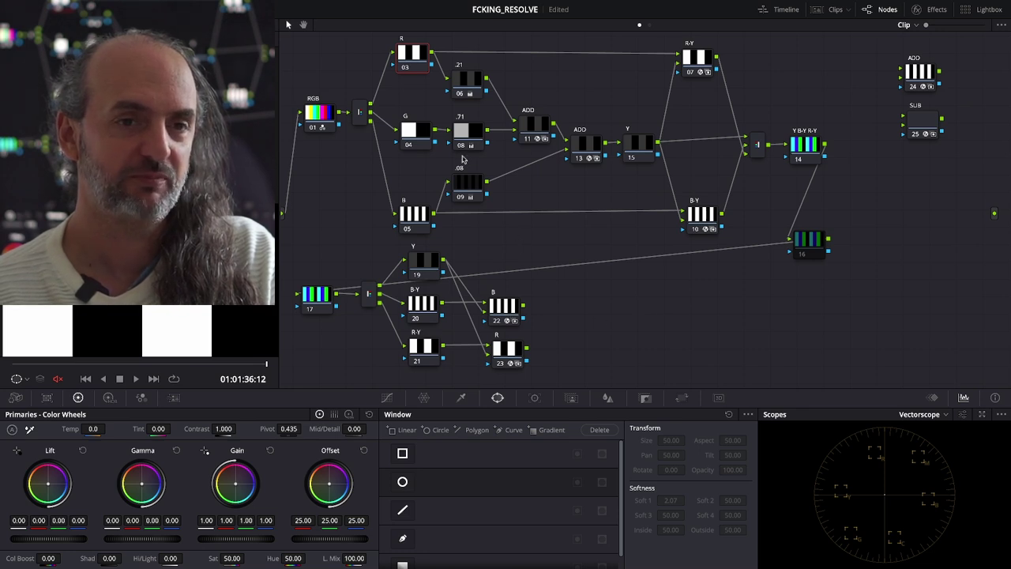
click(632, 155)
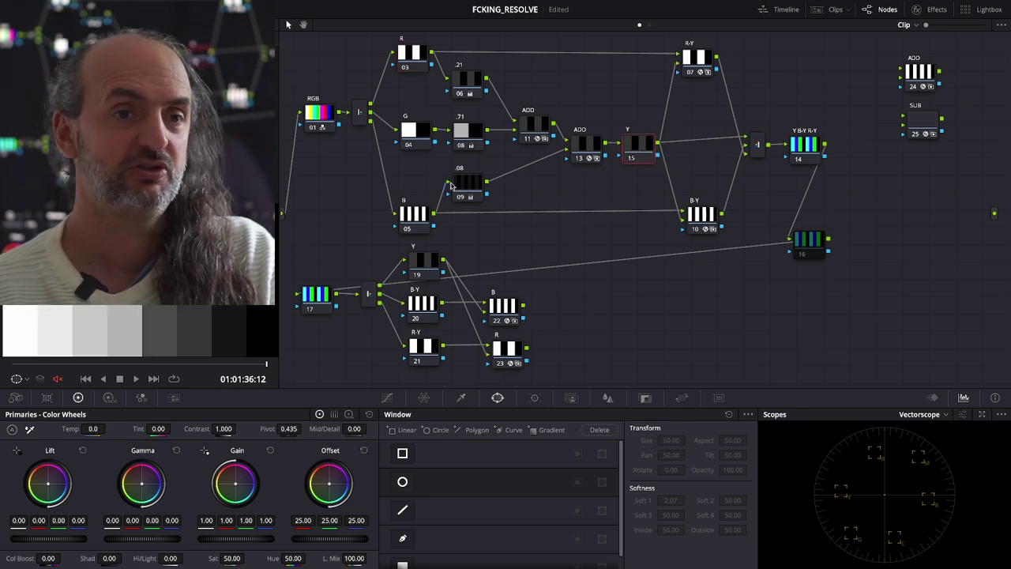
click(466, 85)
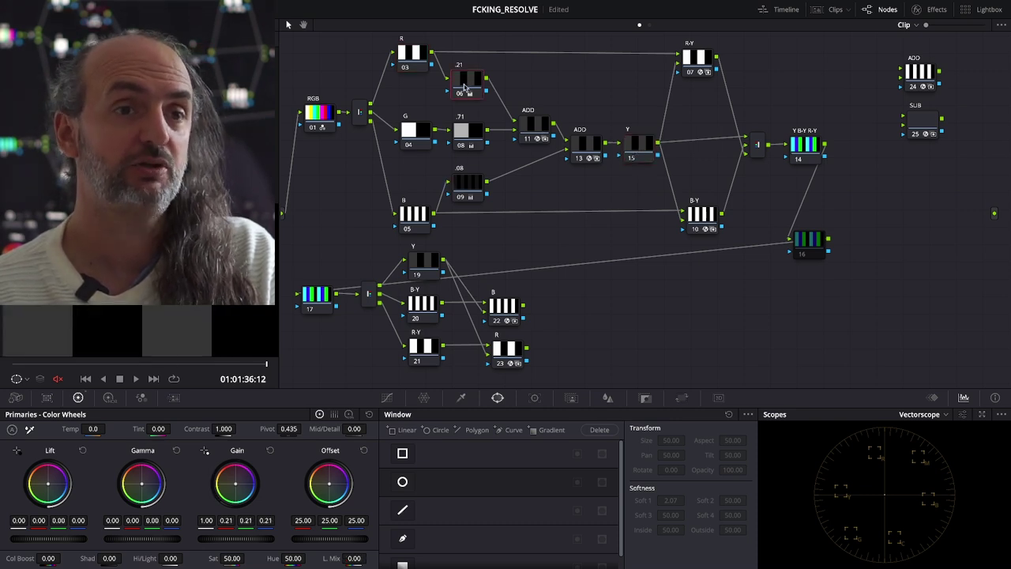
click(472, 184)
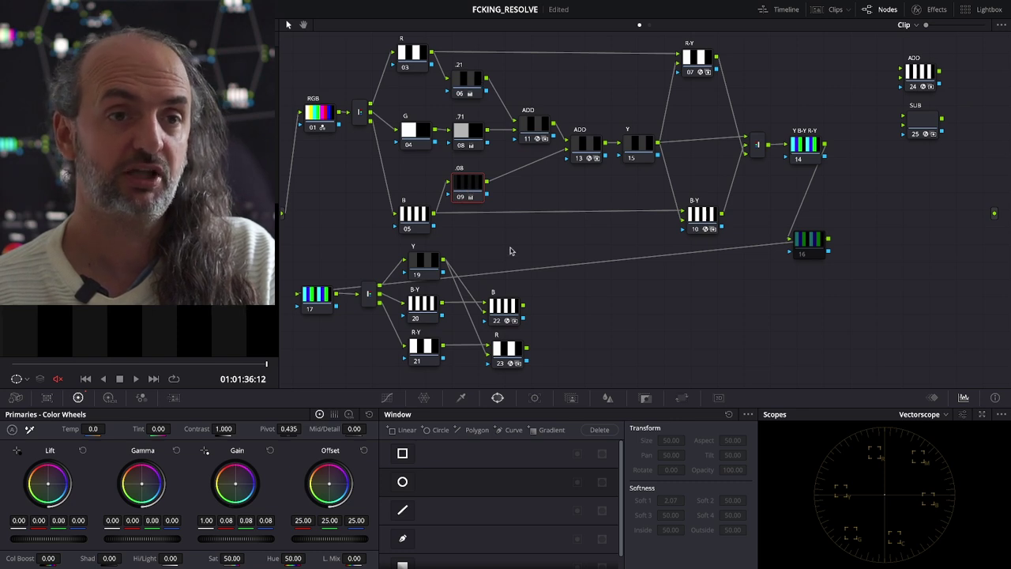
Step: Add a serial node after the decoded B node, copy the .08 node's grade onto it, and place it close to B
click(553, 305)
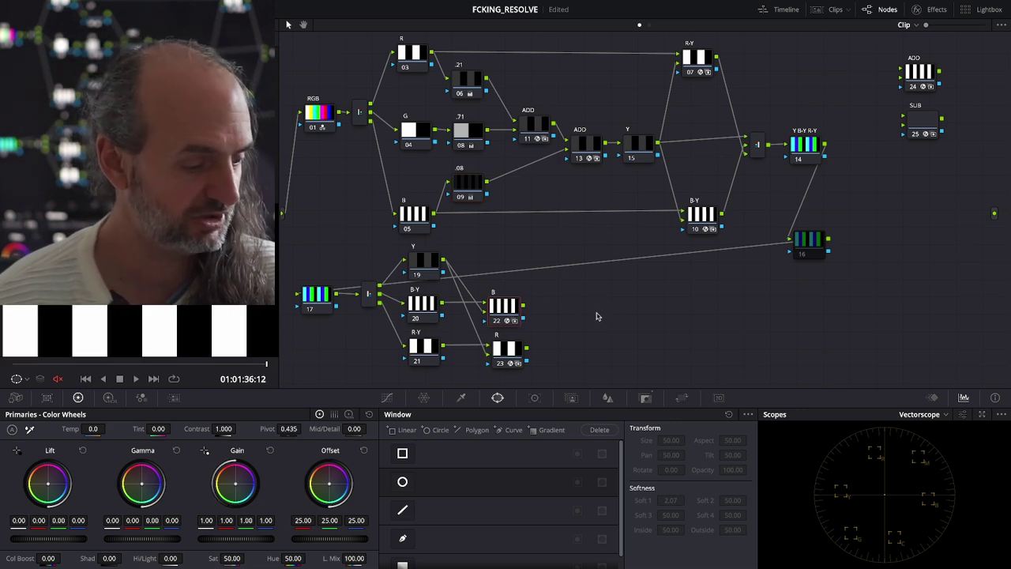
key(alt+s)
drag(558, 318, 594, 291)
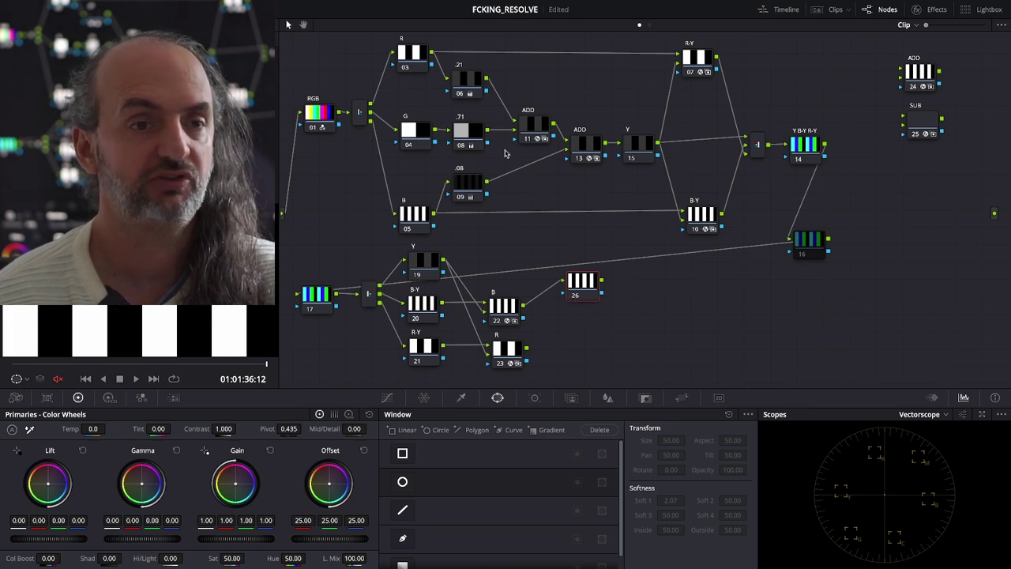
click(475, 185)
key(ctrl+v)
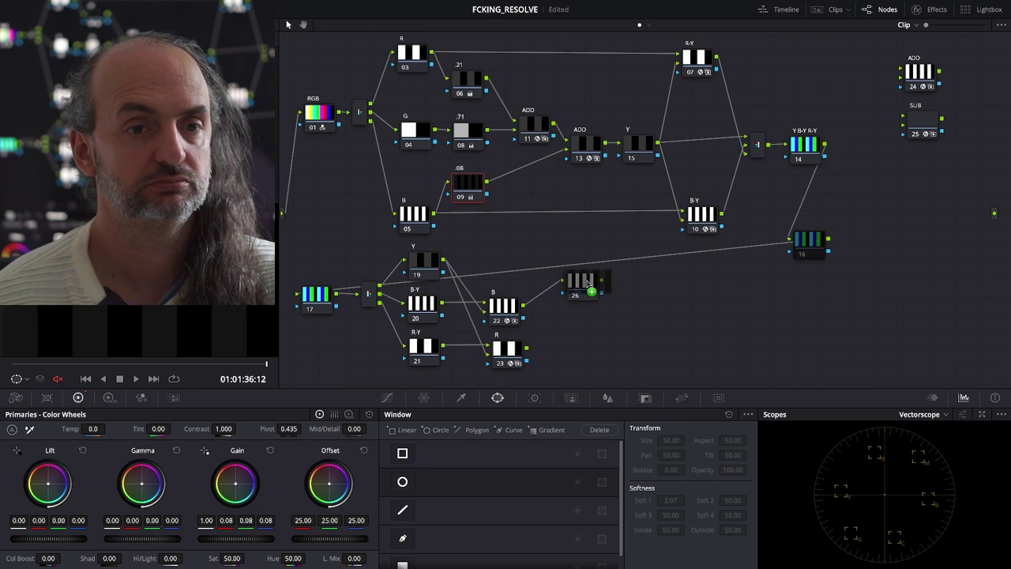
drag(585, 286, 573, 298)
Step: Add a serial node after the decoded R node and copy the .21 node's grade onto it
click(506, 354)
key(alt+s)
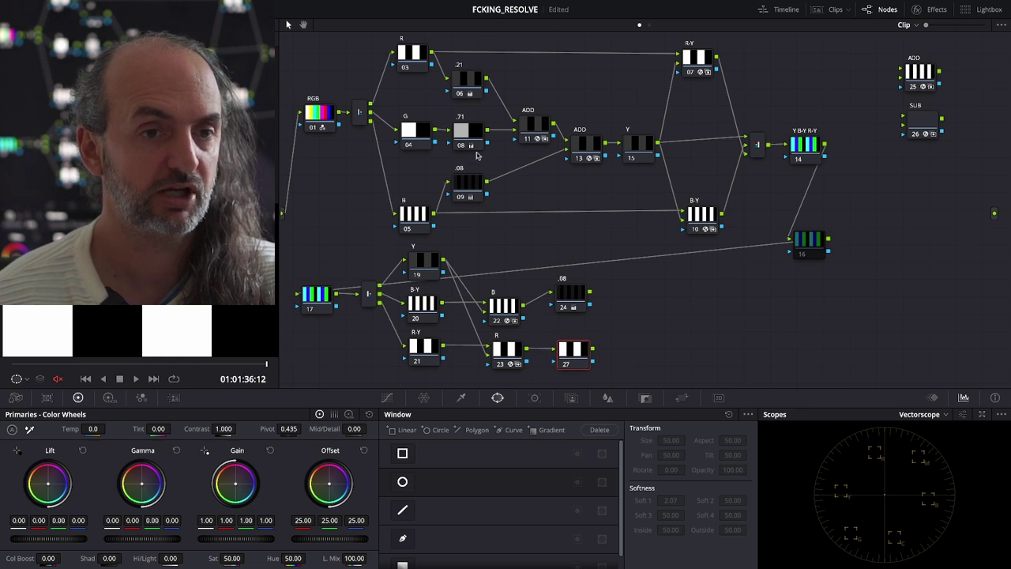
click(471, 83)
drag(472, 85, 572, 357)
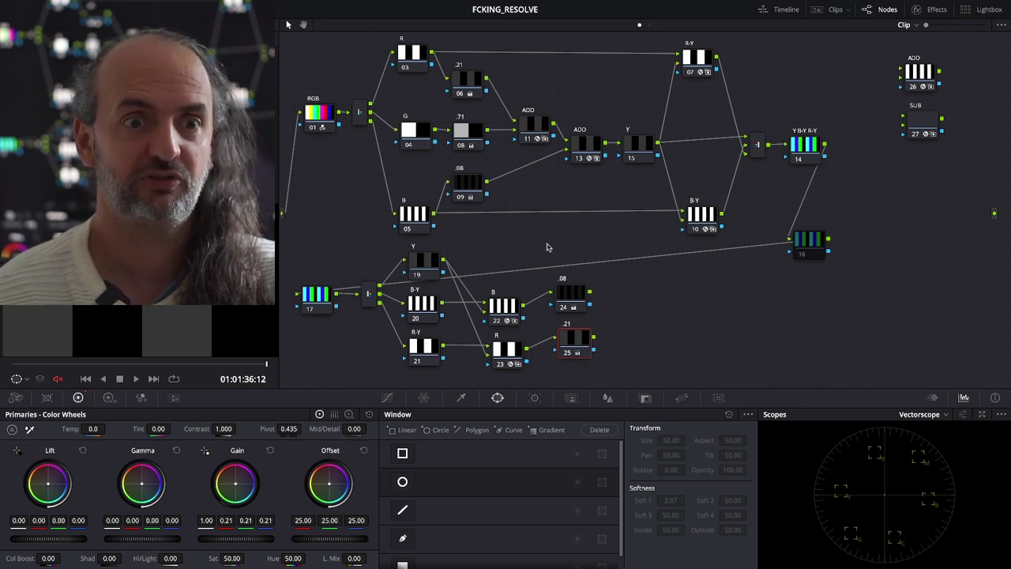
Step: Add a standalone corrector beyond the .08 node, copy the SUB grade onto it, and connect the split Y node to its first input
right_click(631, 298)
mouse_move(691, 315)
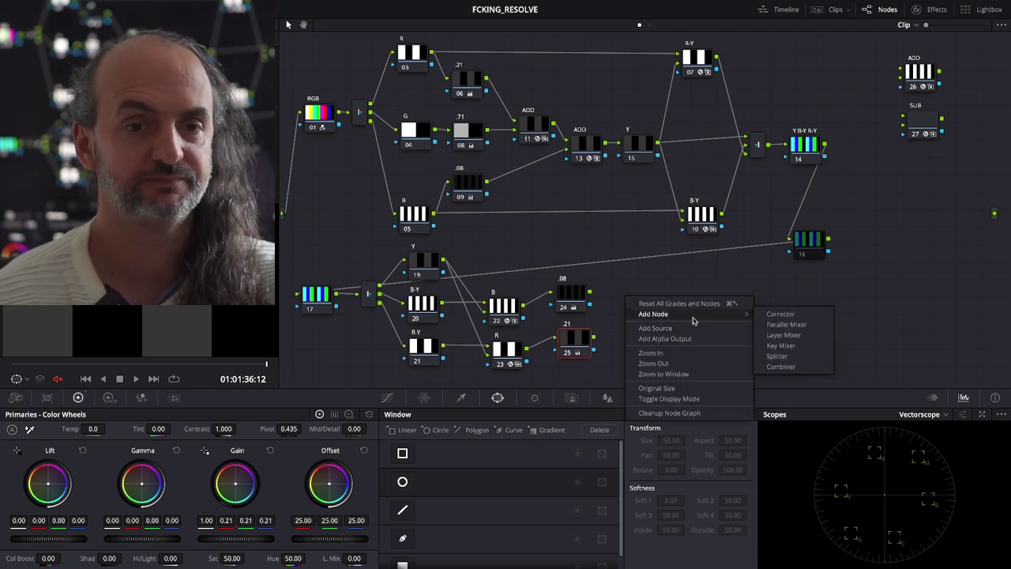
click(778, 314)
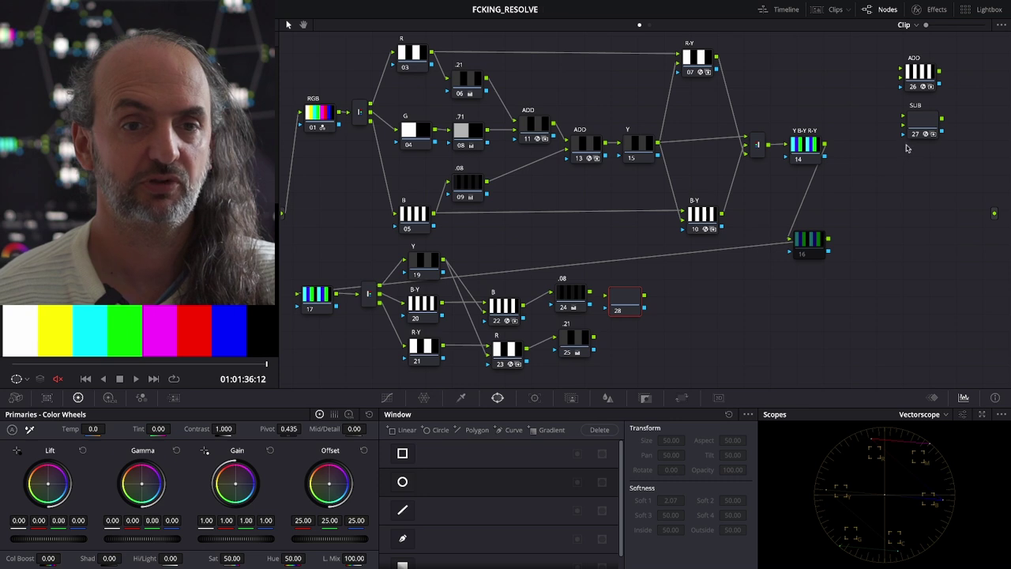
click(933, 123)
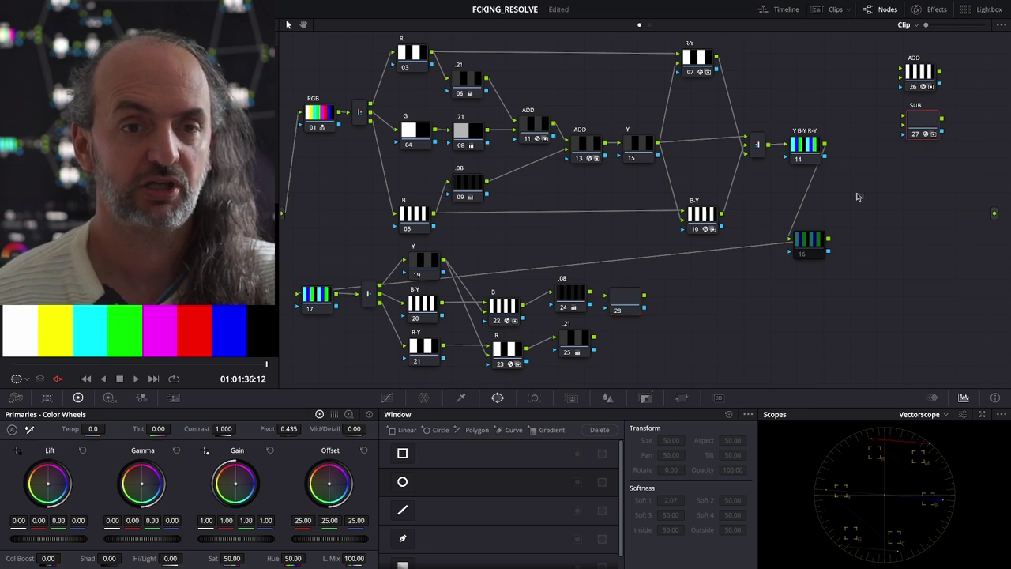
drag(632, 299, 663, 283)
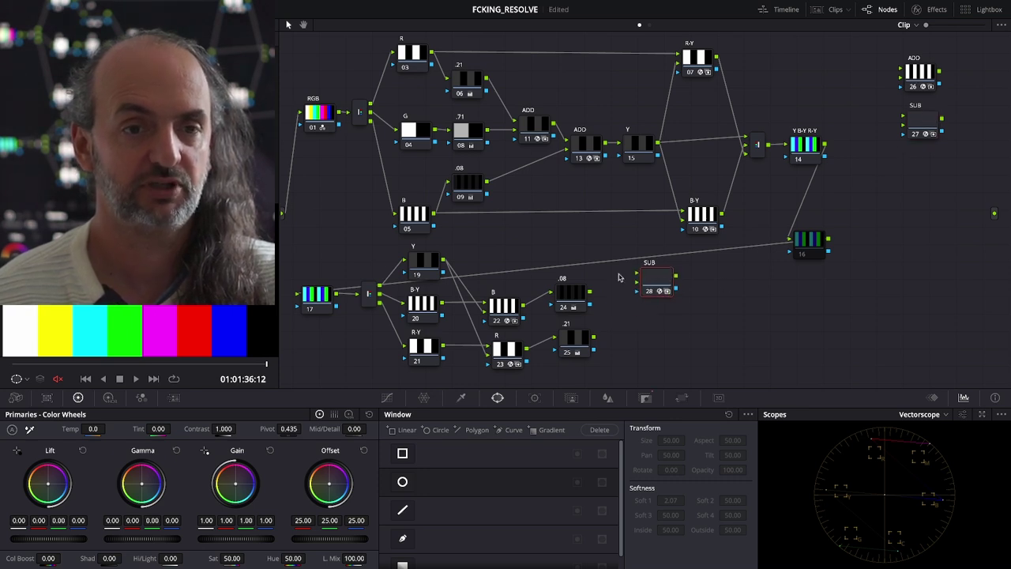
drag(445, 261, 640, 275)
Step: Shift the decoding branch down and align its first node level with the disabled node, leaving a clear gap below the encoding tree
drag(317, 292, 318, 242)
scroll(631, 277, down, 2)
scroll(632, 231, down, 2)
scroll(632, 232, left, 1)
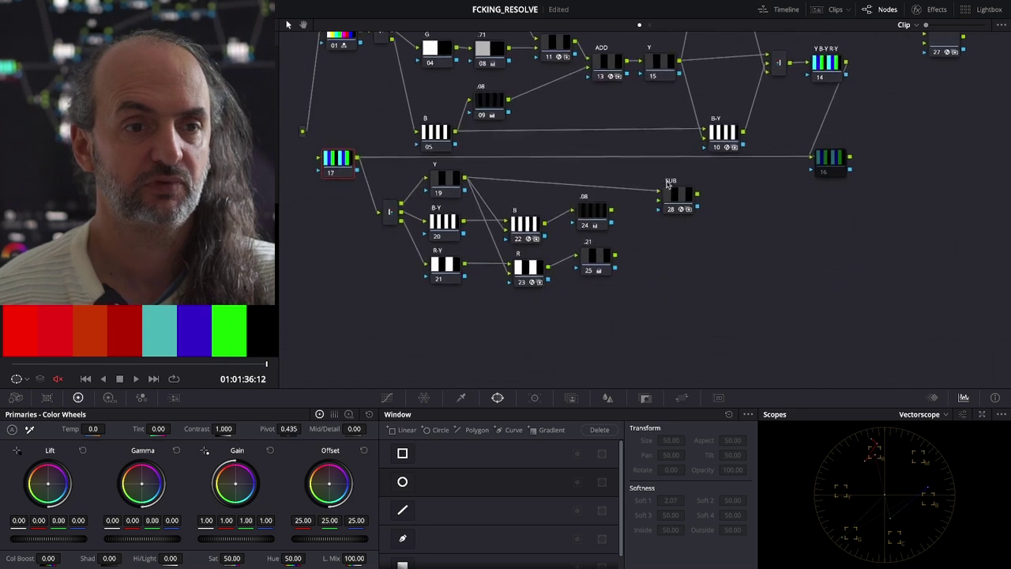
drag(721, 316, 319, 156)
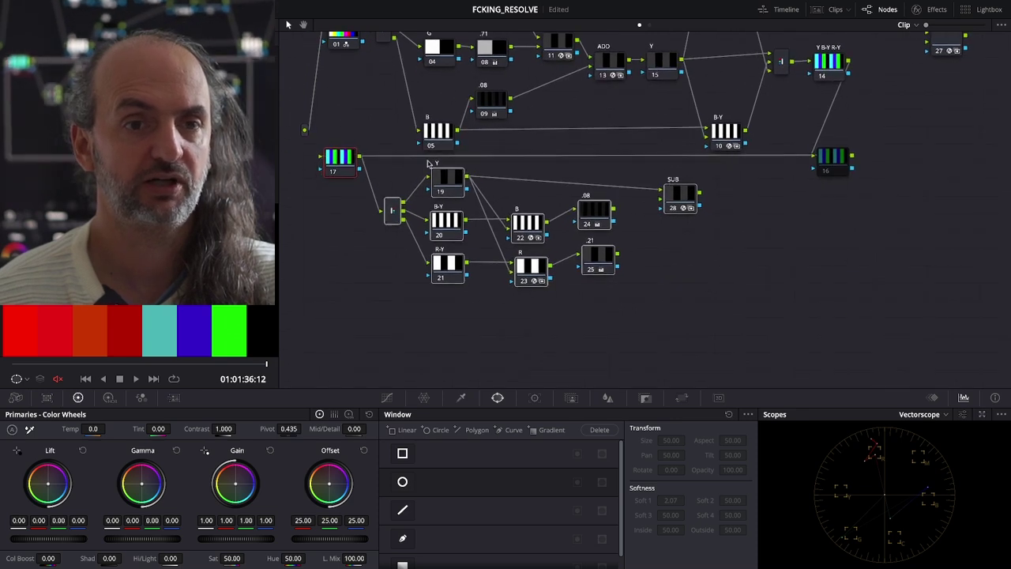
drag(890, 158, 323, 295)
drag(441, 185, 443, 227)
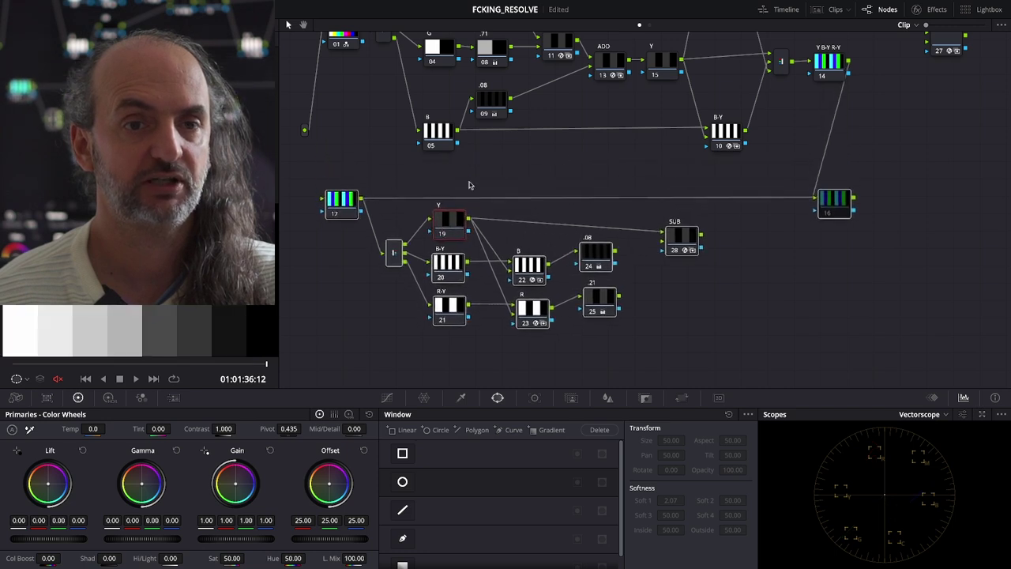
drag(858, 174, 331, 198)
drag(341, 199, 340, 182)
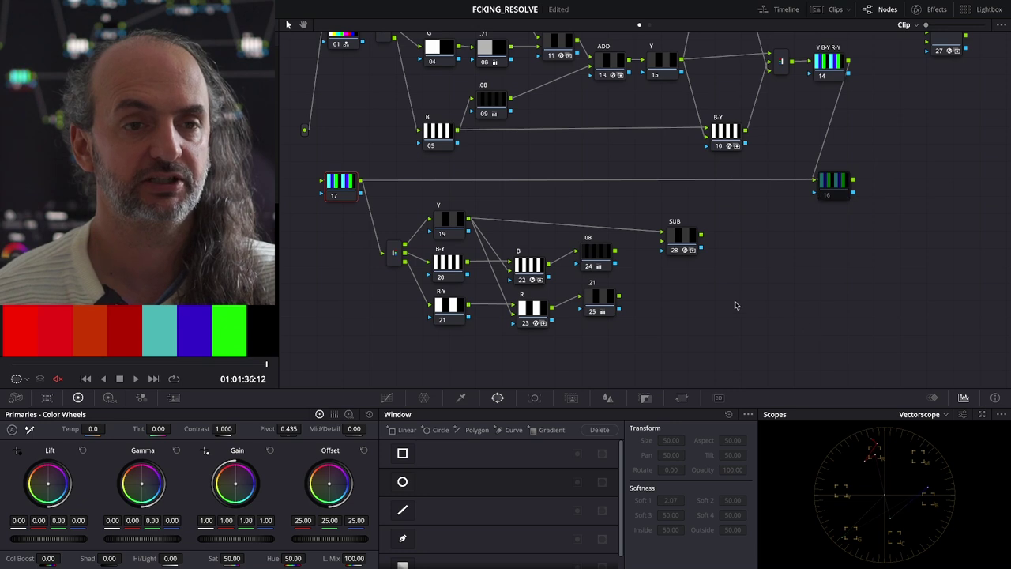
Step: Connect the decoded .08 node to SUB's second input, and add a serial node after SUB with a copy of its grade
drag(689, 245, 697, 235)
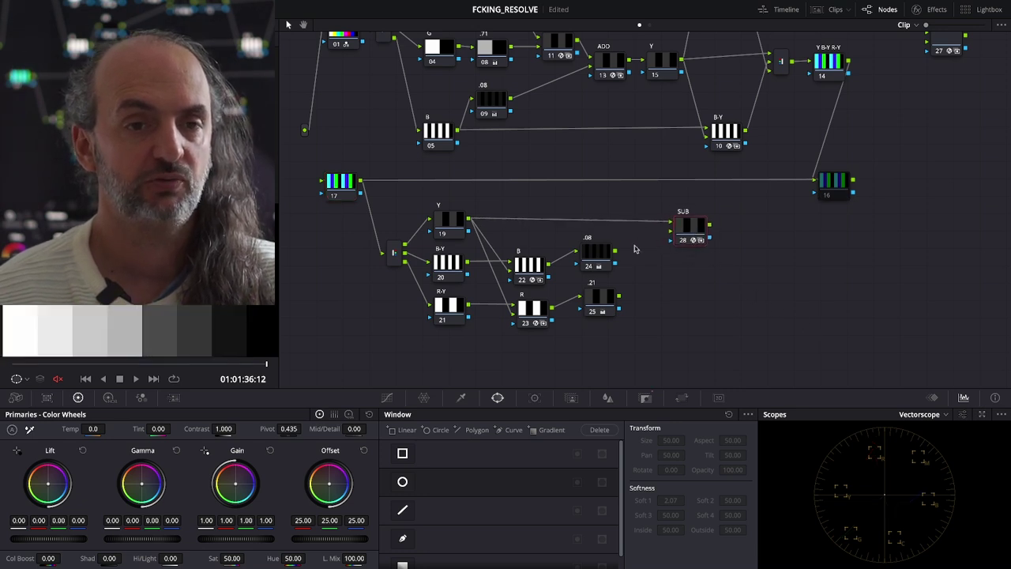
drag(616, 252, 667, 232)
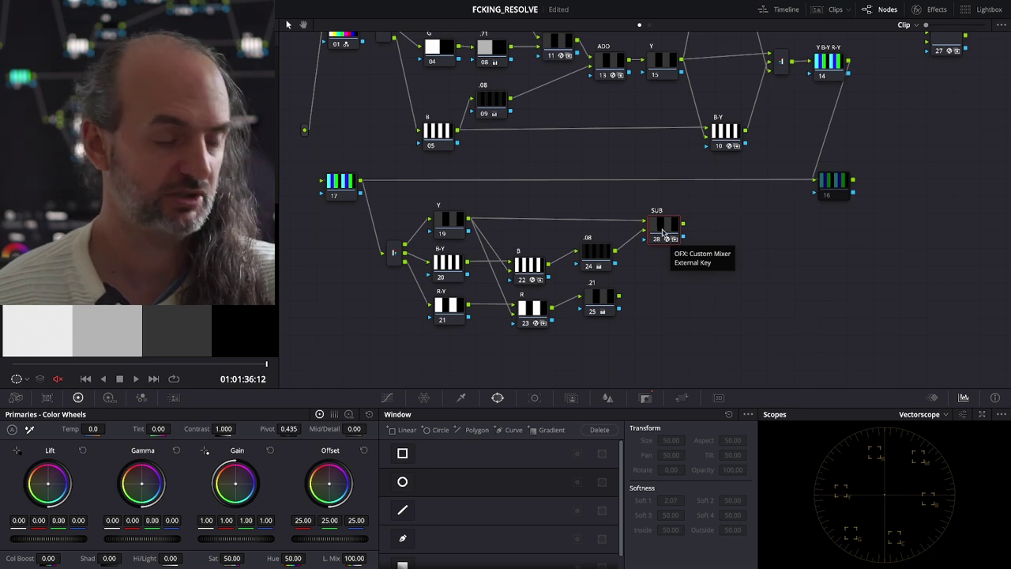
key(alt+s)
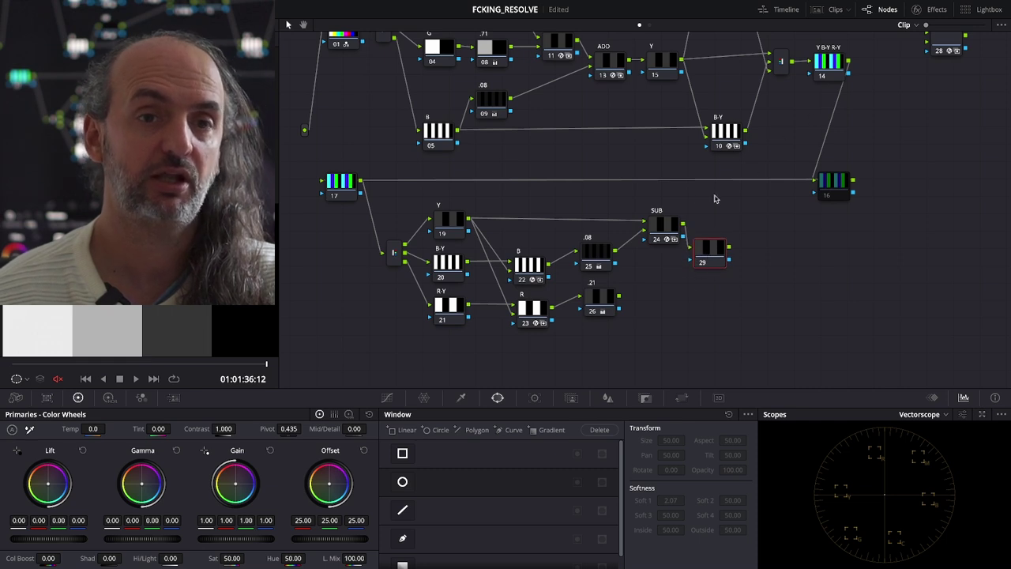
click(670, 231)
middle_click(711, 250)
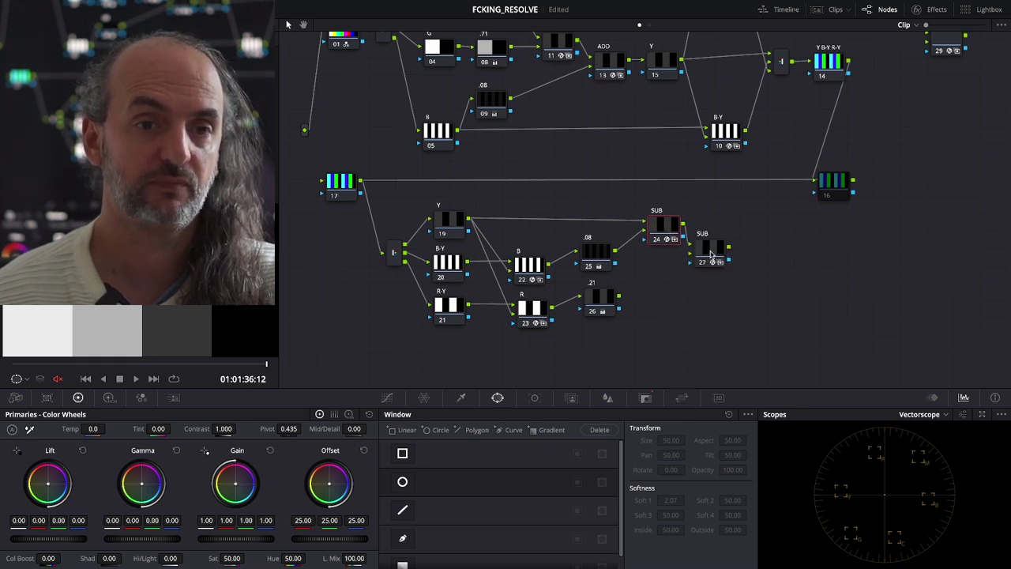
Step: Connect the .21 node's output to the second input of the second SUB node and view its result
drag(621, 297, 695, 258)
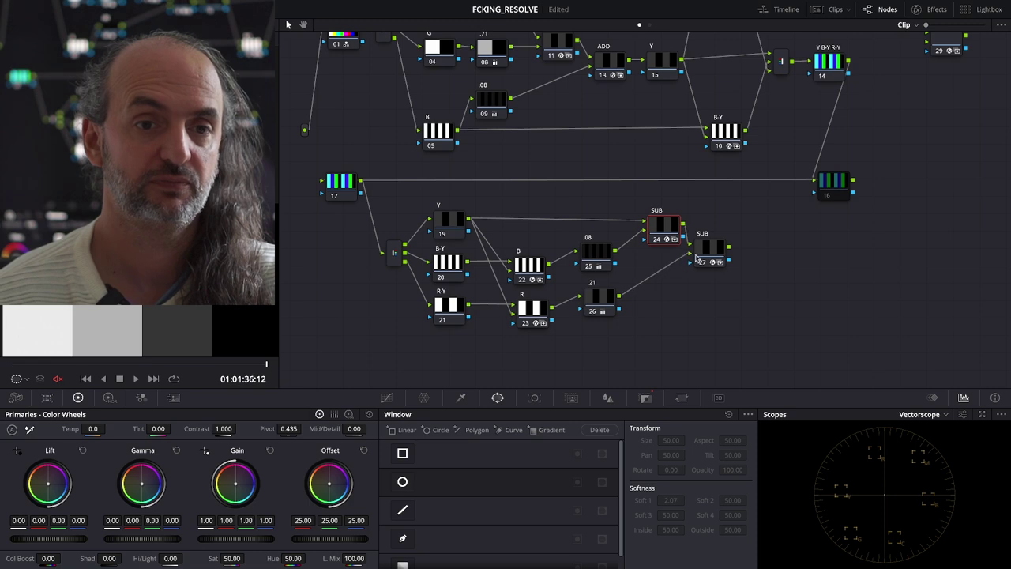
click(712, 250)
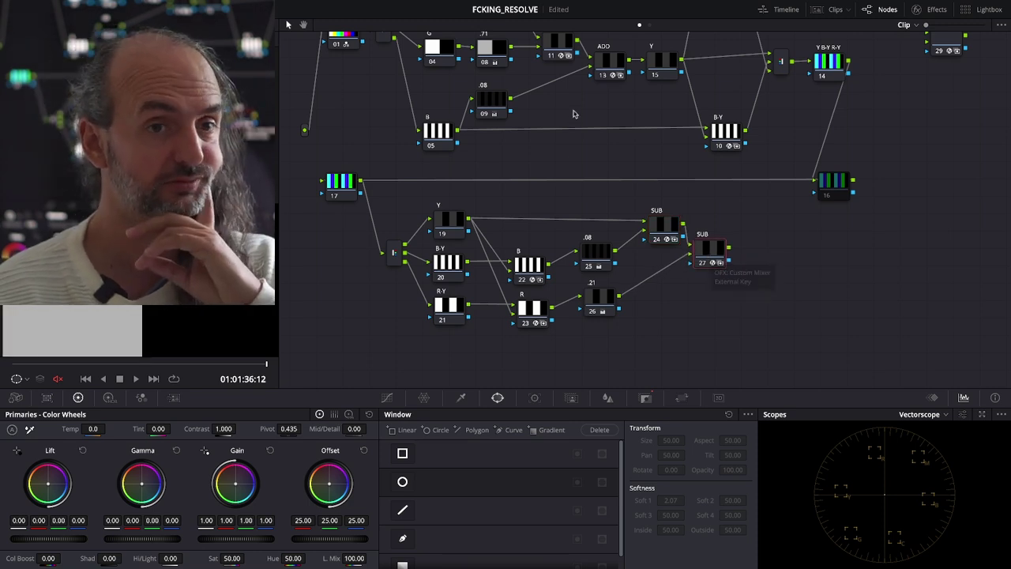
scroll(572, 158, up, 2)
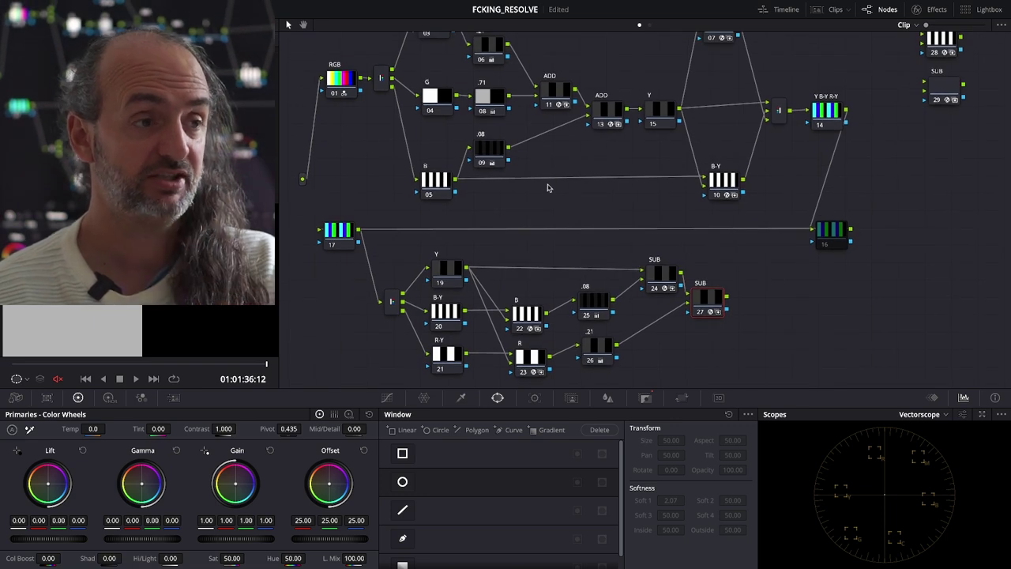
Step: Check the upper G and .71 nodes, and relabel the second SUB node as G .71
click(435, 101)
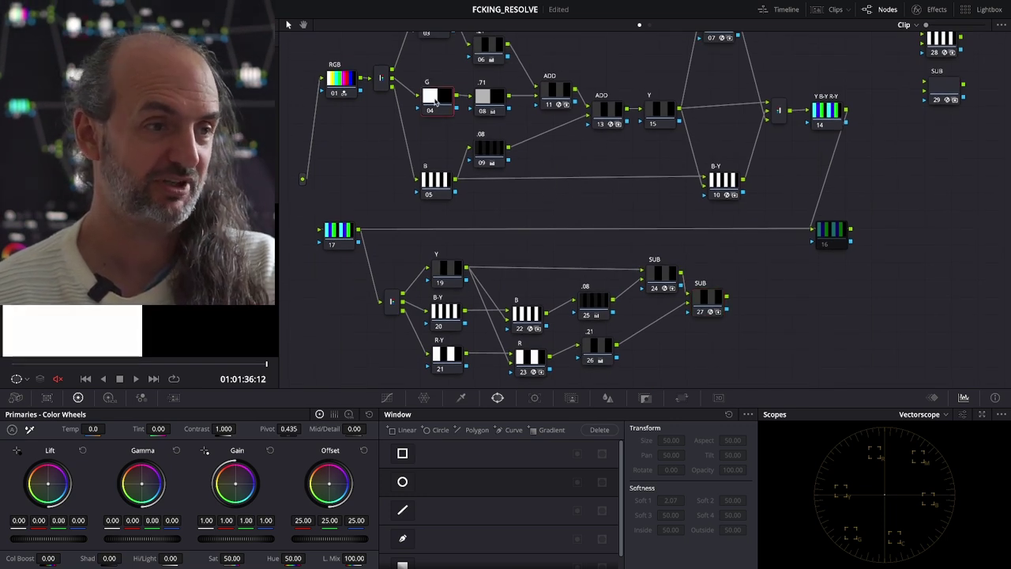
click(482, 101)
click(707, 298)
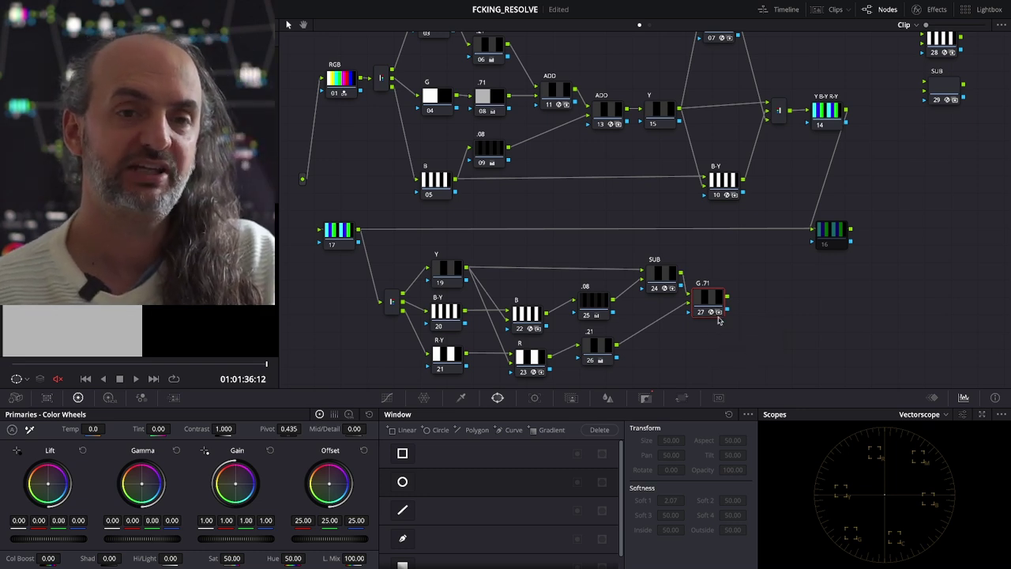
drag(715, 309, 719, 311)
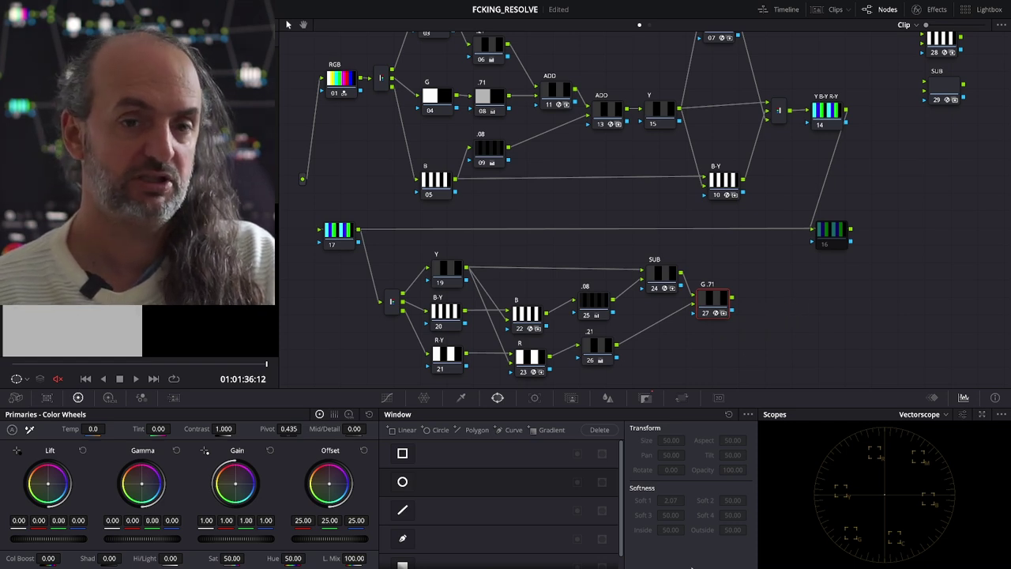
Step: Open Calculator to work out the gain multiplier that compensates for the .71 green coefficient
mouse_move(567, 563)
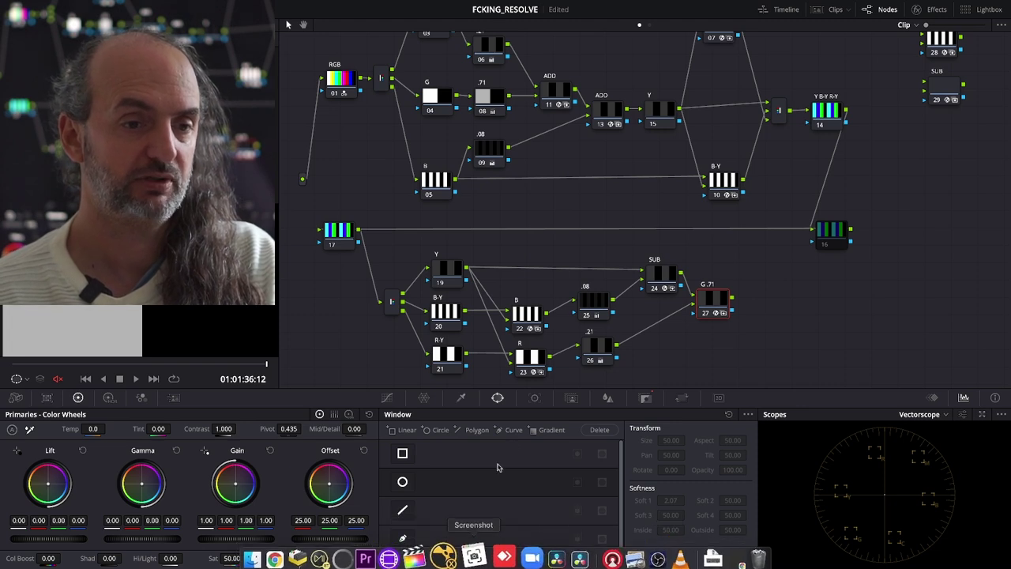
key(super+space)
text(calc)
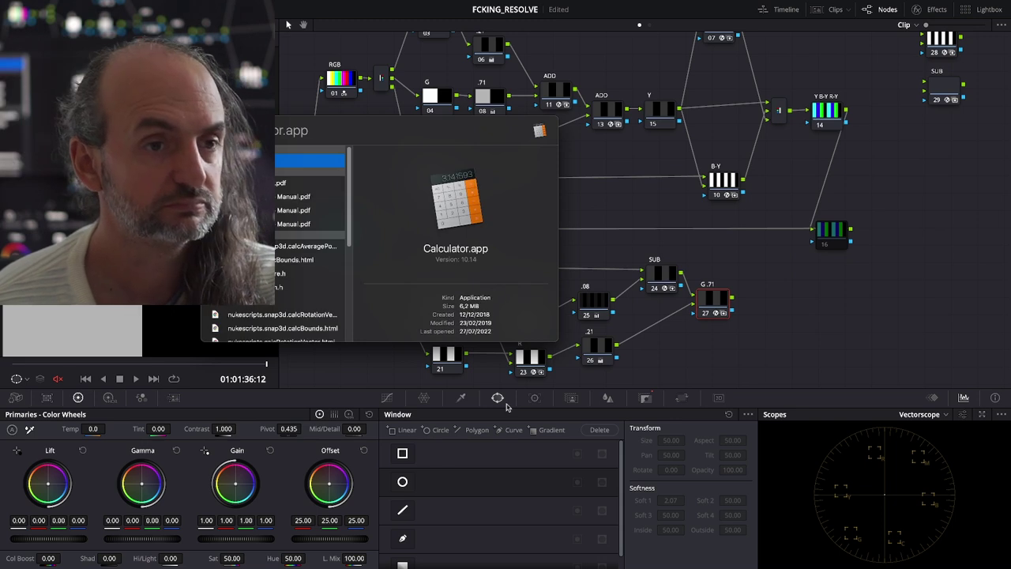
key(Escape)
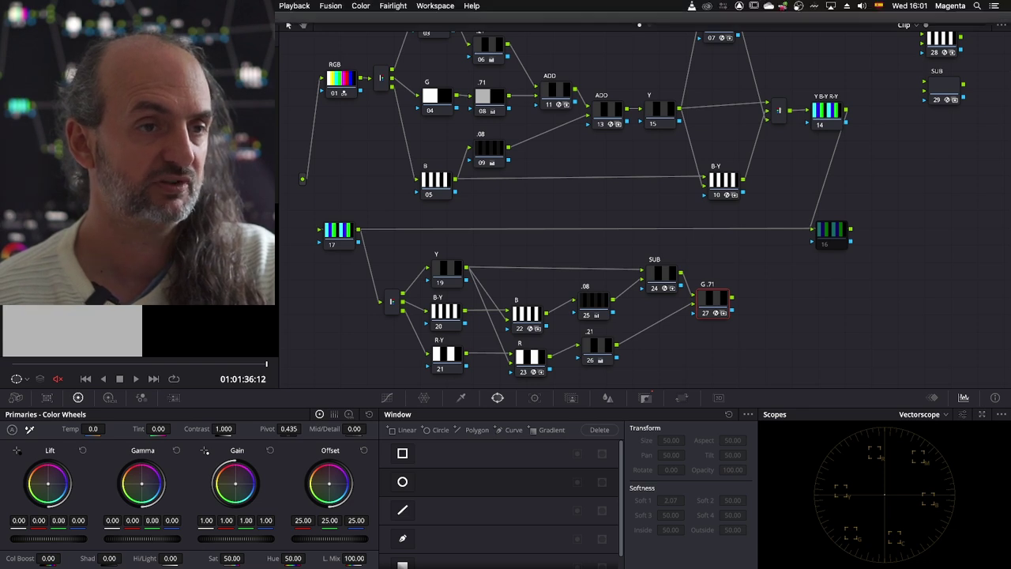
key(super+Tab)
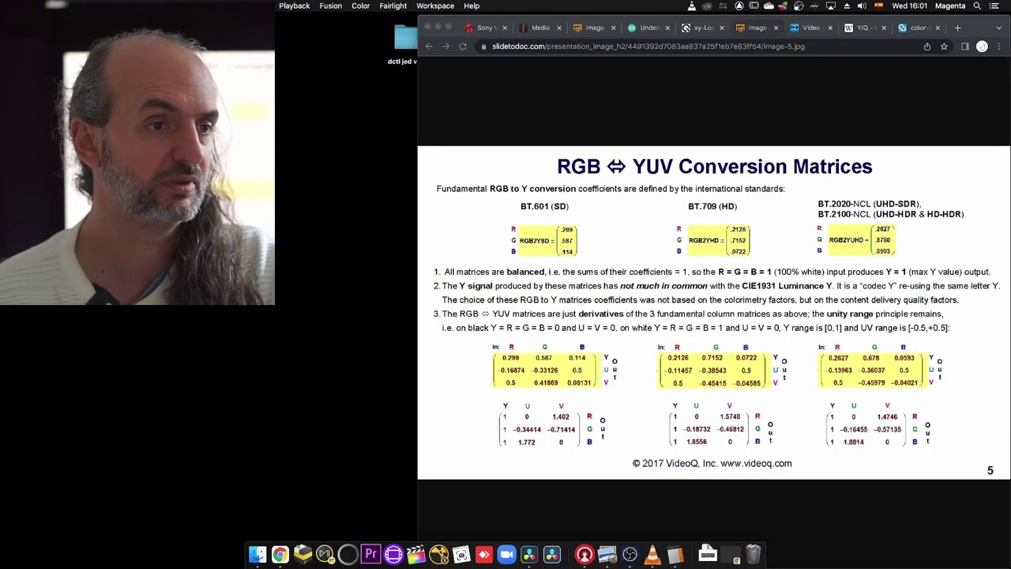
key(super+Tab)
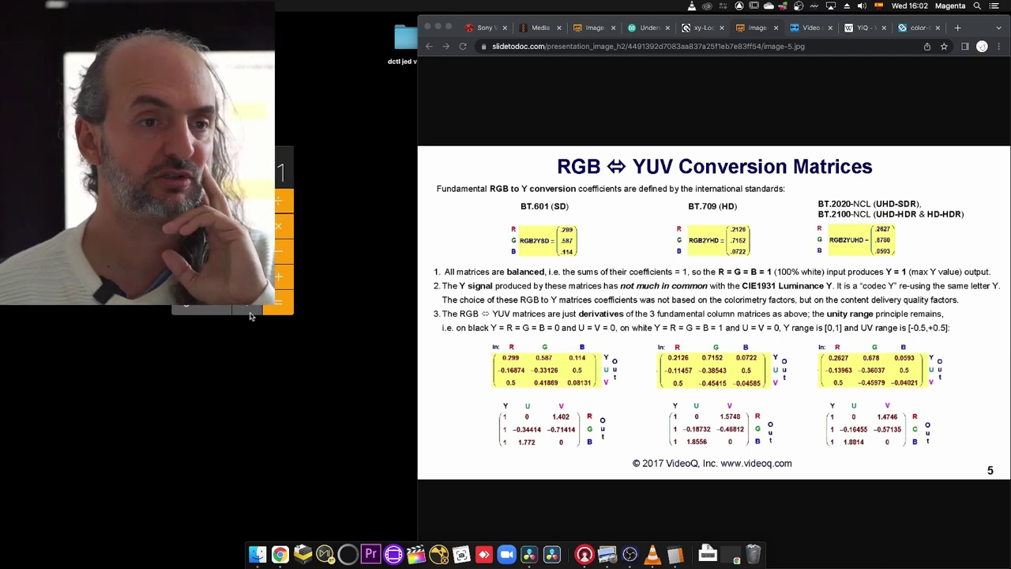
click(250, 311)
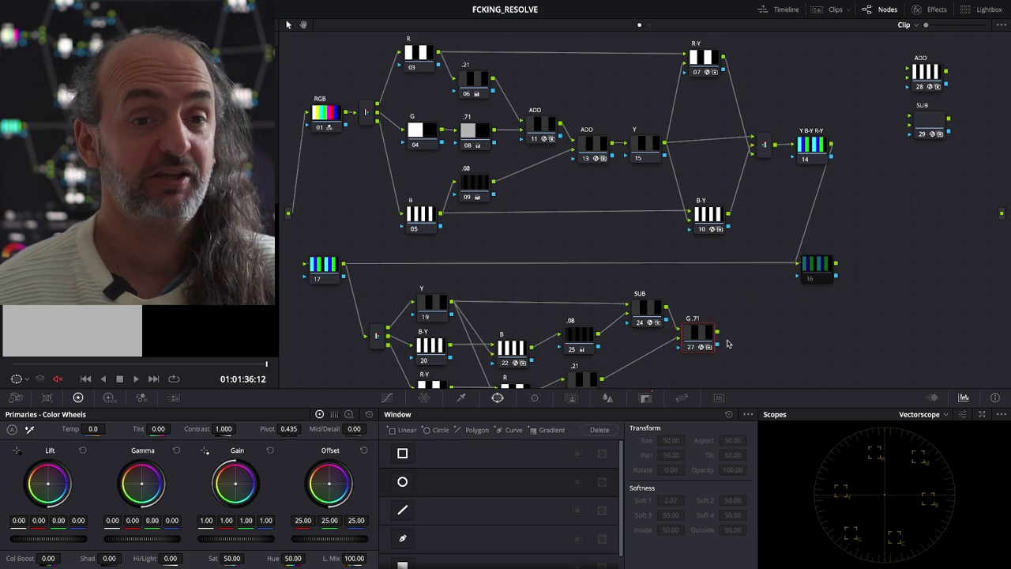
Step: Add a serial node after the G .71 node and raise its overall gain to about 1.38
click(710, 335)
drag(709, 336, 710, 339)
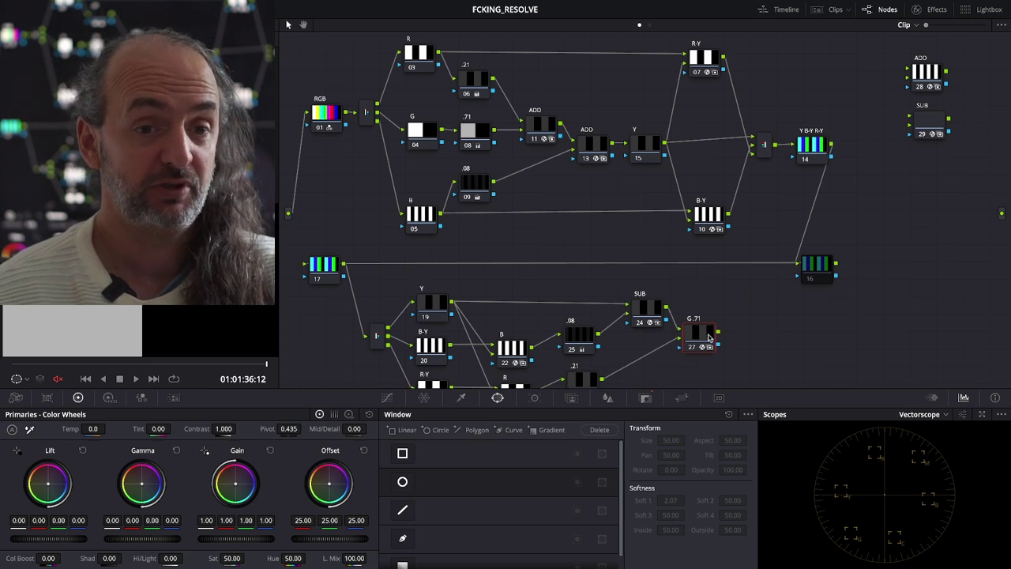
key(alt+s)
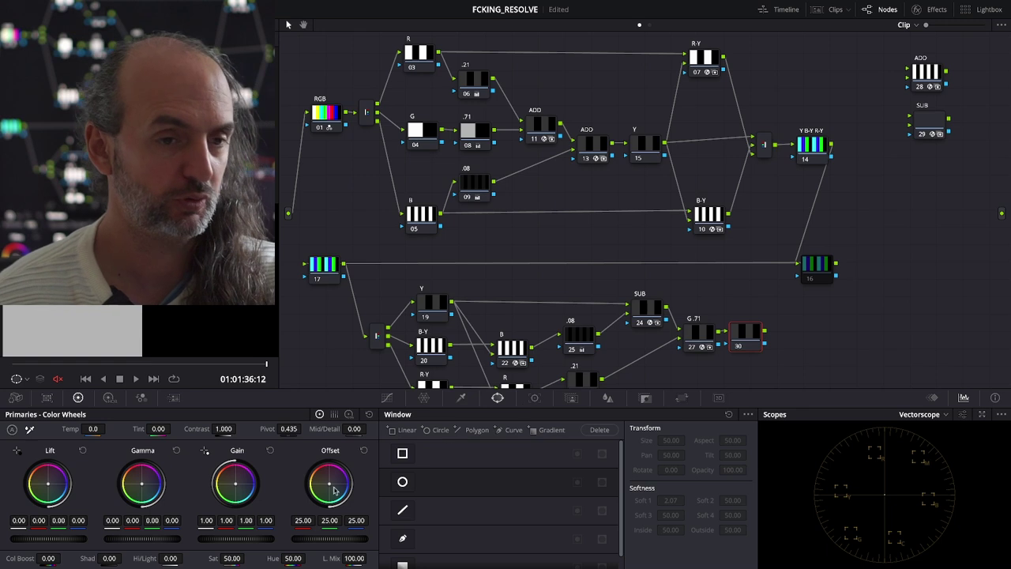
drag(236, 539, 282, 539)
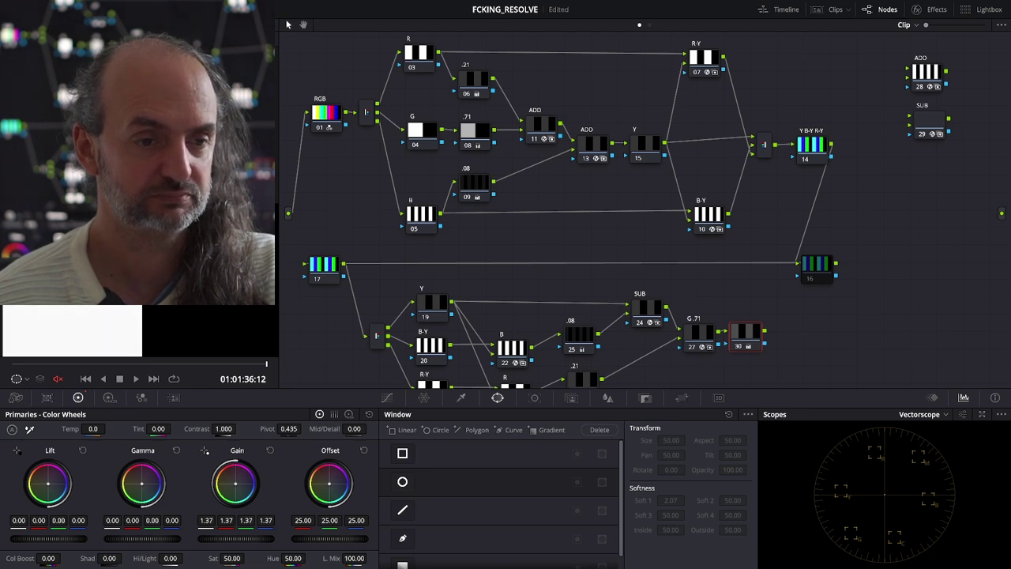
Step: Set the new node's red, green and blue gain to 1.40 each and label the node *1.4
click(225, 521)
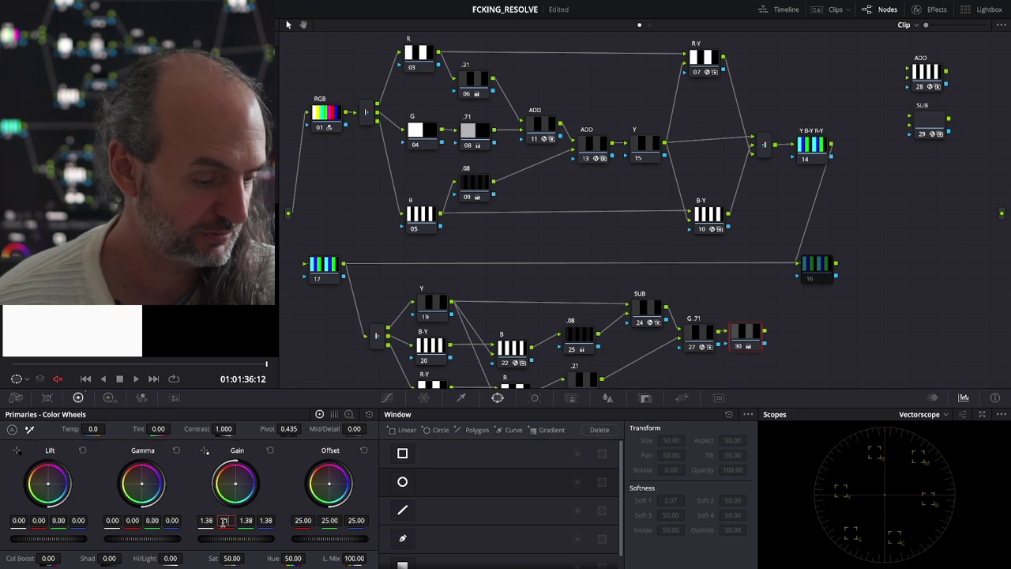
text(1.4)
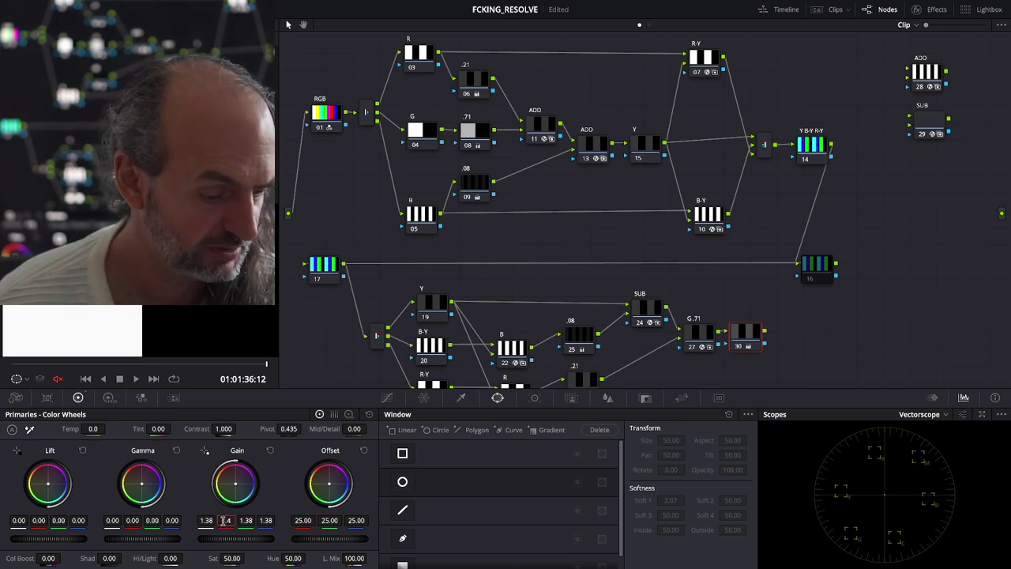
text(0)
click(245, 519)
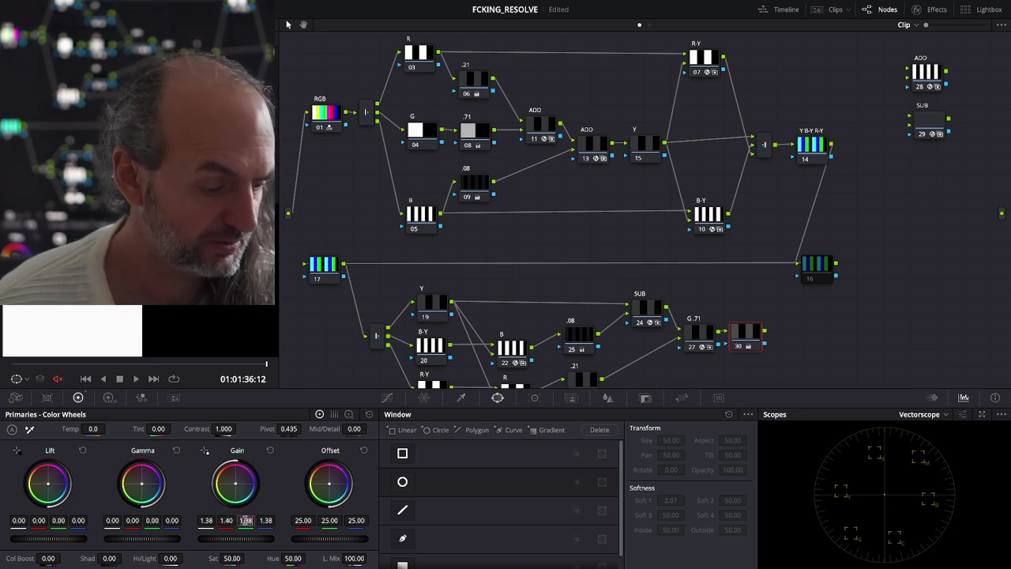
text(1.4)
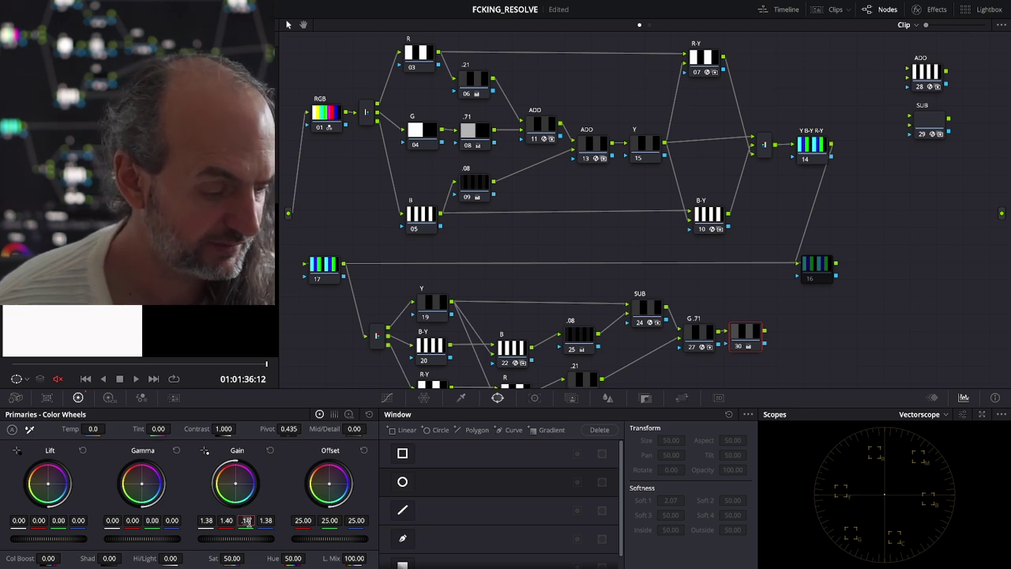
key(Return)
click(266, 520)
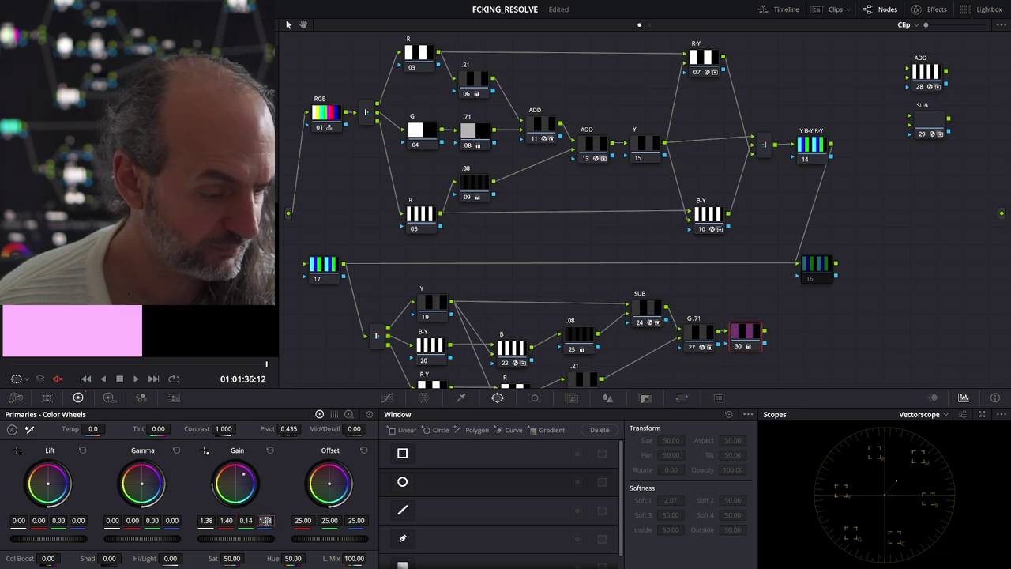
key(BackSpace)
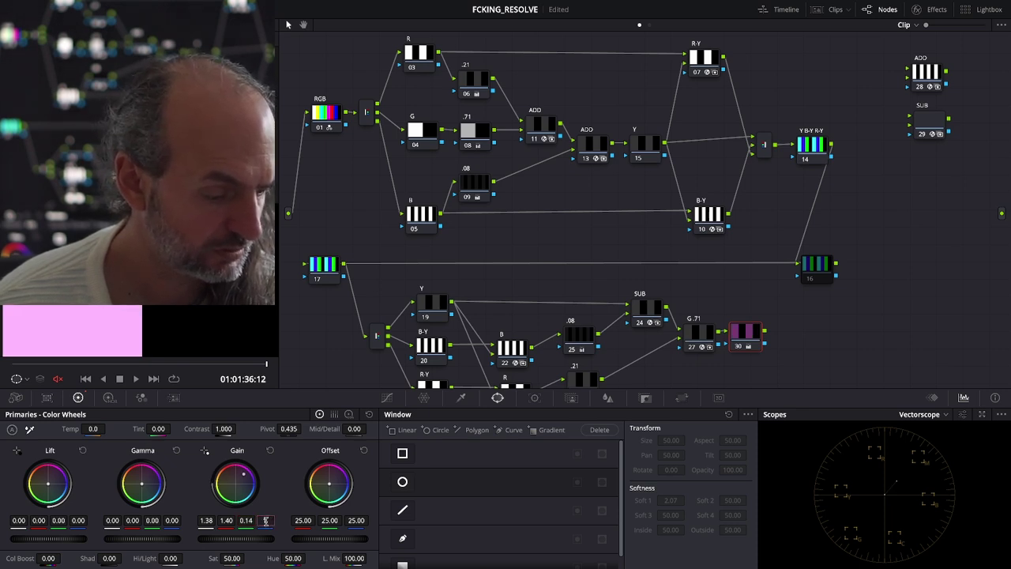
text(1.4)
key(Return)
click(246, 519)
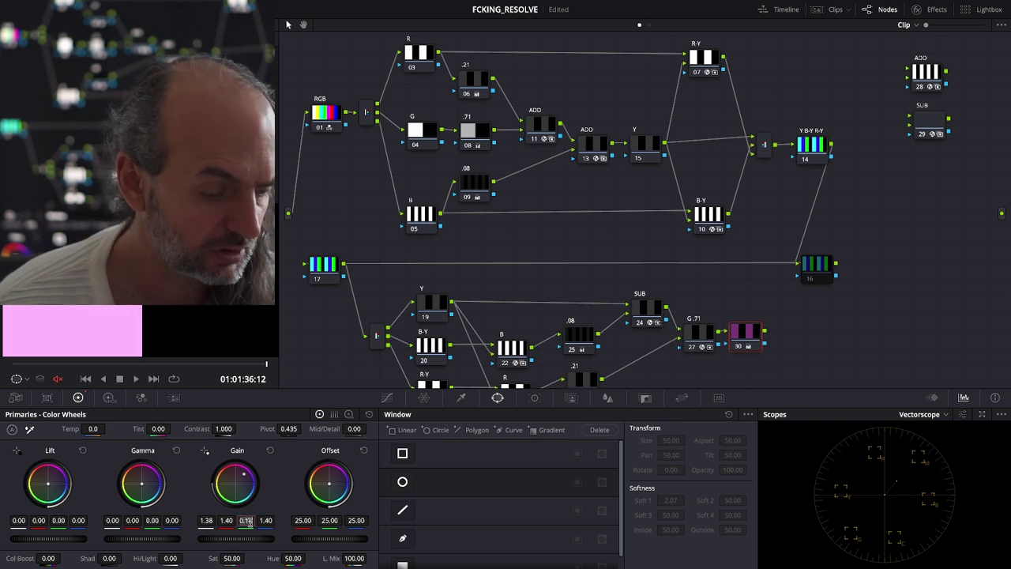
text(1)
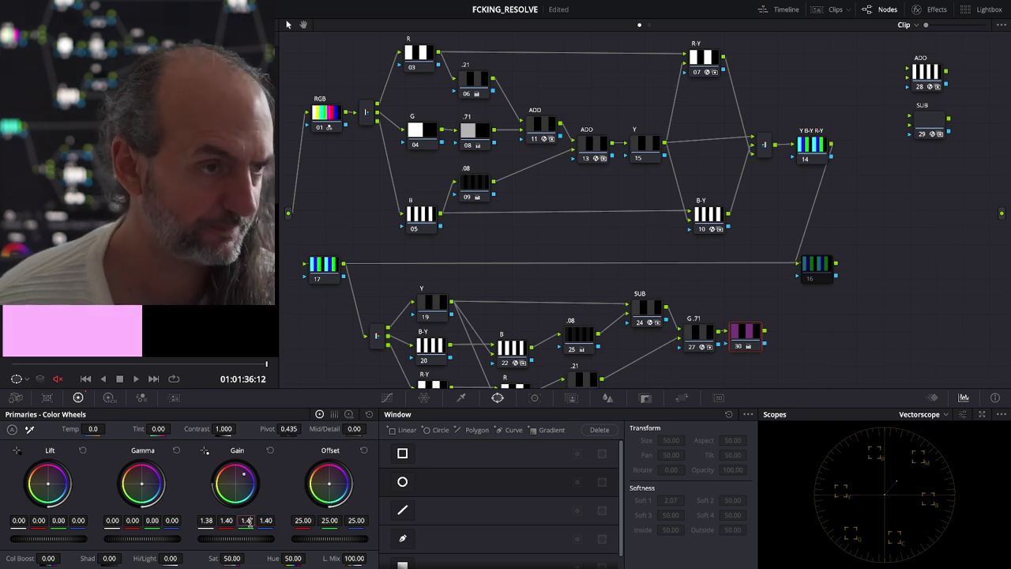
text(.4)
key(Return)
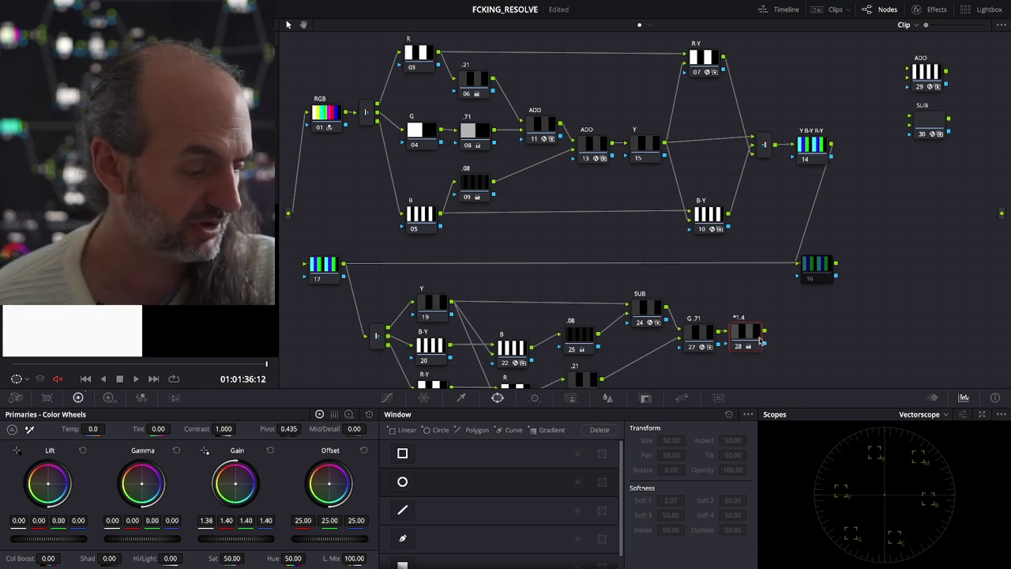
Step: Check the recovered R and *1.4 nodes and add a Combiner node beside the *1.4 node
scroll(716, 213, down, 3)
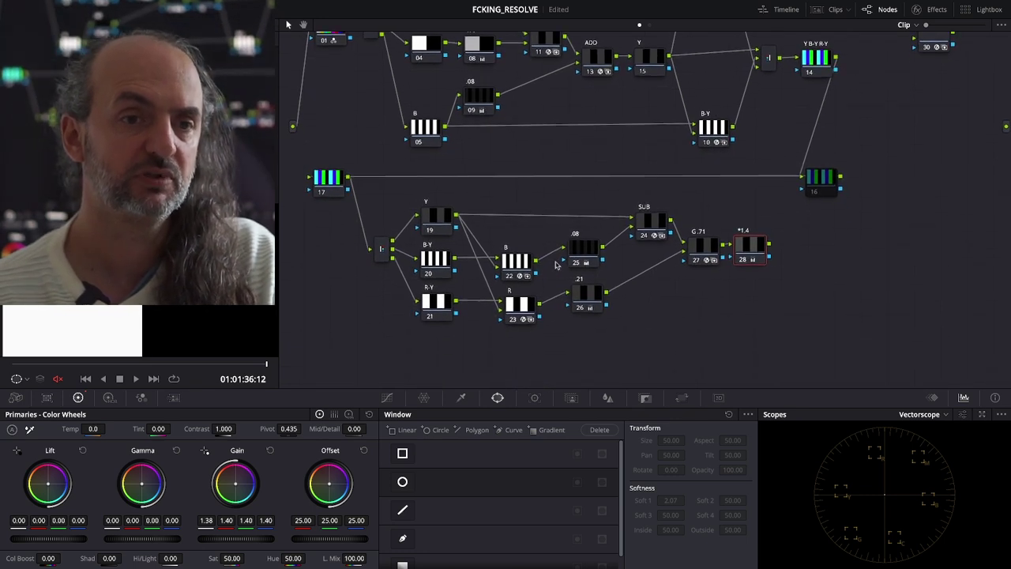
click(525, 308)
click(759, 248)
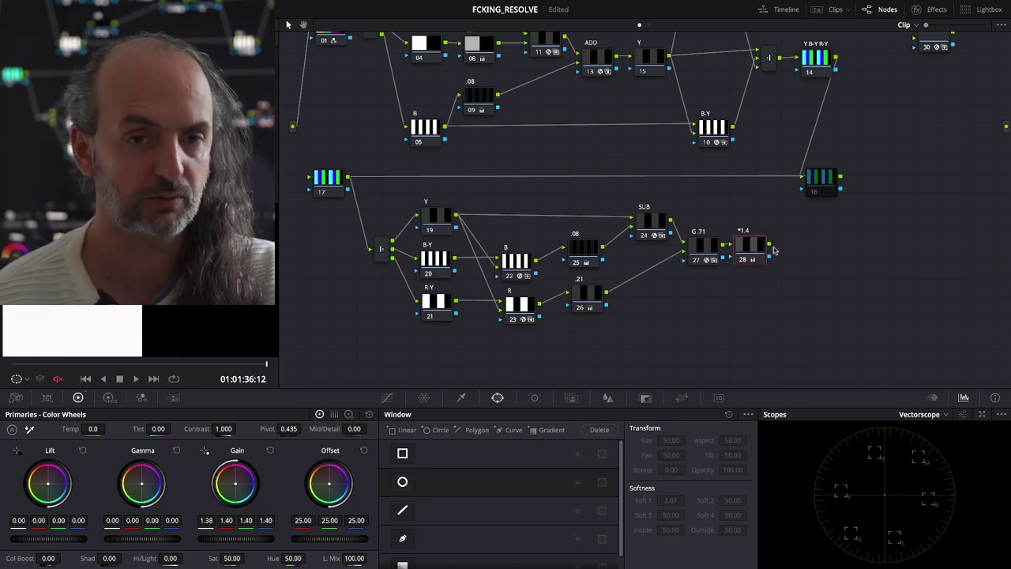
right_click(813, 248)
mouse_move(882, 267)
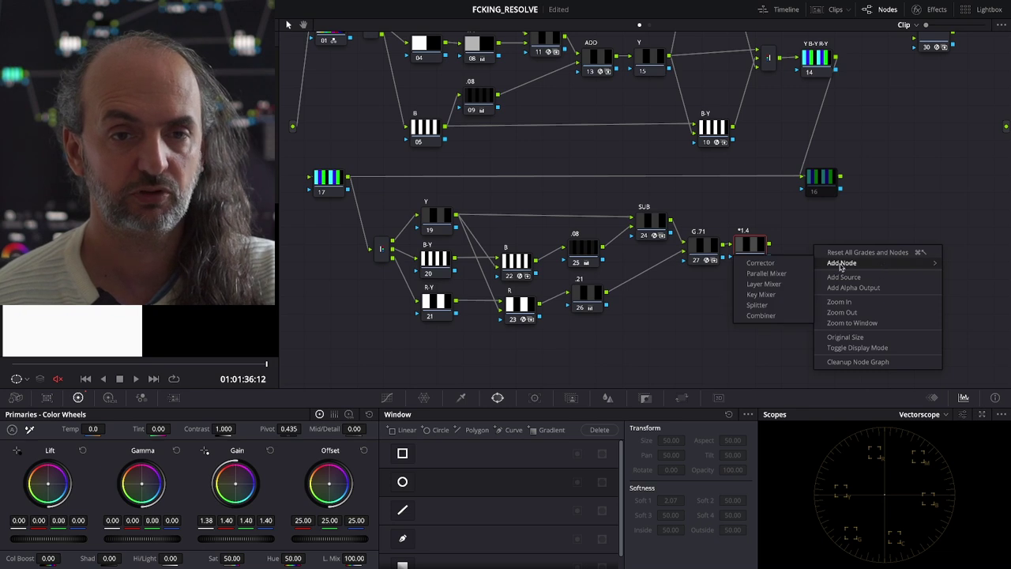
click(790, 319)
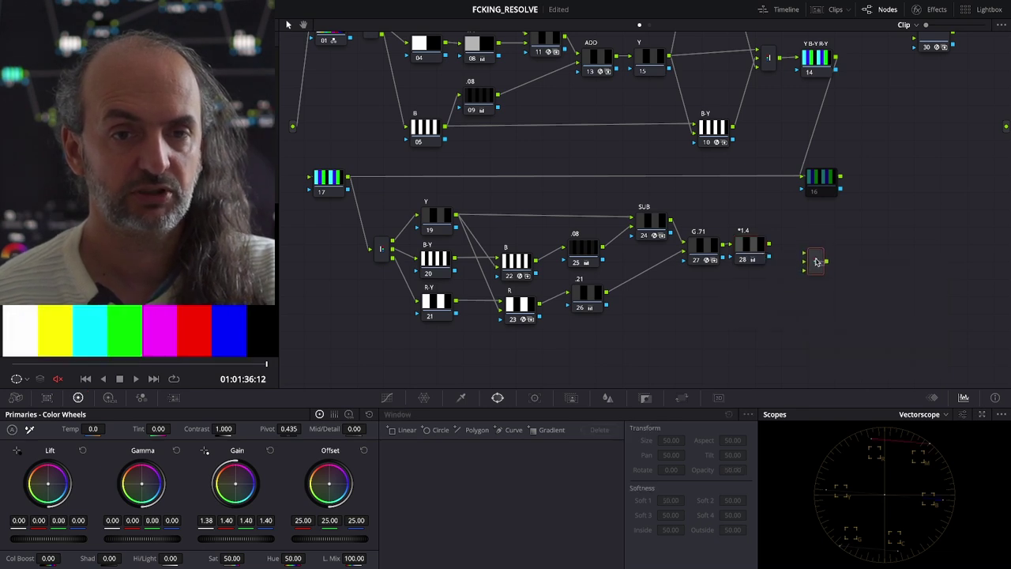
Step: Connect the .21, *1.4 and B nodes to the combiner's red, green and blue inputs, and add a serial node after it
click(751, 248)
drag(770, 246, 805, 248)
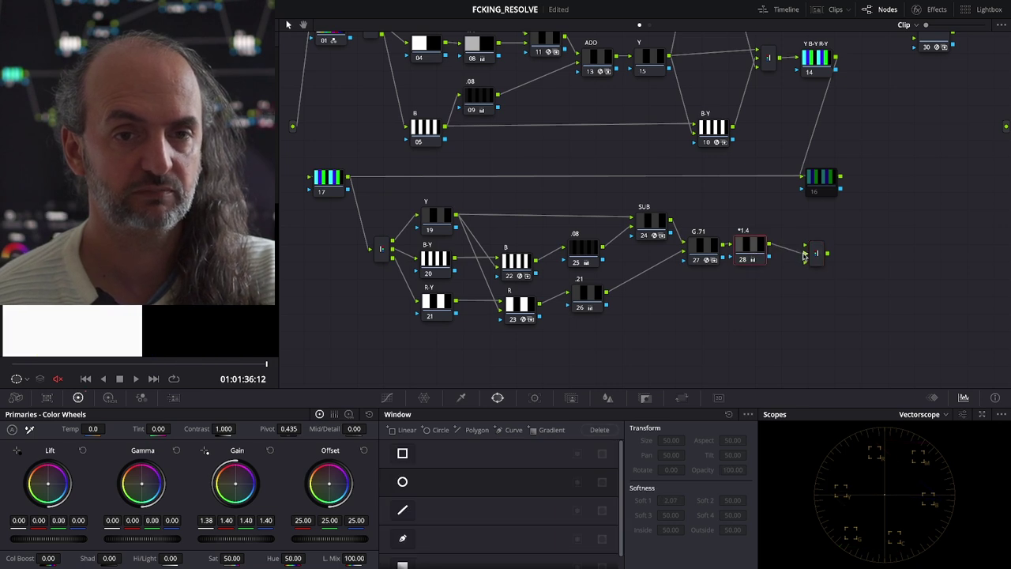
click(606, 293)
drag(606, 293, 816, 288)
click(520, 262)
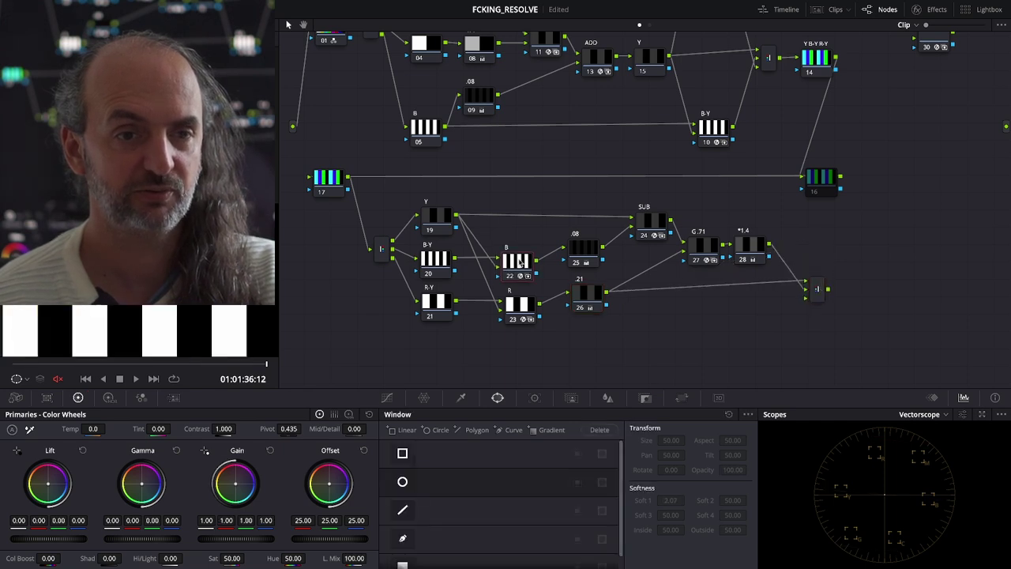
drag(536, 263, 812, 300)
click(816, 292)
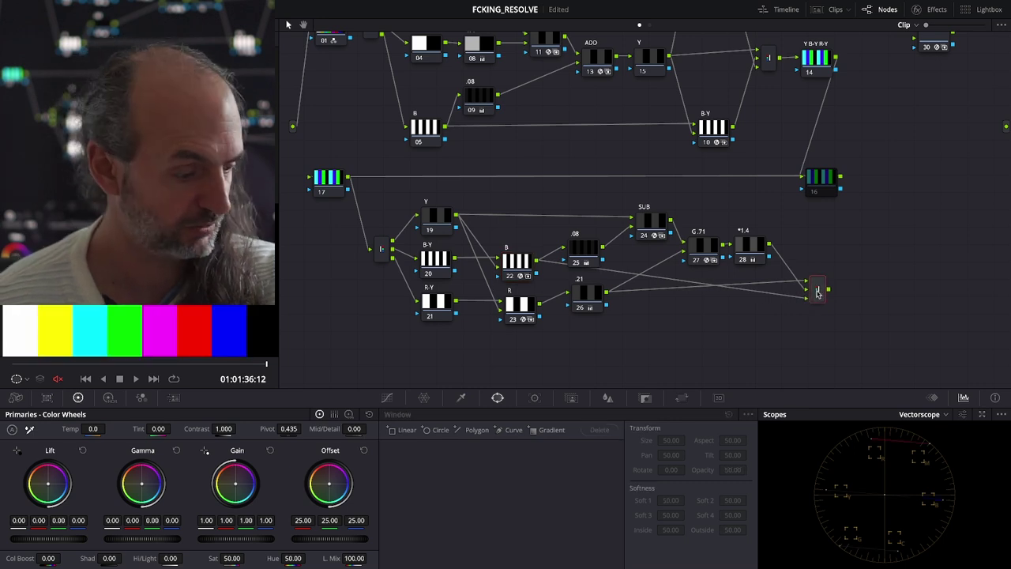
key(alt+s)
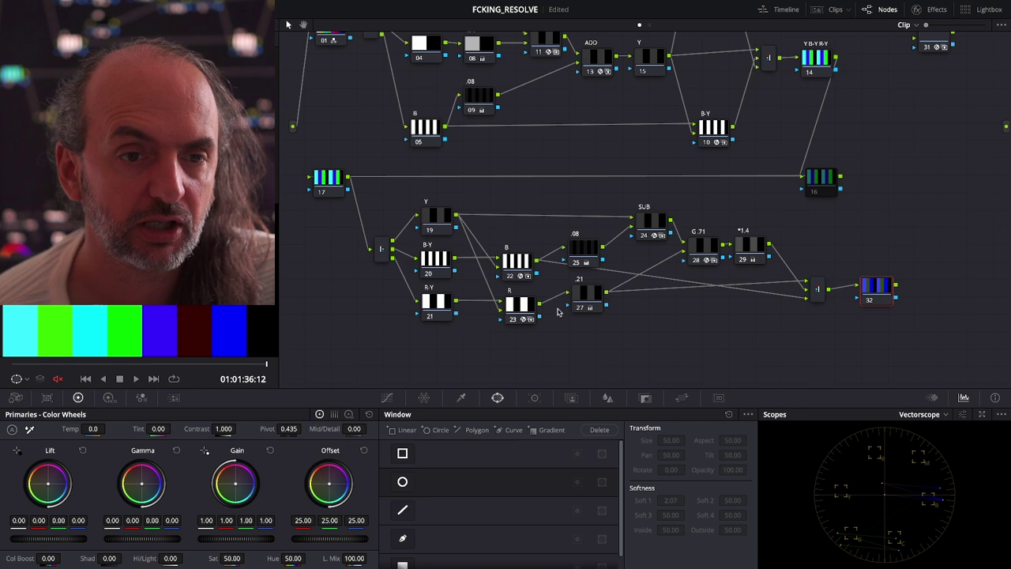
Step: Replace the .21 connection at the combiner's red input with the R node, and label the final node RGB
drag(540, 306, 807, 286)
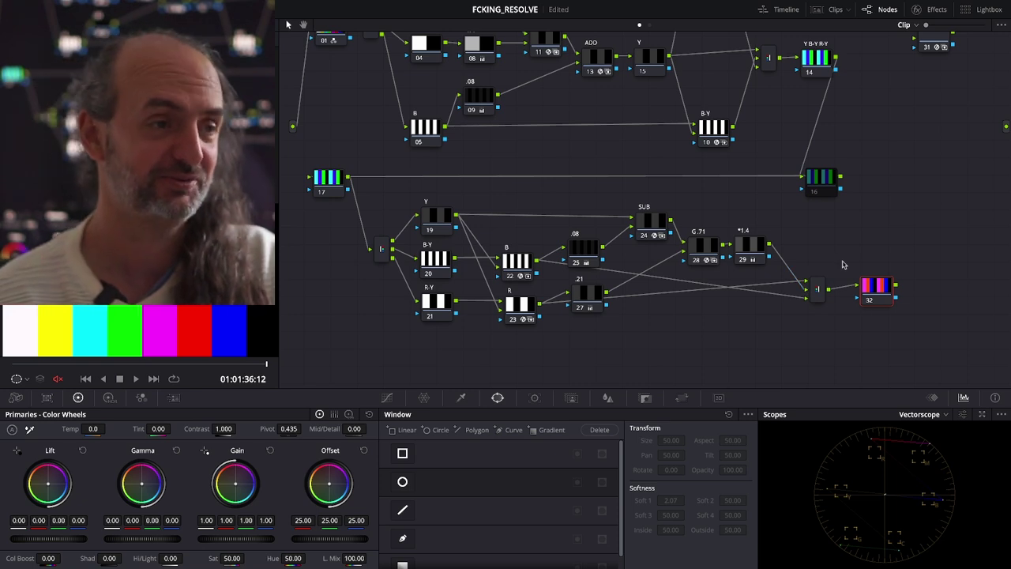
drag(867, 295, 859, 296)
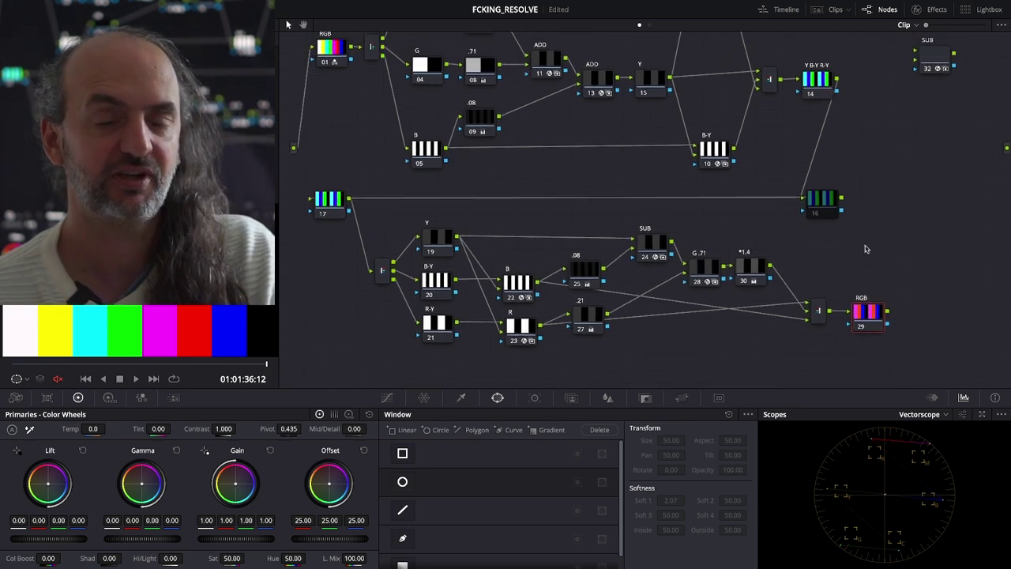
scroll(853, 297, up, 2)
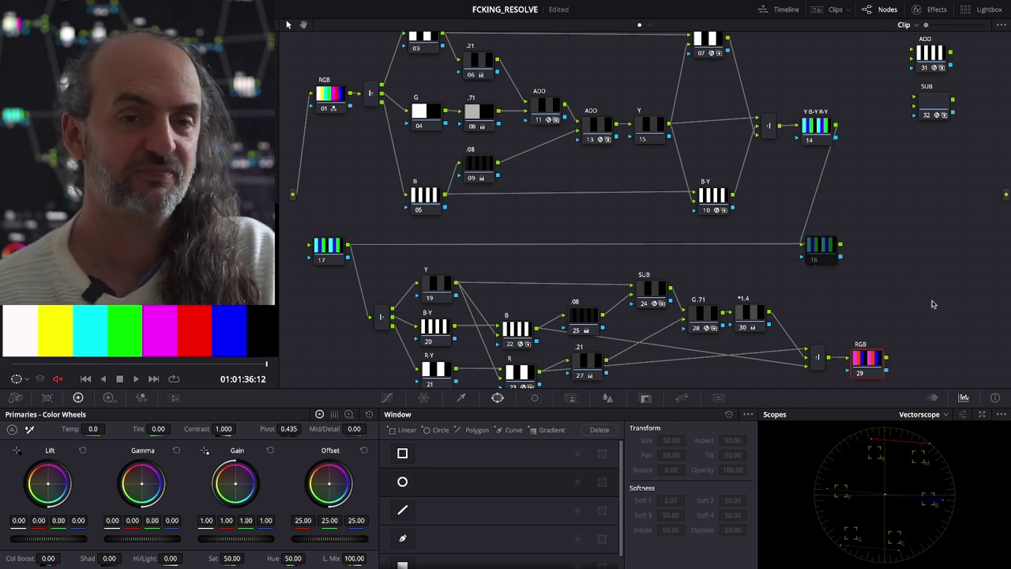
Step: Check the Y, B-Y and R-Y nodes and connect the final RGB node to the node graph's output
click(655, 128)
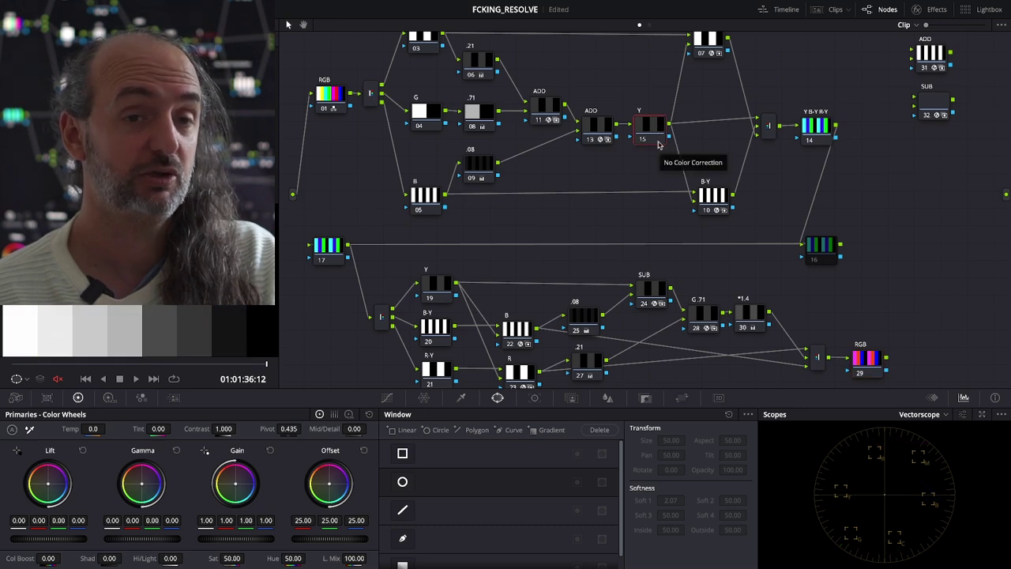
click(713, 199)
click(707, 46)
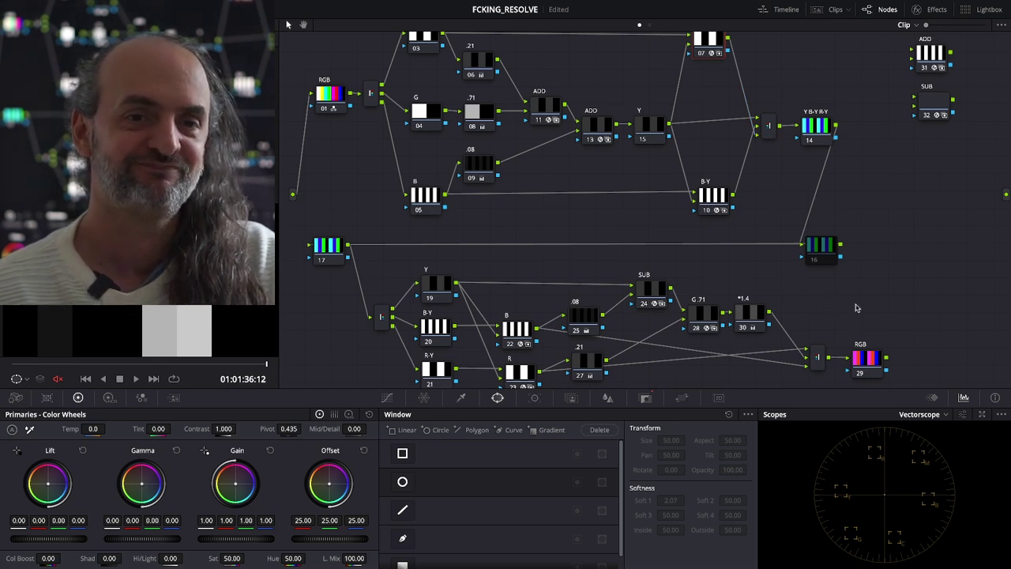
drag(887, 358, 1007, 194)
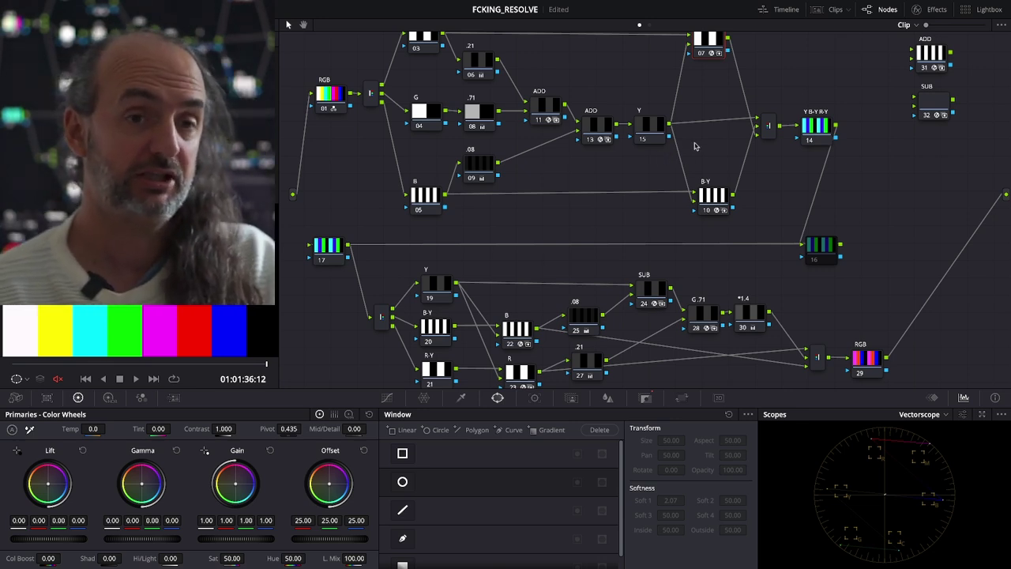
Step: Add one serial node after the R-Y node and another after the B-Y node
scroll(695, 146, up, 2)
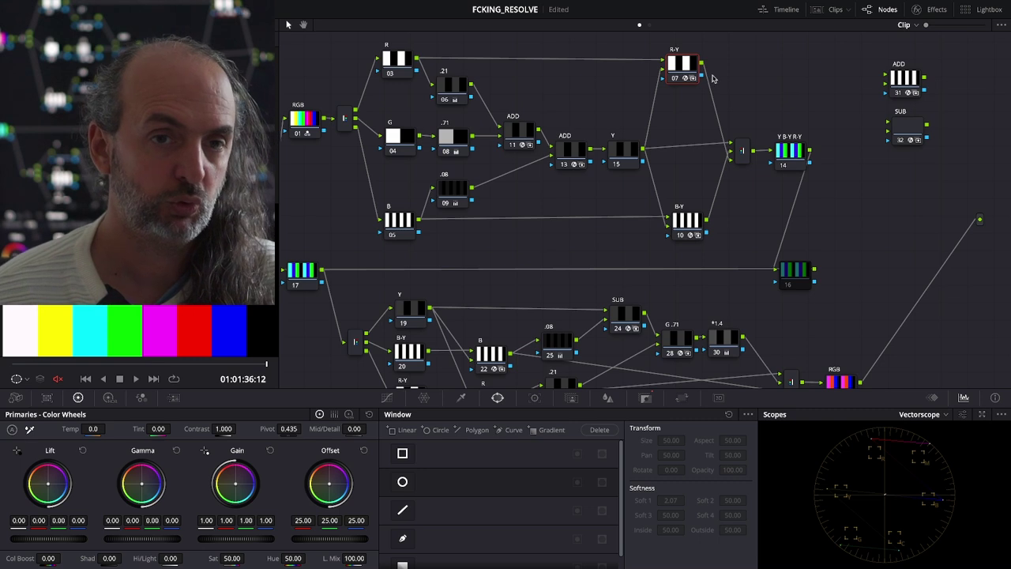
key(alt+s)
click(685, 221)
key(alt+s)
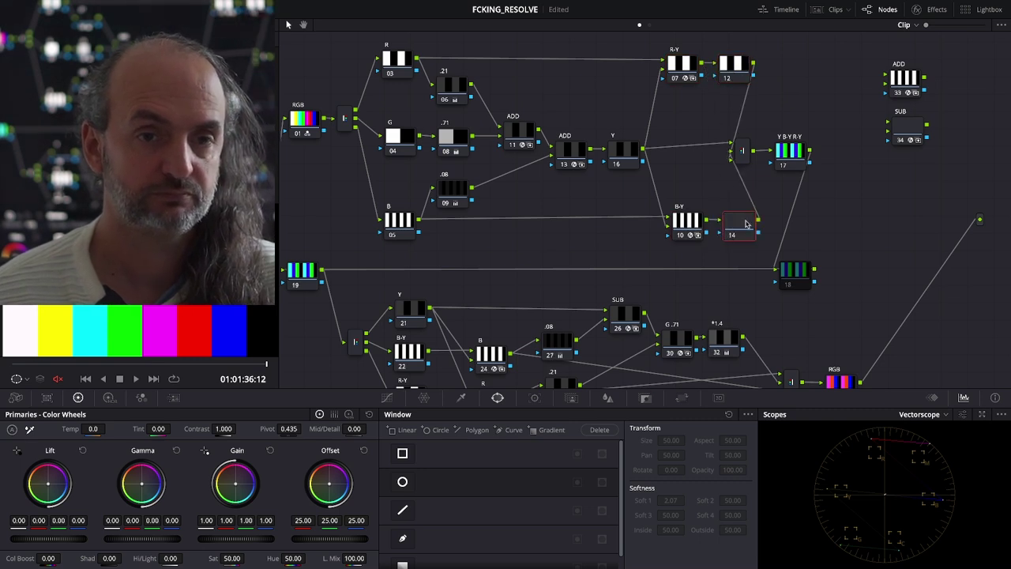
Step: Lower the gain of the new node after R-Y to 0.07
click(738, 78)
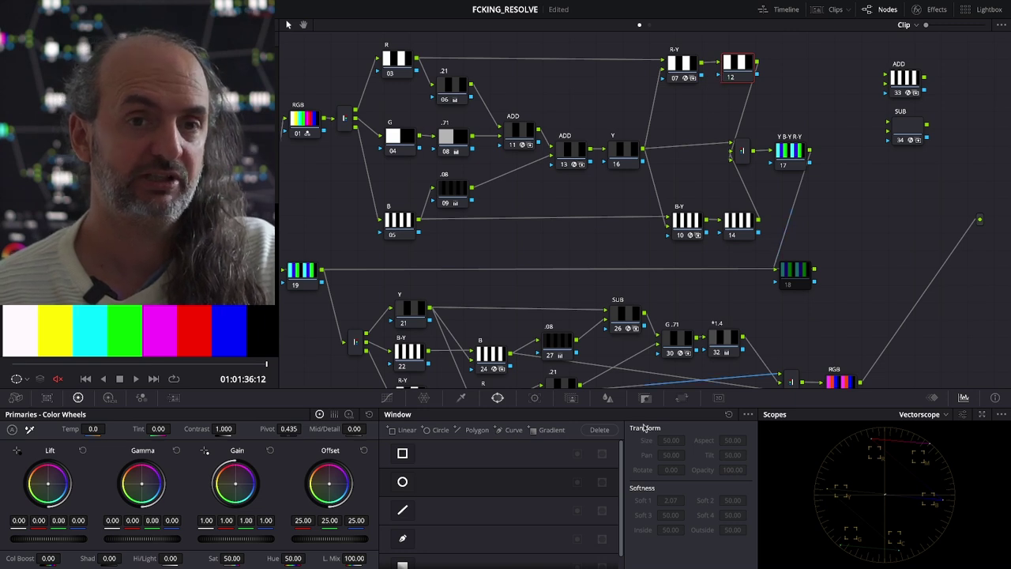
drag(256, 539, 222, 540)
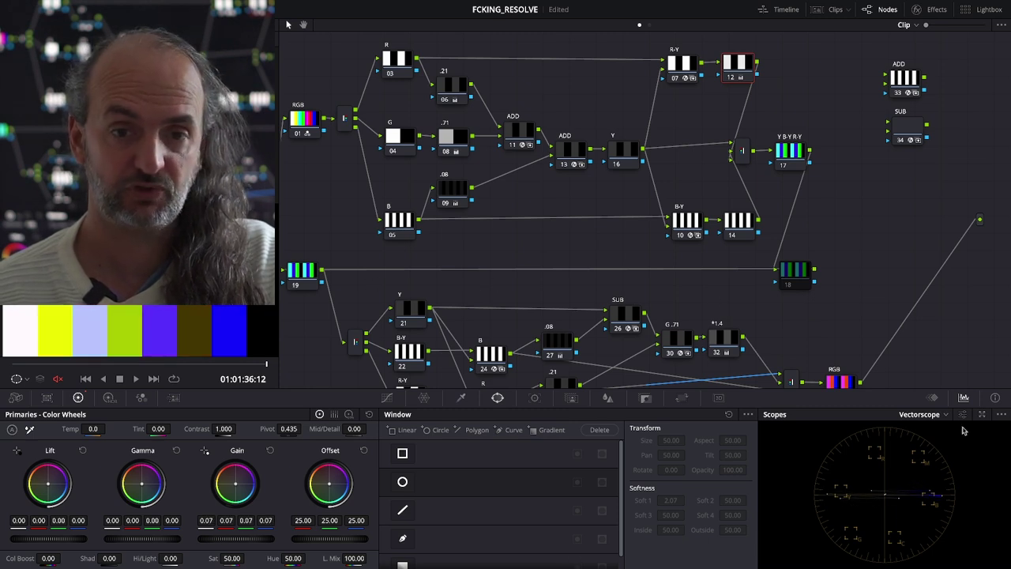
Step: Open a separate Scopes window with vectorscope and YCbCr parade side by side, and place it over the lower part of the node graph
click(933, 397)
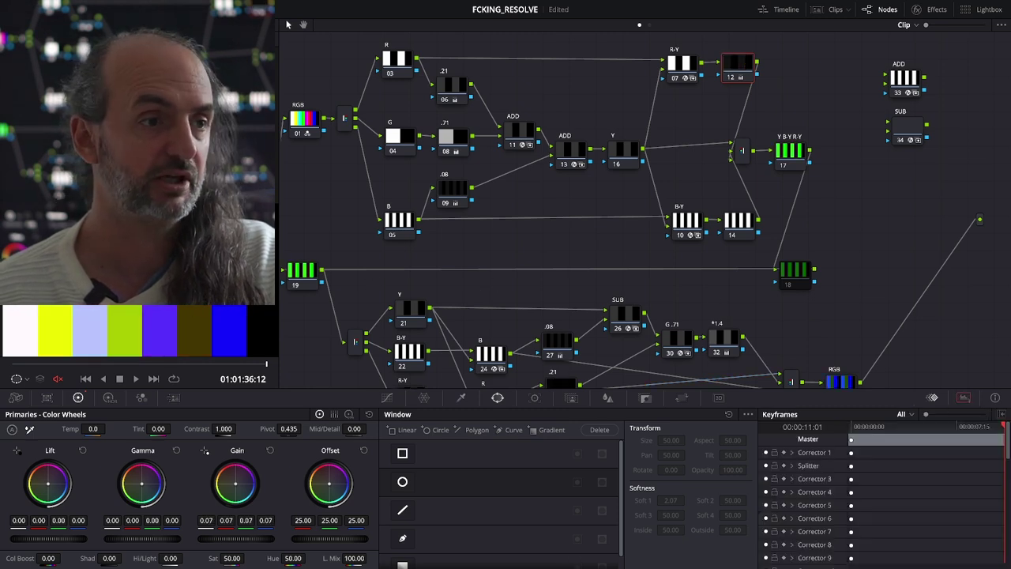
key(ctrl+shift+w)
drag(109, 397, 843, 173)
click(943, 161)
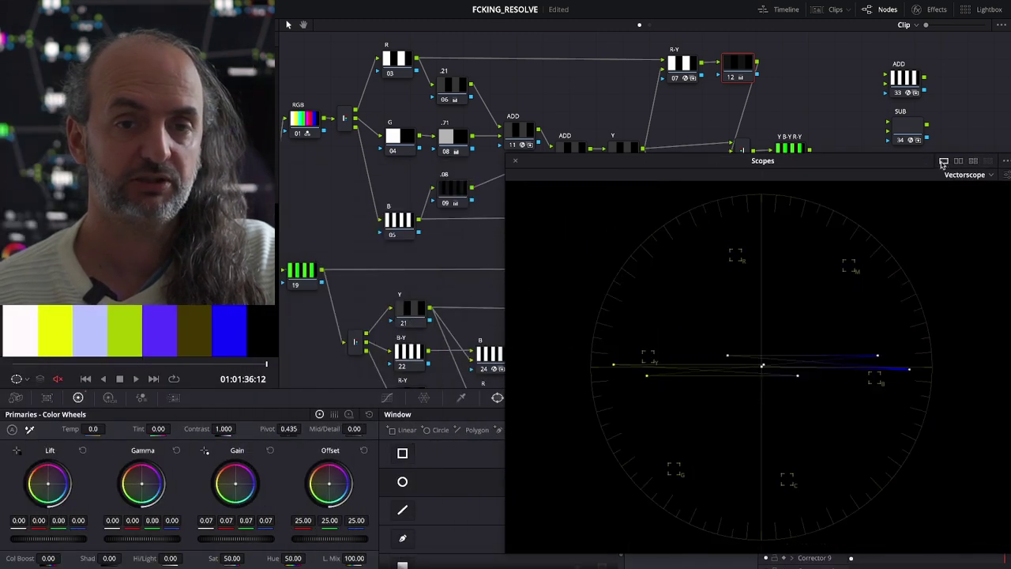
click(958, 162)
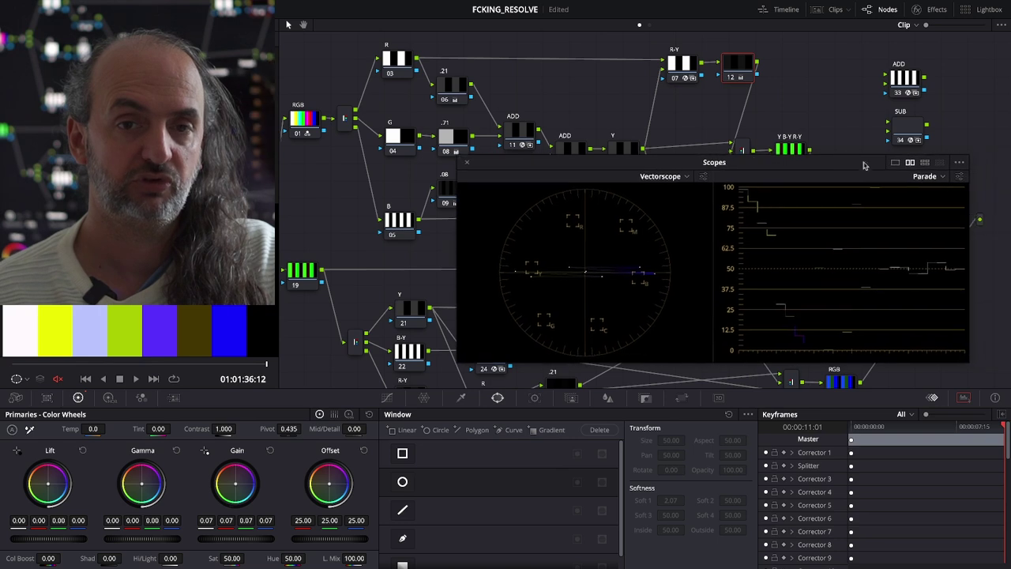
click(960, 176)
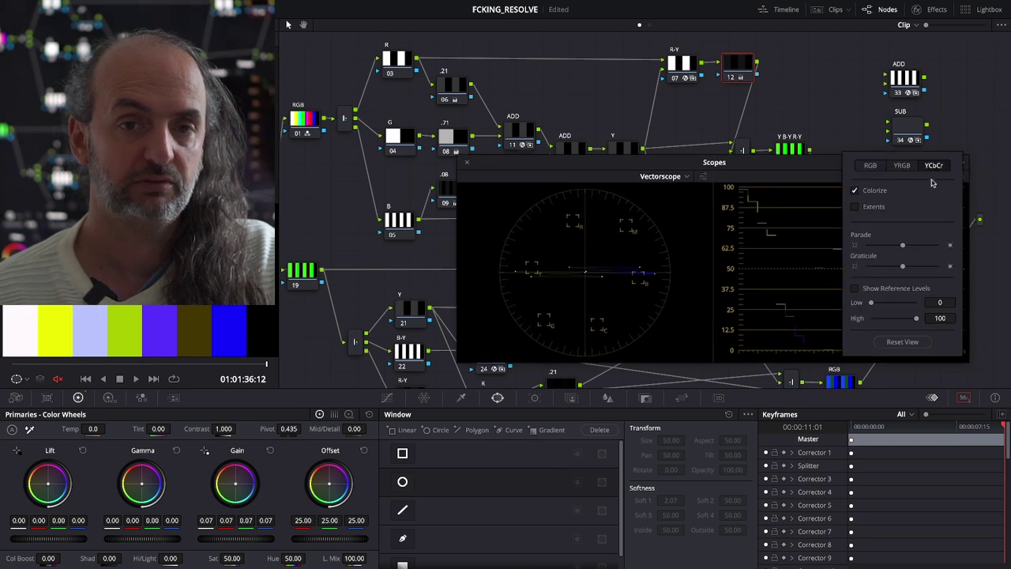
click(684, 192)
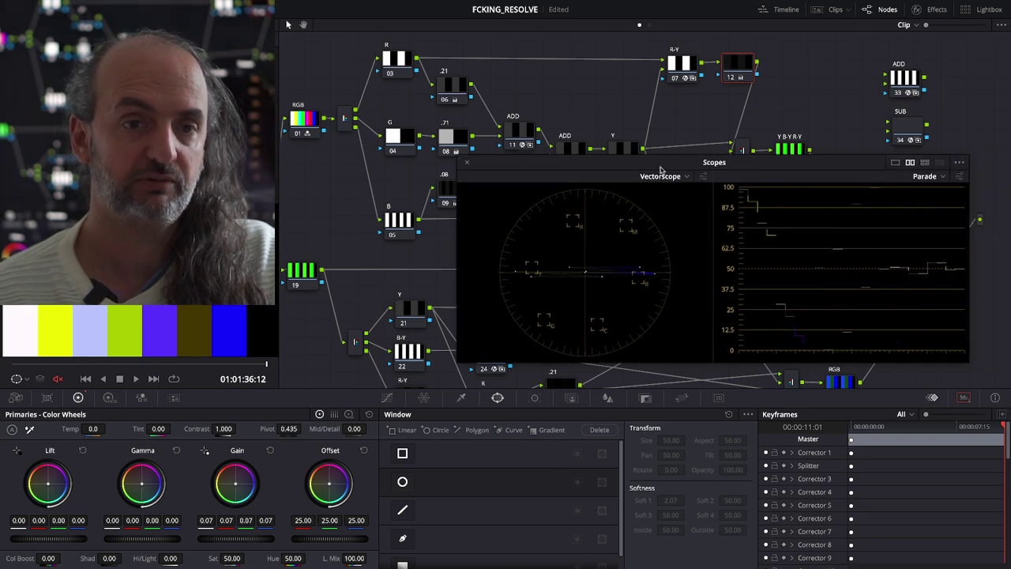
drag(651, 165, 685, 219)
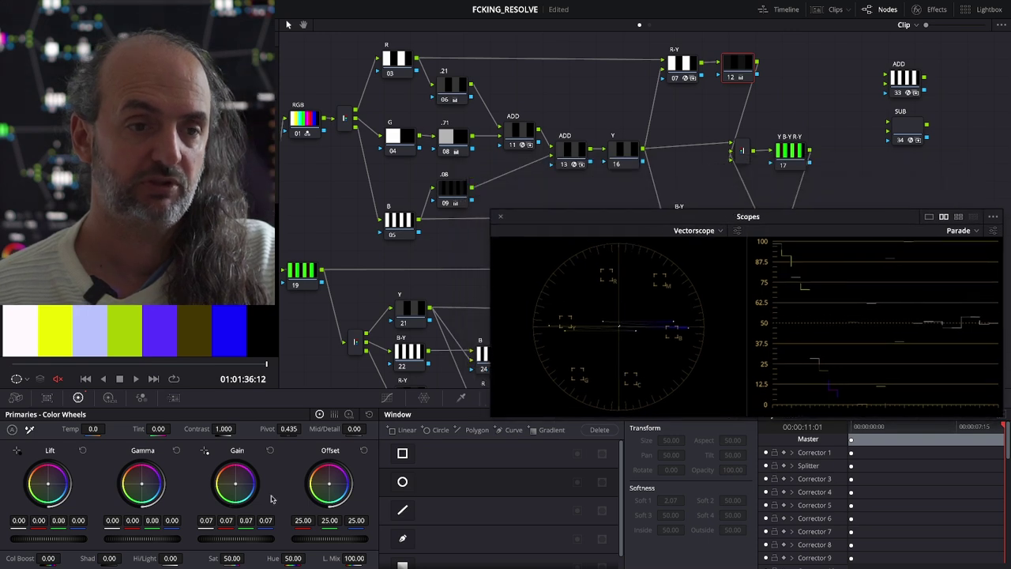
Step: Try a gain of 0.28 on the node after R-Y and reset its gain
click(270, 450)
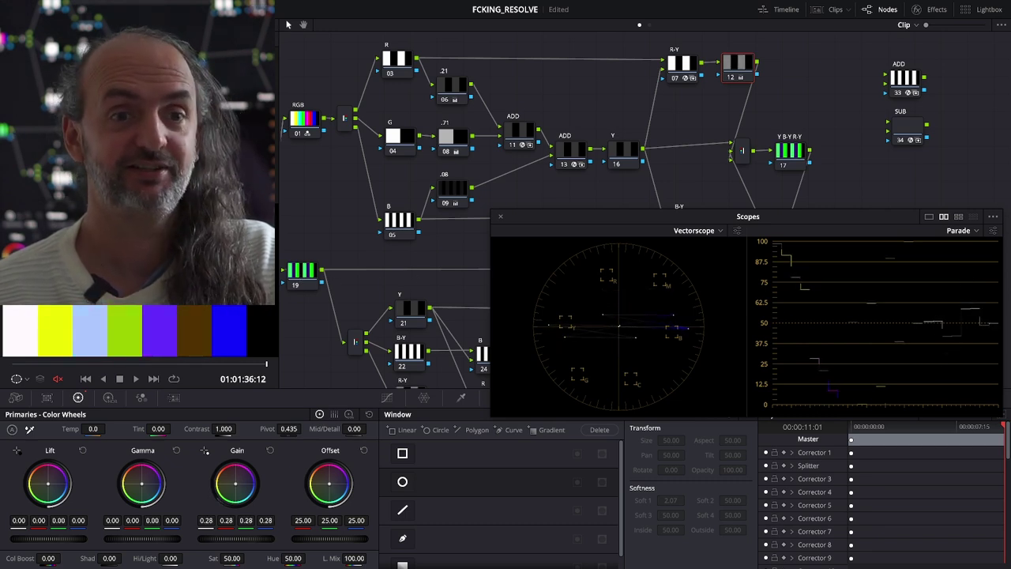
click(269, 450)
Step: Lower the gain of the new node after B-Y to 0.01 and label the node H
scroll(707, 158, down, 2)
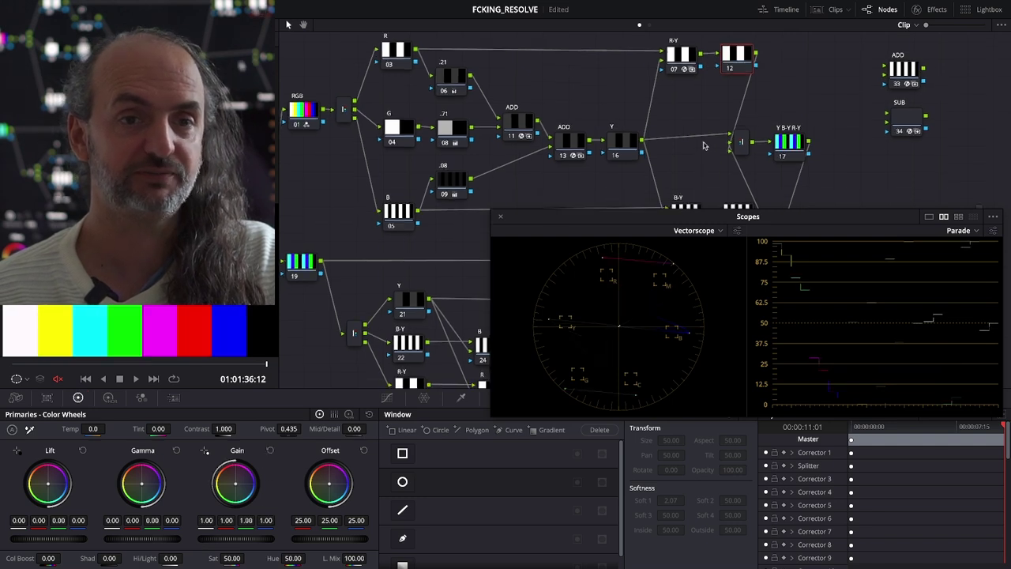
click(734, 199)
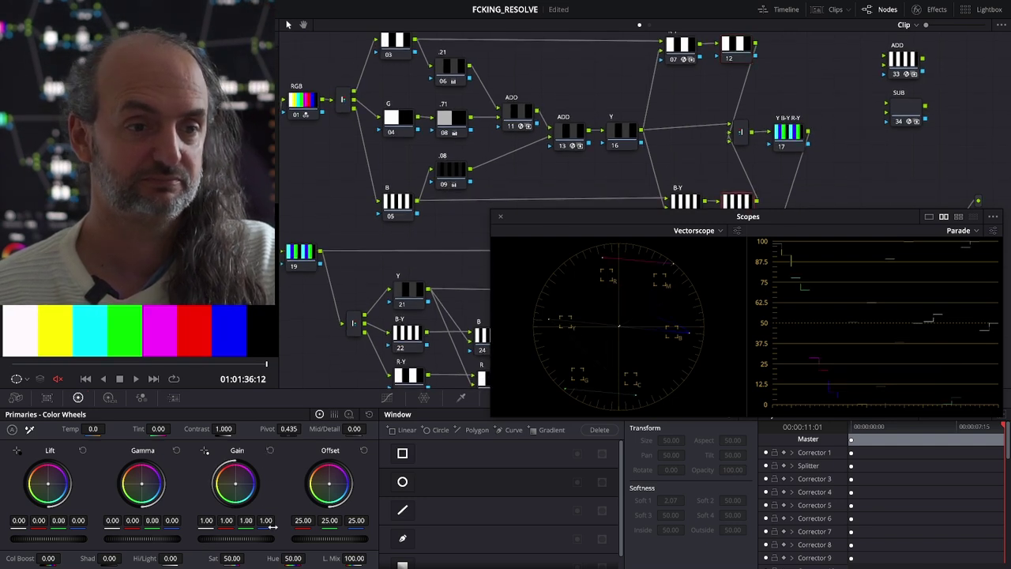
drag(259, 542, 209, 541)
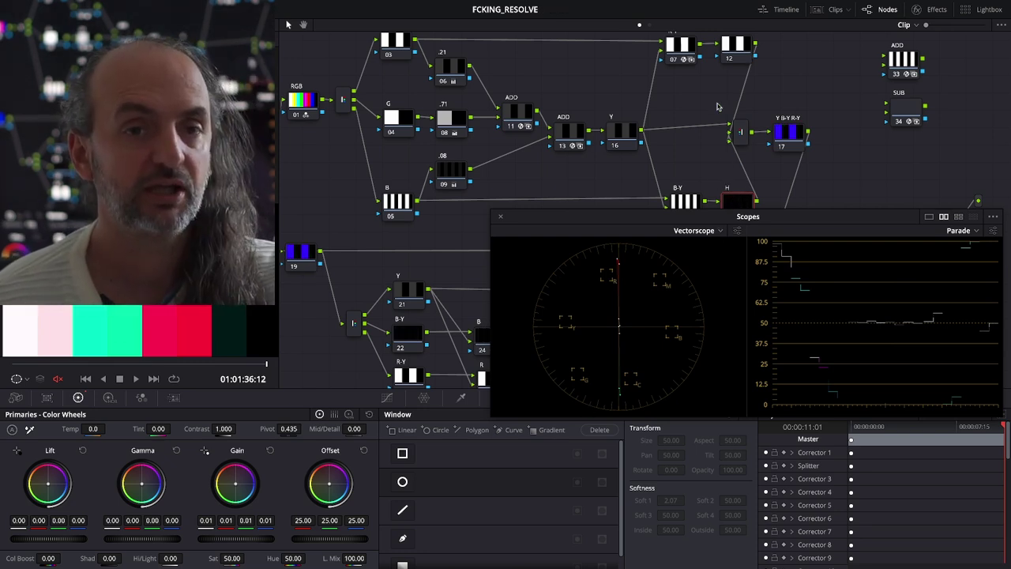
Step: Label the node after R-Y as V, move the V and H nodes closer together, and reset the H node's gain
drag(734, 43, 734, 60)
drag(742, 201, 740, 184)
click(734, 63)
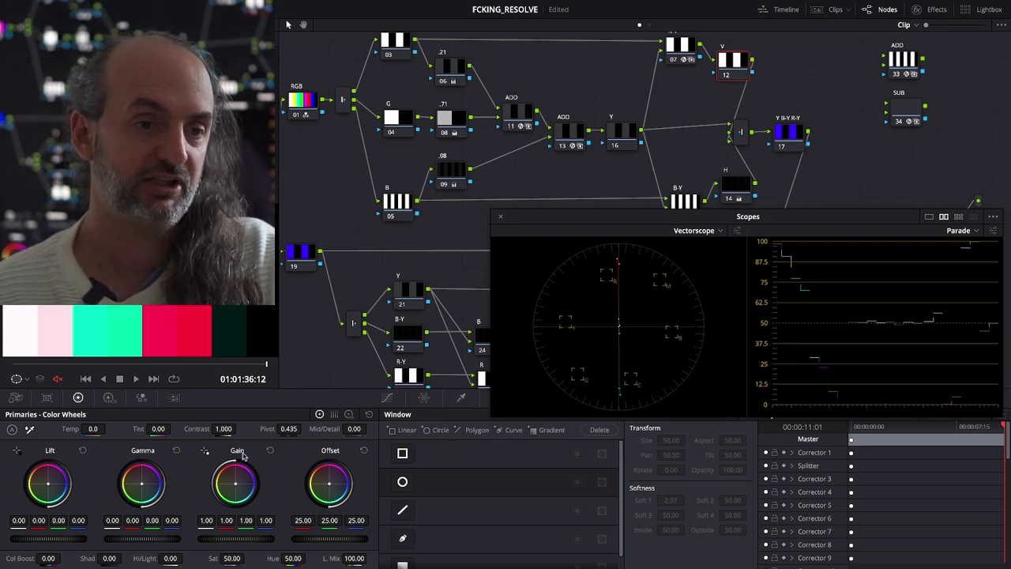
click(742, 196)
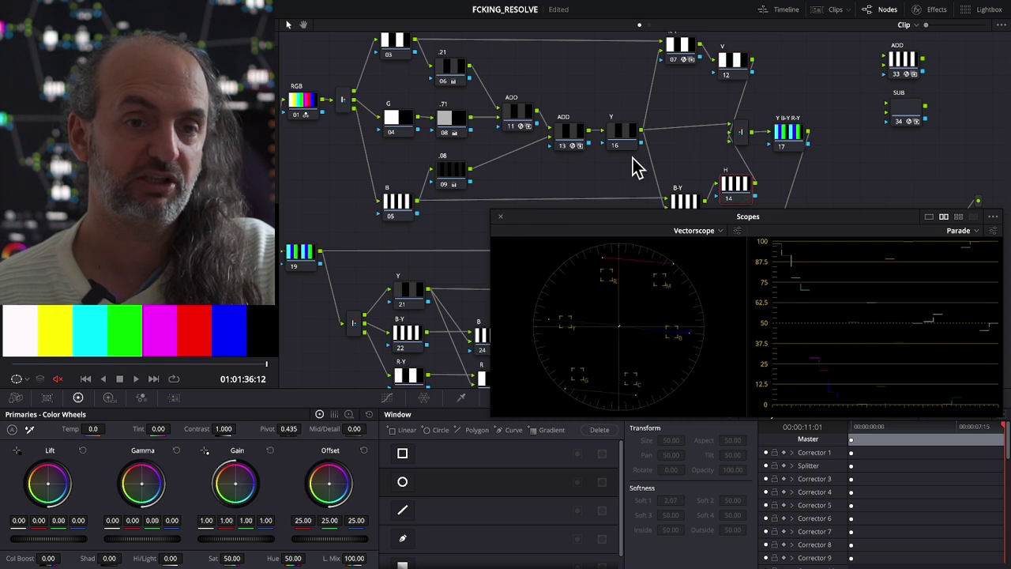
Step: Try a gain of 0.53 on the V node and reset its gain
click(728, 63)
drag(256, 541, 221, 541)
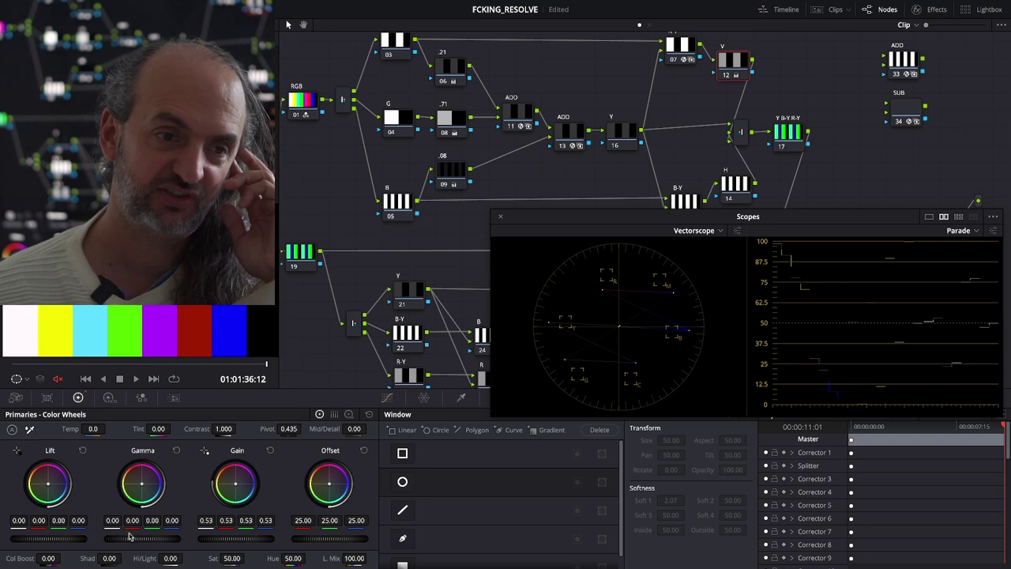
click(269, 450)
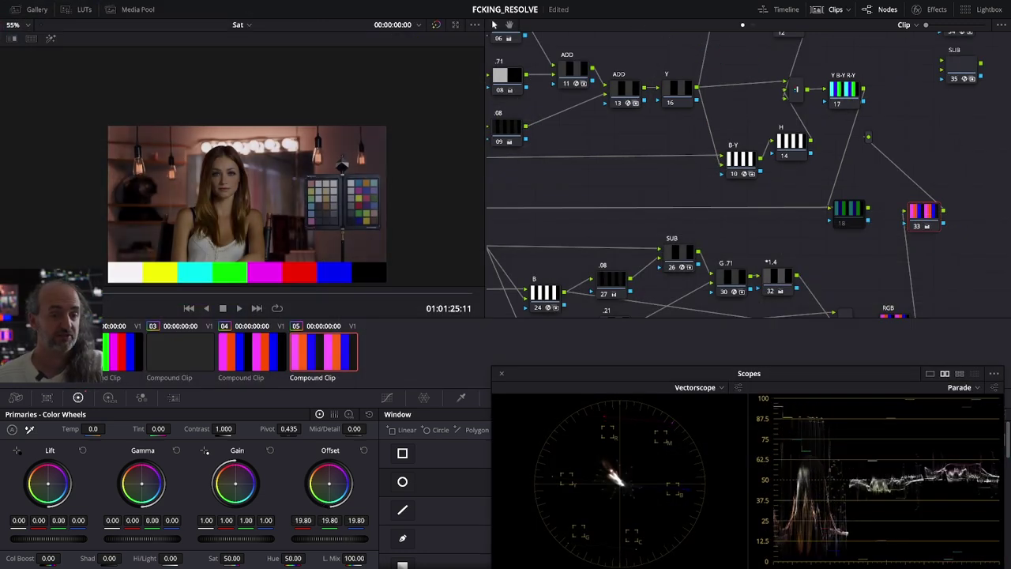
Step: Raise the offset of the last node, after RGB, to 47.60 for all channels, keeping its gain at default
drag(330, 537, 446, 521)
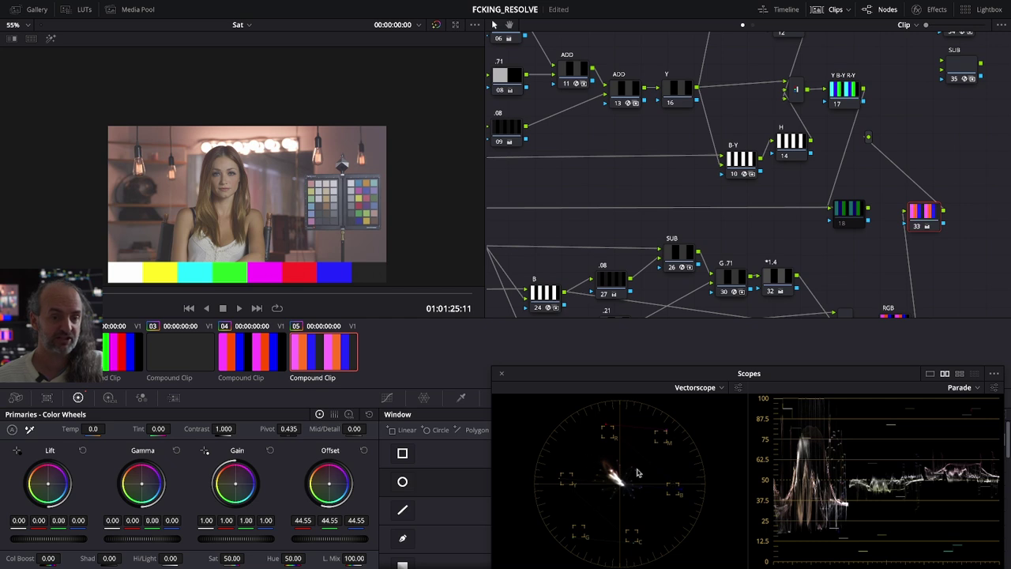
mouse_move(244, 544)
mouse_down()
mouse_move(233, 544)
mouse_move(264, 543)
mouse_move(248, 543)
mouse_up()
click(270, 450)
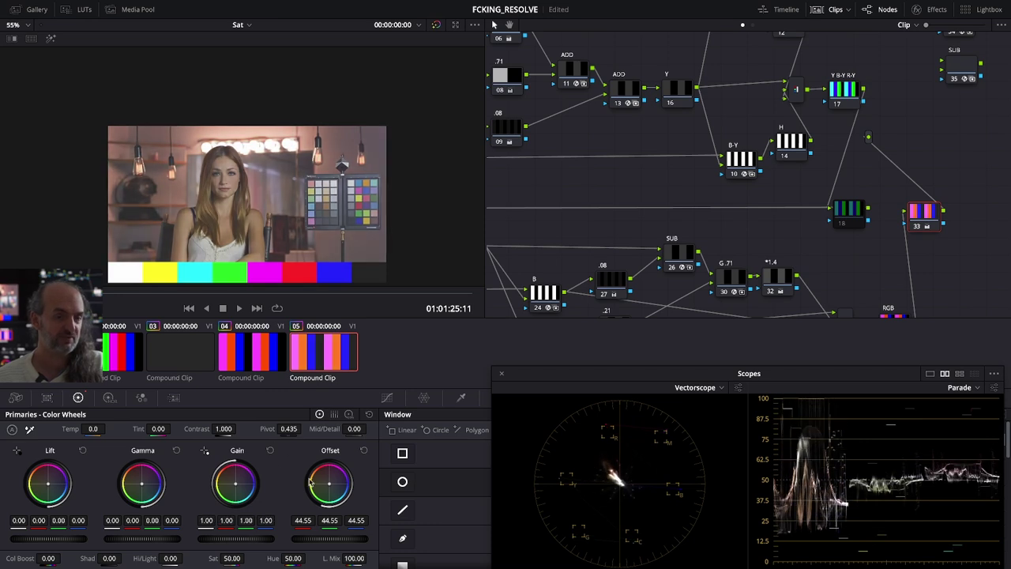
mouse_move(343, 543)
mouse_down()
mouse_move(464, 544)
mouse_move(341, 541)
mouse_up()
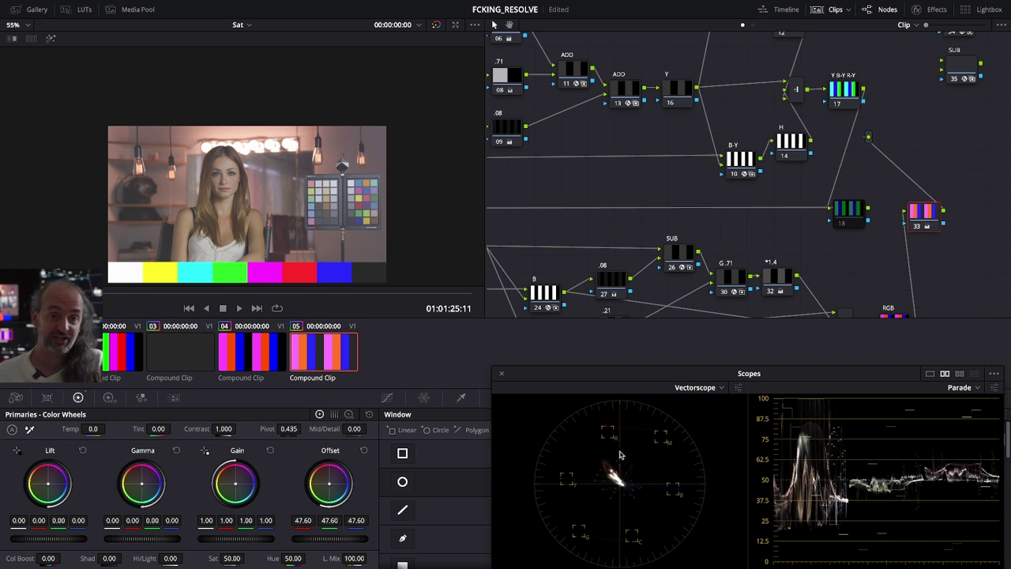
Step: Close the separate Scopes window and show the vectorscope docked in place of the keyframes
key(ctrl+shift+w)
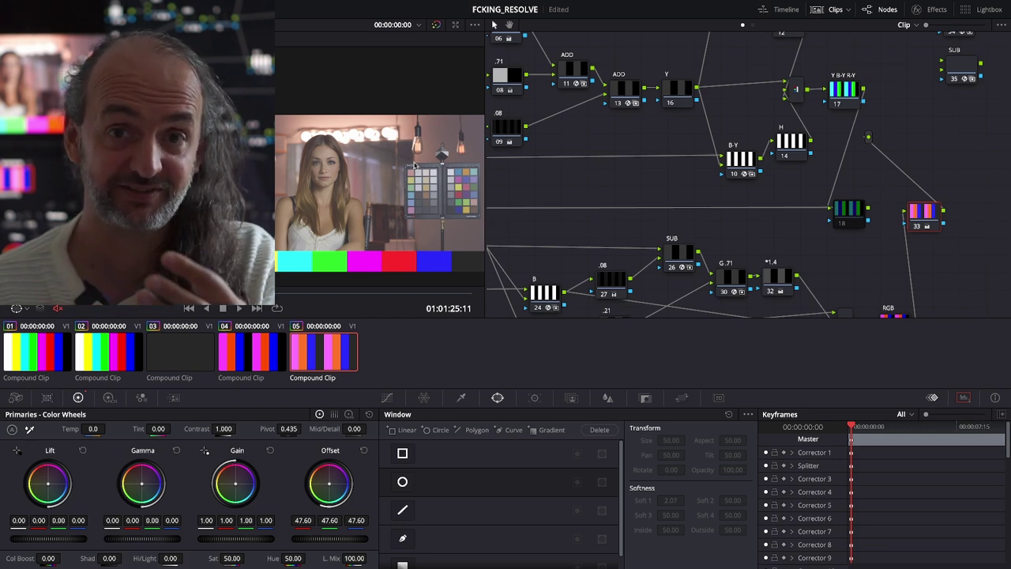
click(964, 398)
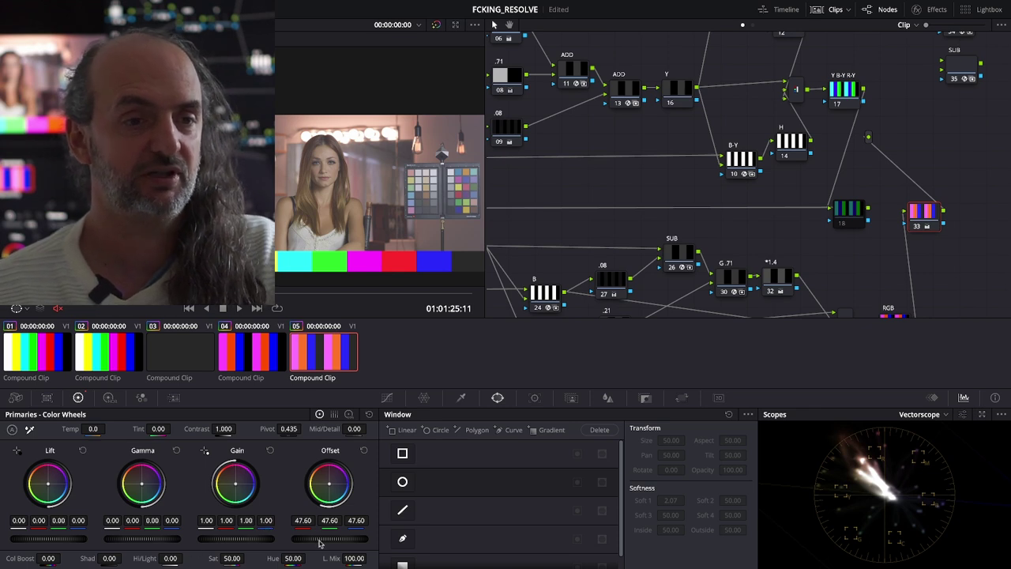
Step: Lower the last node's offset to 8.35 for all channels and reset the offset to its default
drag(347, 539, 267, 539)
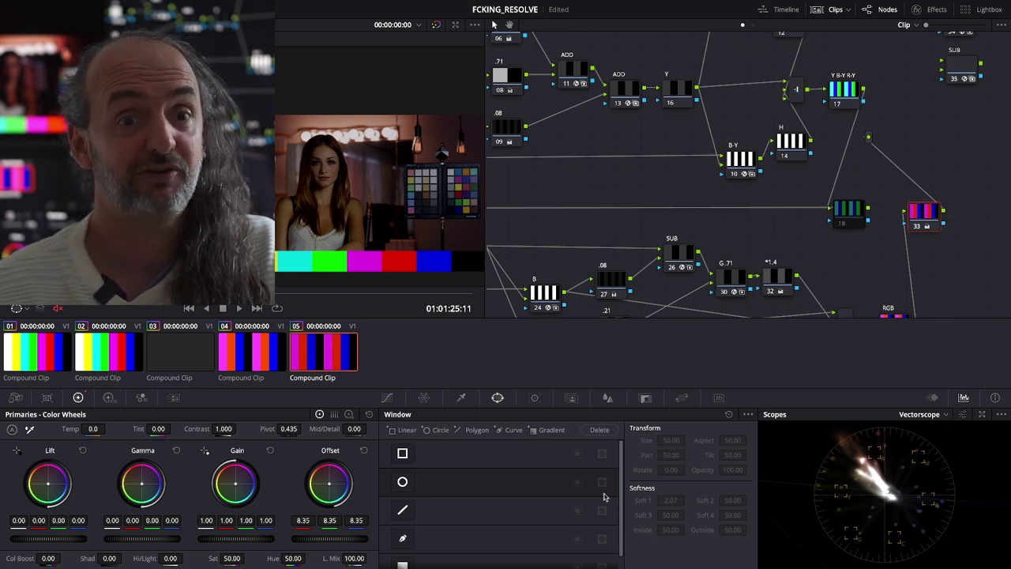
click(365, 450)
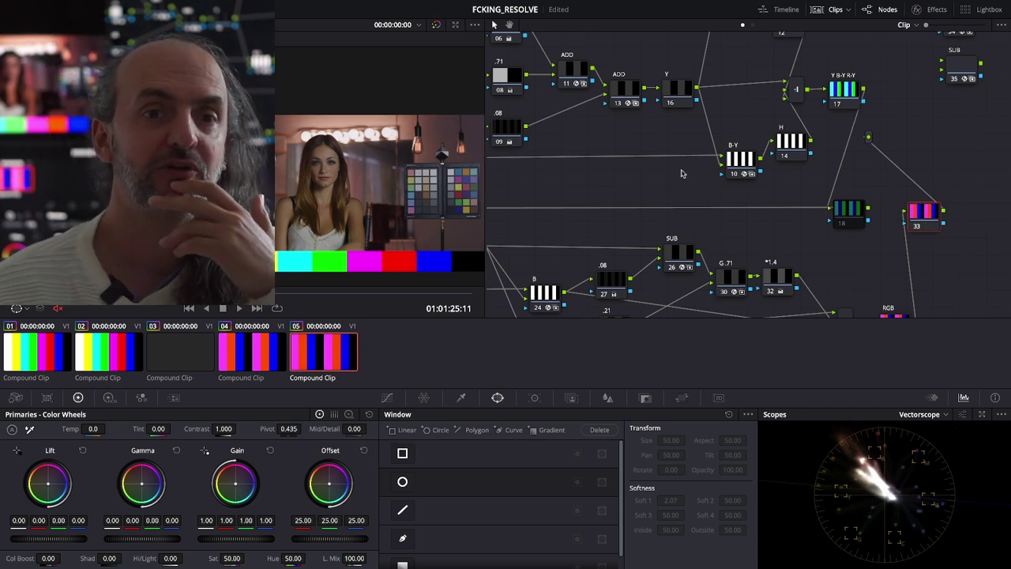
Step: Enlarge the node graph by widening it over the viewer and hiding the clip thumbnails
scroll(681, 158, up, 2)
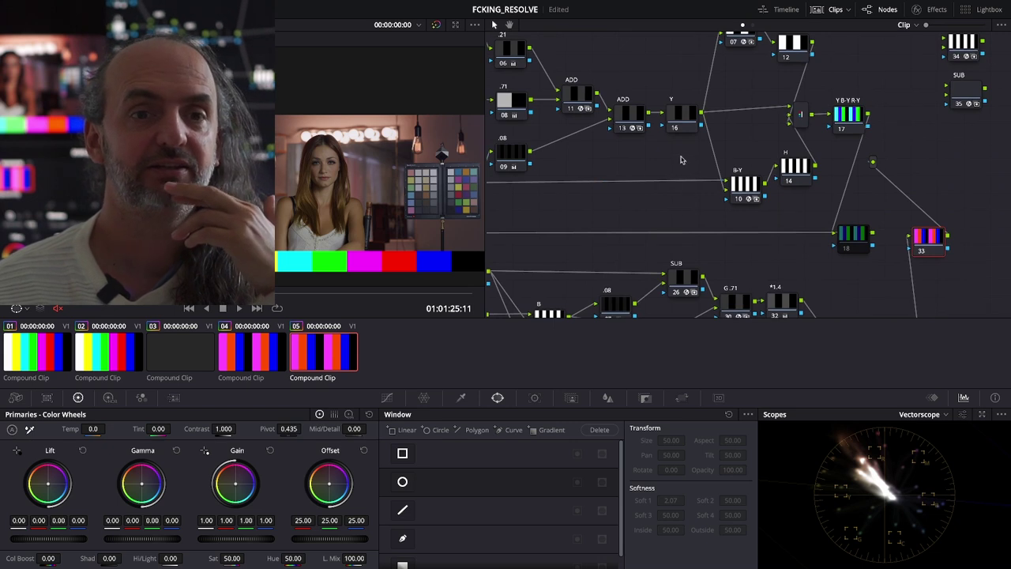
scroll(684, 161, up, 3)
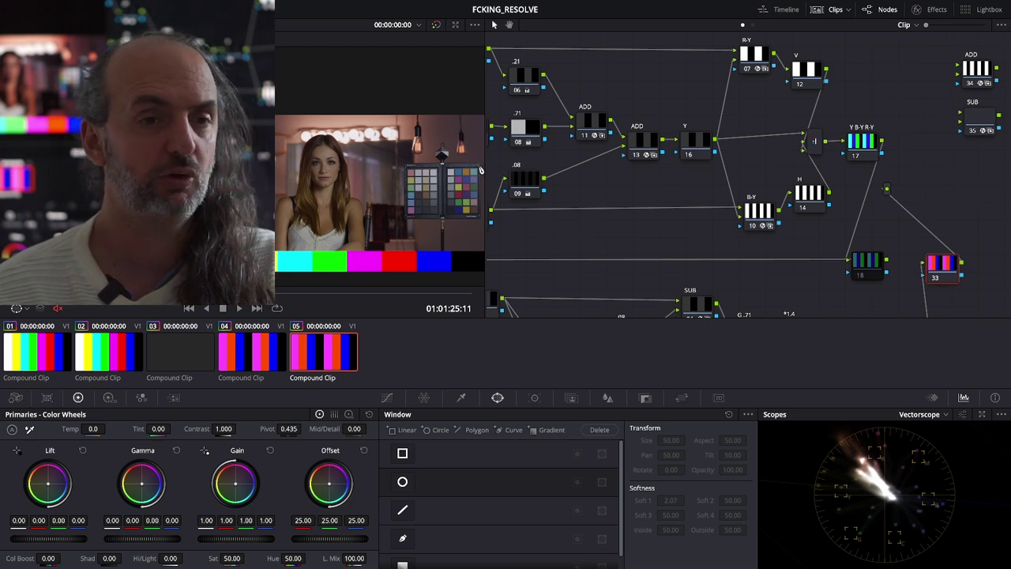
drag(480, 170, 275, 164)
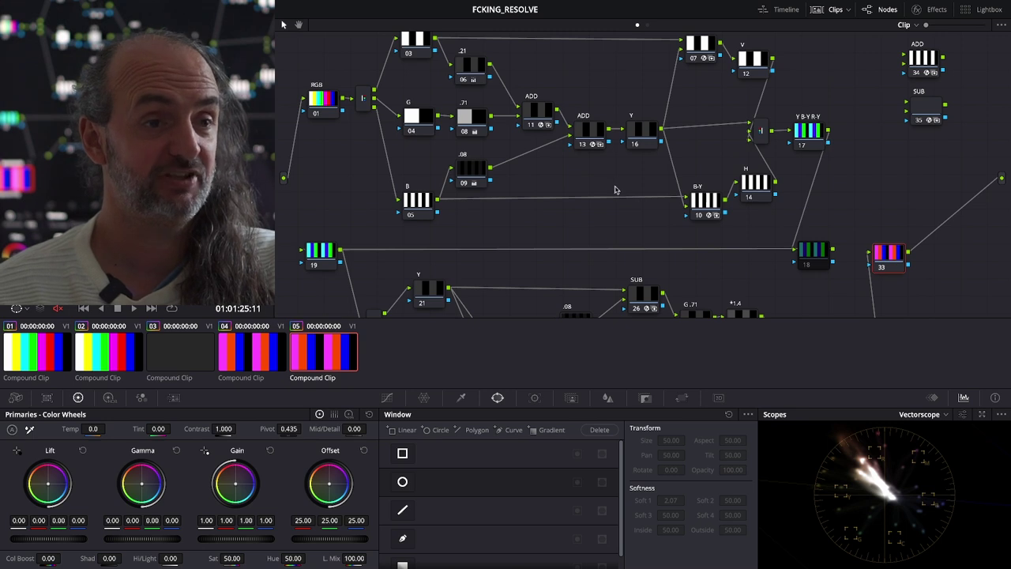
click(835, 9)
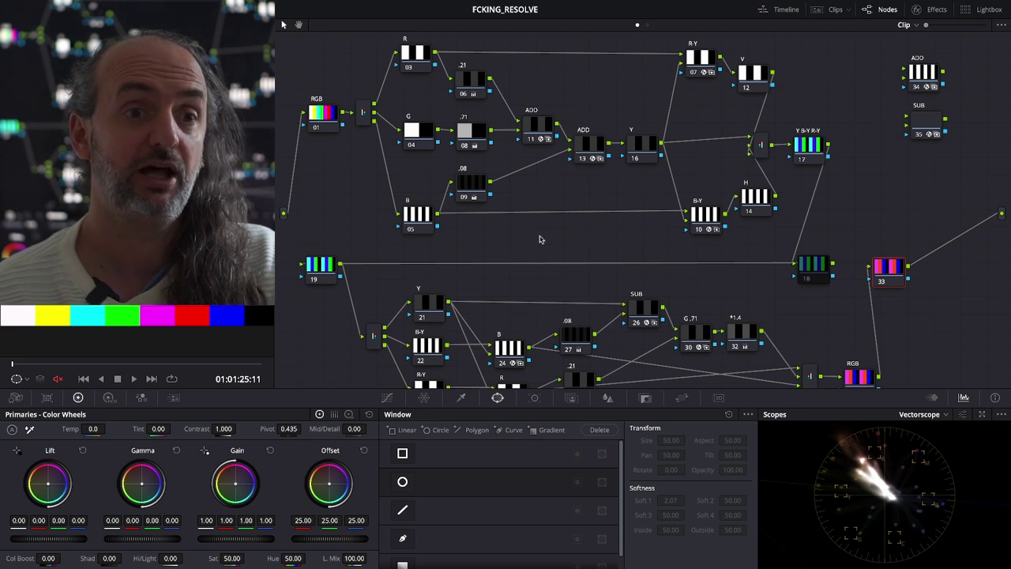
Step: Select all nodes of the lower decoding group and move them farther down, away from the encoding nodes above
scroll(523, 245, down, 3)
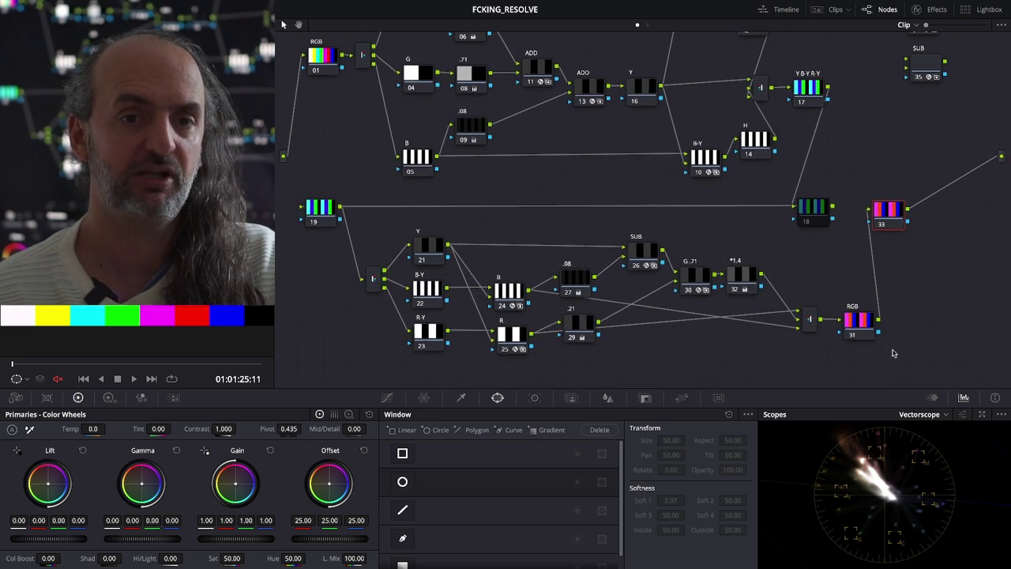
drag(949, 382, 326, 274)
right_click(897, 274)
click(826, 270)
scroll(744, 223, up, 3)
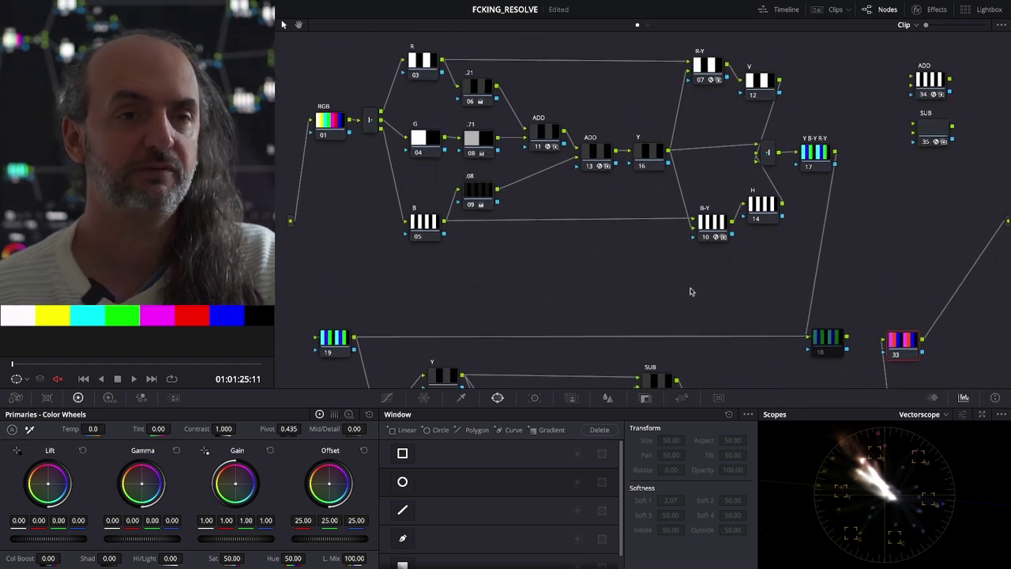
scroll(635, 243, up, 3)
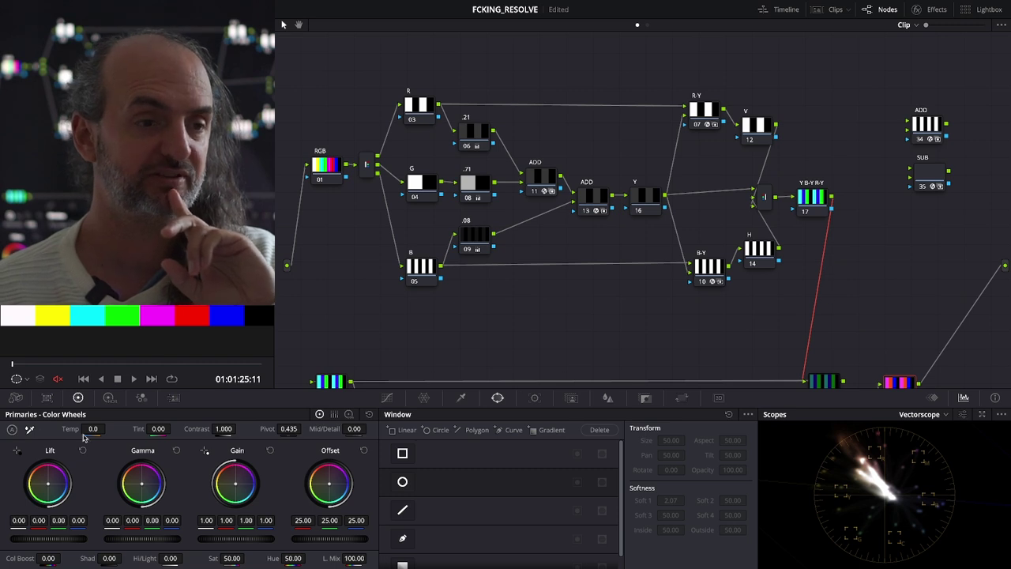
Step: Show the RGB Mixer, try 0.30 green in the last node's Red Output, and reset the Red Output
click(109, 397)
click(141, 398)
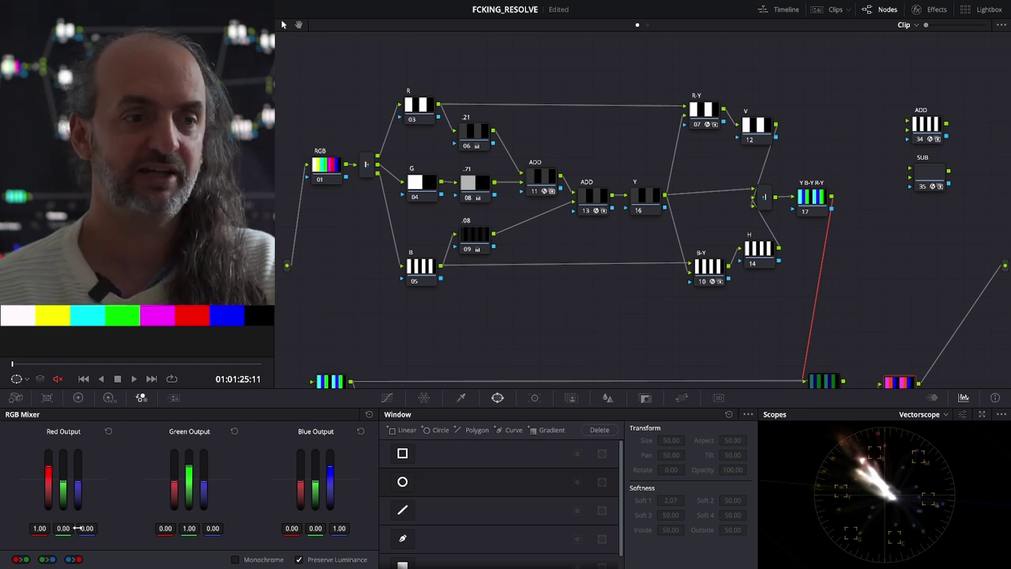
mouse_move(63, 488)
mouse_down()
mouse_move(63, 506)
mouse_move(63, 458)
mouse_move(63, 483)
mouse_up()
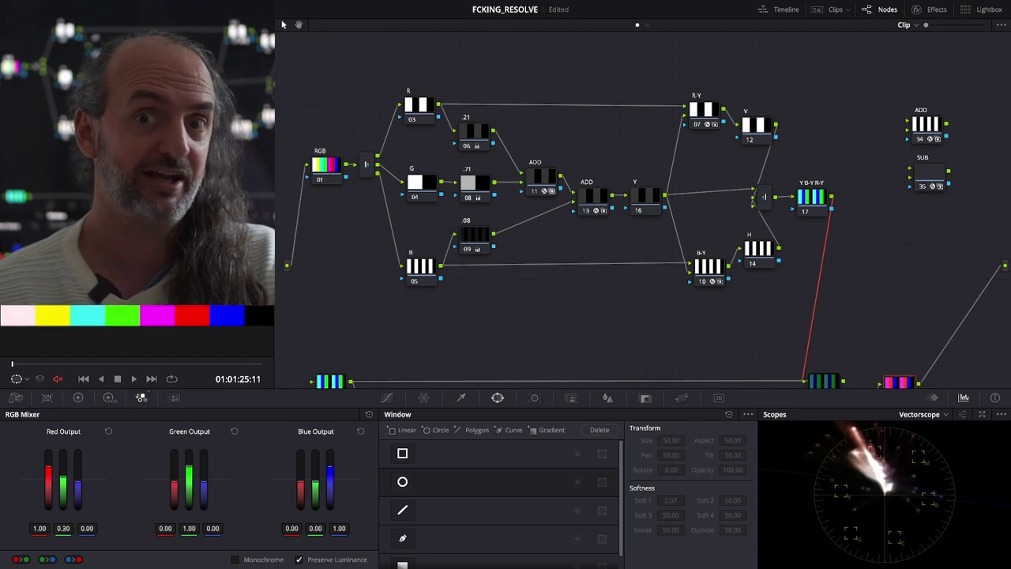
click(108, 430)
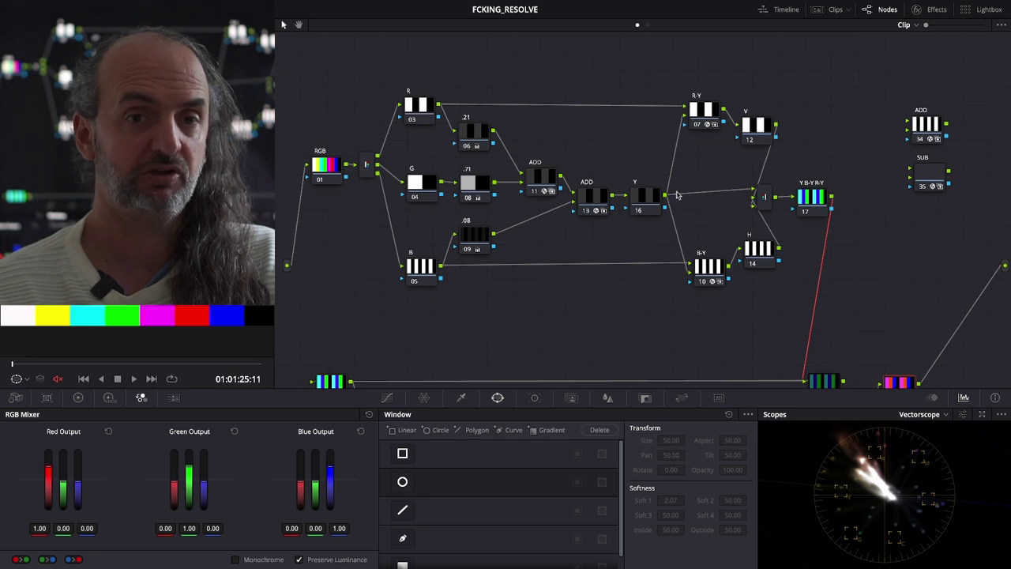
Step: Try lowering the green contribution in the SUB node's Red Output to -0.63, and reset the Red Output
click(925, 178)
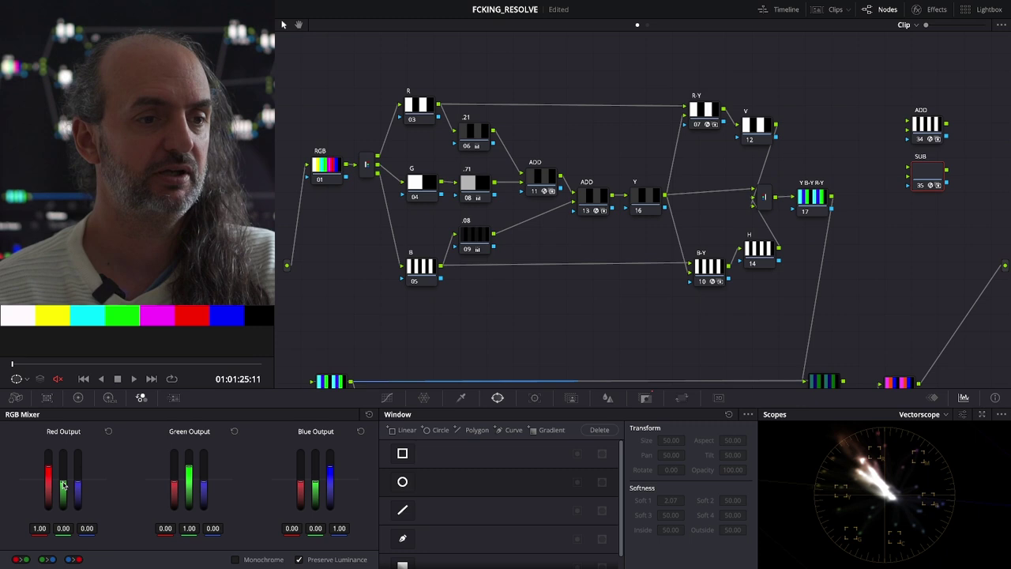
drag(64, 485, 64, 506)
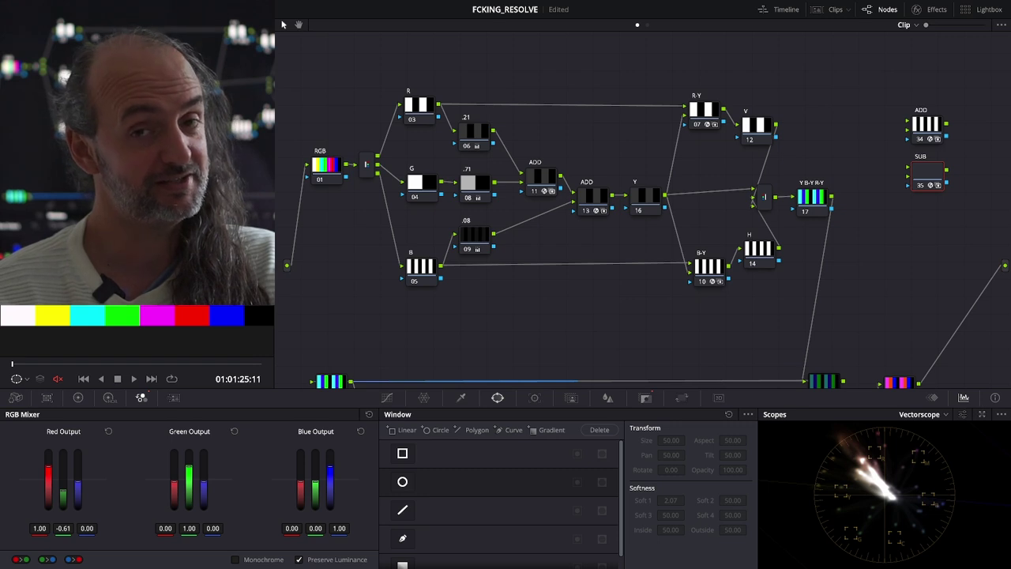
drag(63, 484, 63, 481)
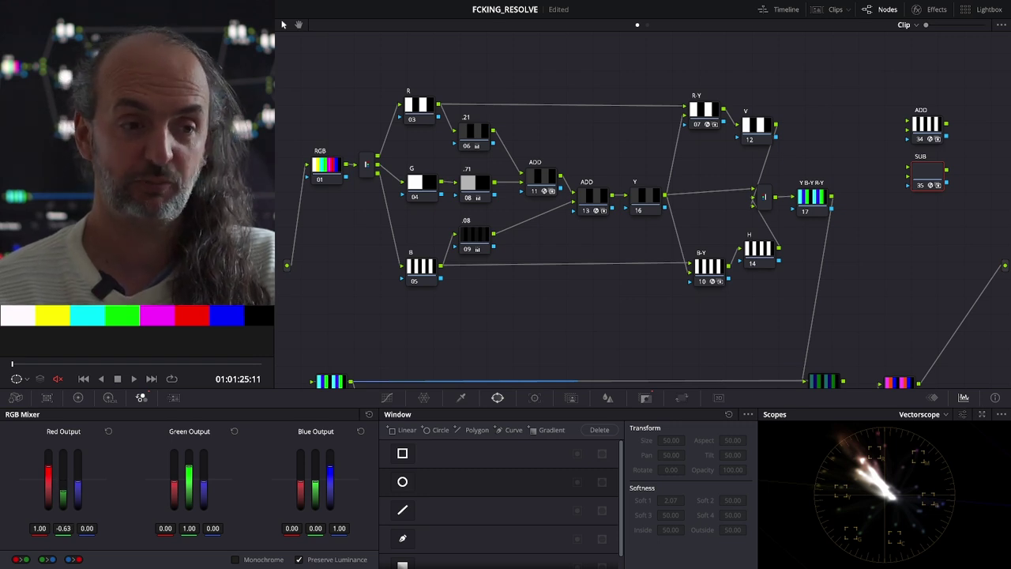
click(108, 432)
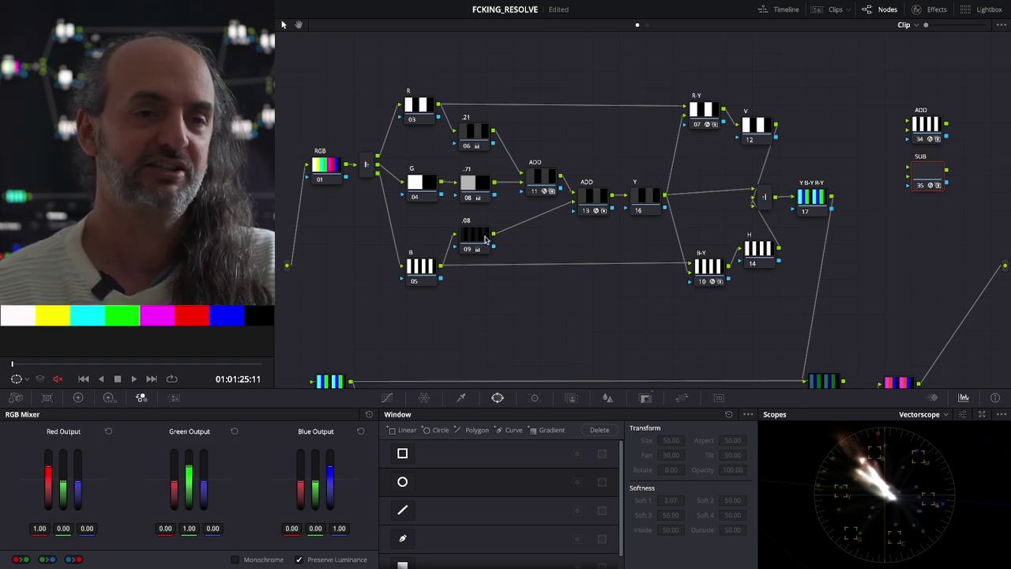
Step: Inspect the .21, .71 and .08 weighting nodes one after another
click(477, 149)
click(475, 185)
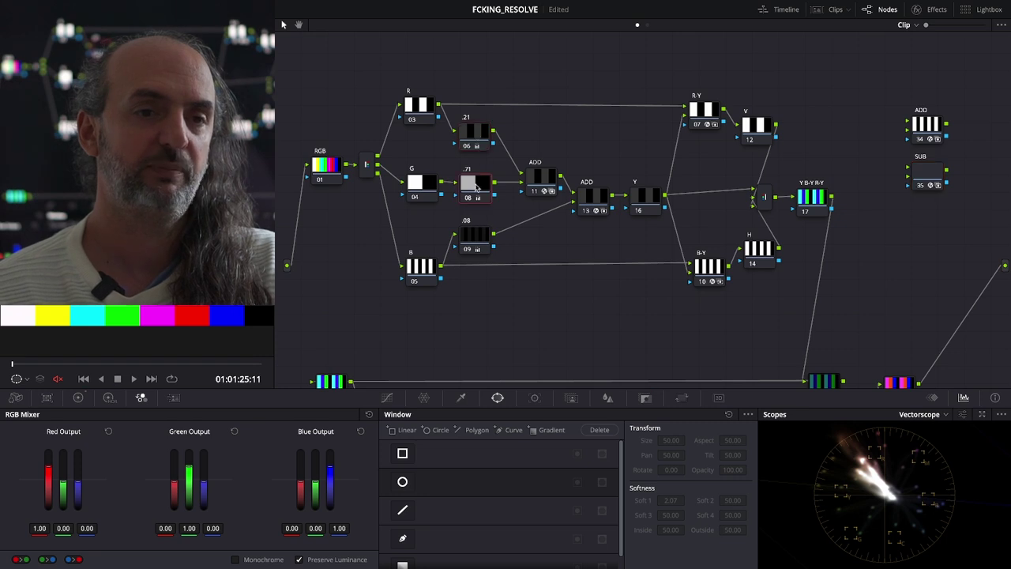
click(474, 241)
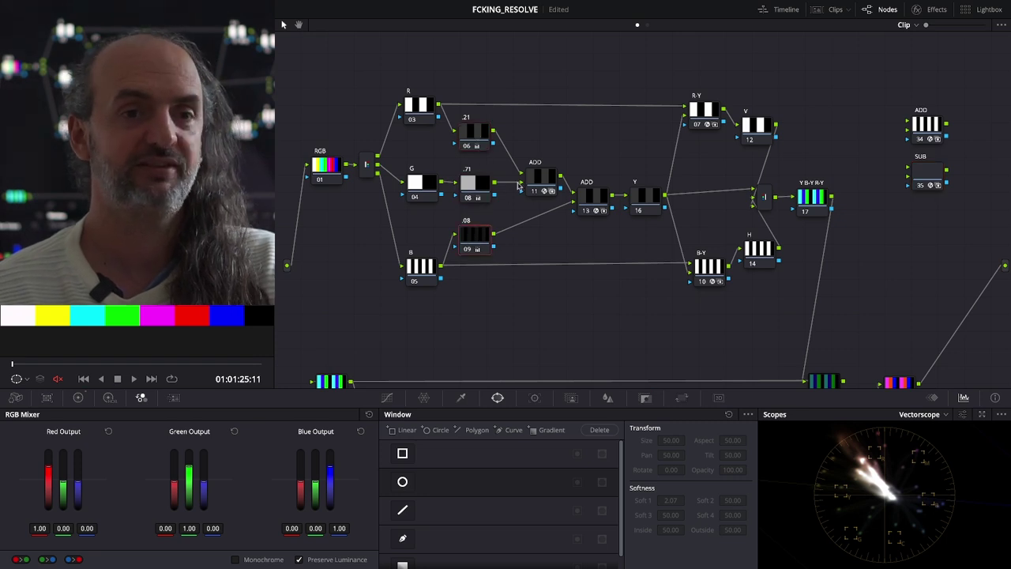
click(484, 144)
click(483, 185)
click(490, 247)
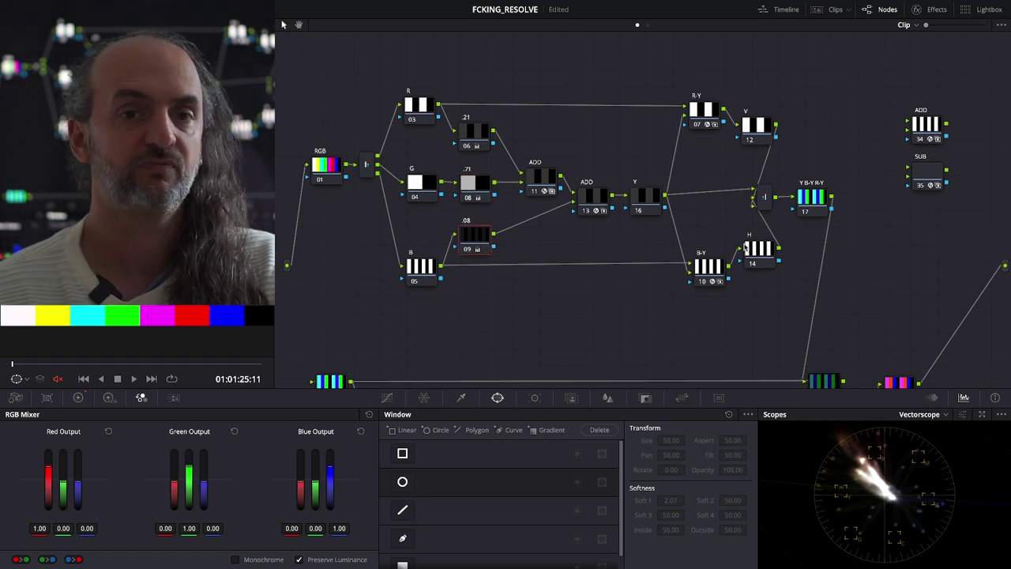
Step: Add a new corrector node, place it below the B node, and feed it from the RGB node's output
right_click(801, 141)
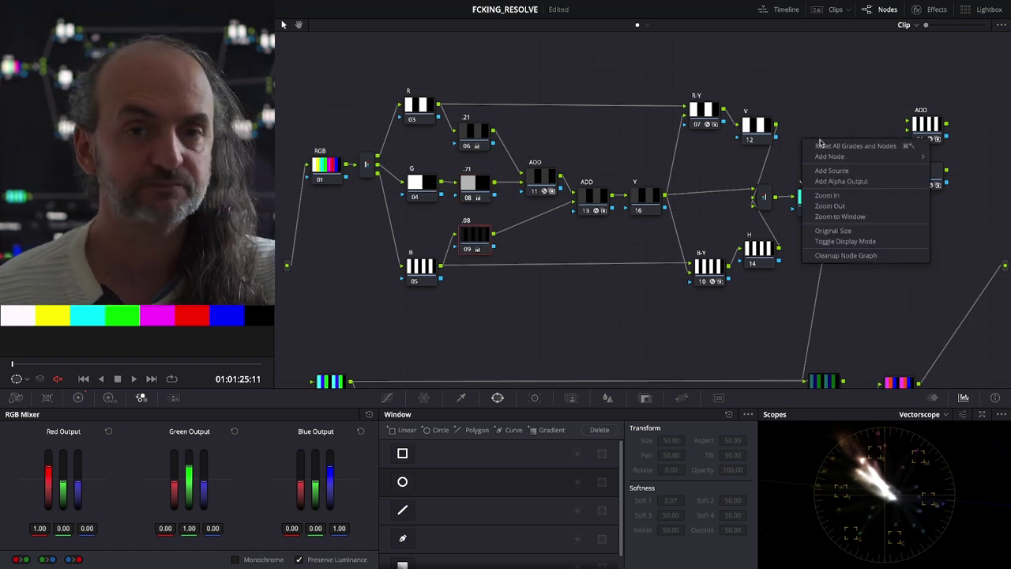
mouse_move(830, 156)
click(977, 155)
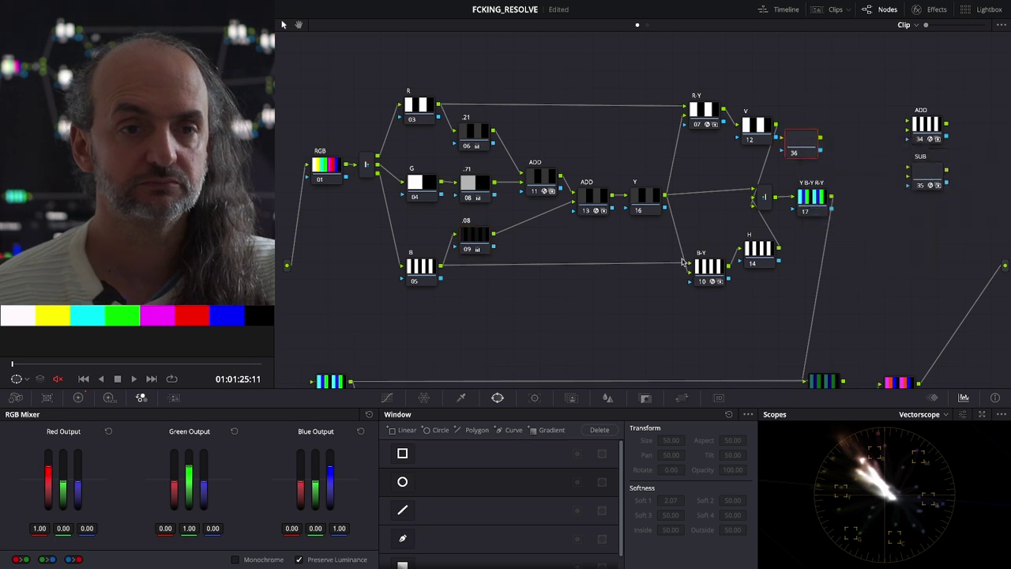
drag(775, 207, 429, 340)
drag(348, 170, 426, 329)
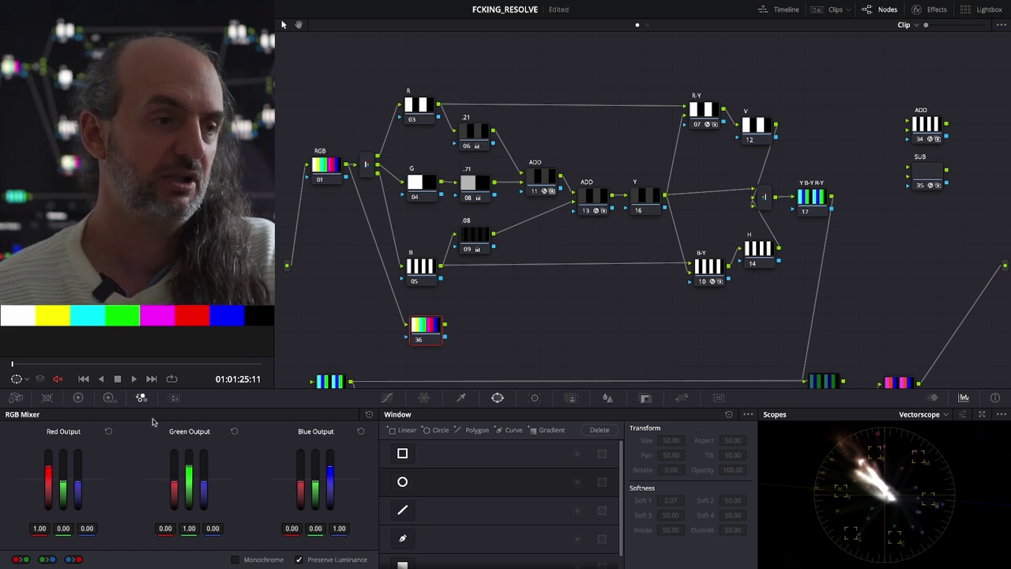
Step: Set the new node's Red Output to 0.21 red, 0.71 green and 0.08 blue in the RGB Mixer
scroll(178, 315, up, 2)
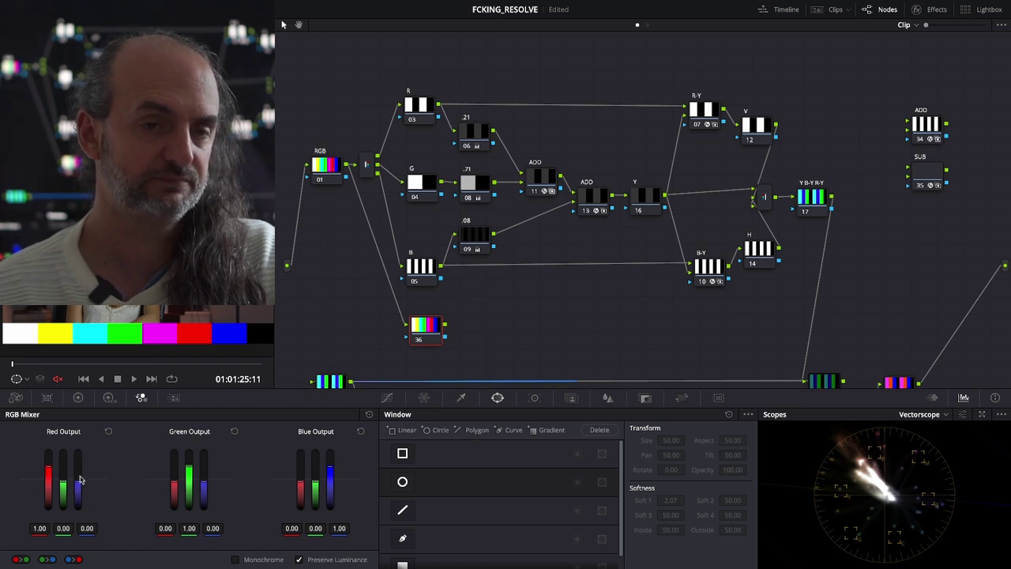
double_click(48, 529)
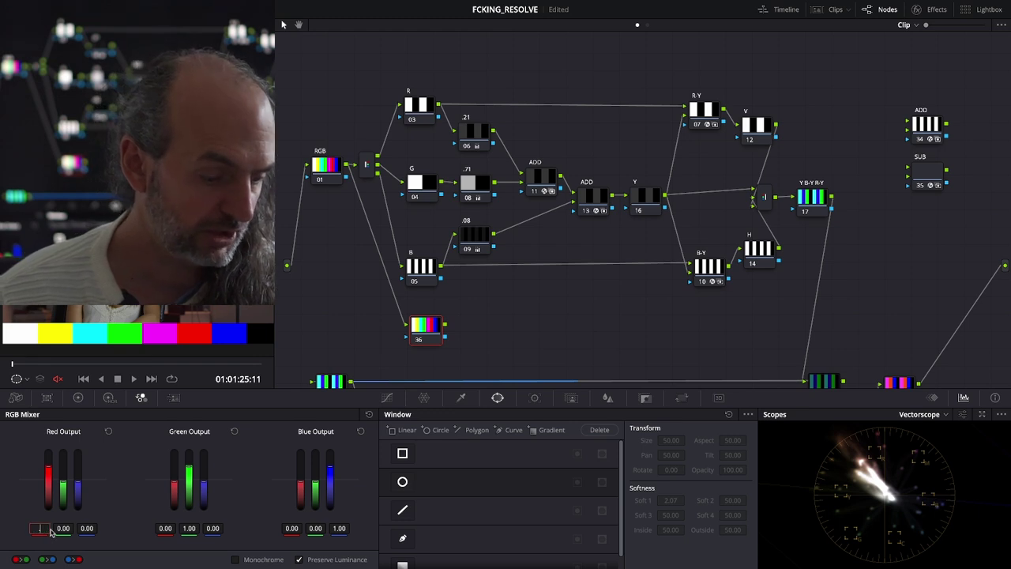
text(.2)
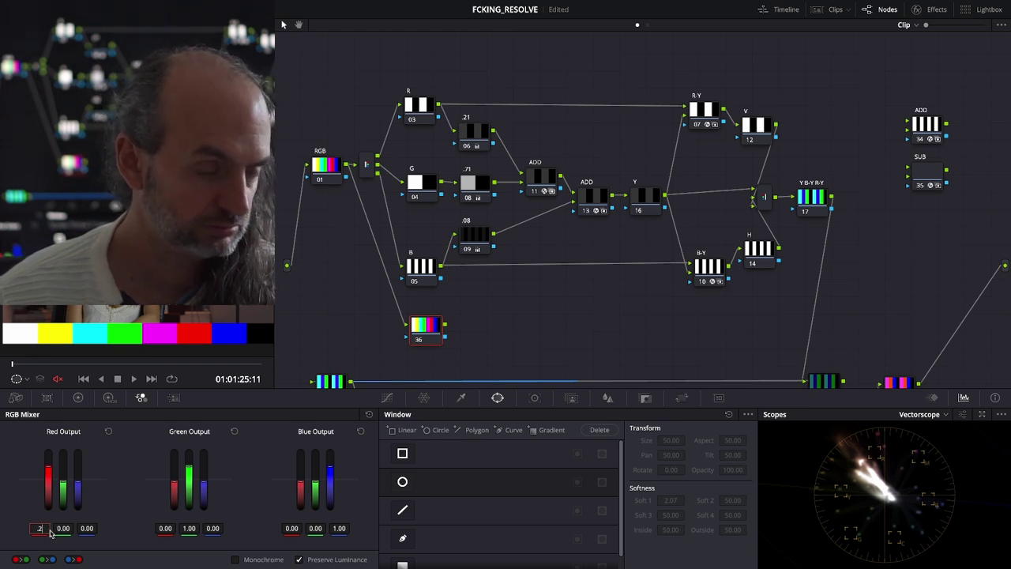
text(1)
key(Return)
double_click(65, 528)
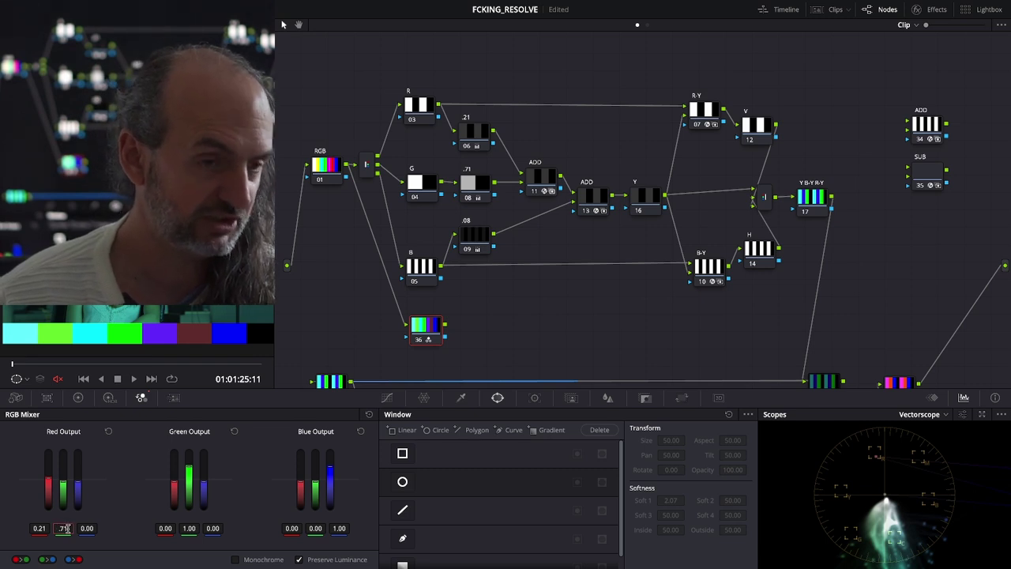
key(Return)
double_click(89, 527)
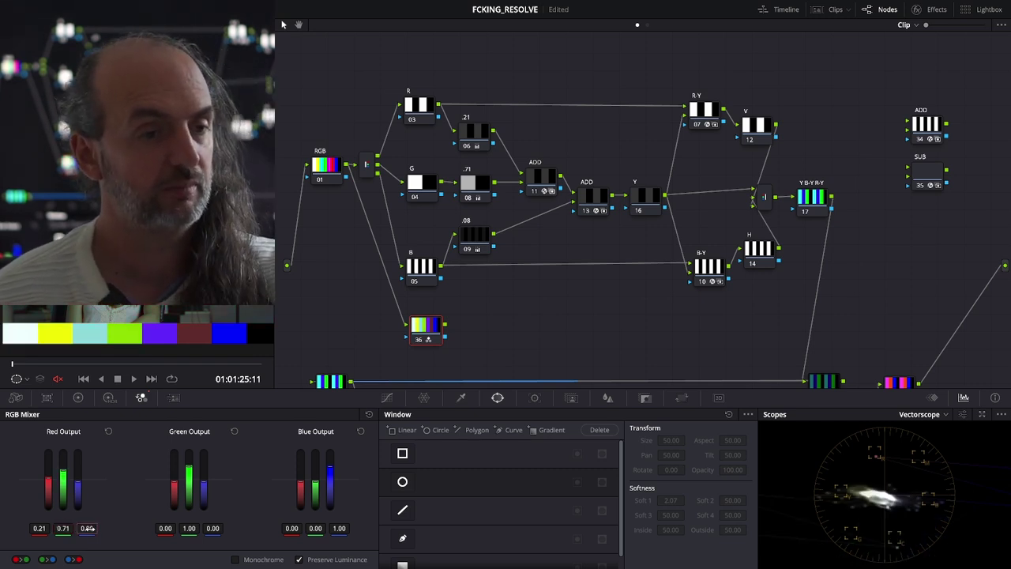
key(BackSpace)
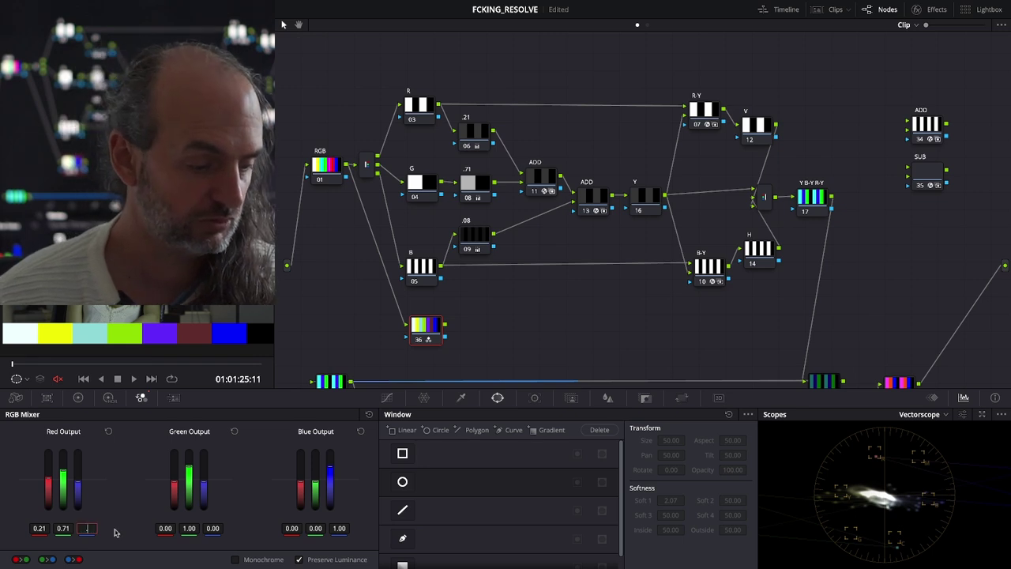
key(Return)
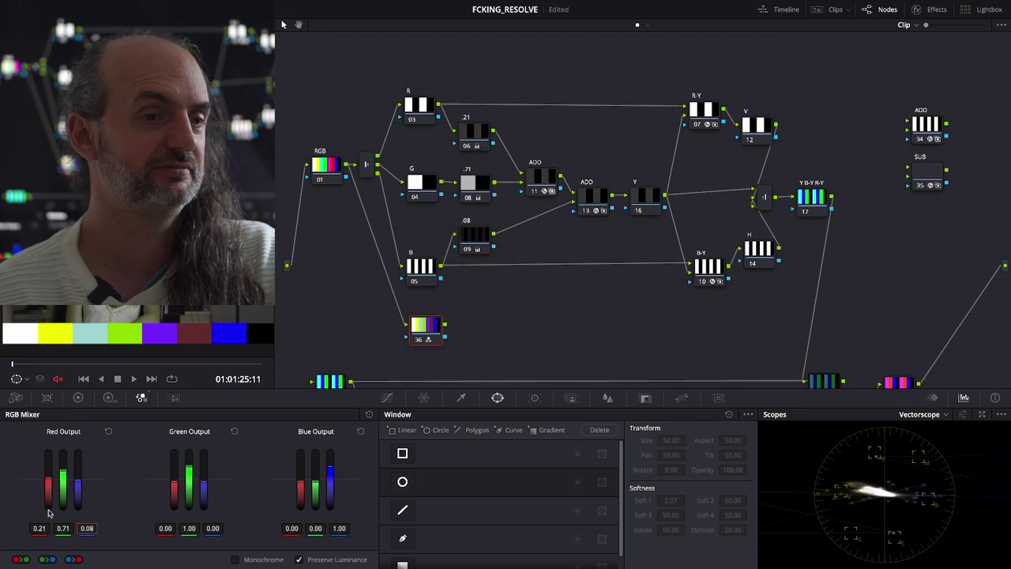
Step: Reposition the mixer node directly below the B node, leaving free space after it
drag(427, 328, 404, 314)
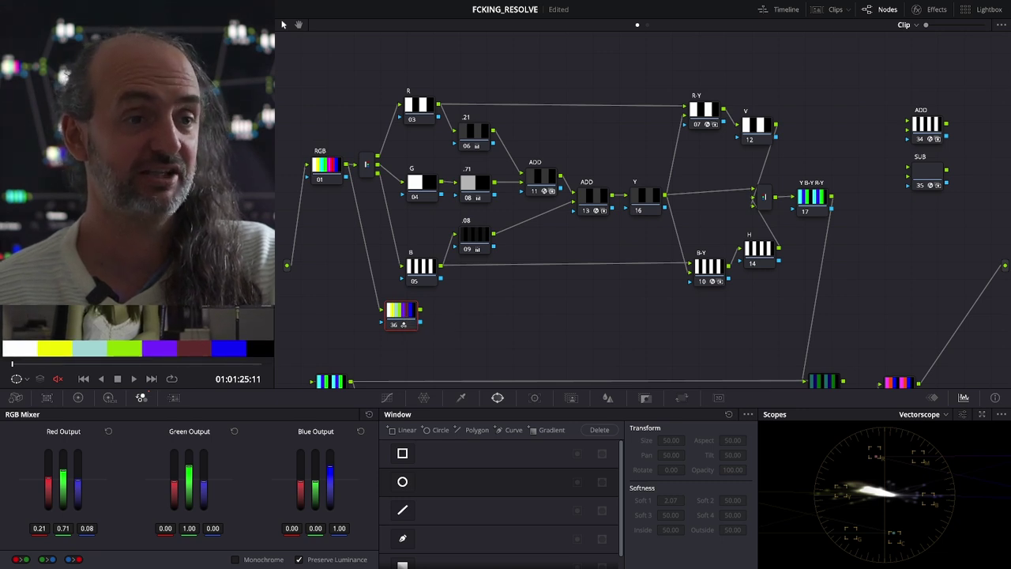
scroll(444, 320, down, 3)
drag(395, 238, 414, 251)
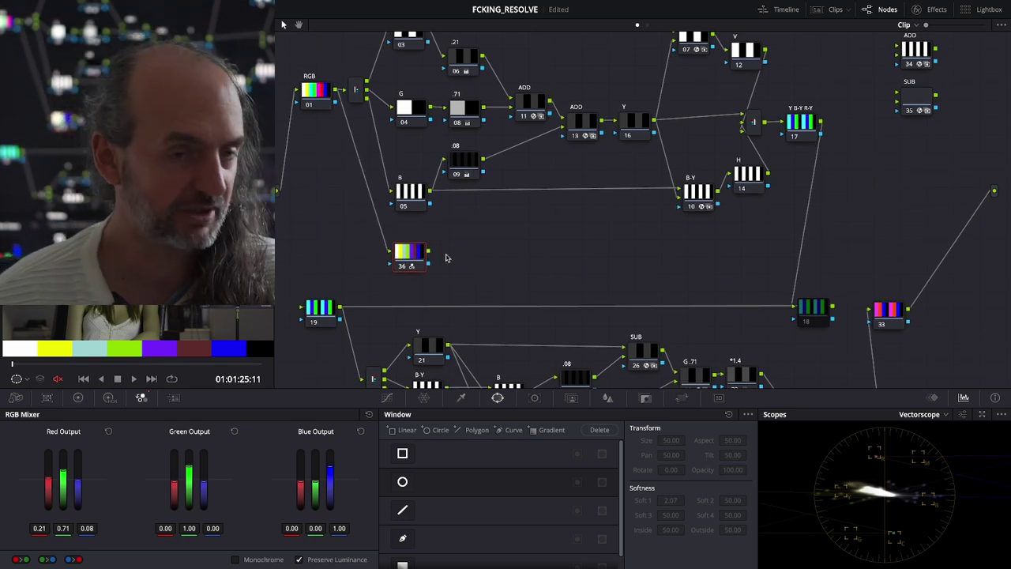
Step: Add a splitter-combiner after the mixer node, keeping only the splitter and its first channel node, placed slightly above the splitter
key(alt+s)
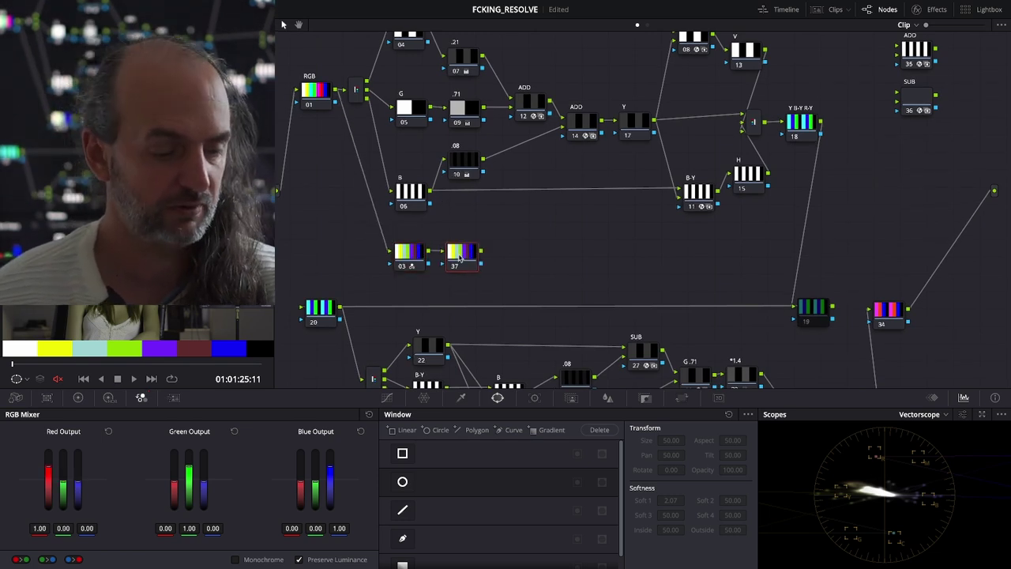
key(ctrl+z)
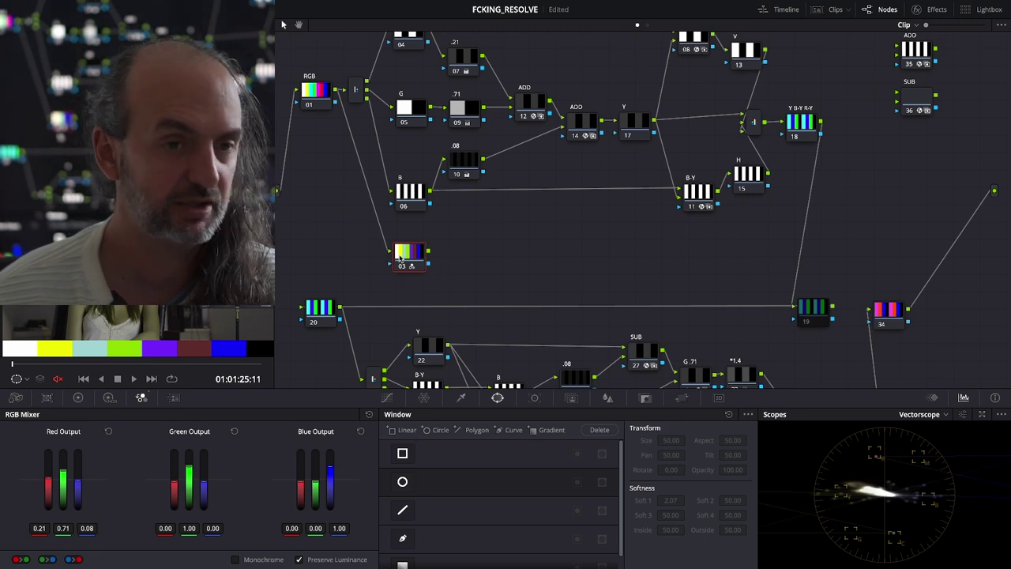
key(alt+y)
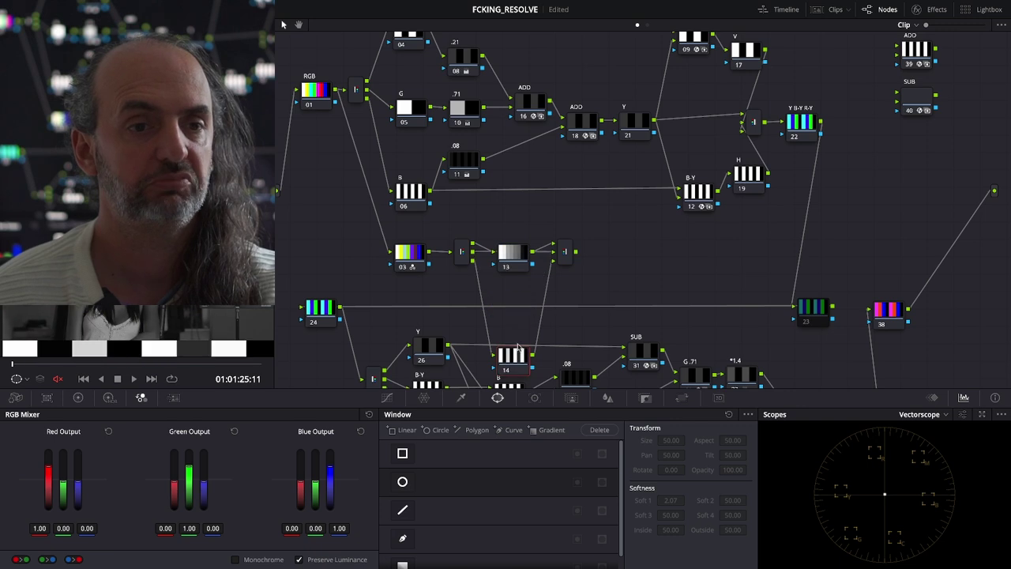
key(Delete)
click(564, 251)
key(Delete)
drag(510, 256, 510, 241)
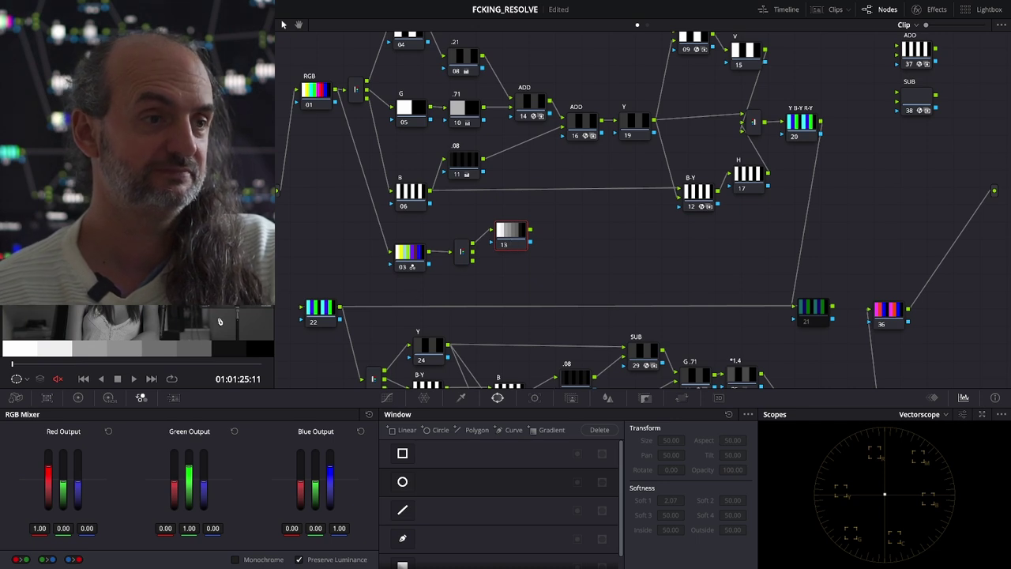
scroll(454, 249, up, 2)
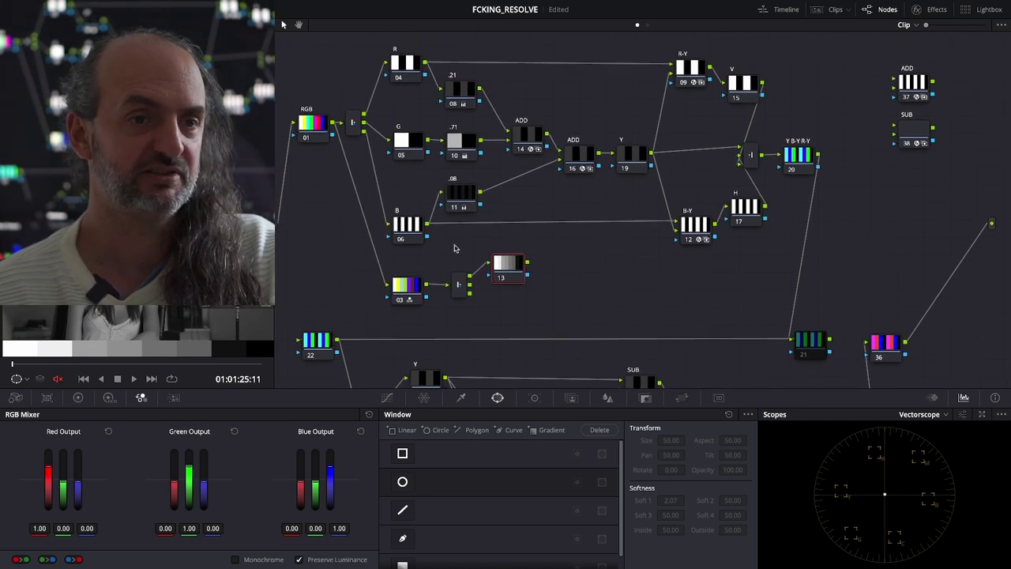
drag(518, 269, 525, 272)
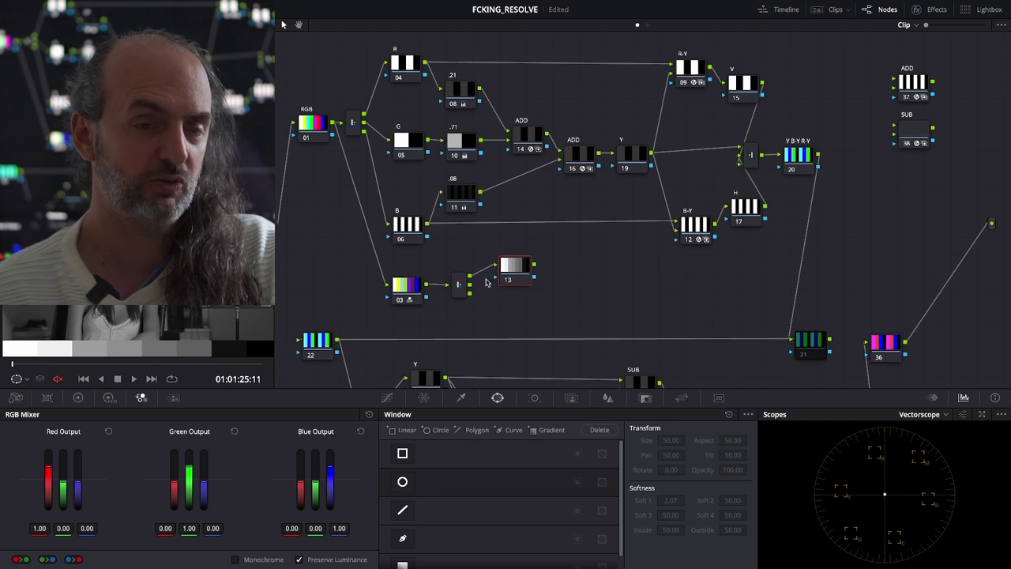
Step: Compare the output of the mixer's split-off red channel node with the Y node
click(410, 289)
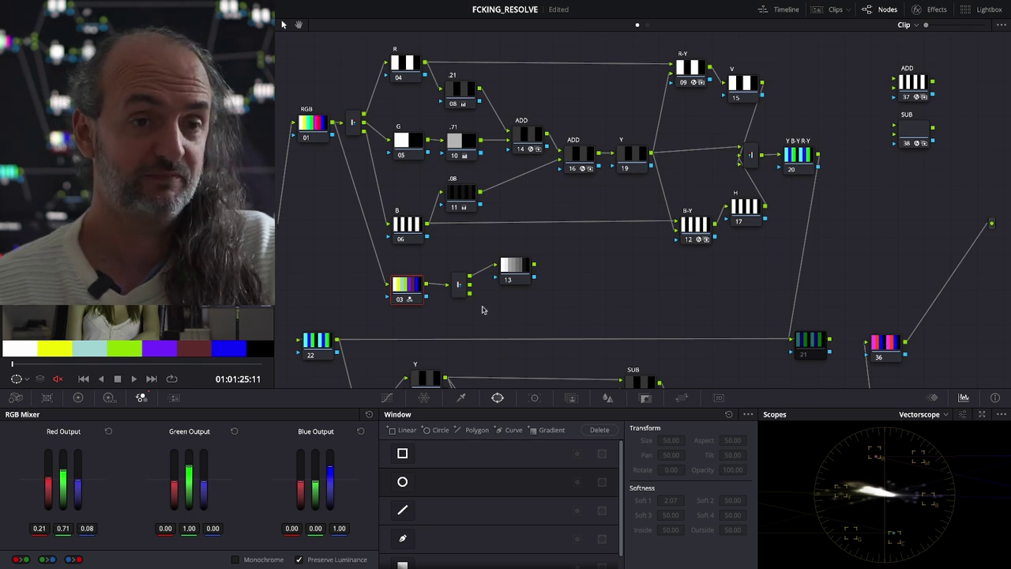
click(510, 263)
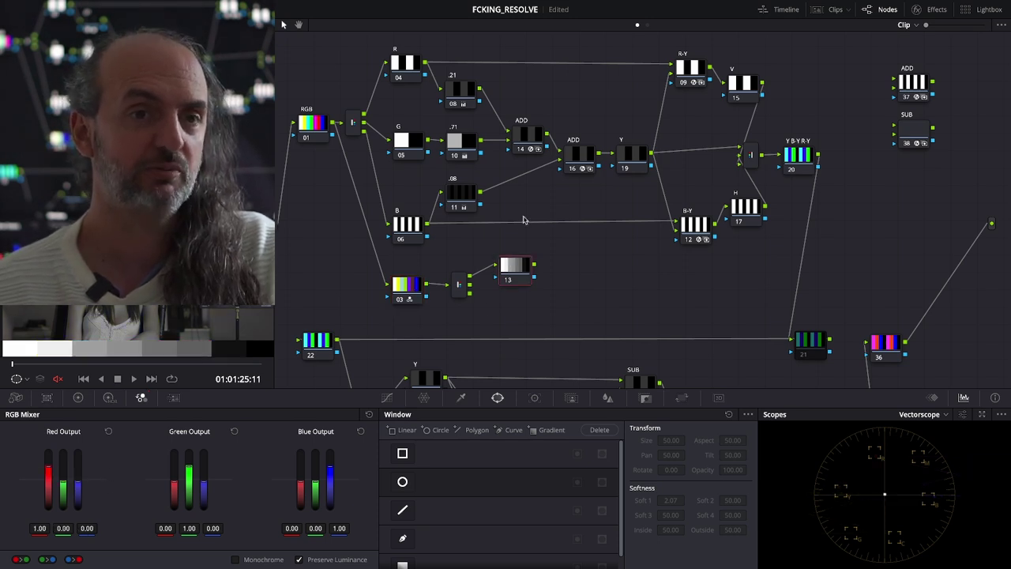
click(629, 155)
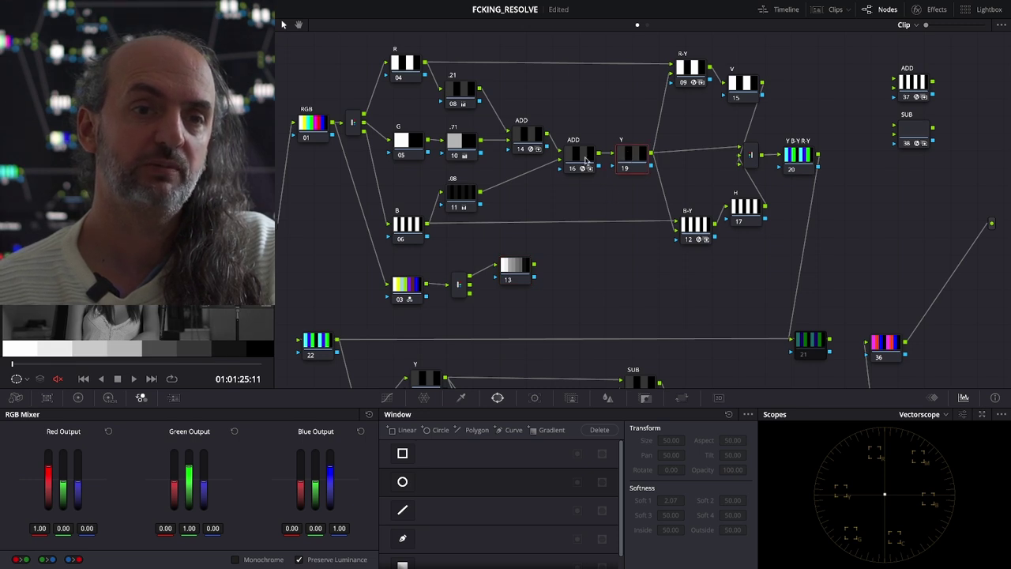
click(505, 269)
click(632, 154)
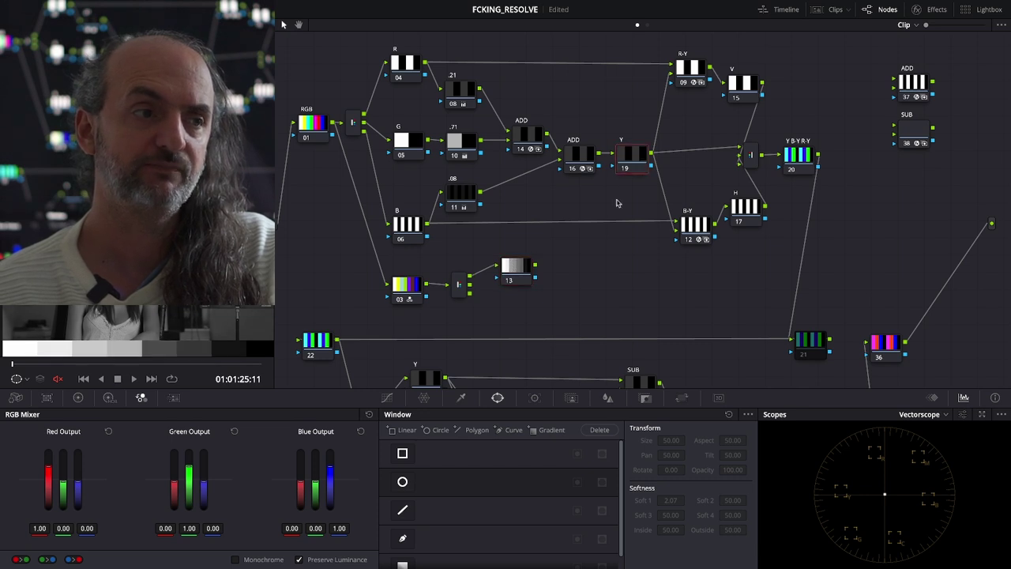
click(521, 270)
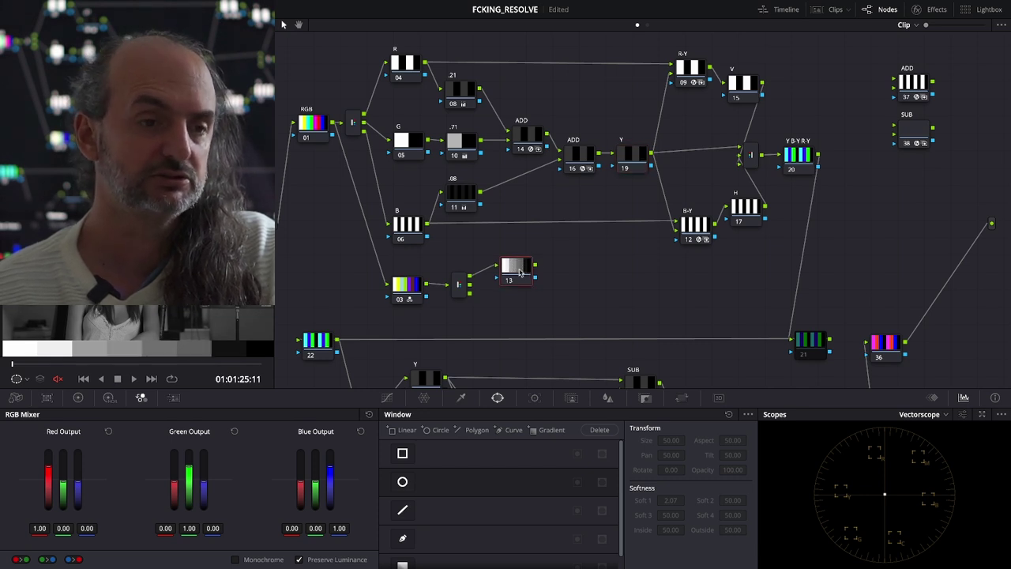
Step: Turn off Preserve Luminance for the mixer node below the B node
click(403, 294)
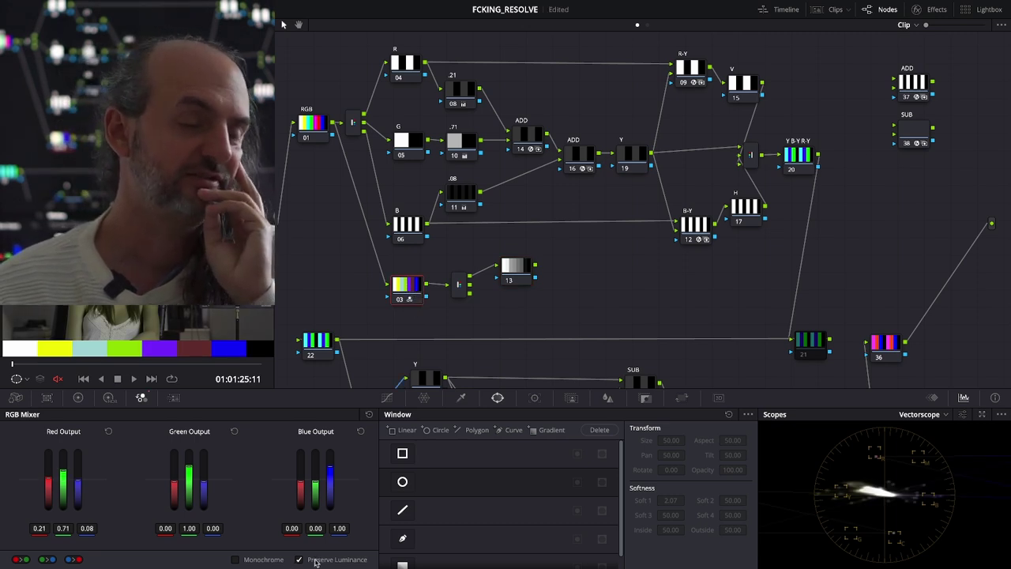
click(315, 561)
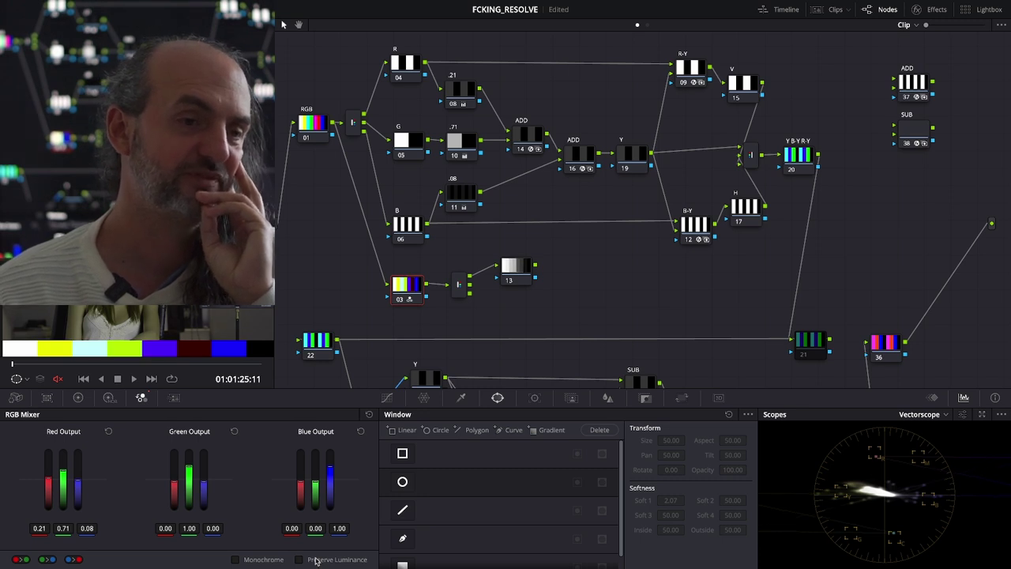
Step: Compare the output of the mixer node below the B node with its split-off red channel node
click(315, 560)
click(519, 270)
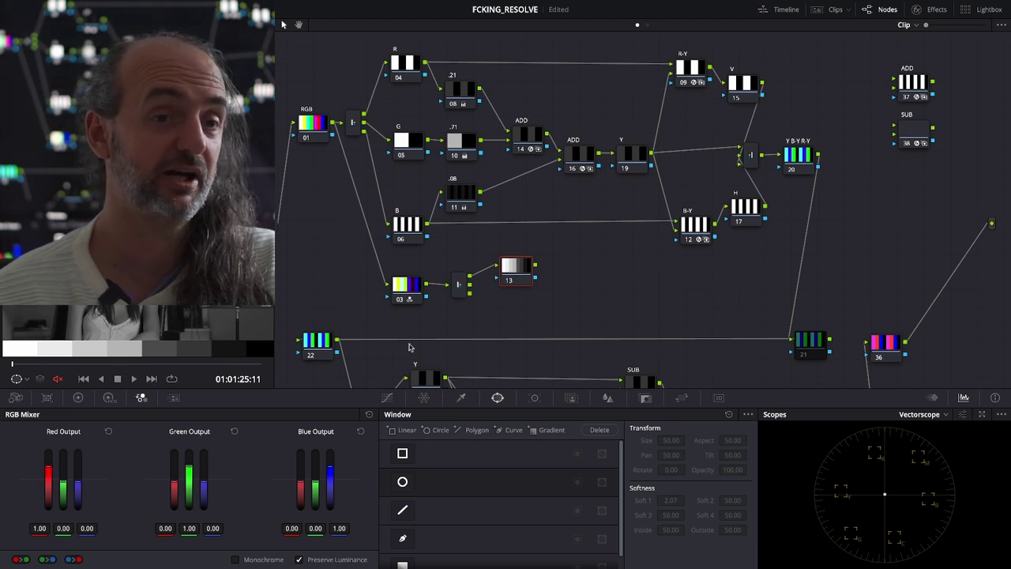
click(414, 284)
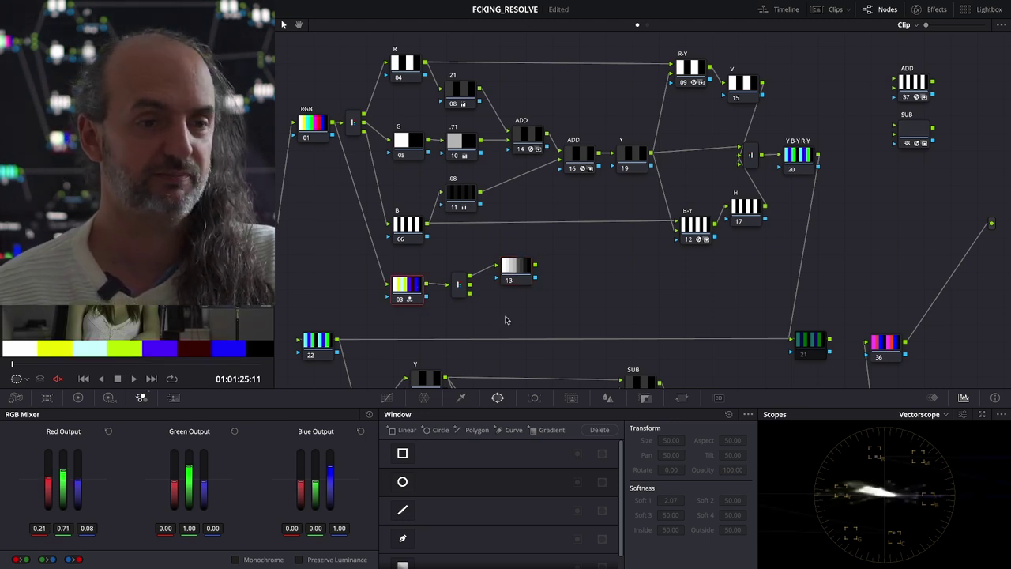
click(518, 270)
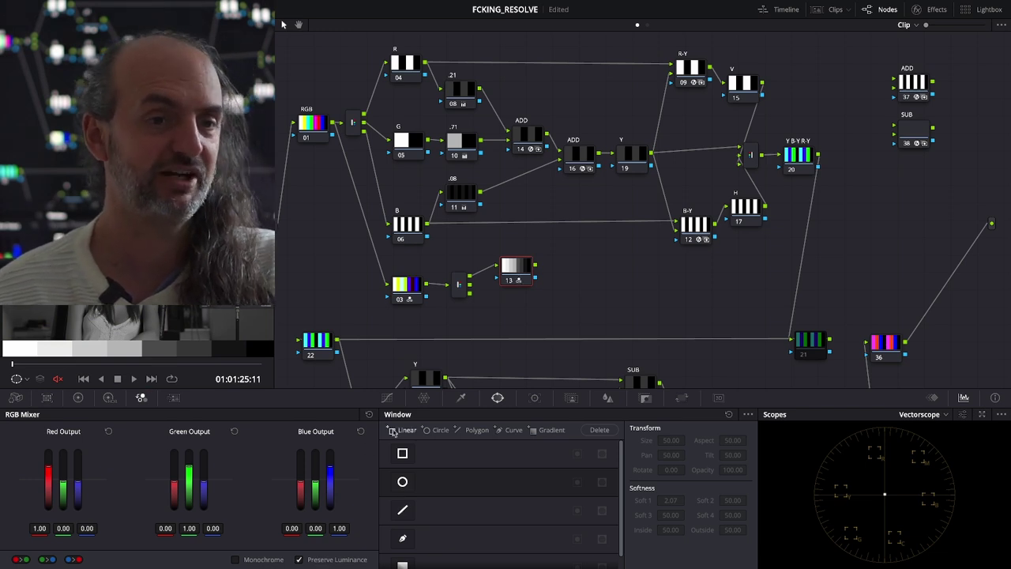
click(411, 291)
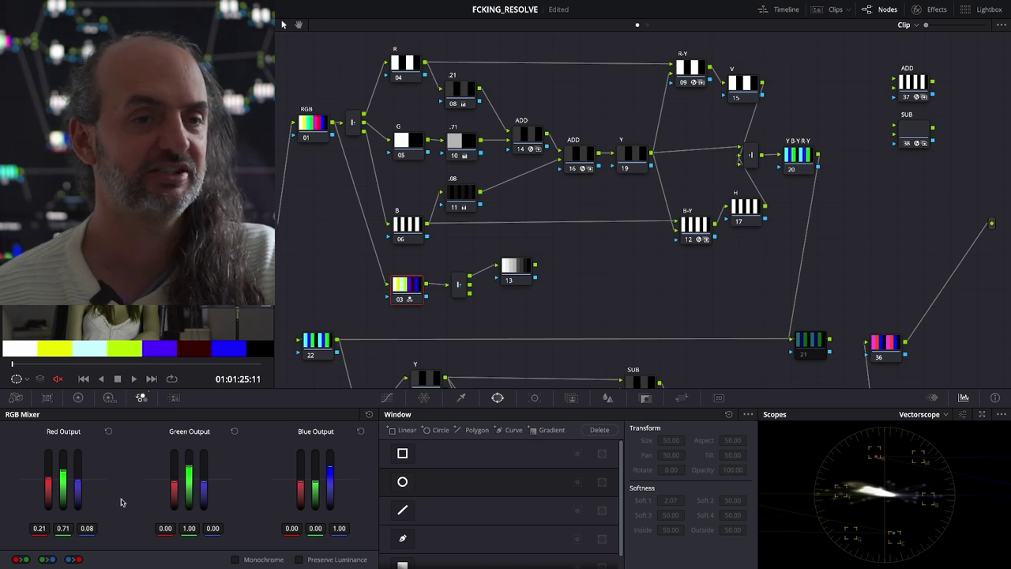
click(510, 271)
click(416, 291)
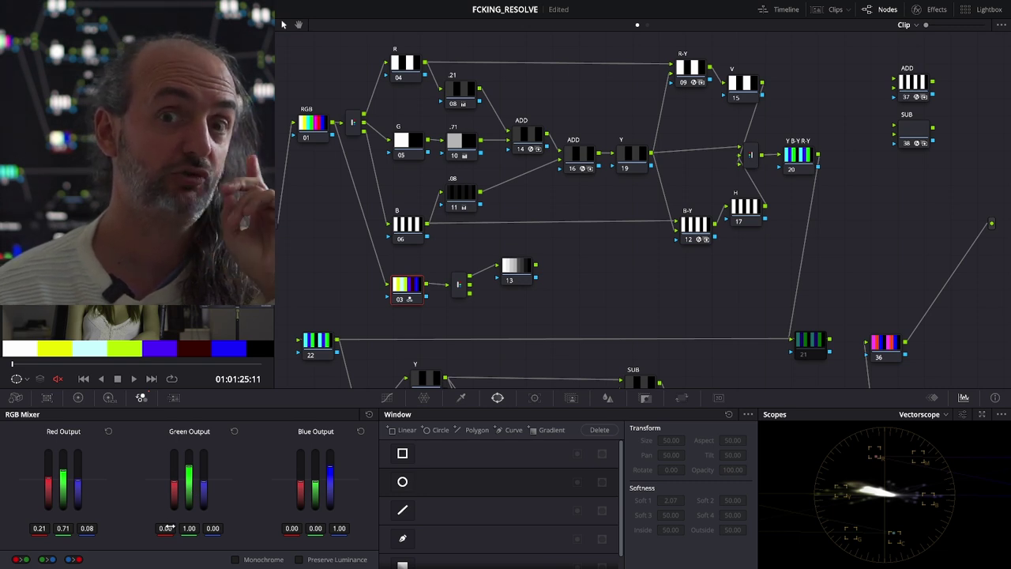
Step: Set the mixer node's Green Output to 1.00 blue and 0.00 green
double_click(212, 528)
text(1)
key(Return)
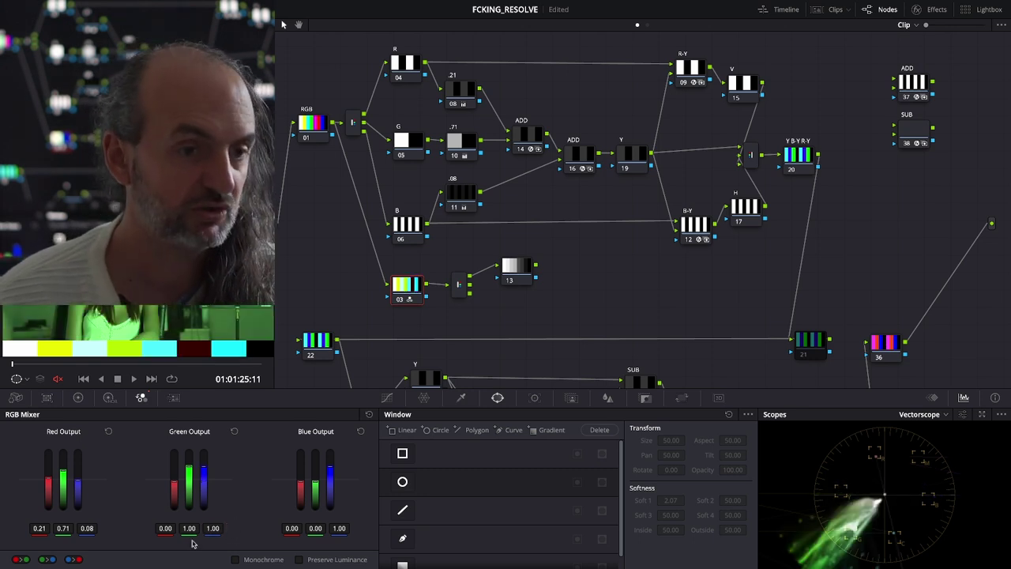
text(0)
key(Return)
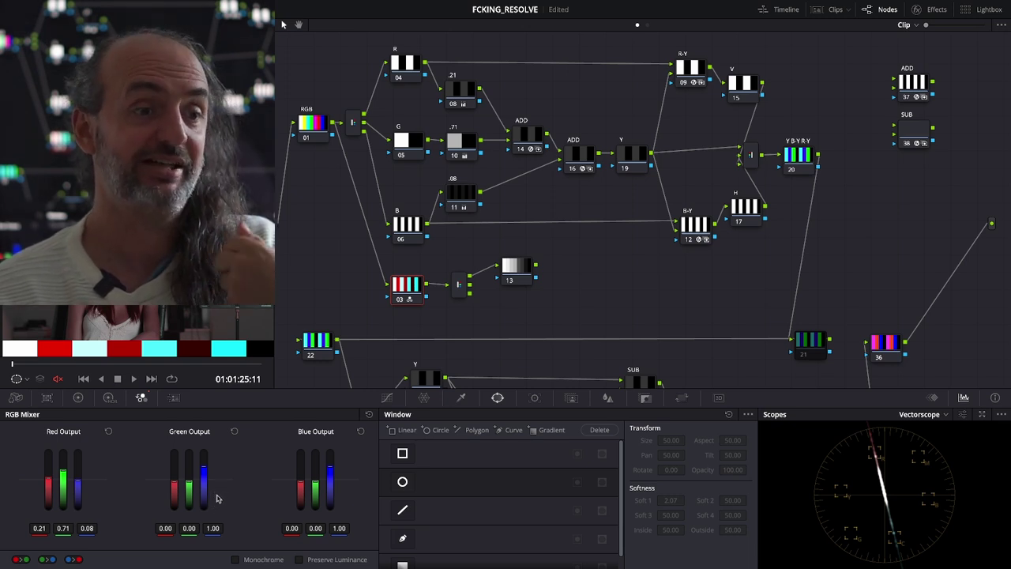
Step: Set the mixer node's Green Output to -0.21 red, -0.71 green and 0.92 blue
click(163, 528)
text(.)
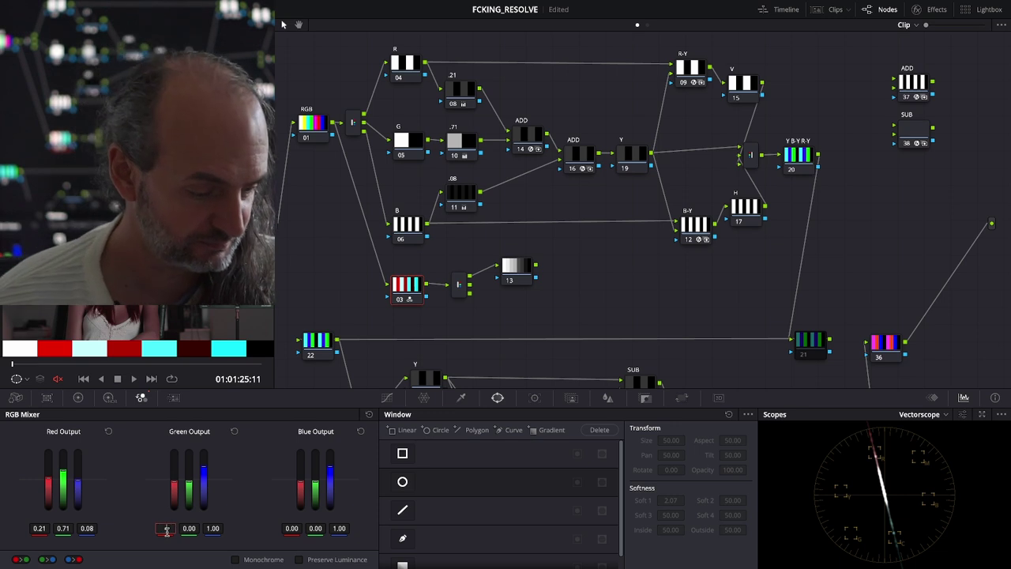
text(.21)
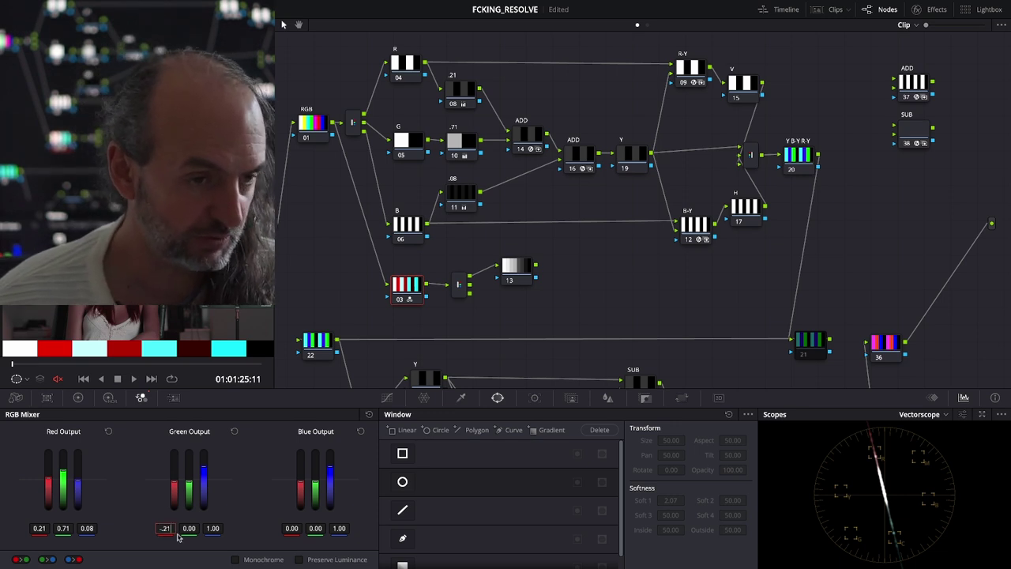
key(Return)
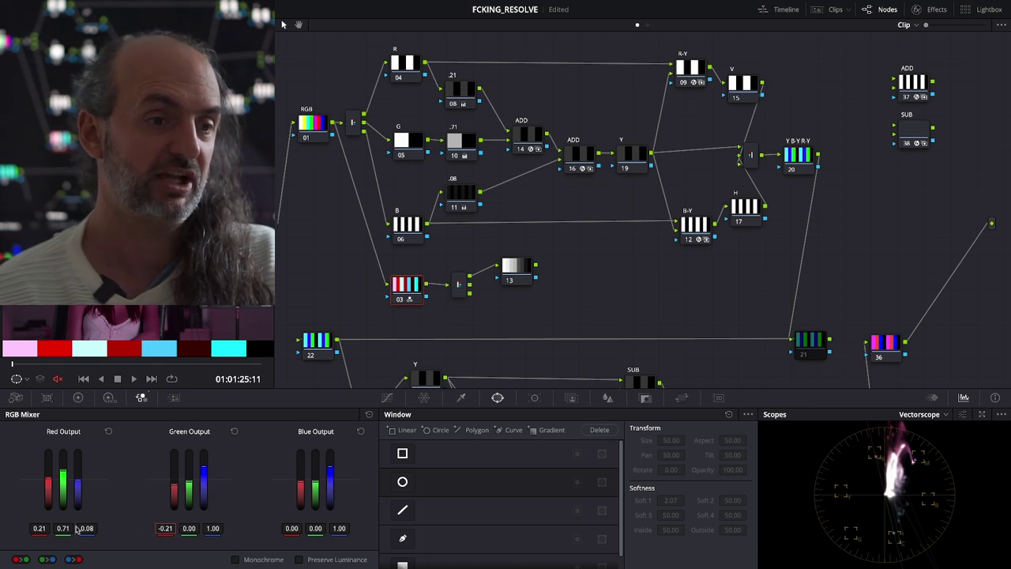
click(188, 527)
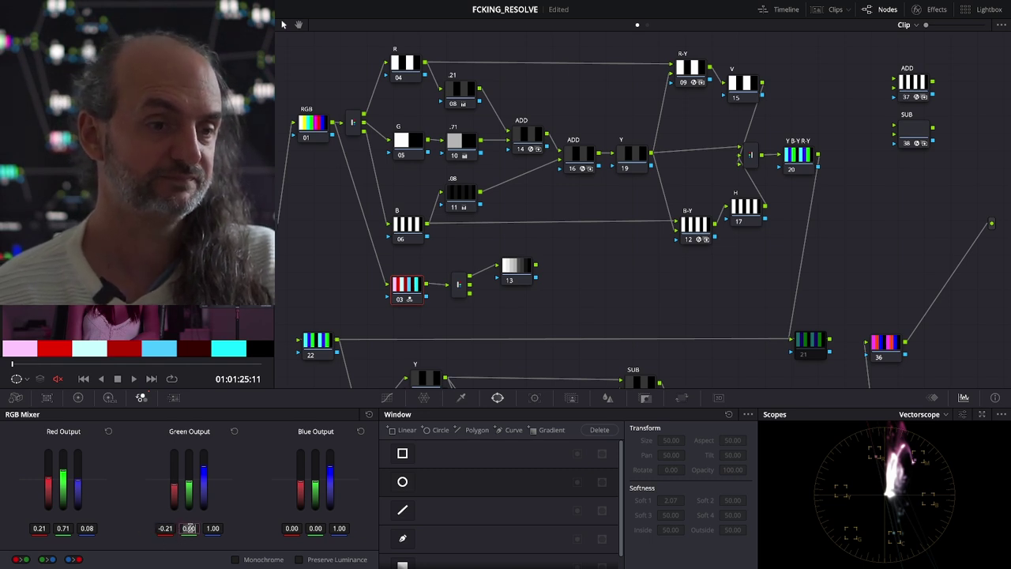
text(-)
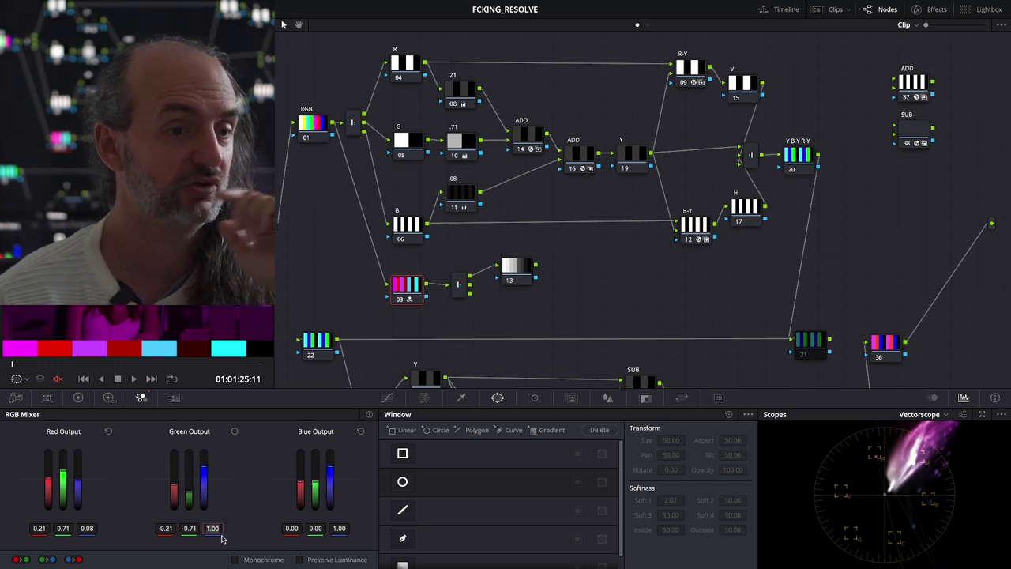
key(BackSpace)
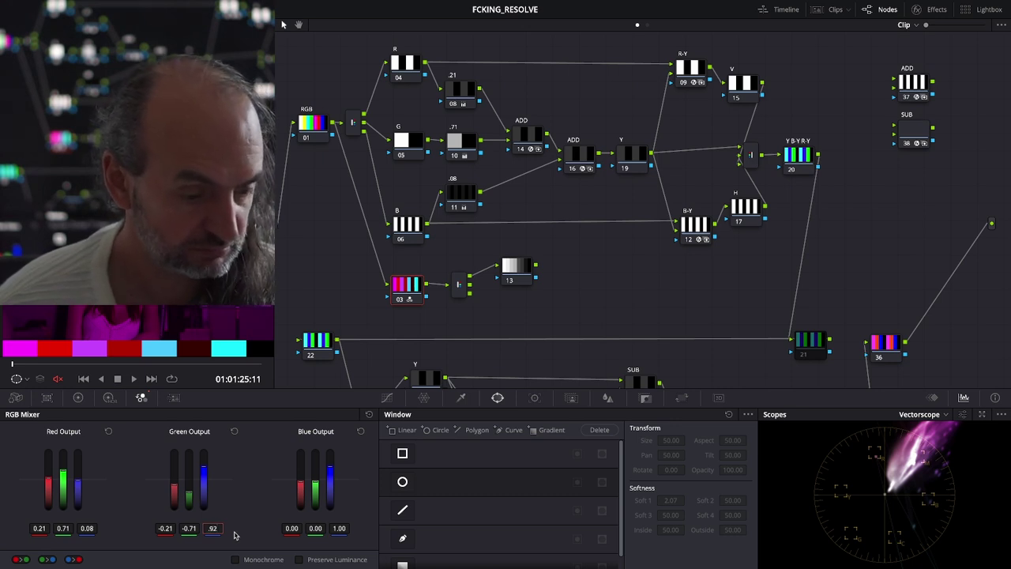
key(Return)
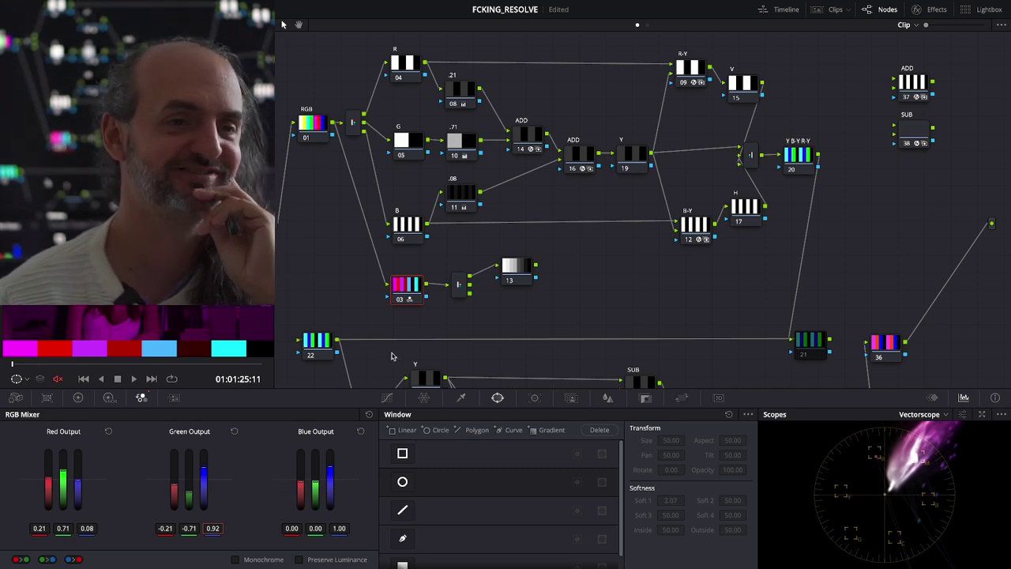
Step: Feed the node after the mixer's splitter from the green channel output and compare its image with the B-Y node
drag(510, 267, 518, 291)
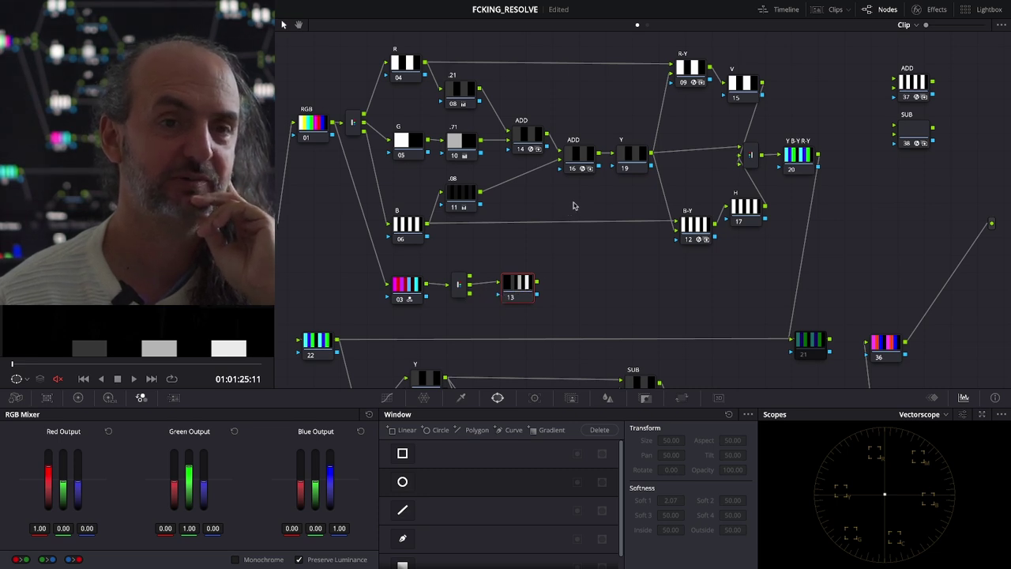
click(693, 228)
click(518, 284)
click(692, 226)
click(742, 209)
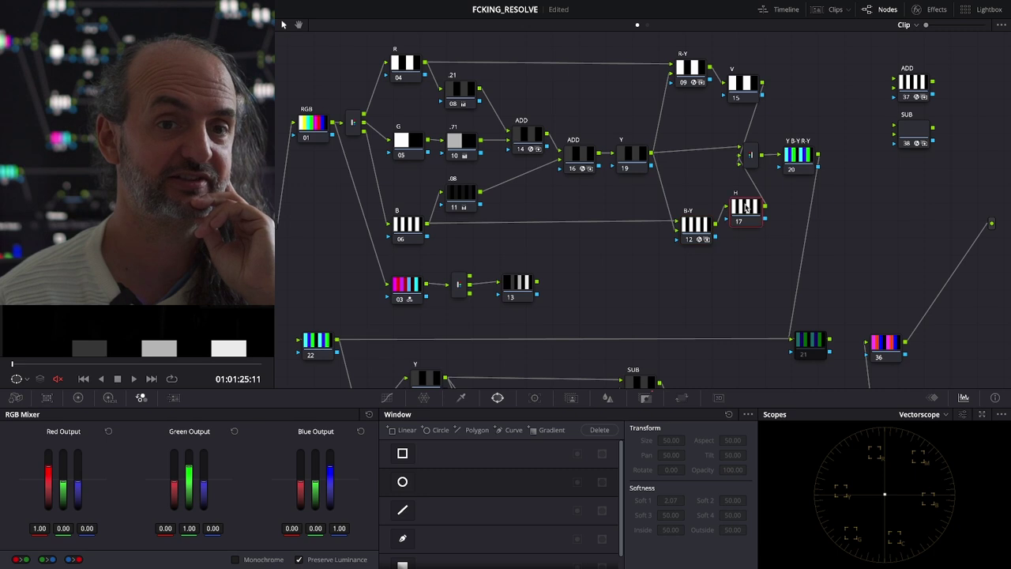
click(695, 228)
click(642, 161)
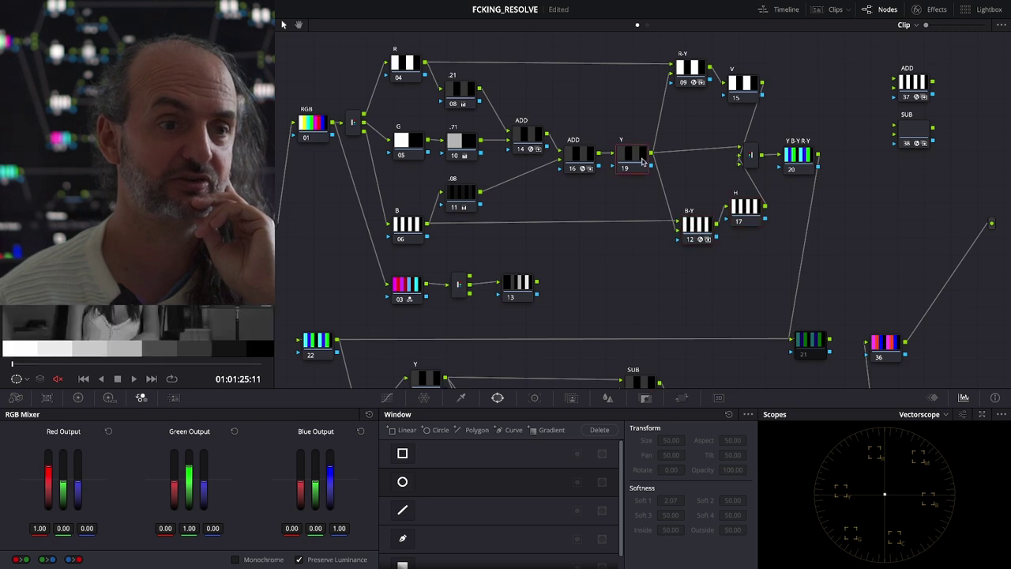
click(701, 236)
click(516, 286)
click(691, 229)
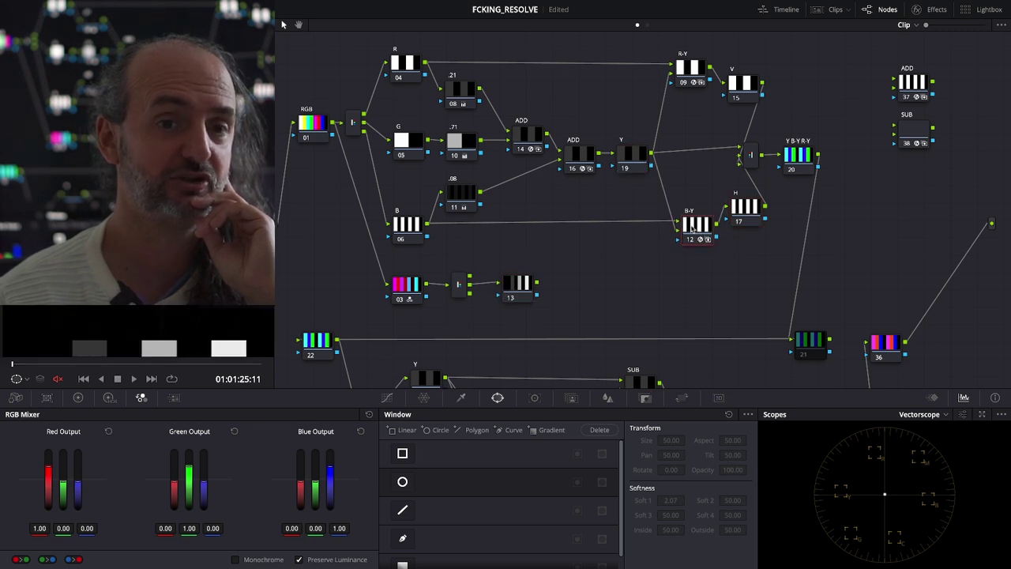
click(515, 291)
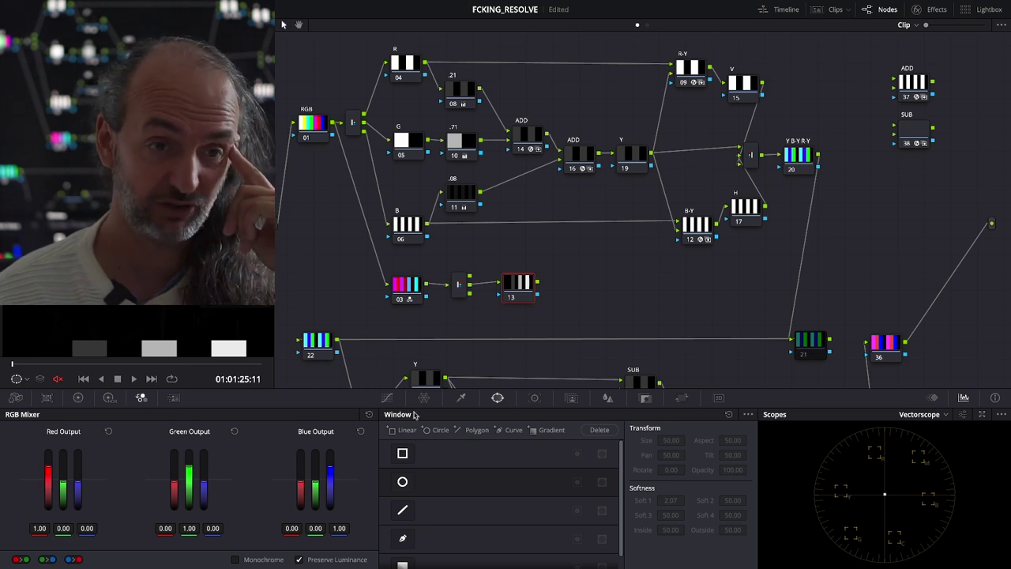
Step: Set the mixer node's Blue Output to 1.00 red and 0.00 blue
click(415, 278)
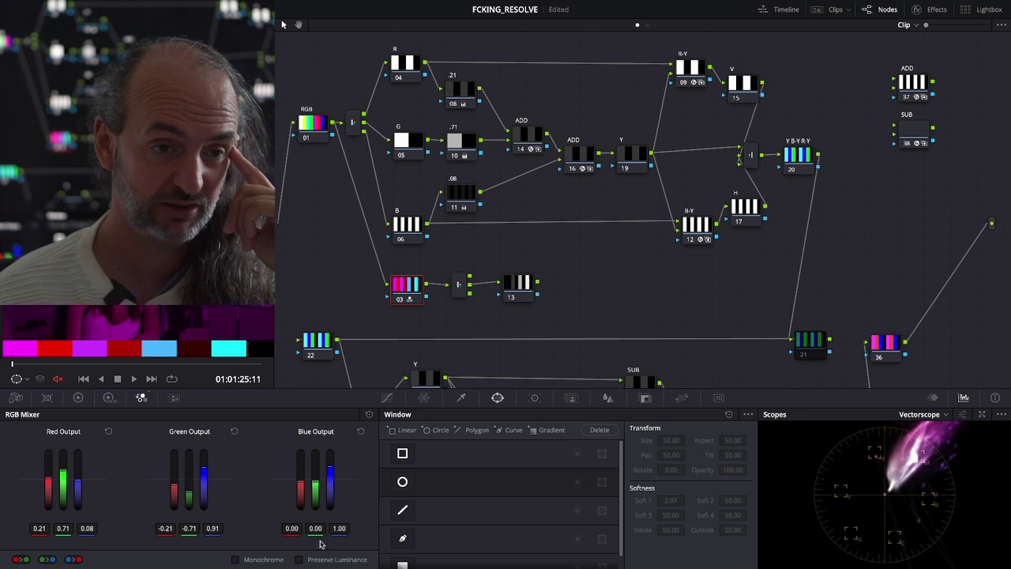
double_click(292, 528)
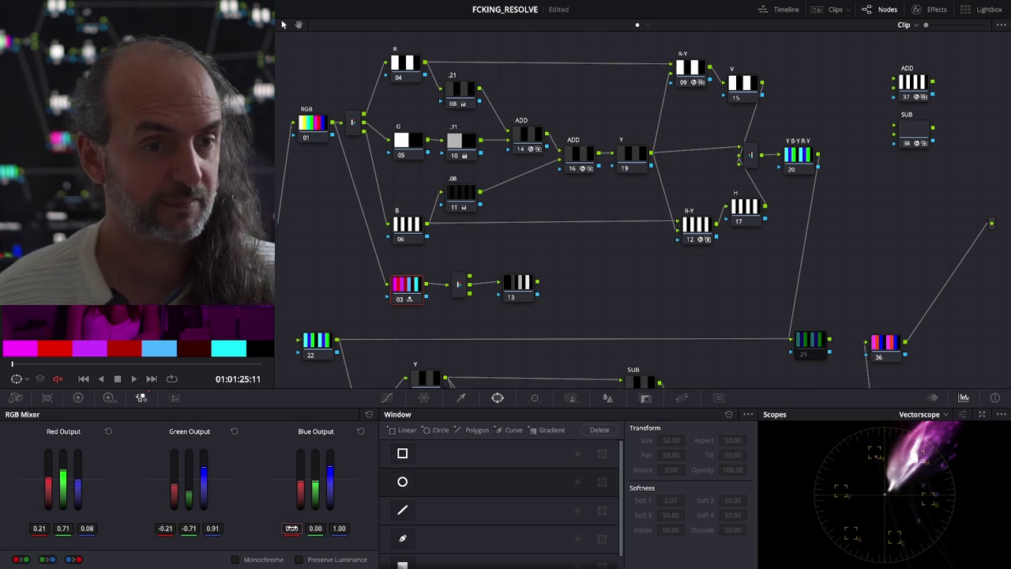
text(1)
key(Return)
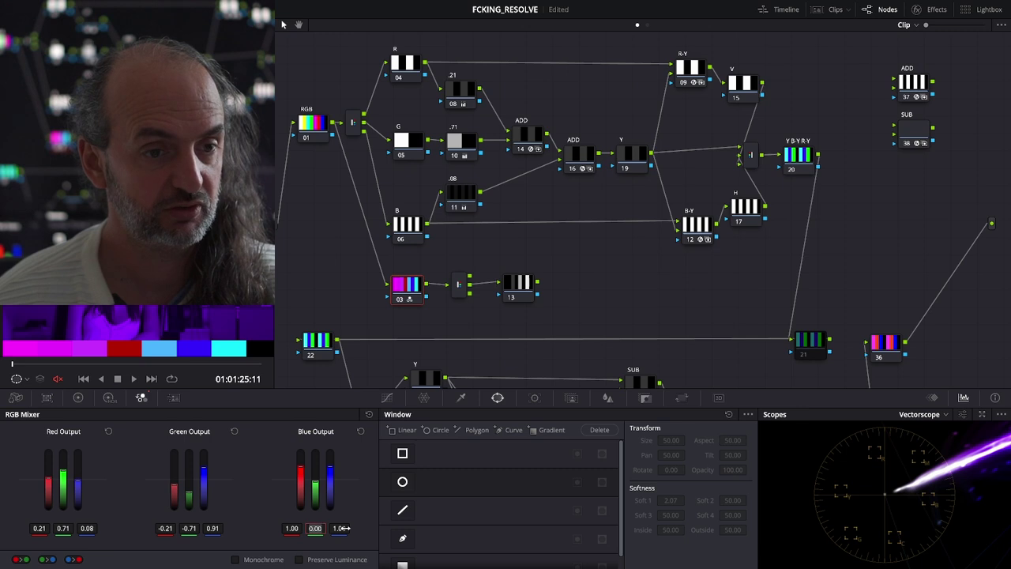
double_click(339, 527)
text(0)
key(Return)
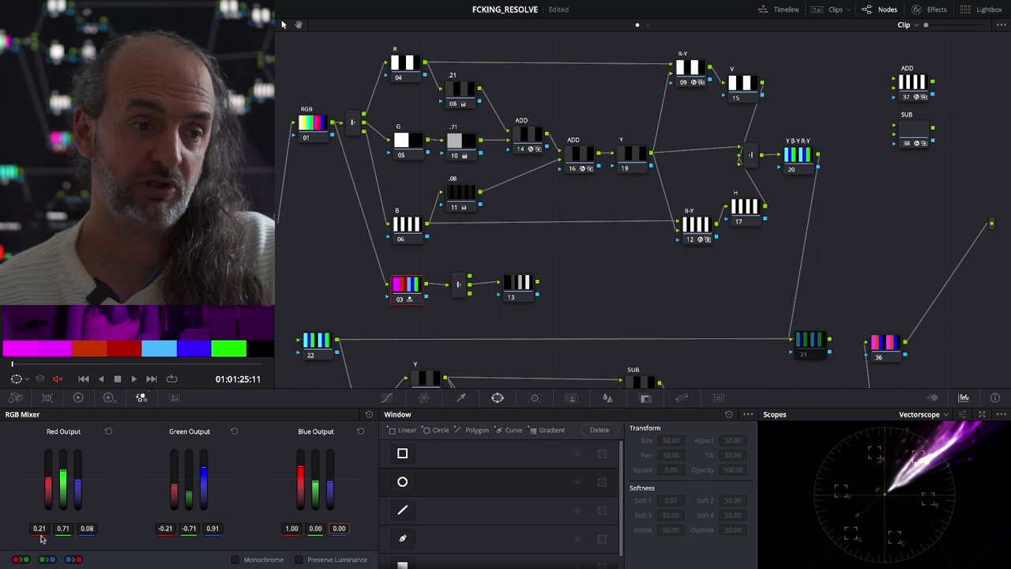
Step: Set the mixer node's Blue Output to 0.79 red, -0.71 green and -0.08 blue
double_click(292, 529)
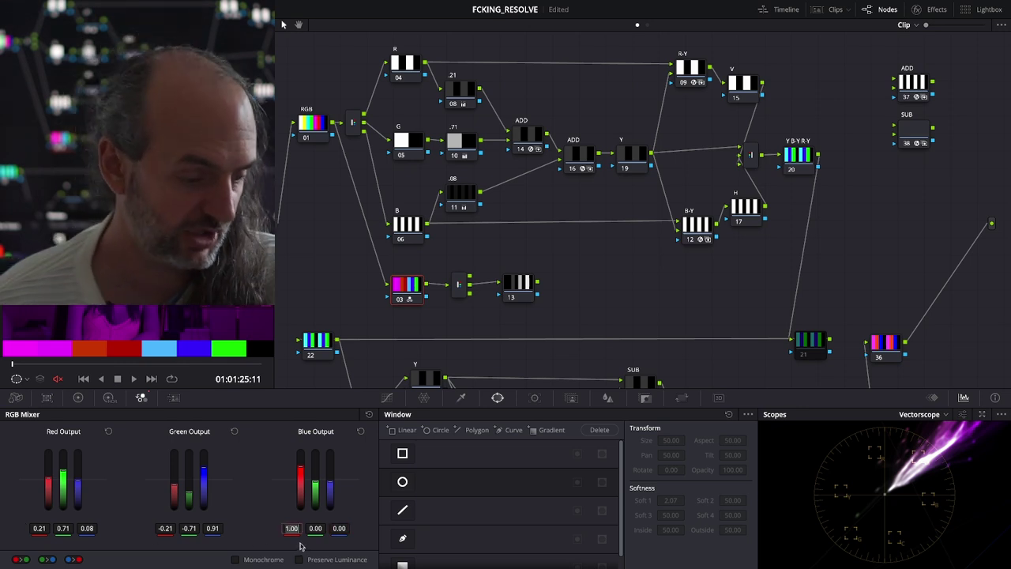
key(BackSpace)
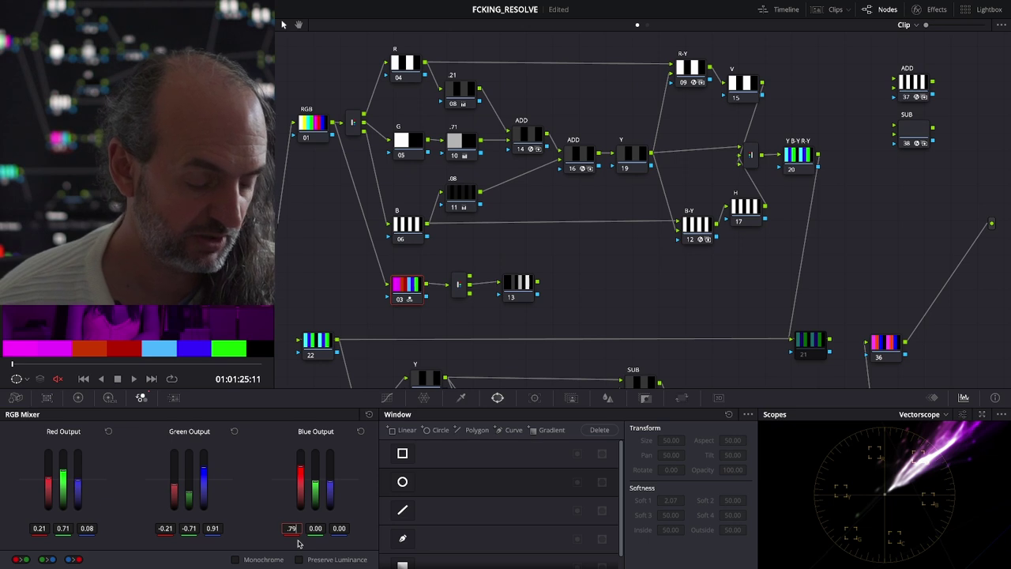
key(Return)
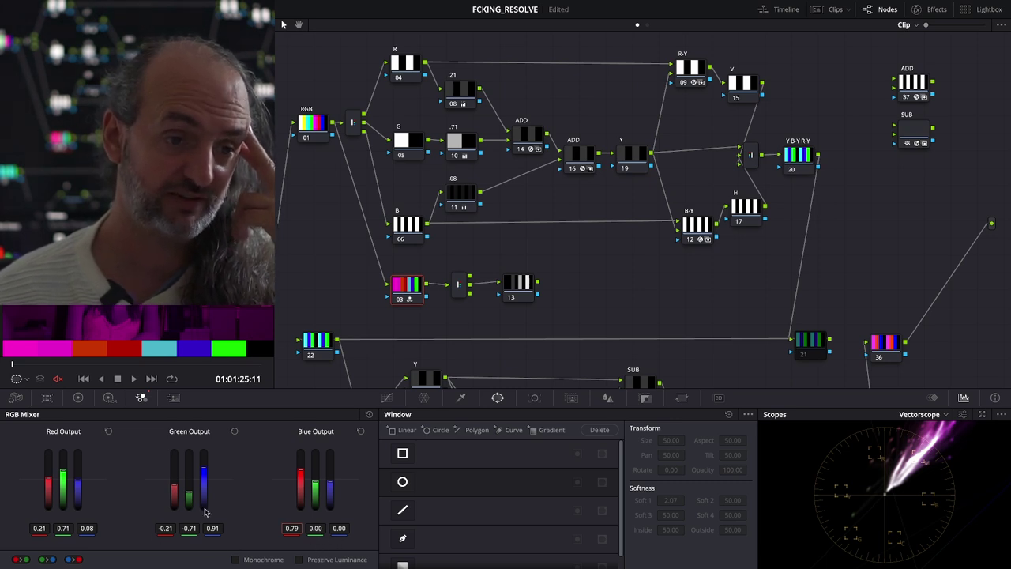
click(316, 528)
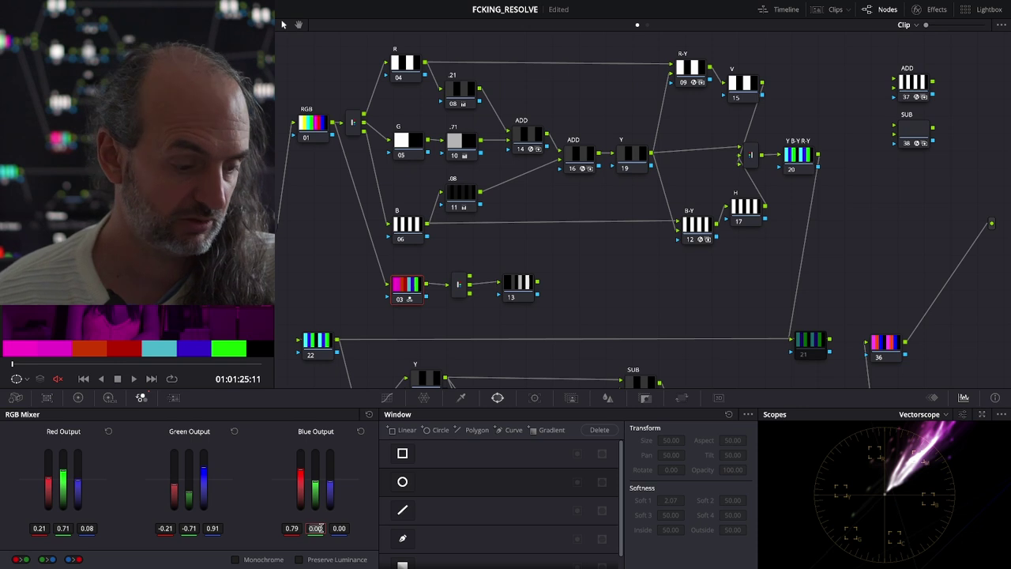
text(-0)
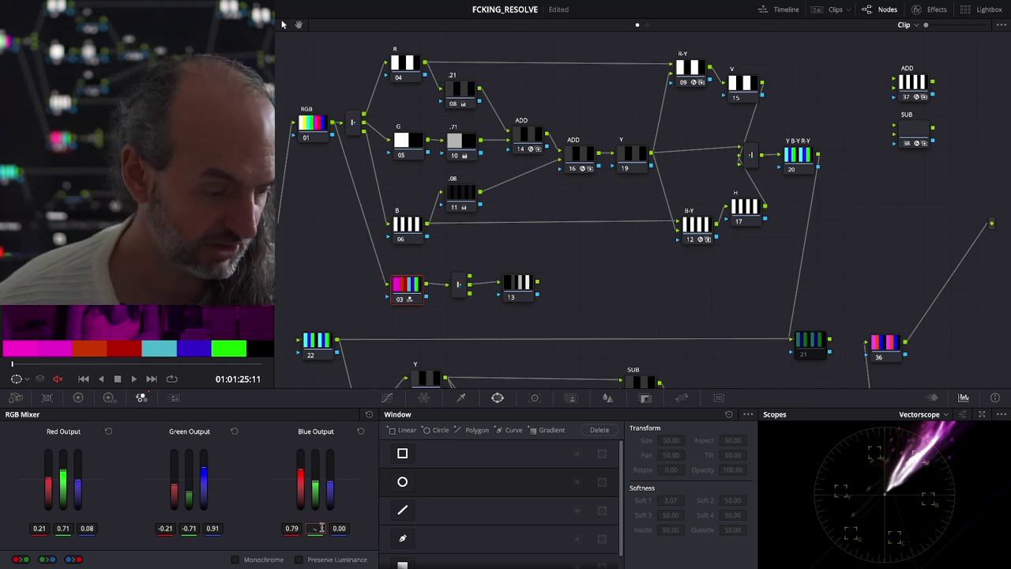
text(.71)
key(Return)
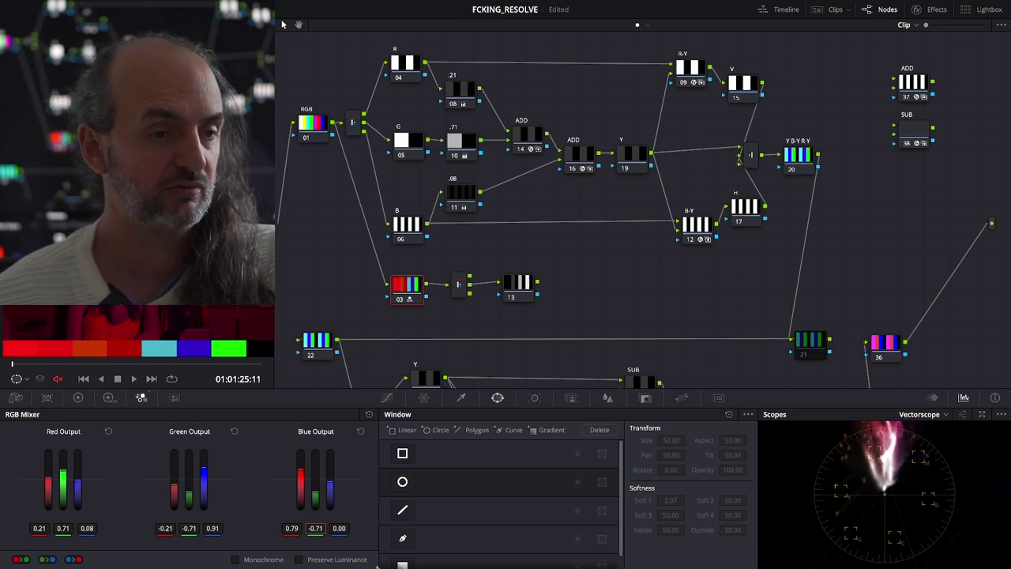
click(341, 527)
text(-0)
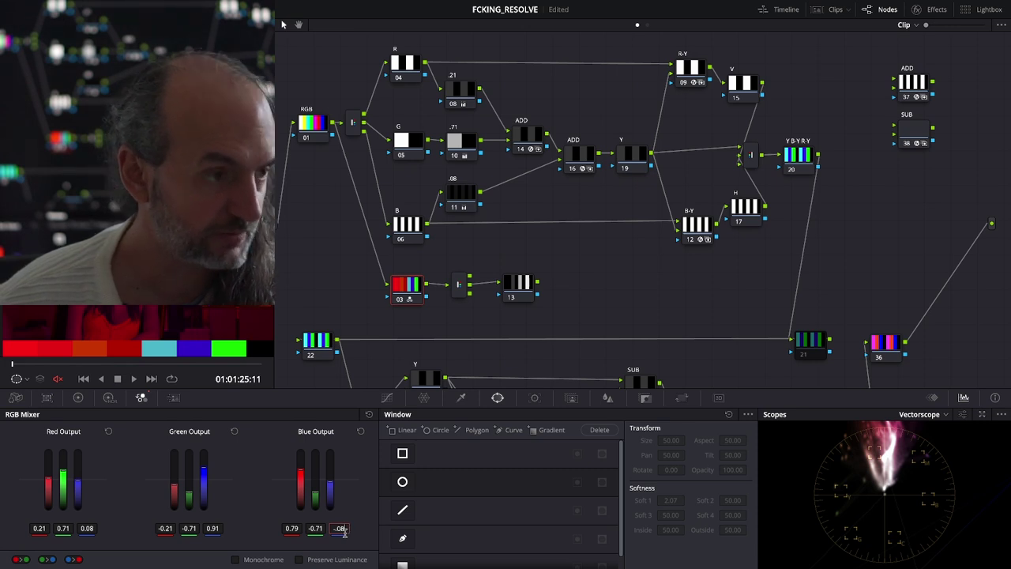
text(.08)
key(Return)
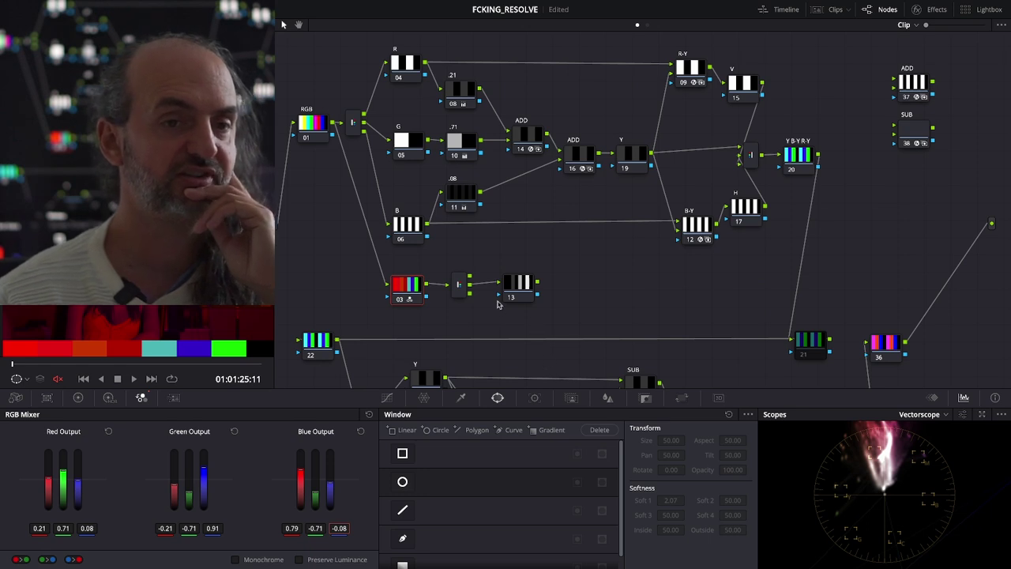
Step: Feed the node after the mixer's splitter from the blue channel output and compare its image with the R-Y node
drag(516, 287, 523, 293)
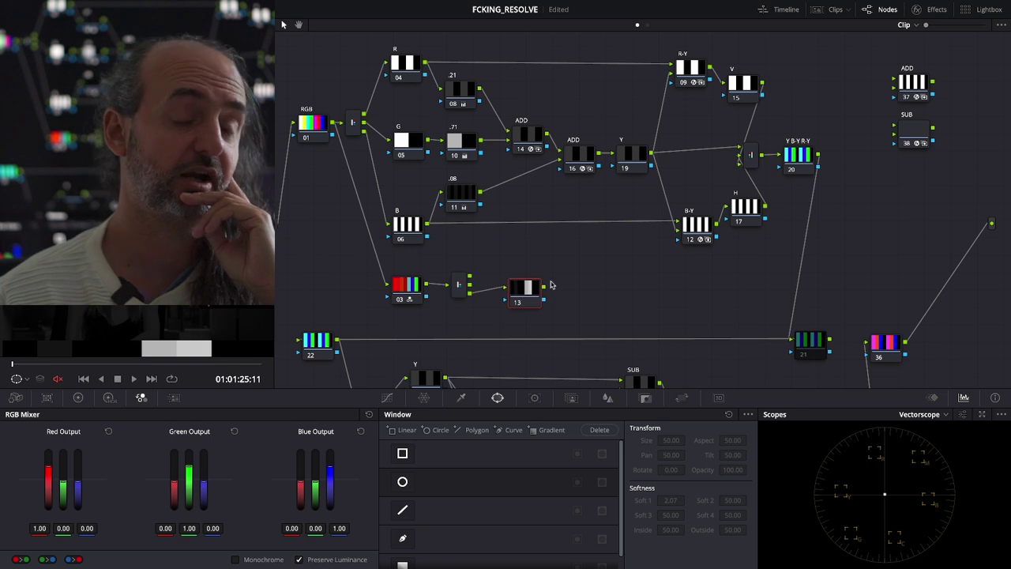
click(688, 69)
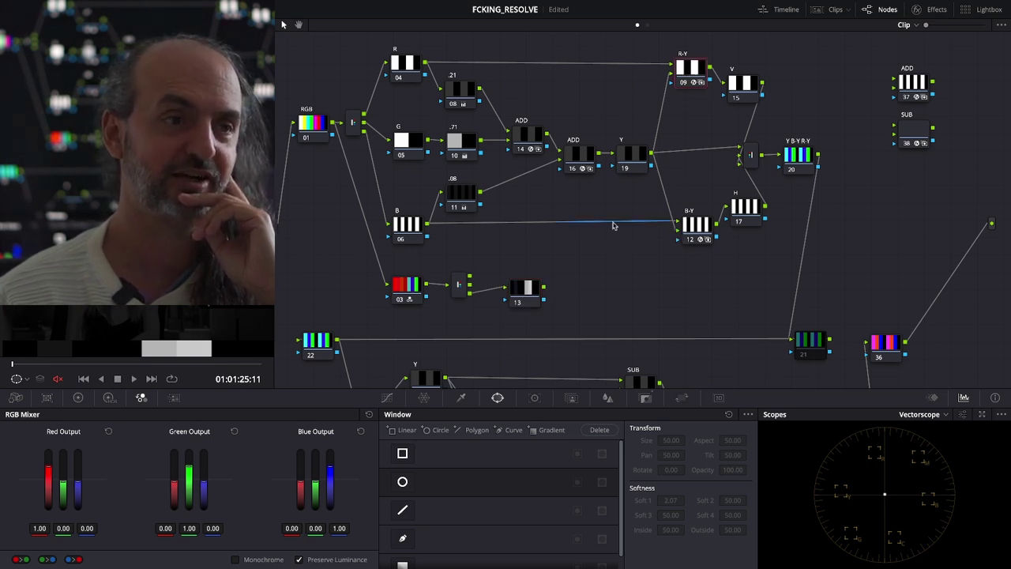
click(523, 294)
click(682, 71)
click(692, 225)
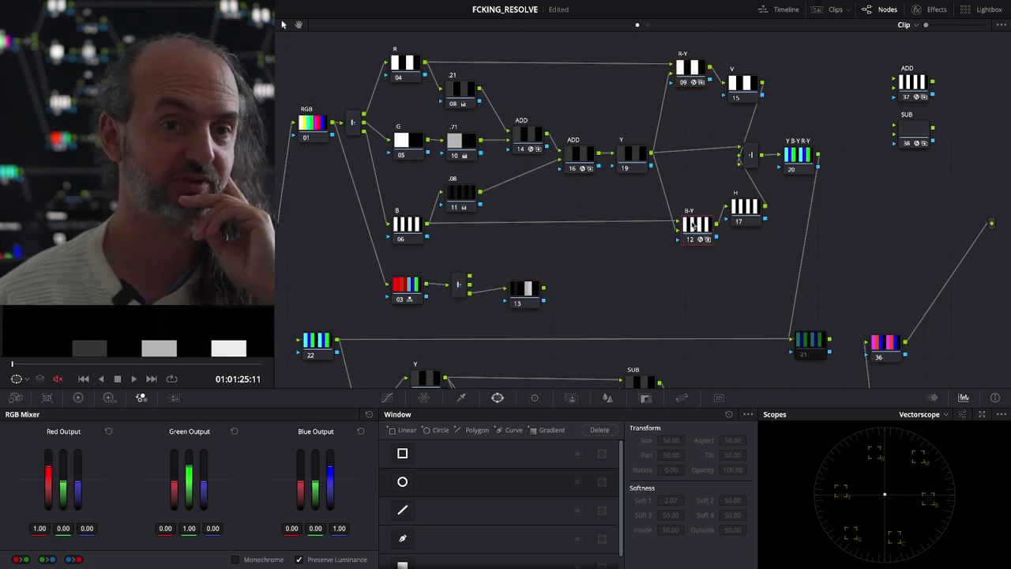
click(551, 288)
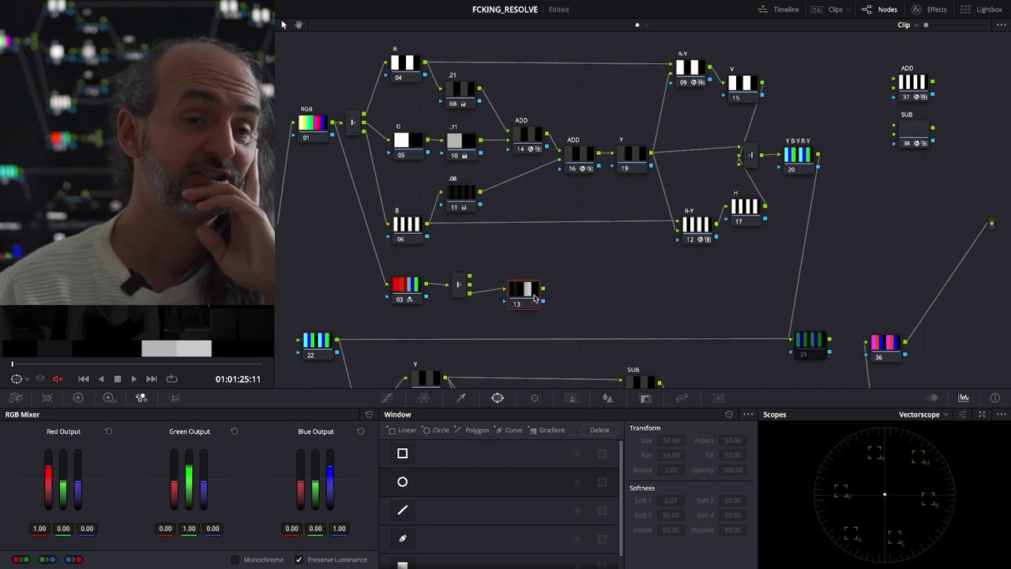
Step: Compare the RGB Mixer node's image with that of the Y B-Y R-Y node
click(409, 288)
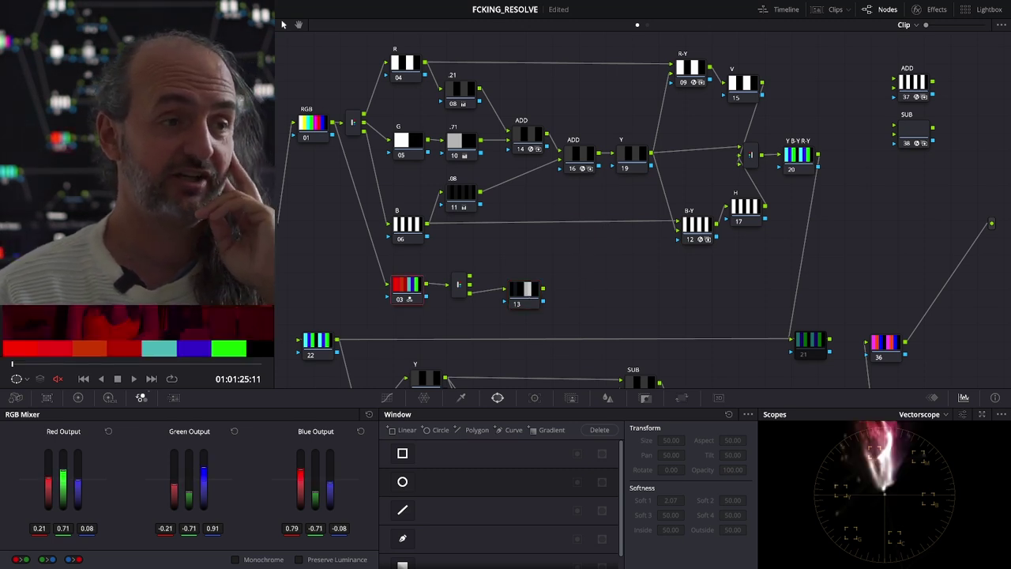
click(792, 160)
click(393, 282)
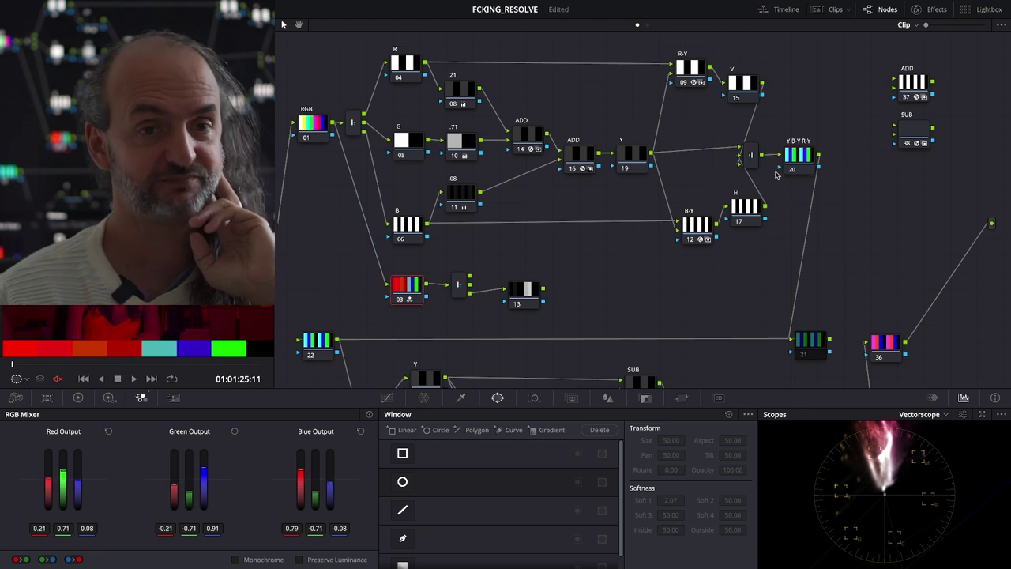
click(796, 157)
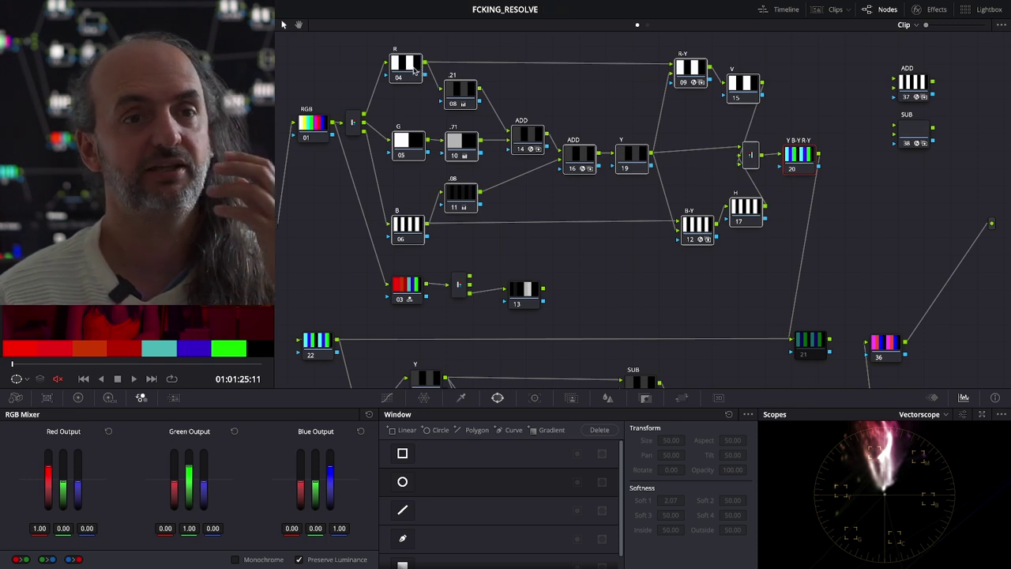
Step: Move the group of nodes between the RGB splitter and the Y B-Y R-Y node up to make room for the mixer branch
drag(401, 75, 401, 59)
drag(415, 224, 436, 68)
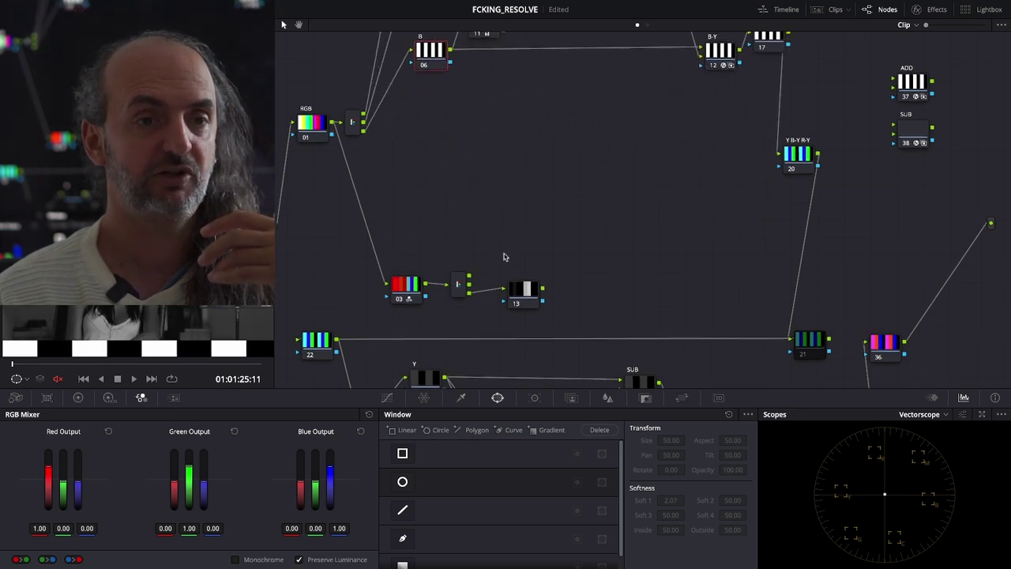
Step: Feed the decoding tree's first node from the RGB Mixer node and compare the final image with all grades bypassed and enabled
scroll(501, 260, down, 3)
click(413, 229)
drag(413, 229, 300, 279)
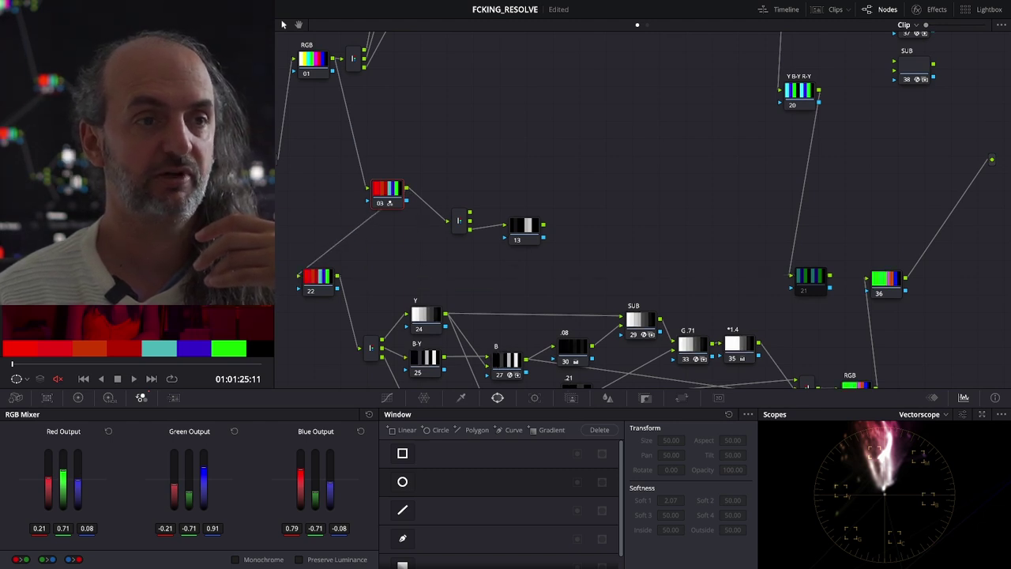
scroll(628, 229, down, 2)
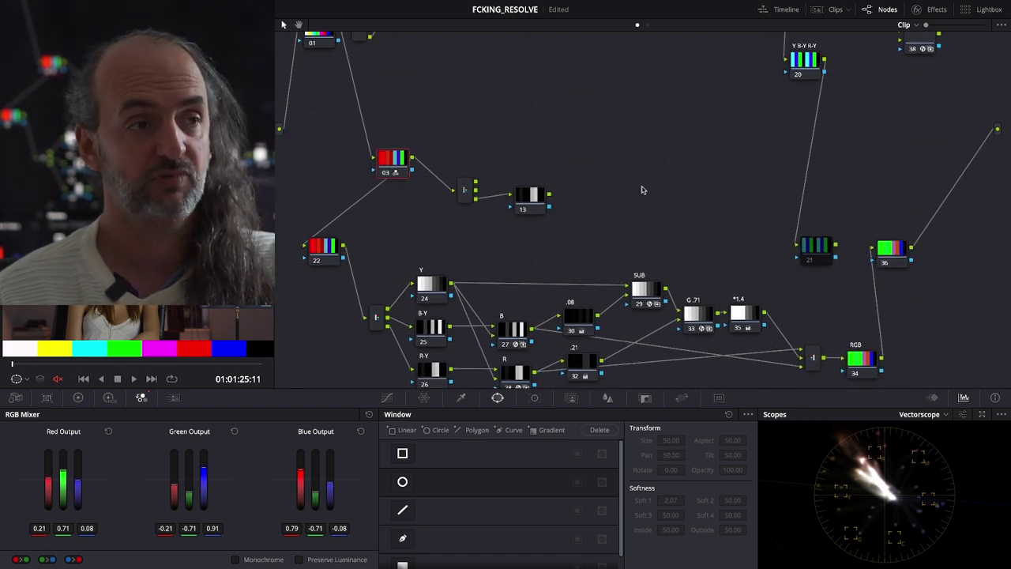
key(shift+d)
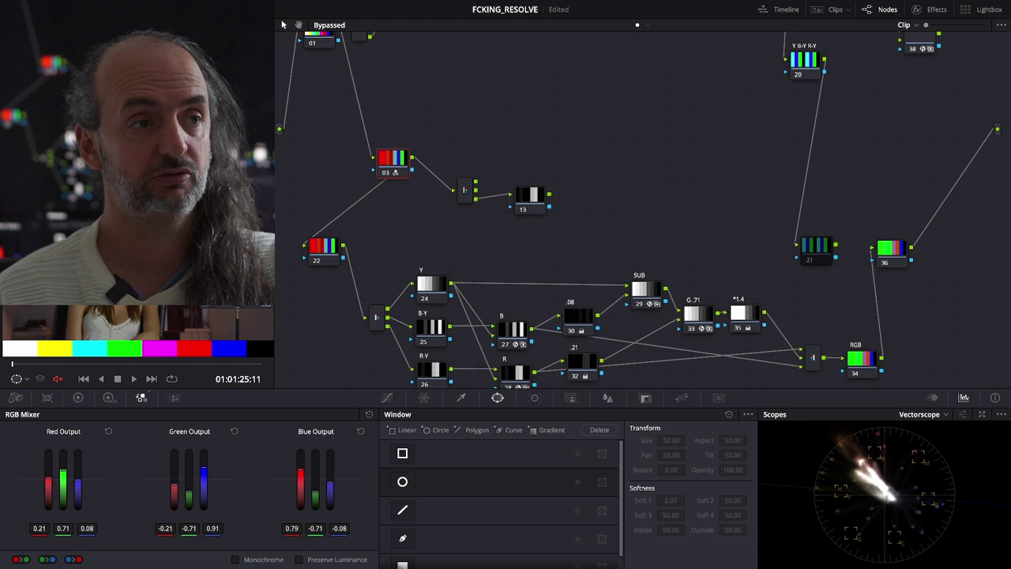
key(shift+d)
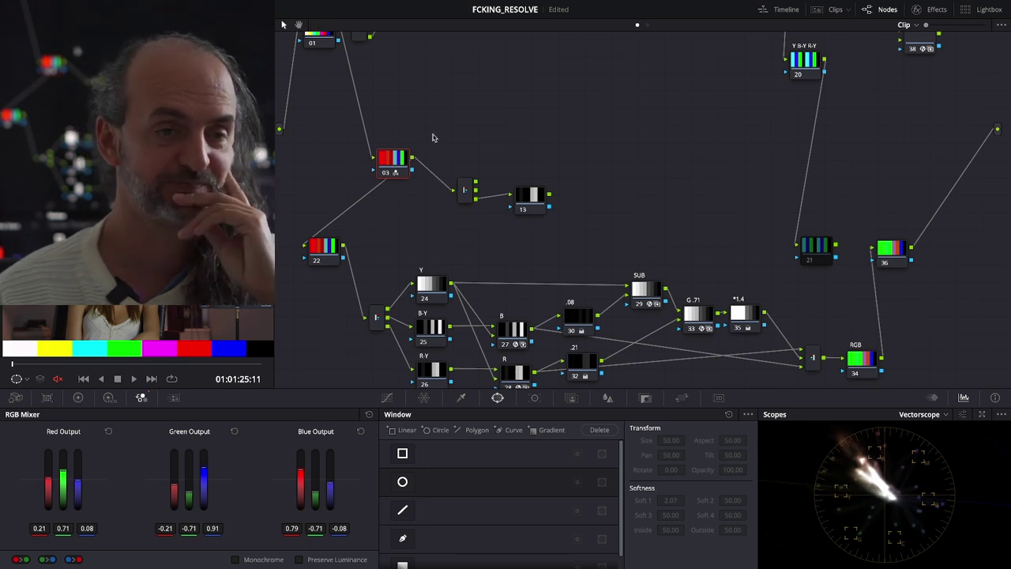
Step: Move the RGB Mixer node up and add a serial node after it
scroll(421, 174, up, 3)
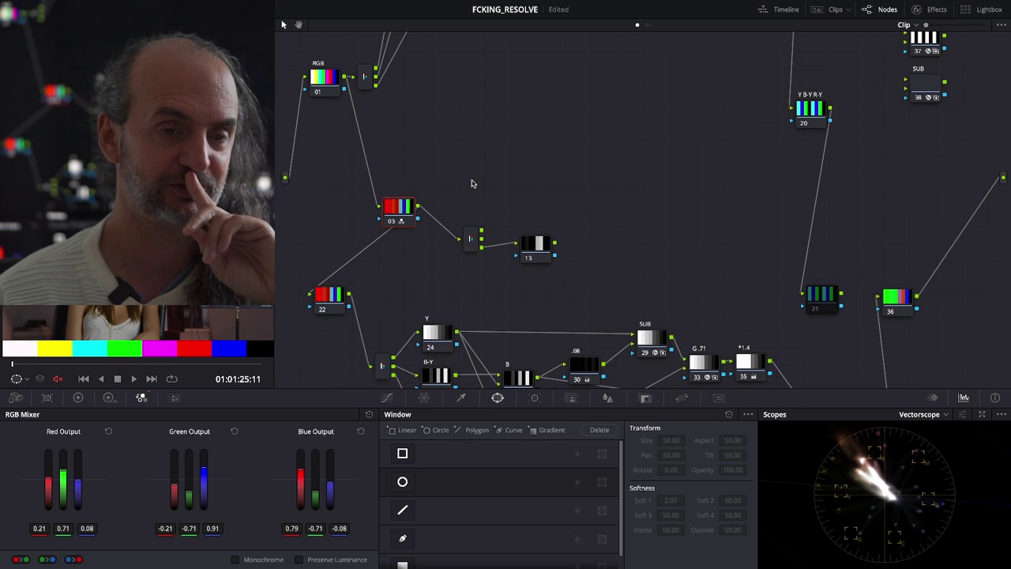
drag(412, 221, 414, 181)
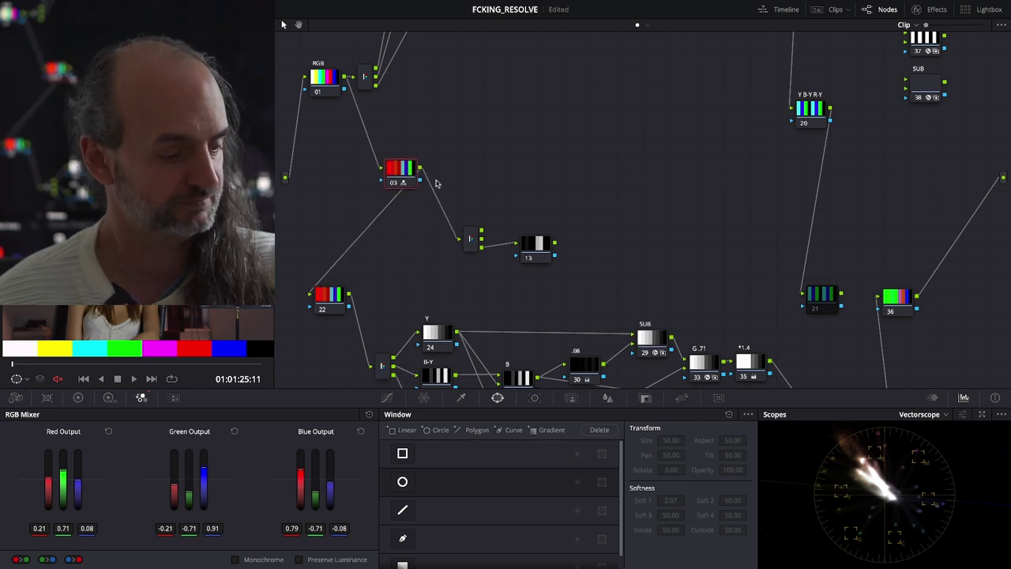
key(alt+s)
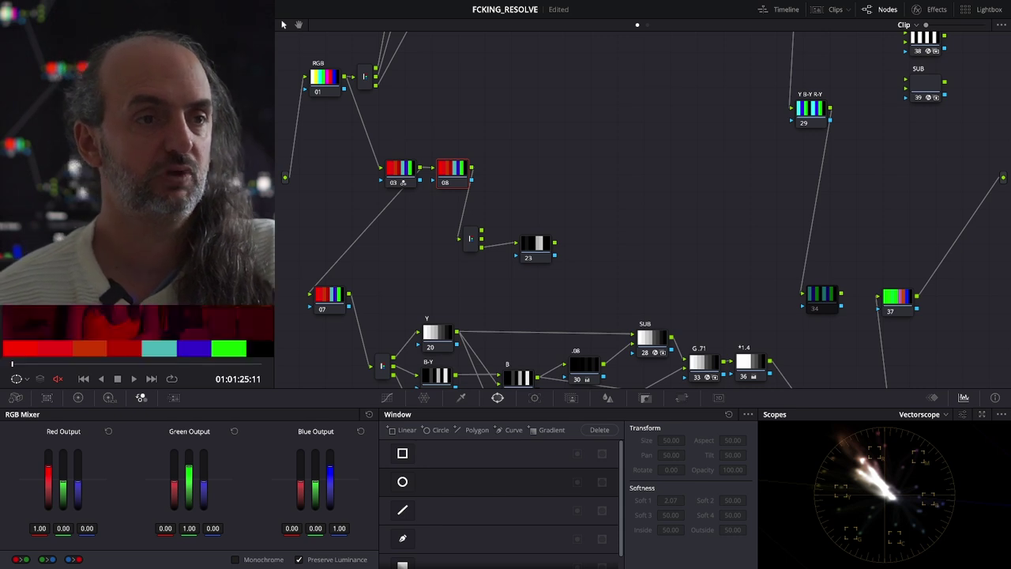
Step: Delete the link from the new node to the splitter and the link from the mixer node to the decoding tree
click(465, 214)
key(Delete)
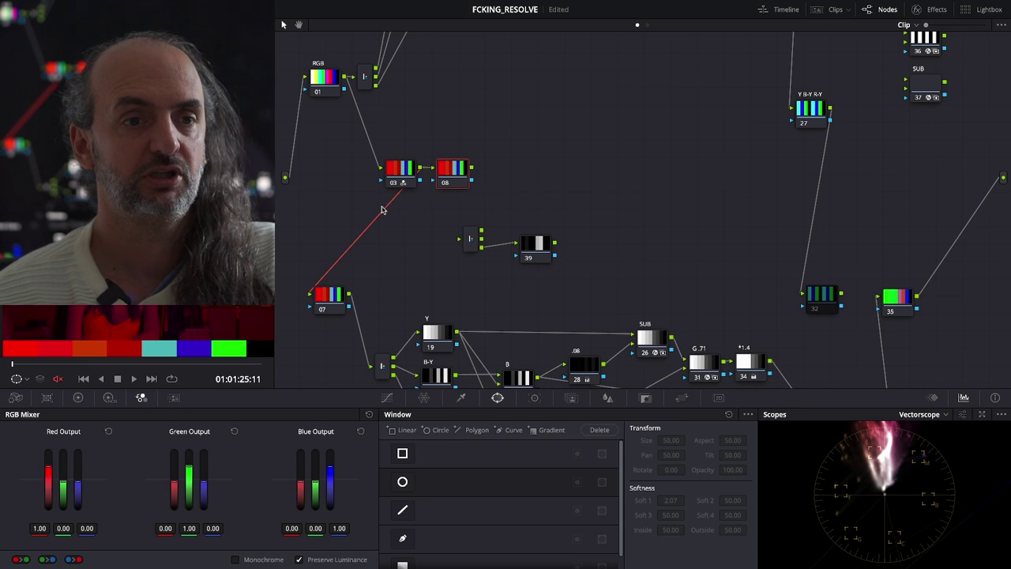
click(350, 257)
key(Delete)
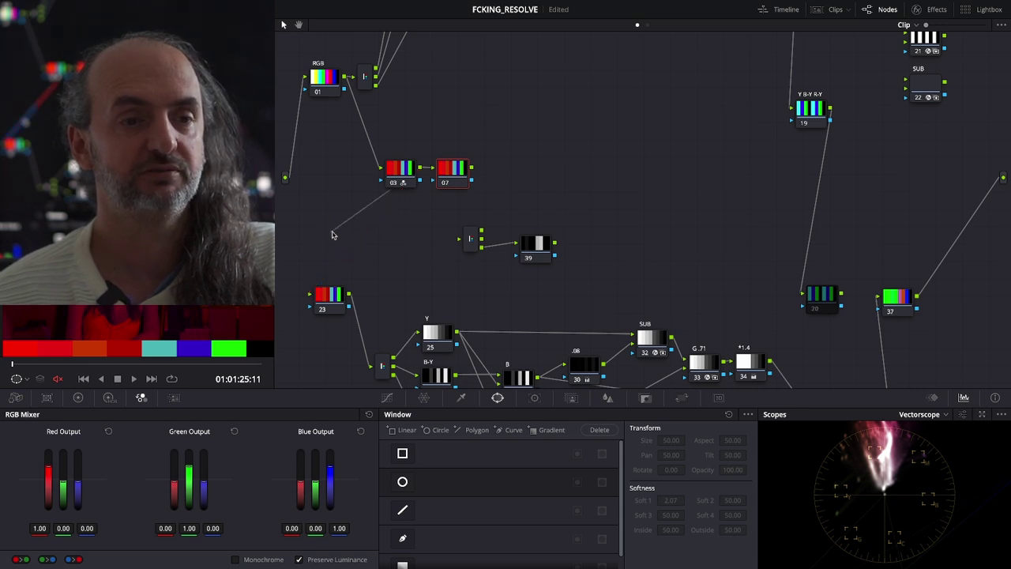
Step: Move the new serial node slightly away from the mixer node and turn off its Preserve Luminance option
drag(451, 178, 461, 178)
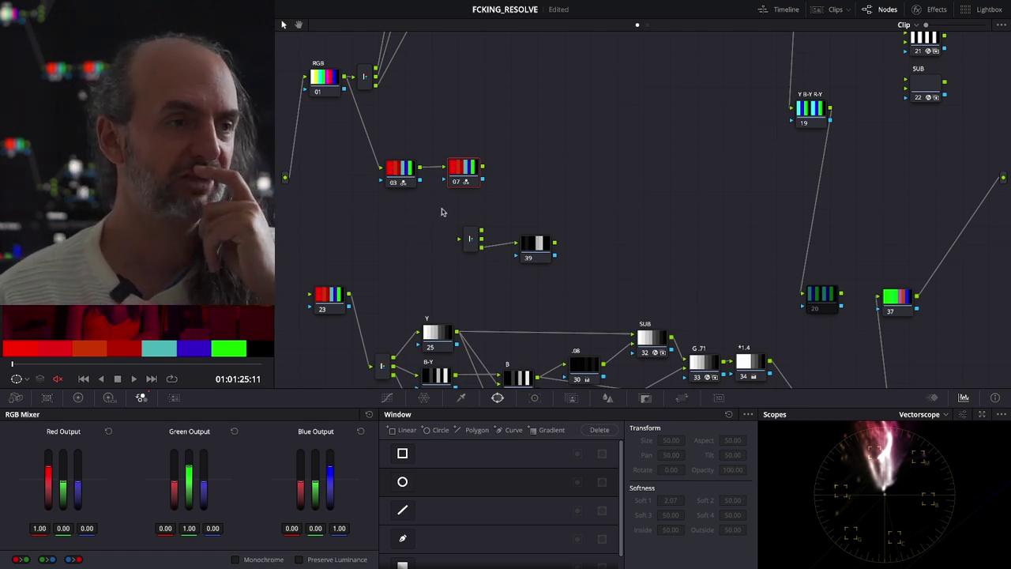
drag(453, 186, 455, 185)
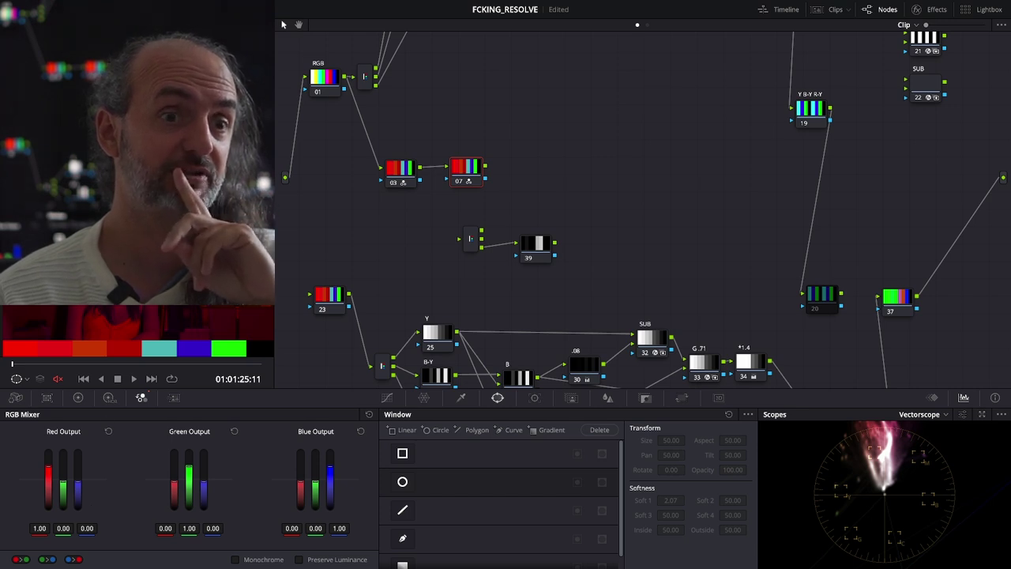
Step: Compare the RGB Mixer output values of the first mixer node with those of the new node
click(402, 175)
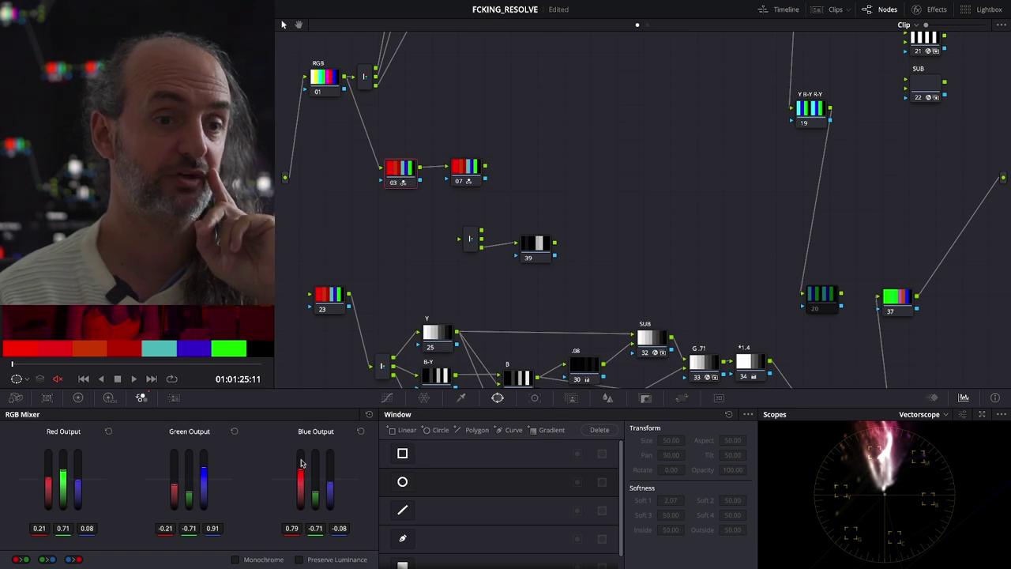
click(466, 169)
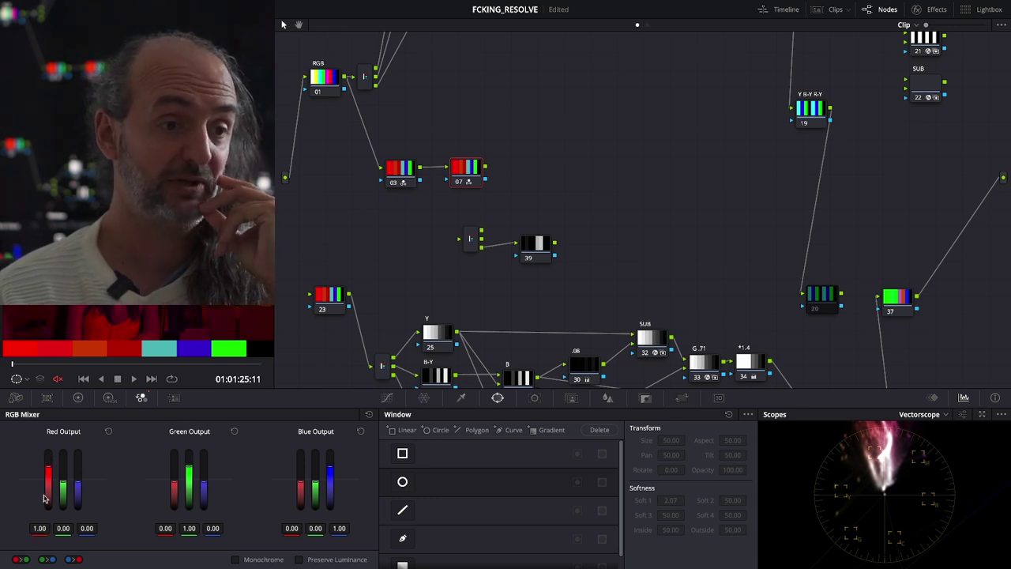
click(404, 172)
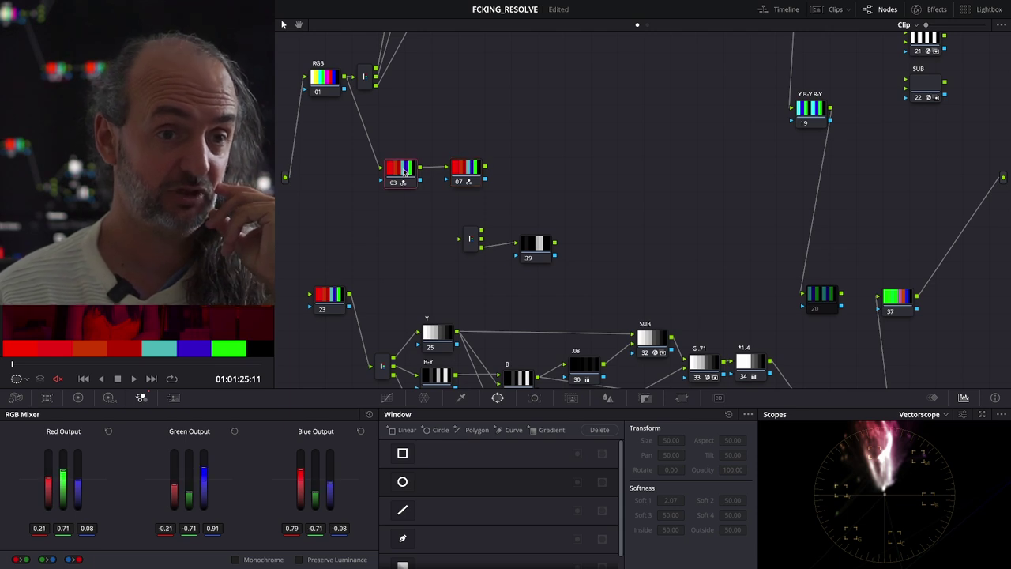
click(465, 167)
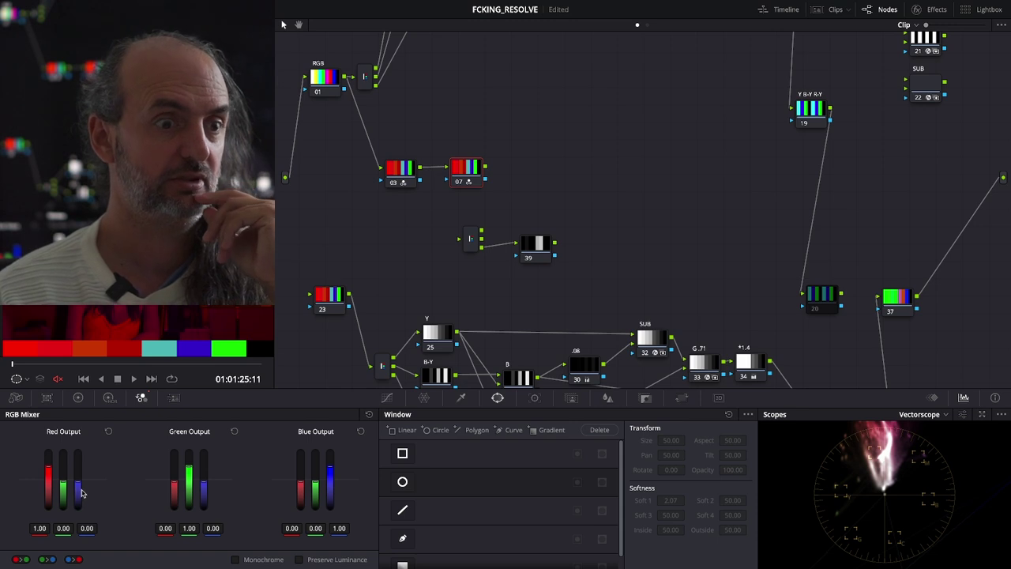
Step: Label the first mixer node "Y B-Y R-Y"
click(399, 169)
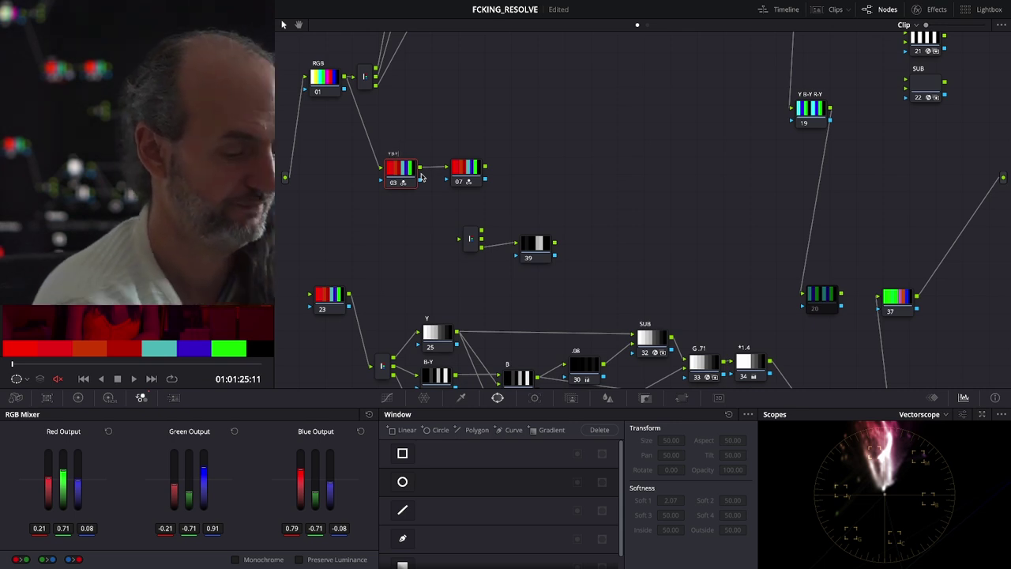
key(Return)
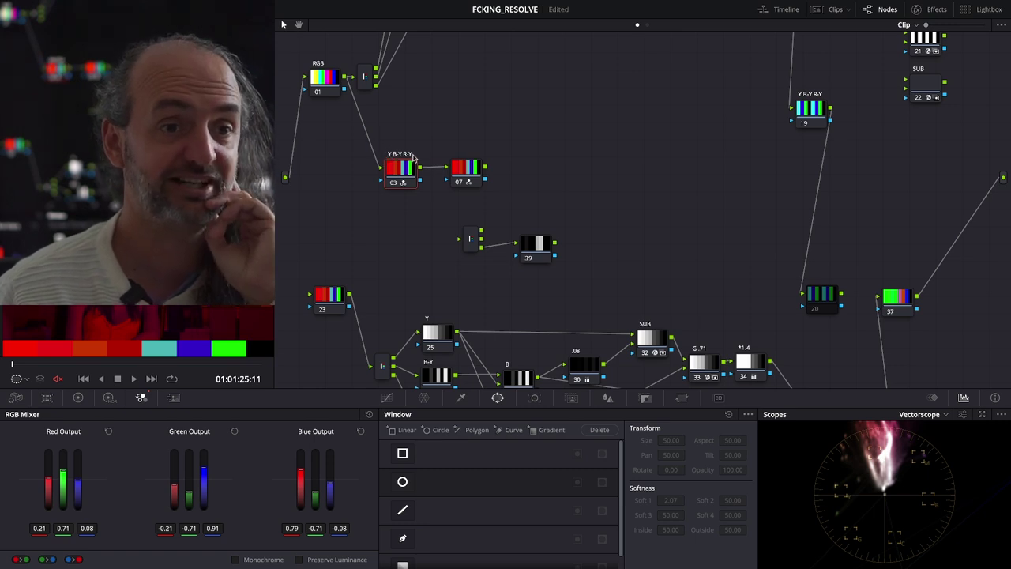
Step: Set the blue value of the second mixer node's Red Output to 1.00
click(472, 167)
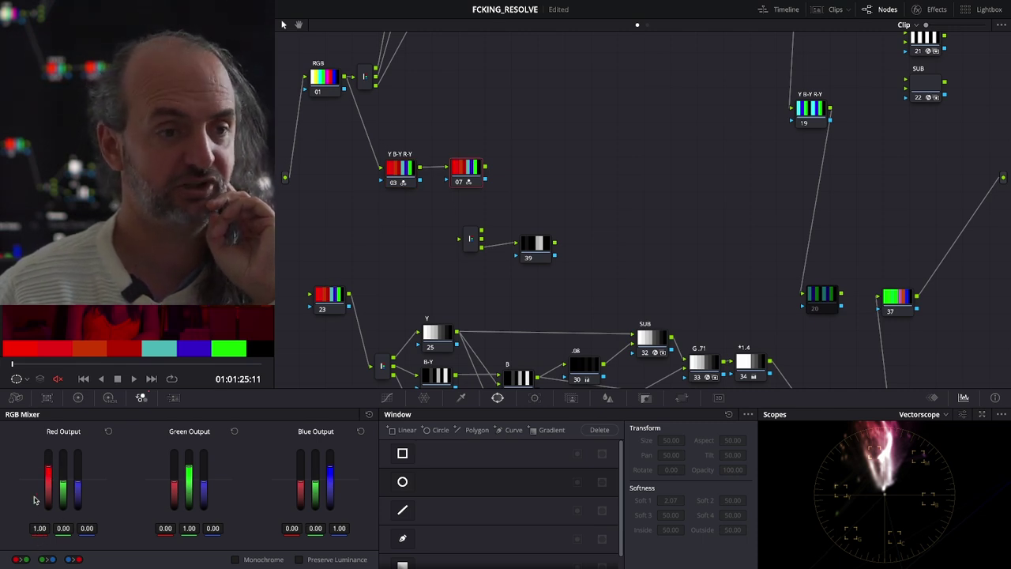
double_click(87, 528)
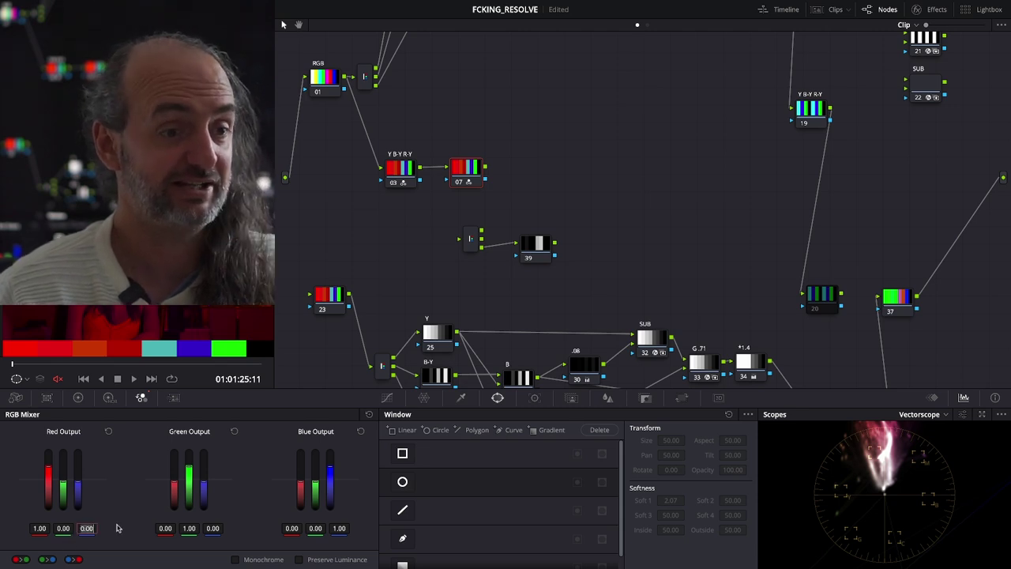
text(1)
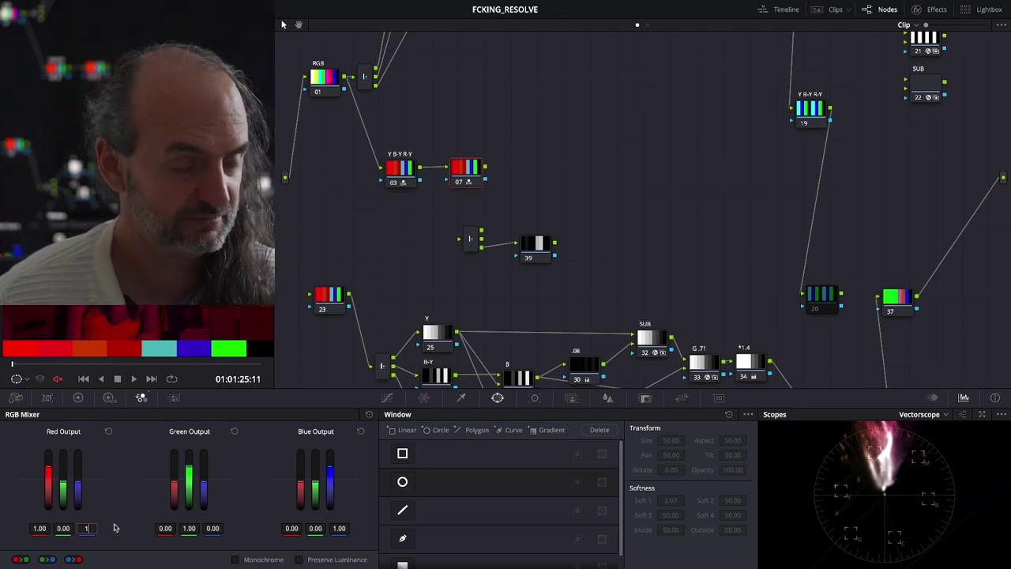
key(Return)
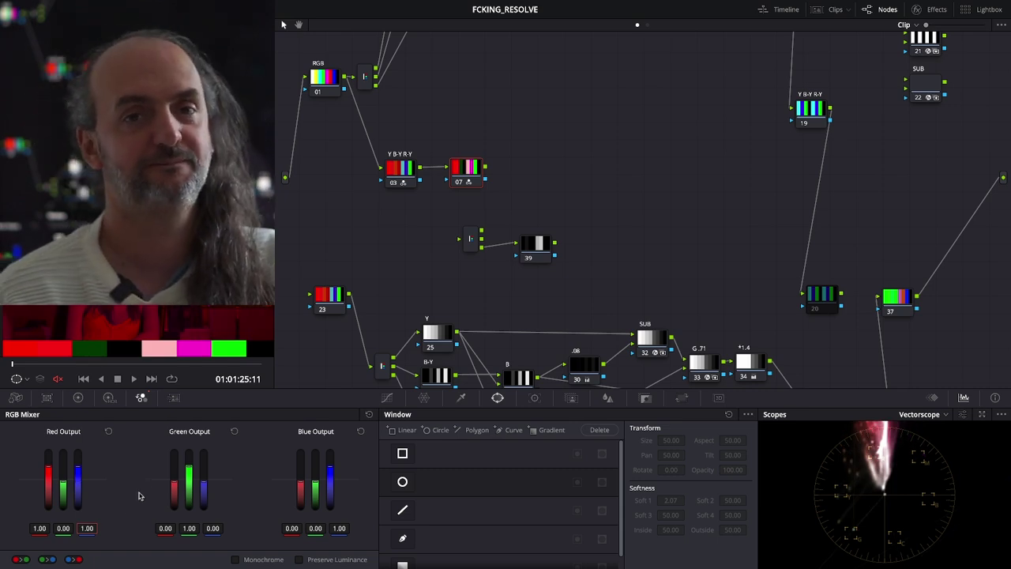
Step: Connect the second mixer node to the splitter and feed the node after it from the red channel output, arranging them in a row
drag(474, 173, 488, 158)
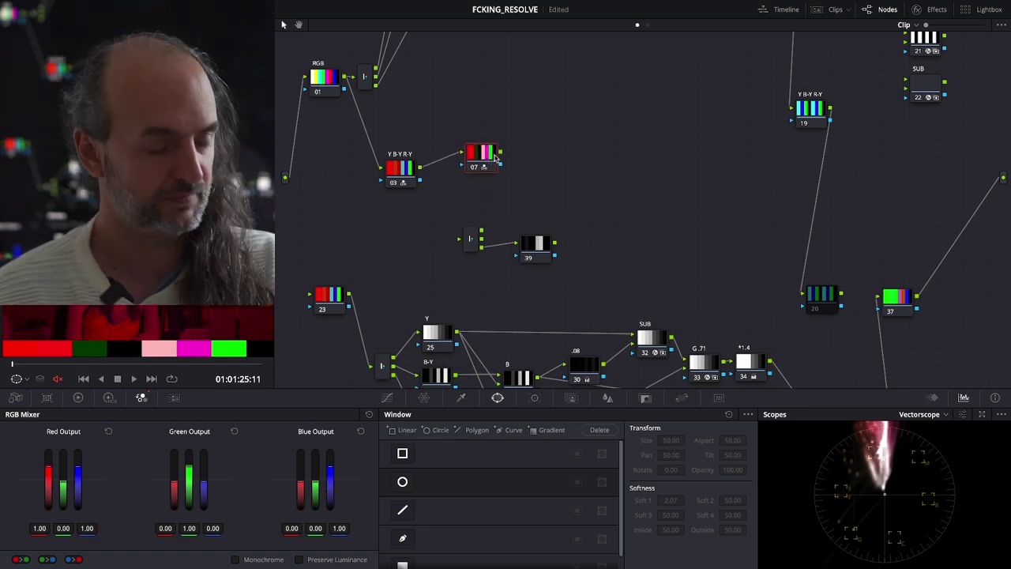
right_click(538, 150)
click(511, 196)
drag(470, 237, 542, 165)
drag(542, 244, 621, 171)
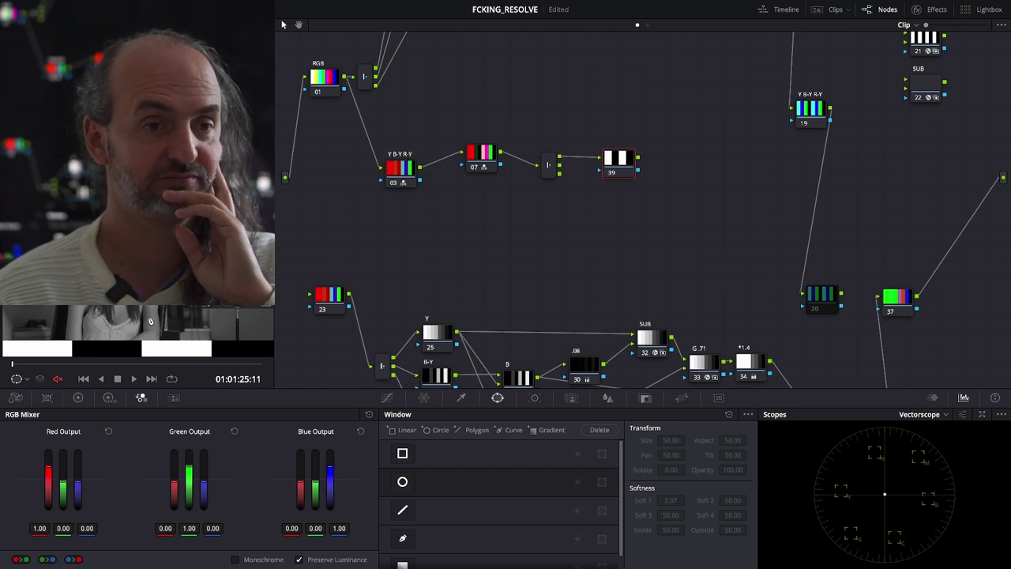
Step: Compare the red channel extracted after the second mixer with the original R node's image
scroll(519, 210, up, 5)
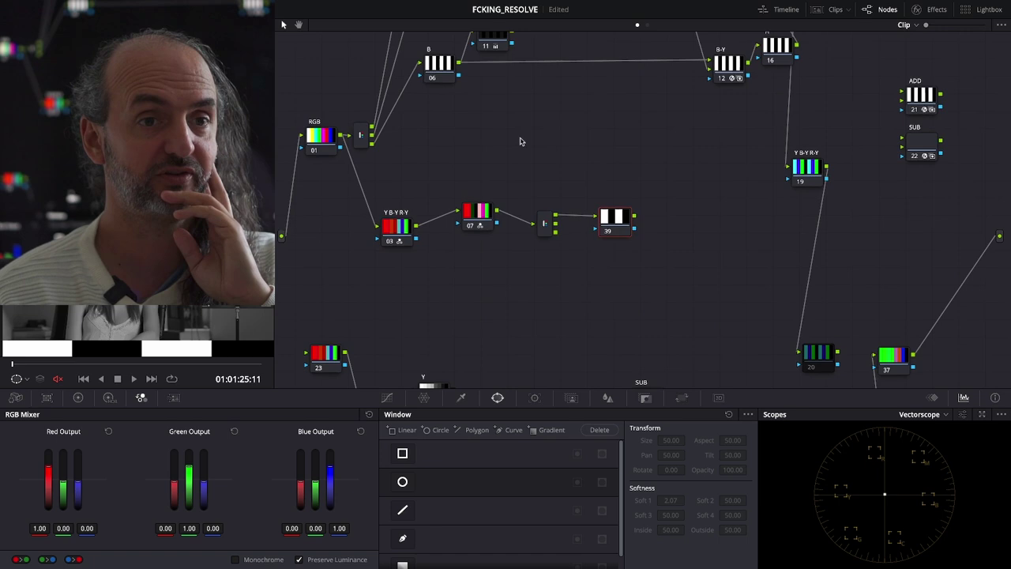
scroll(451, 100, up, 3)
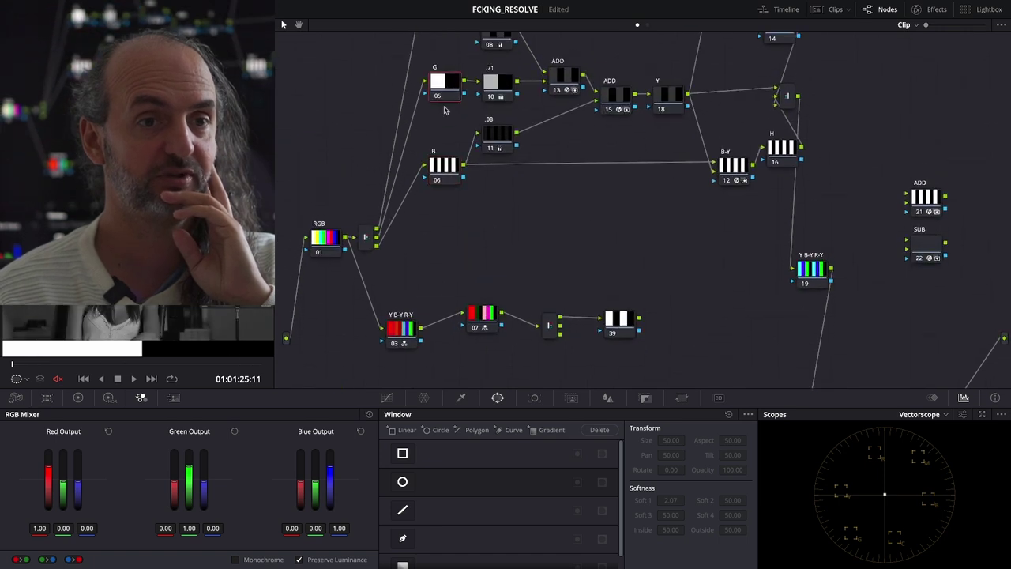
scroll(452, 184, up, 2)
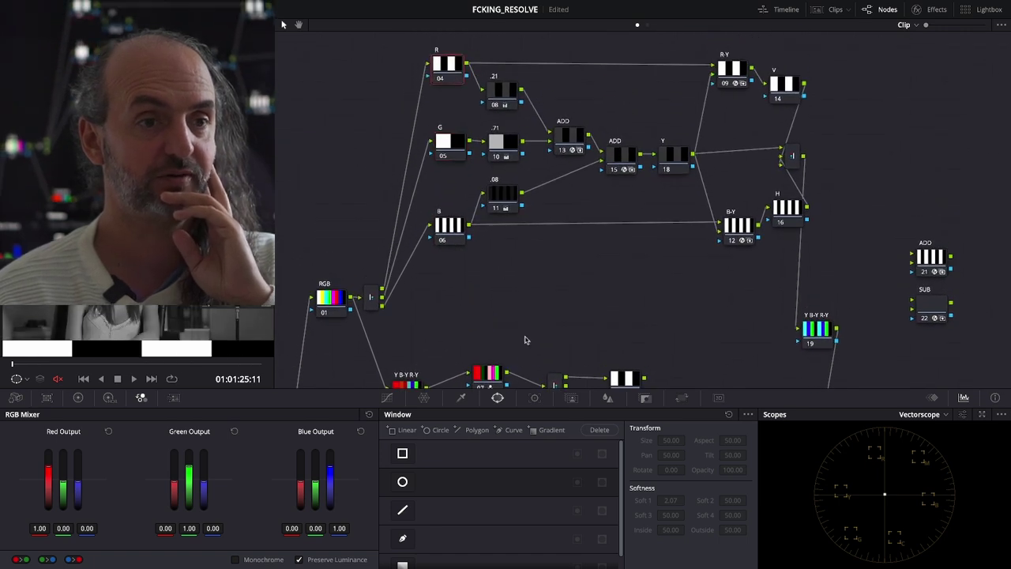
scroll(525, 180, down, 5)
scroll(571, 354, down, 4)
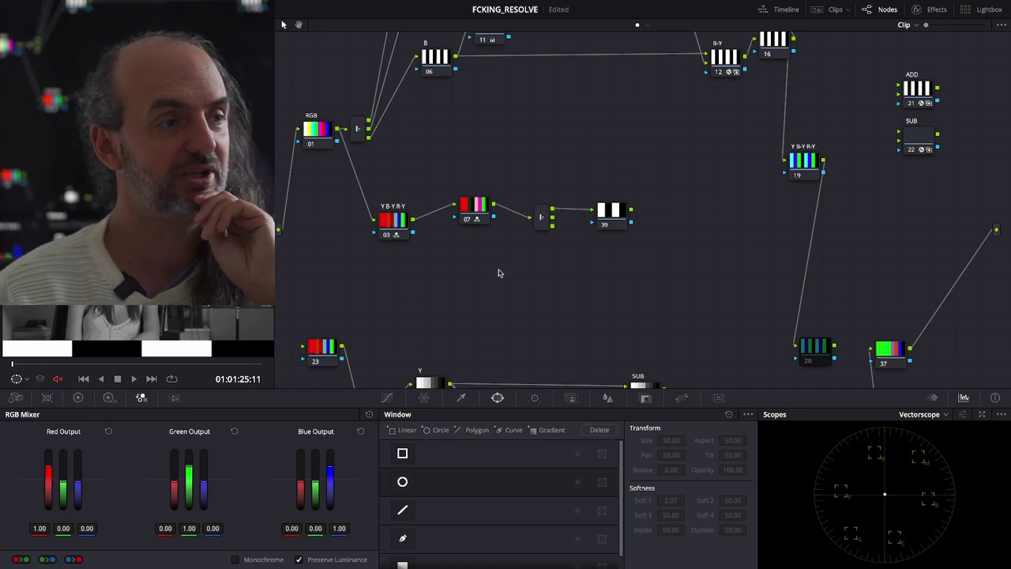
Step: Set the second mixer node's Blue Output to red 1.00, green 1.00 and blue 0.00, and view the blue channel extracted after it
click(477, 208)
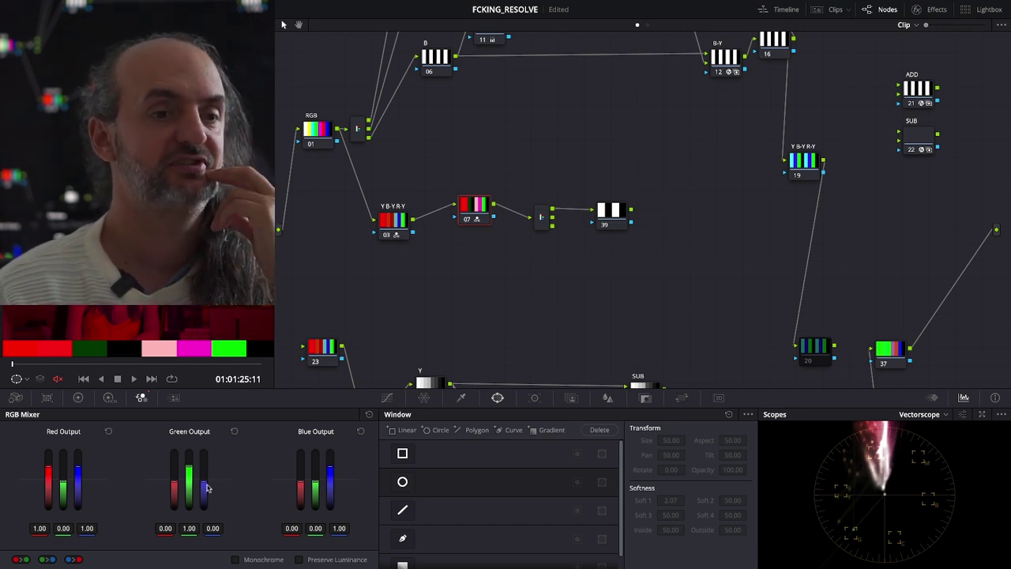
click(292, 528)
text(1)
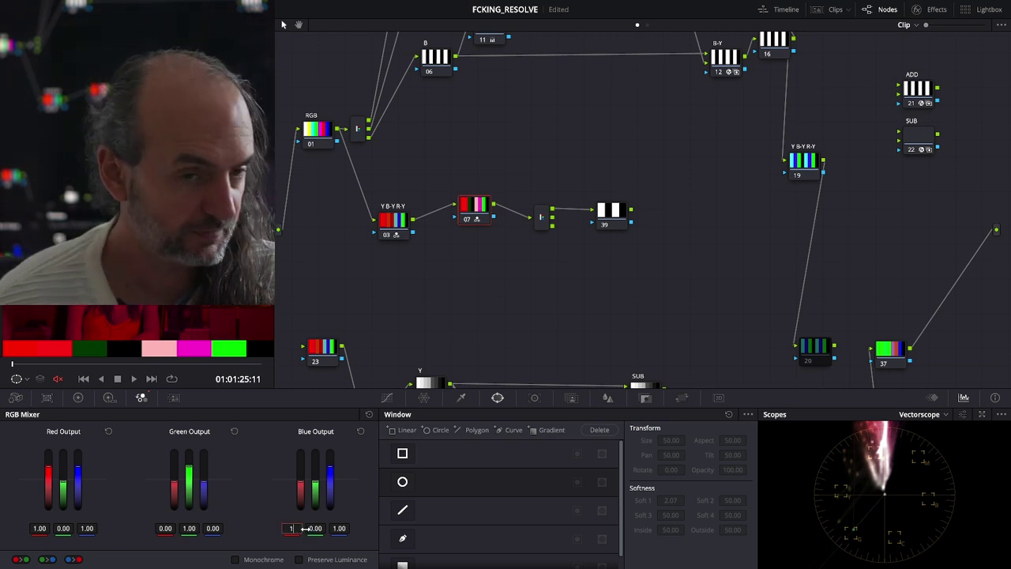
key(Return)
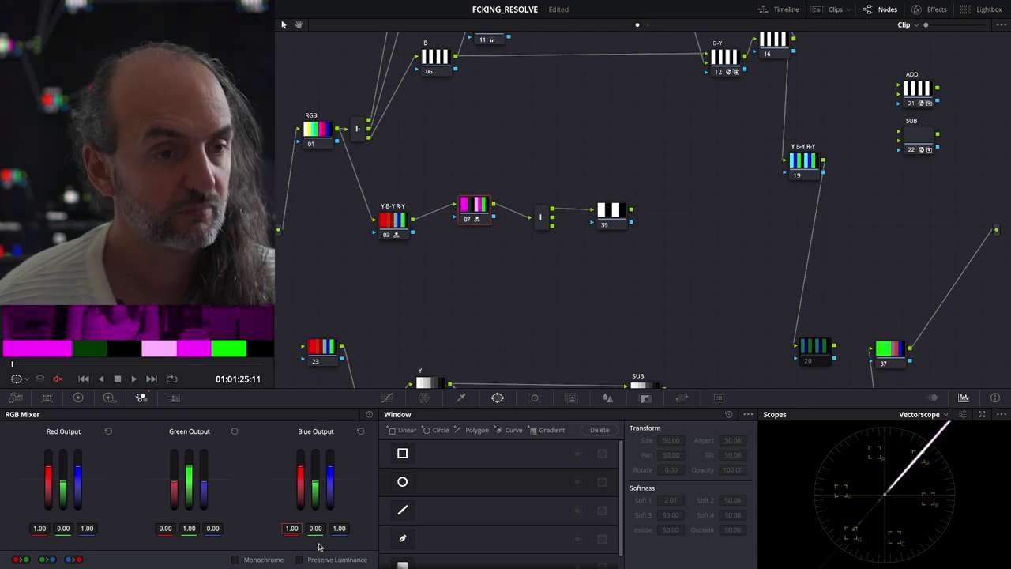
drag(315, 528, 327, 533)
text(1)
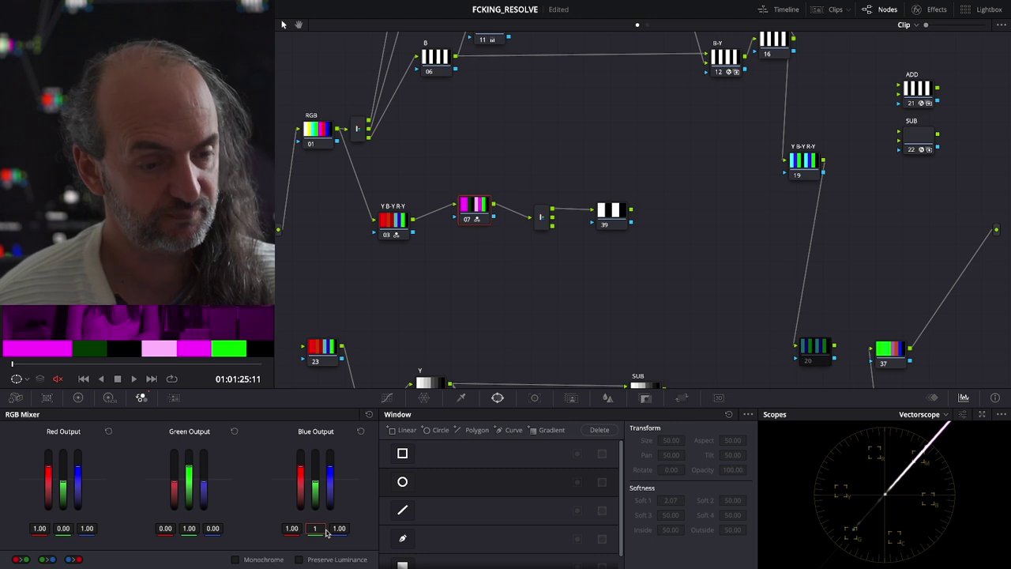
key(Return)
click(340, 527)
text(0)
key(Return)
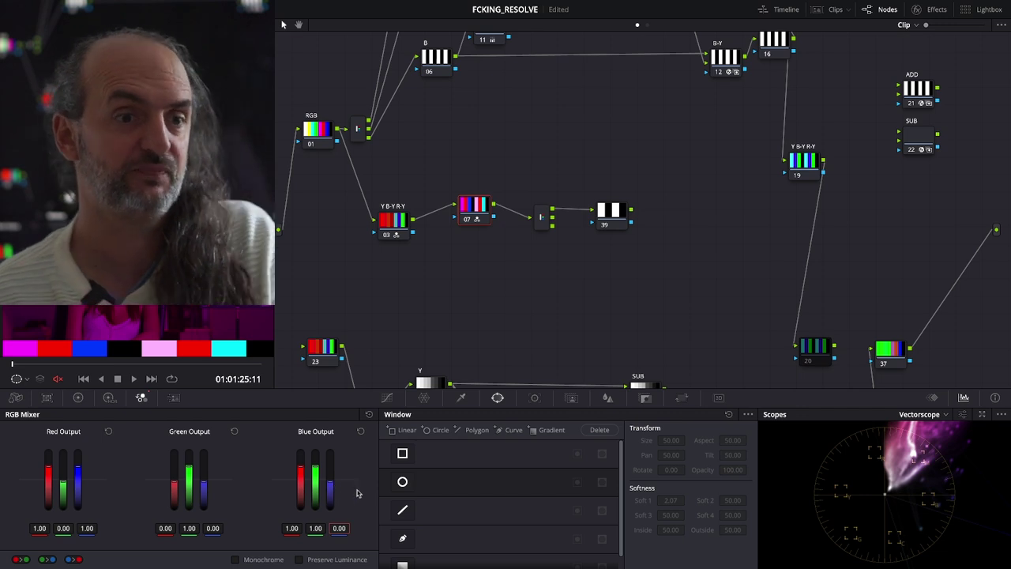
click(612, 212)
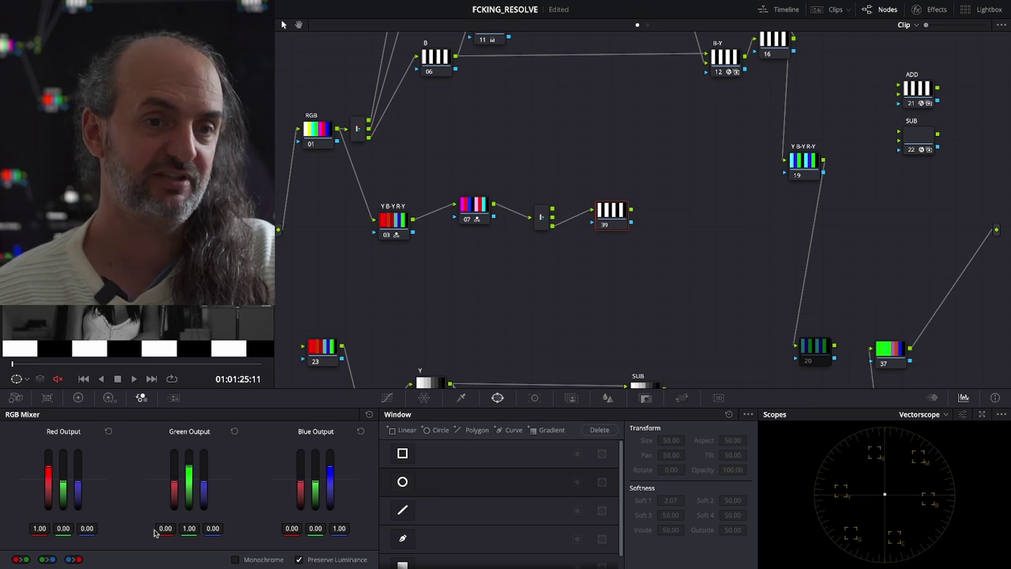
Step: Set the red value of the second mixer node's Green Output to 1.00
click(478, 204)
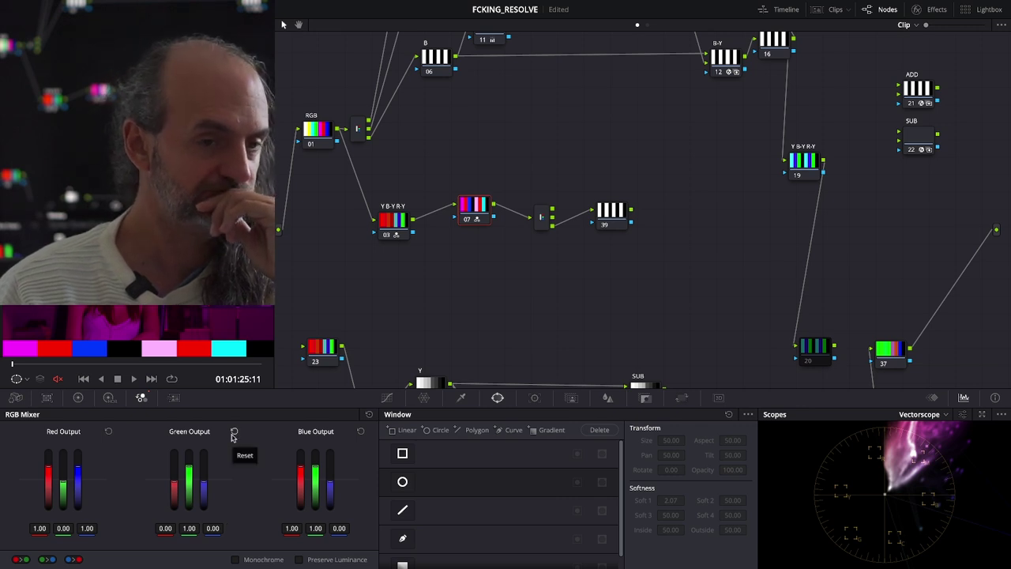
click(167, 528)
text(1)
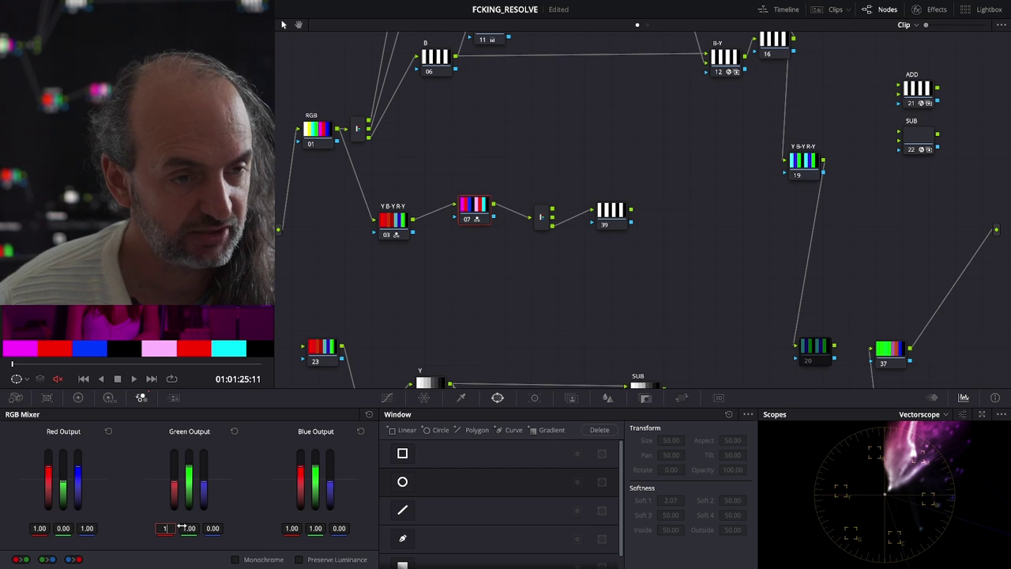
key(Return)
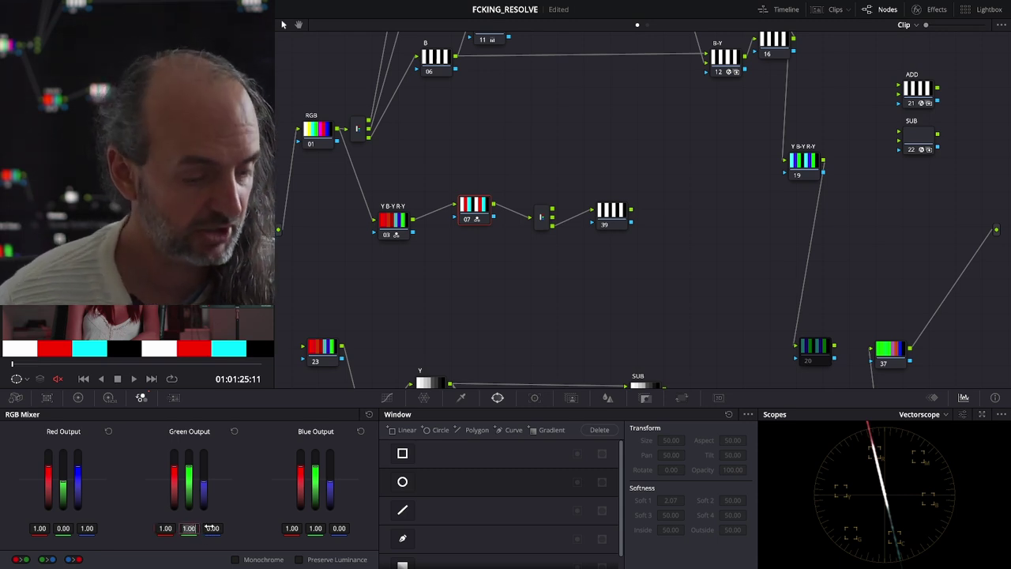
Step: Try a green value of -0.08 and a blue value of -0.21 in the second mixer node's Green Output
key(BackSpace)
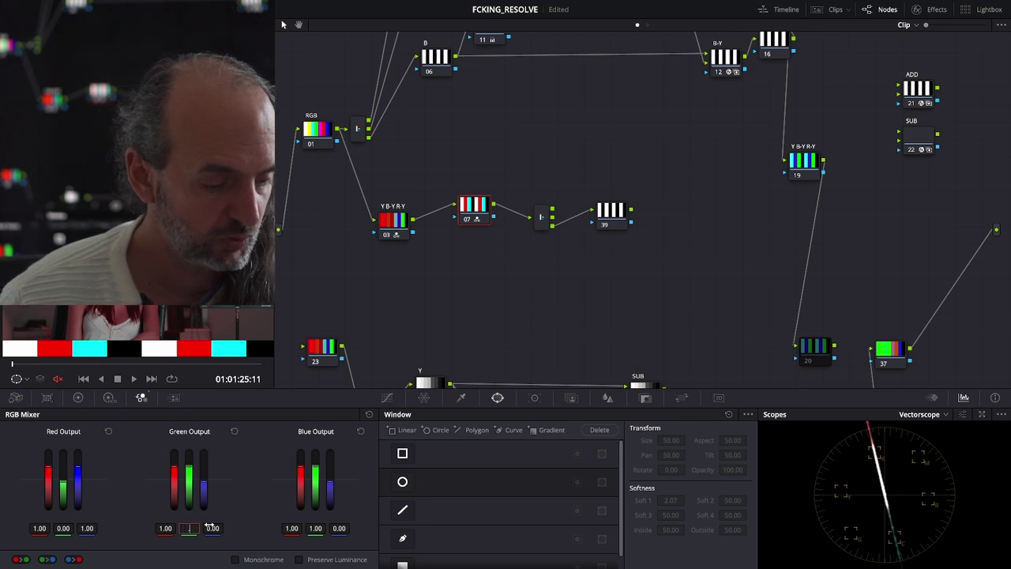
key(Return)
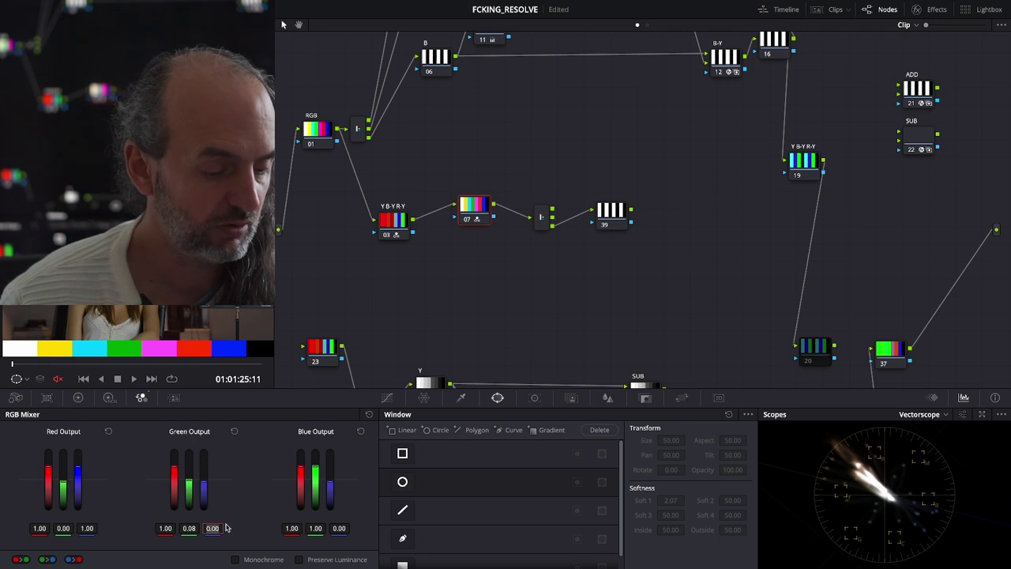
key(BackSpace)
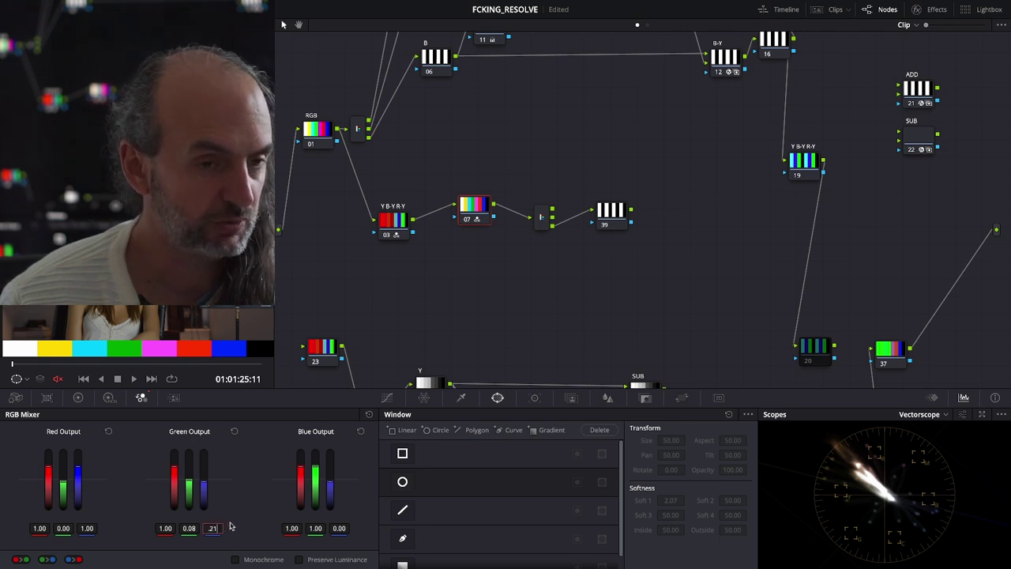
key(Return)
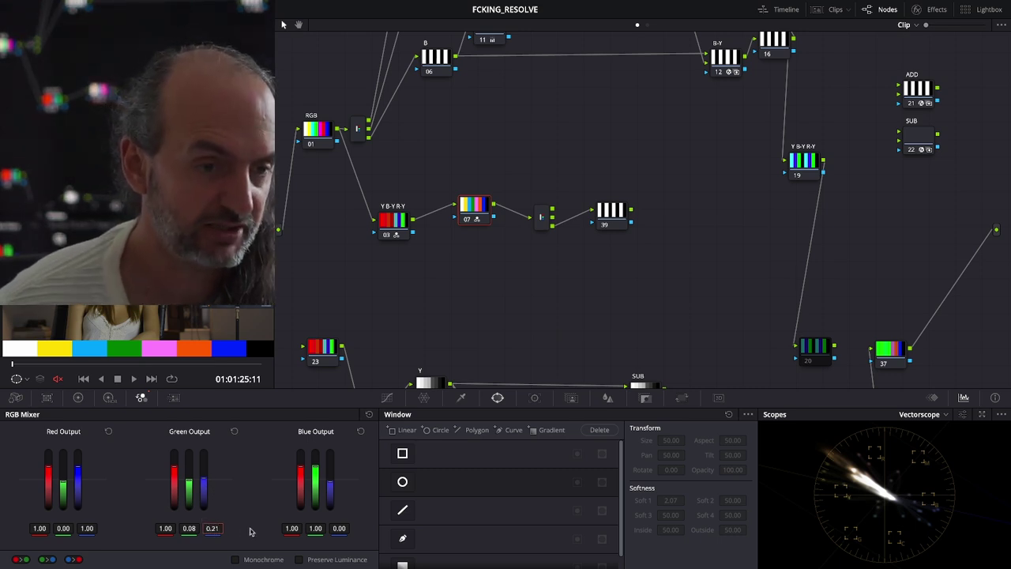
text(-)
key(Return)
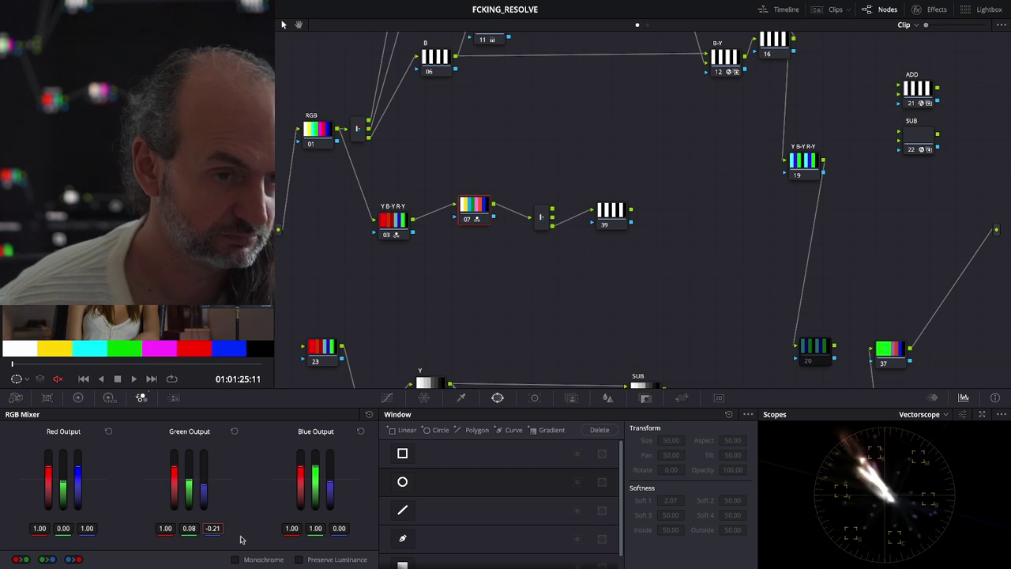
click(203, 529)
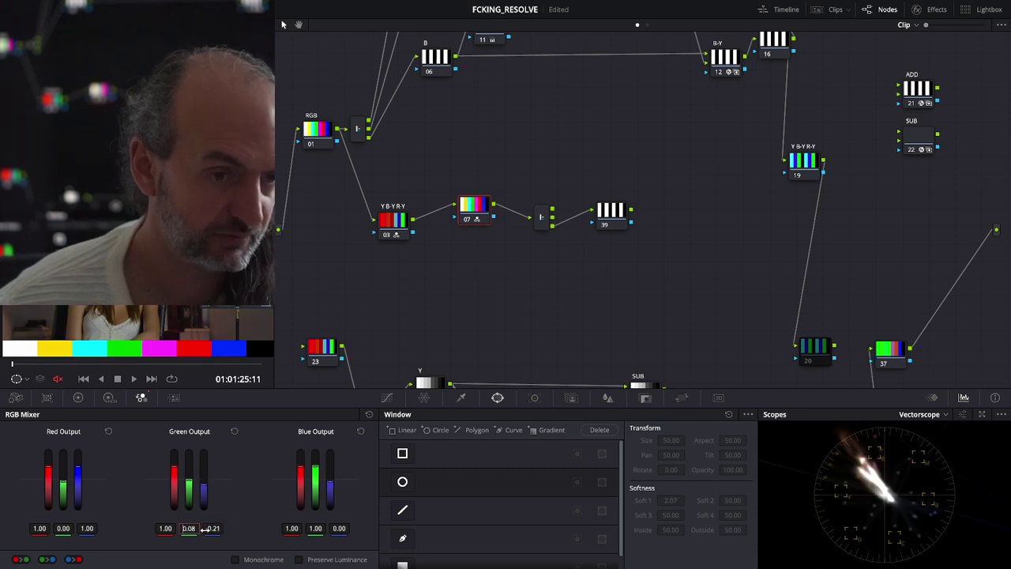
text(-)
key(Return)
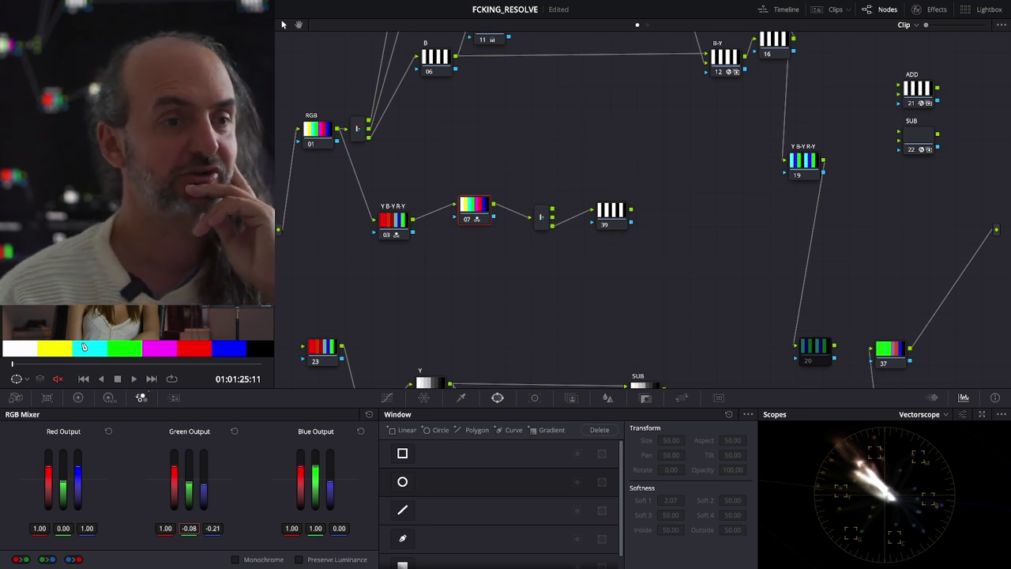
Step: Compare the original RGB node's image with the second mixer node's image
click(319, 131)
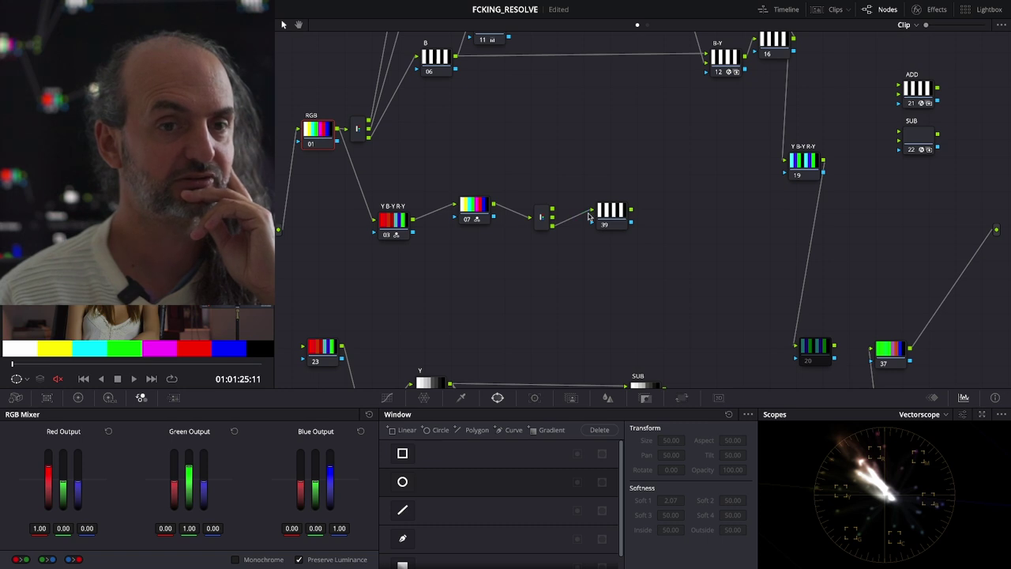
click(484, 208)
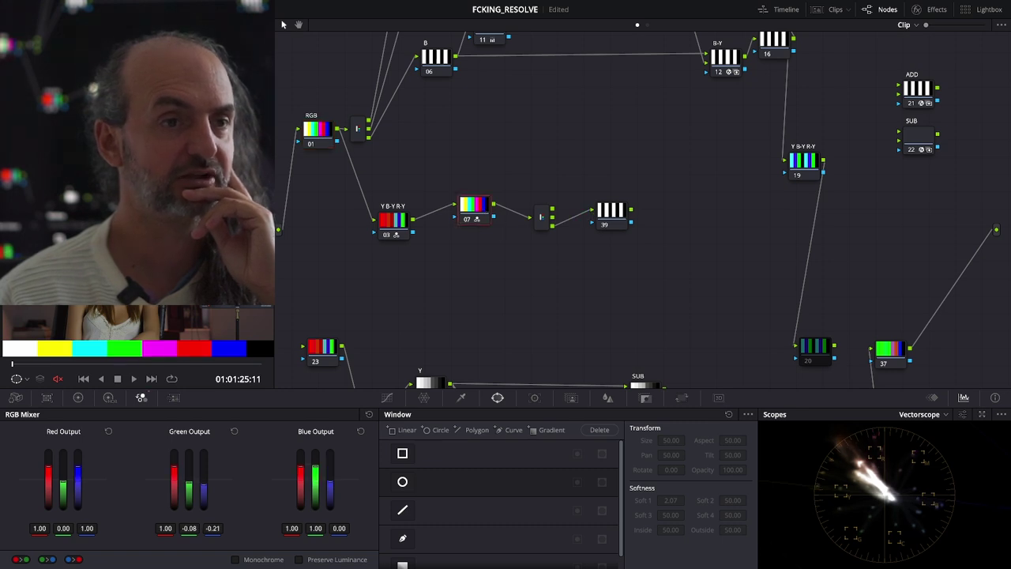
click(312, 146)
click(470, 210)
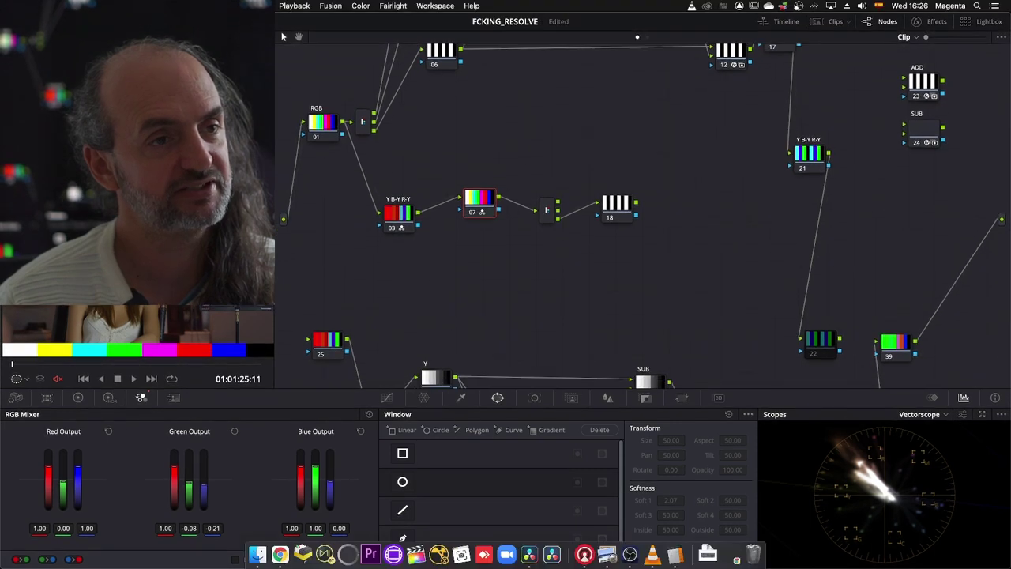
Step: Correct the second mixer node's Green Output to a green value of -0.11 and a blue value of -0.29
key(ctrl+super+f)
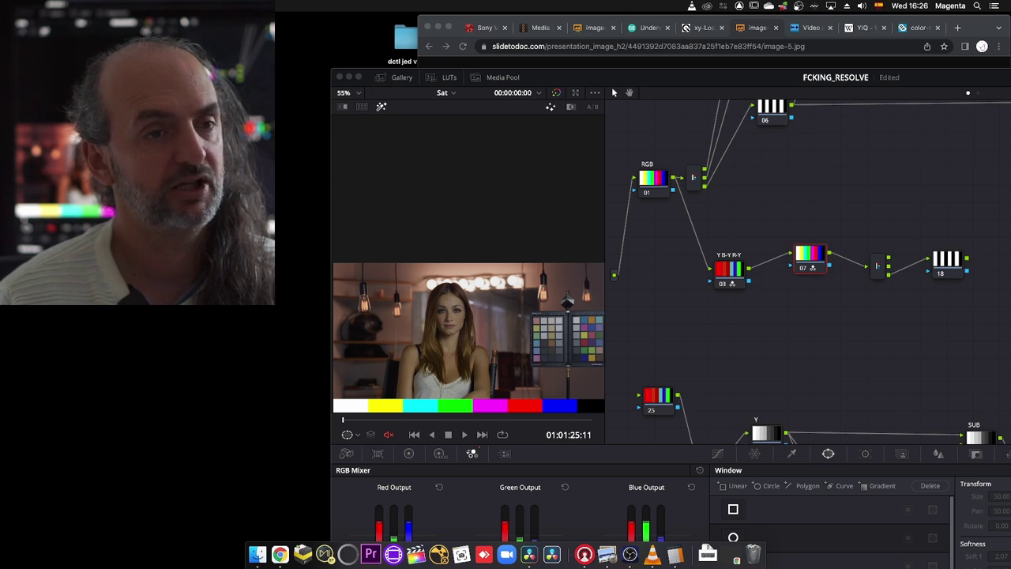
drag(561, 71, 417, 19)
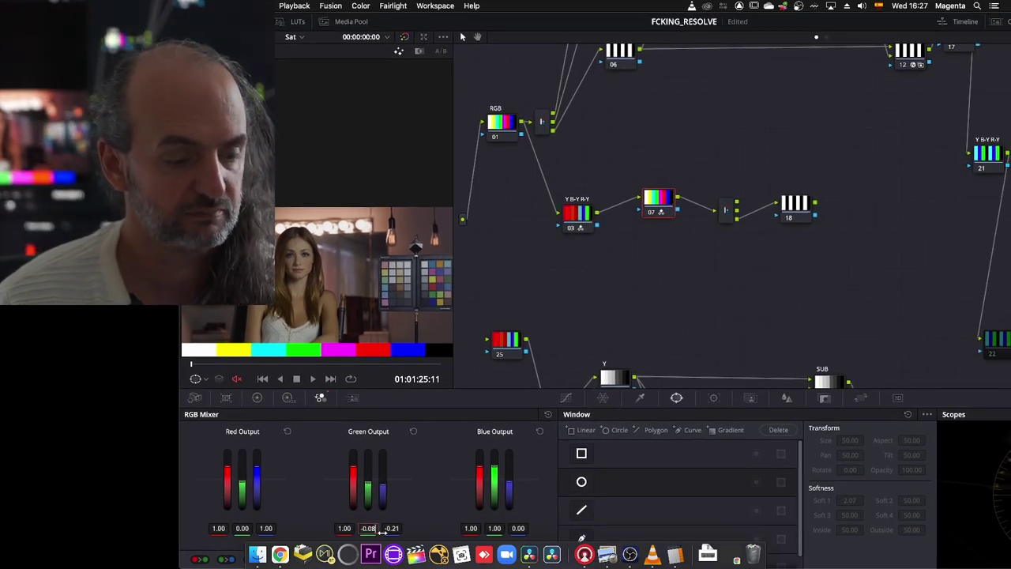
scroll(381, 532, down, 3)
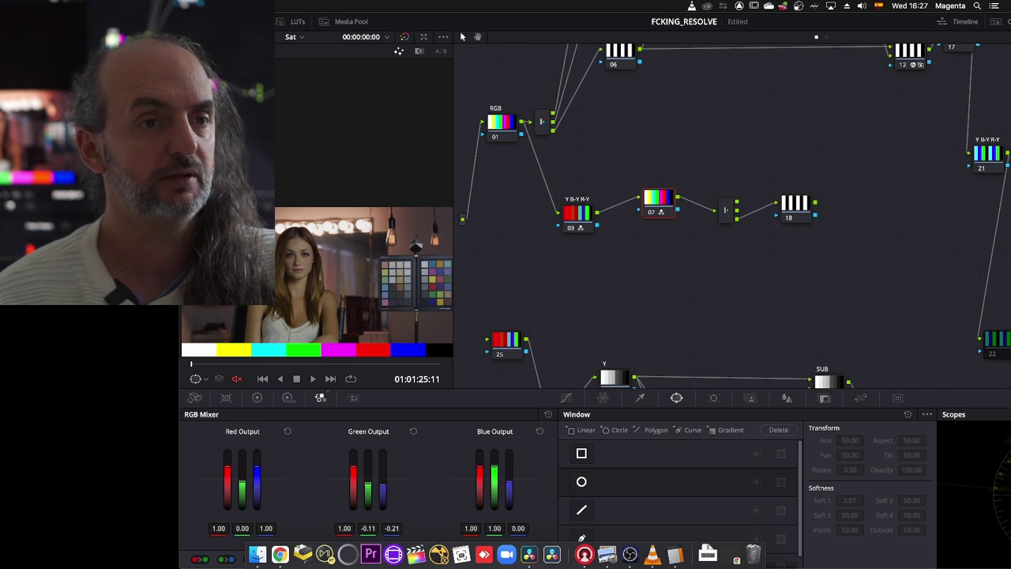
click(403, 528)
key(BackSpace)
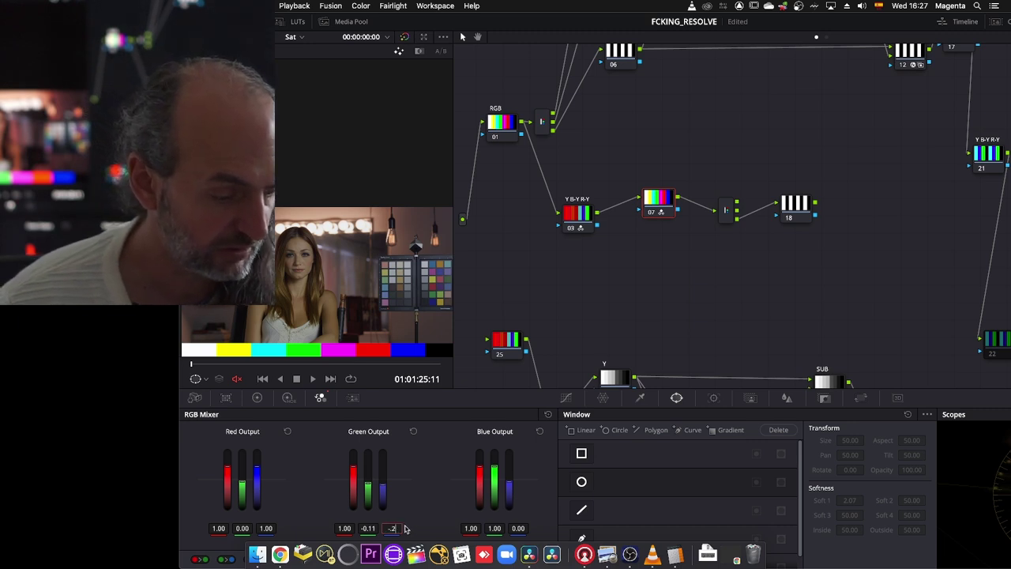
text(-.29)
key(Return)
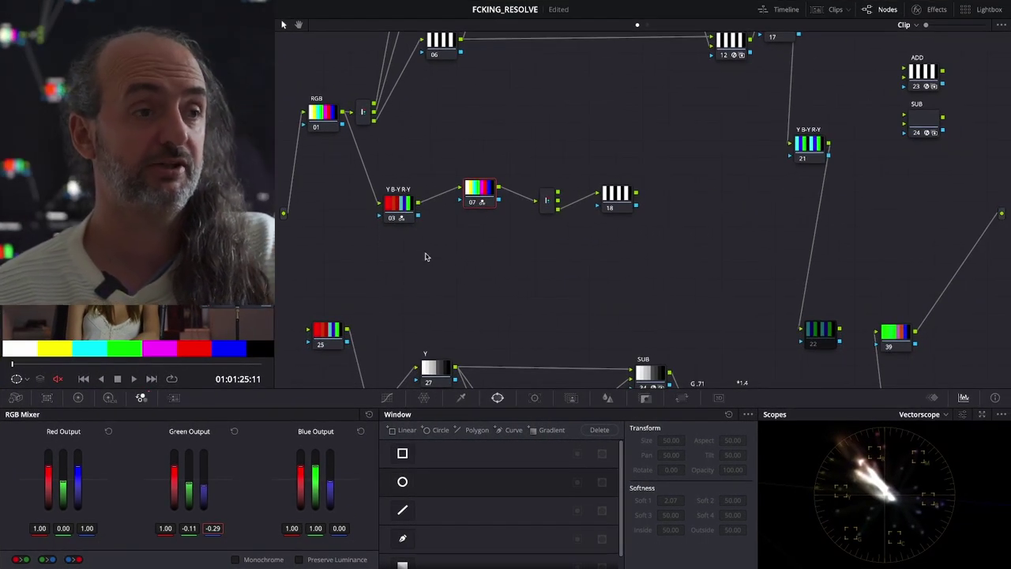
Step: Delete the splitter and the test node after the second mixer, and connect the second mixer directly to the graph output
drag(479, 197, 479, 205)
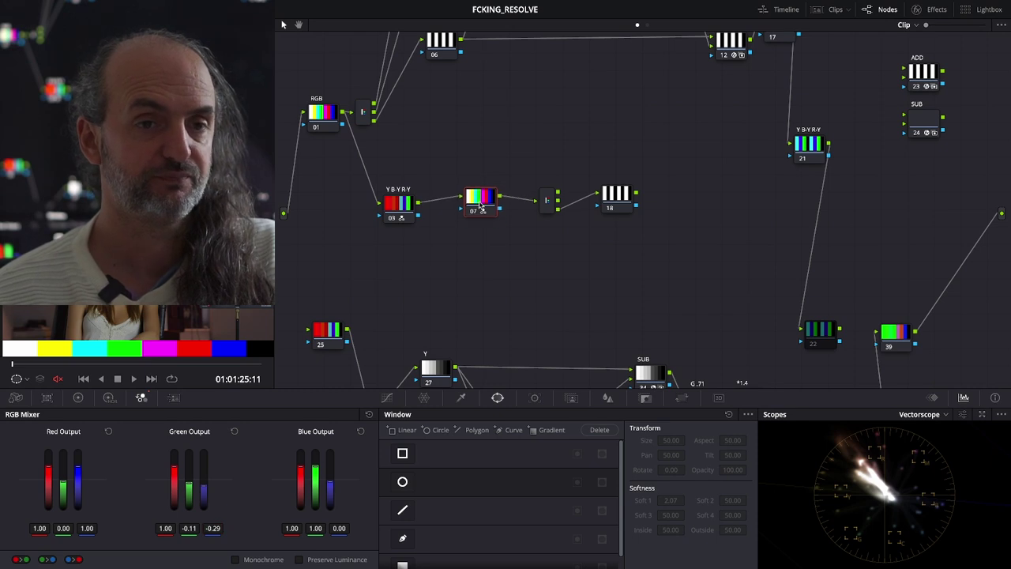
drag(638, 171, 568, 219)
key(Delete)
drag(500, 196, 1003, 214)
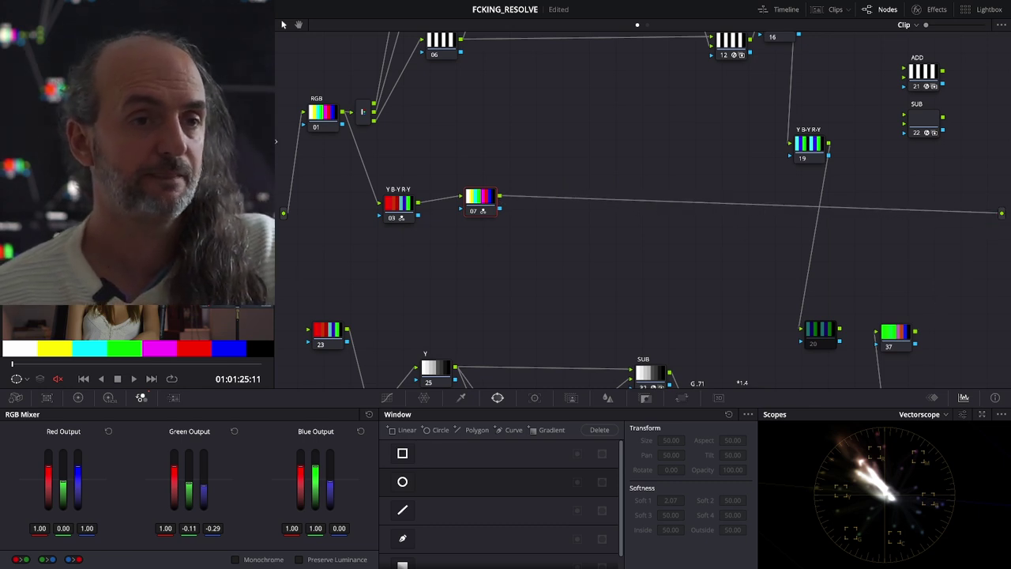
Step: Expand the viewer, move the Y B-Y R-Y node in line with the second mixer, and compare the two nodes' images
click(276, 141)
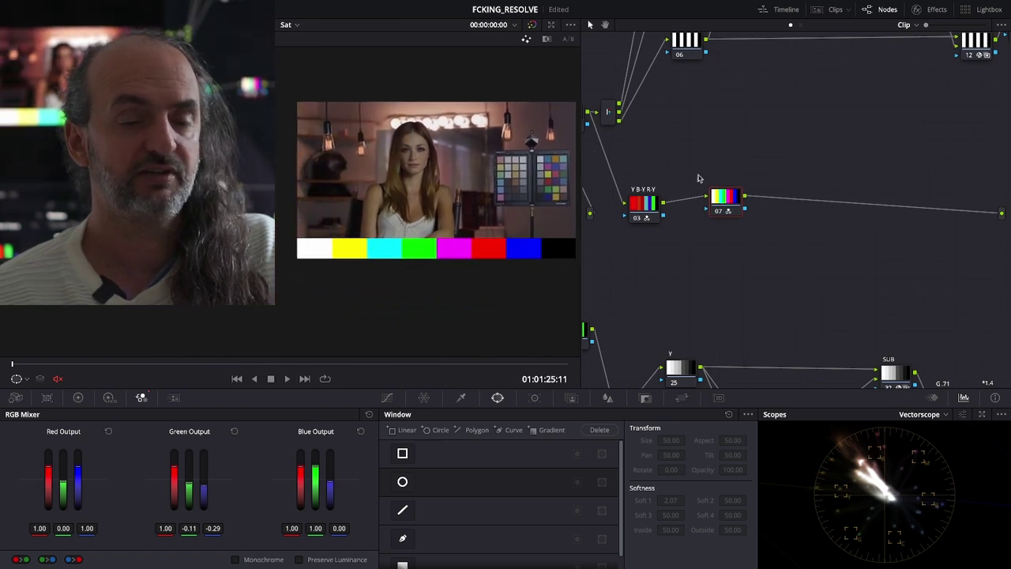
drag(640, 212, 640, 199)
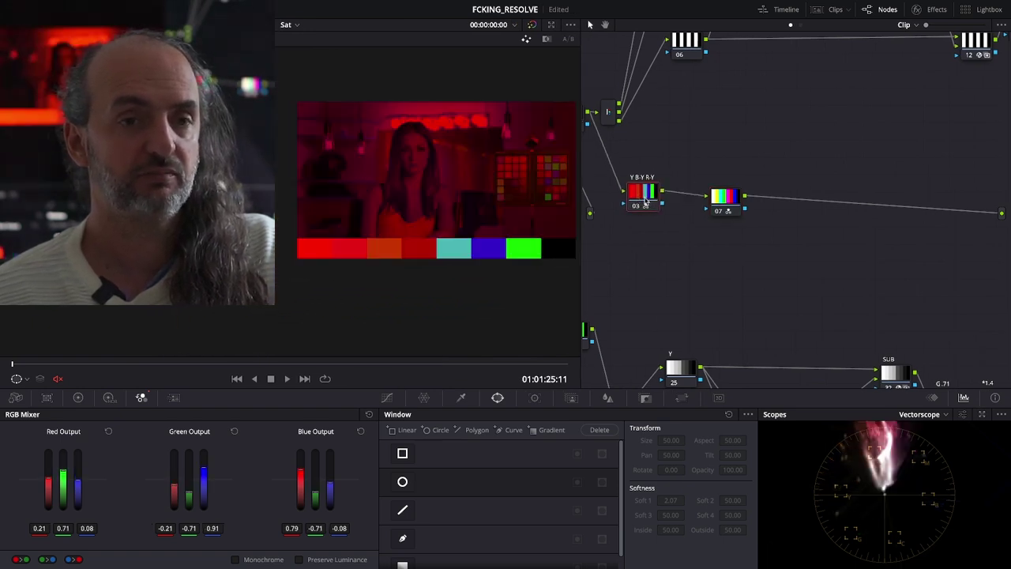
click(713, 203)
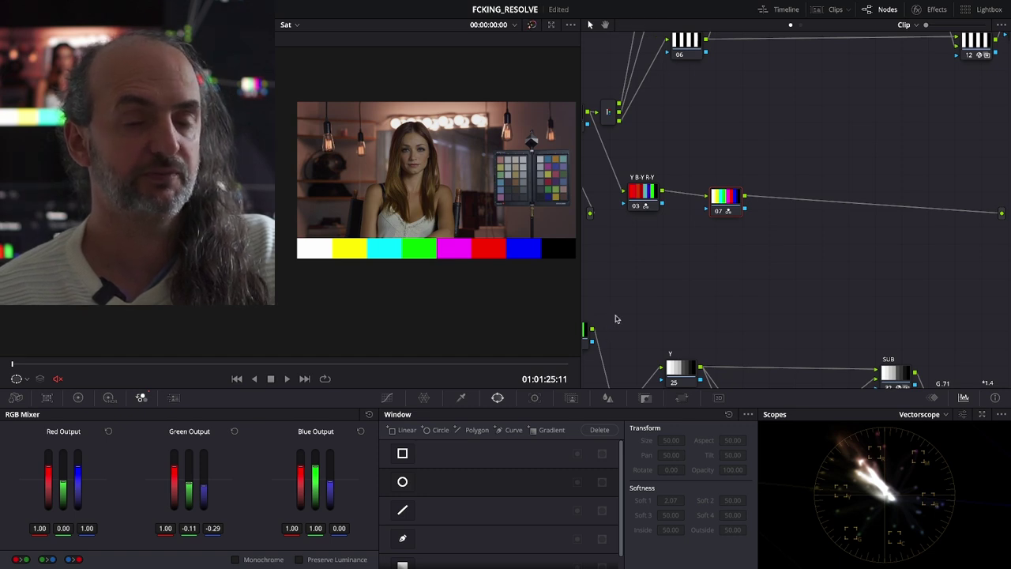
drag(660, 207, 673, 211)
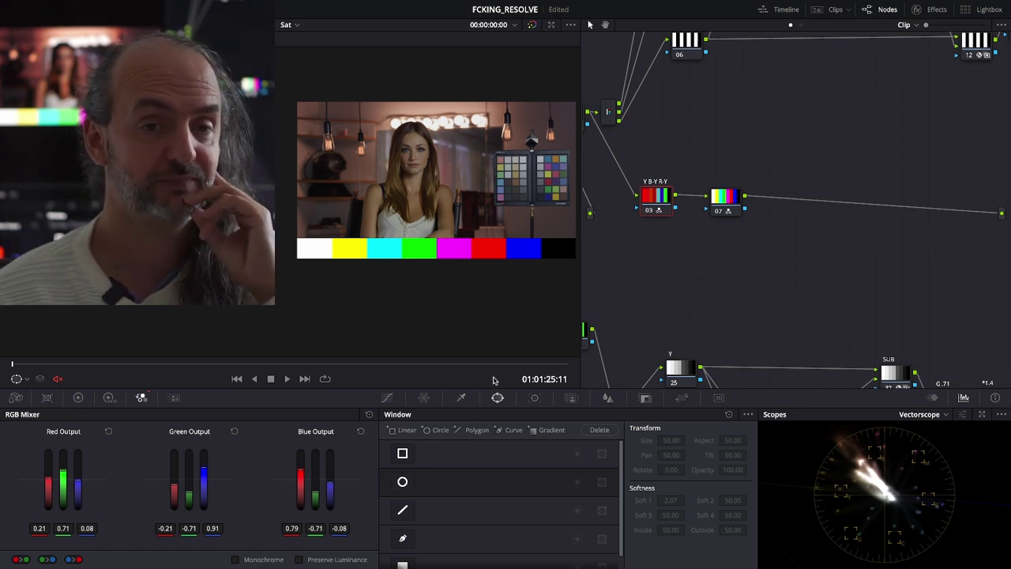
click(731, 205)
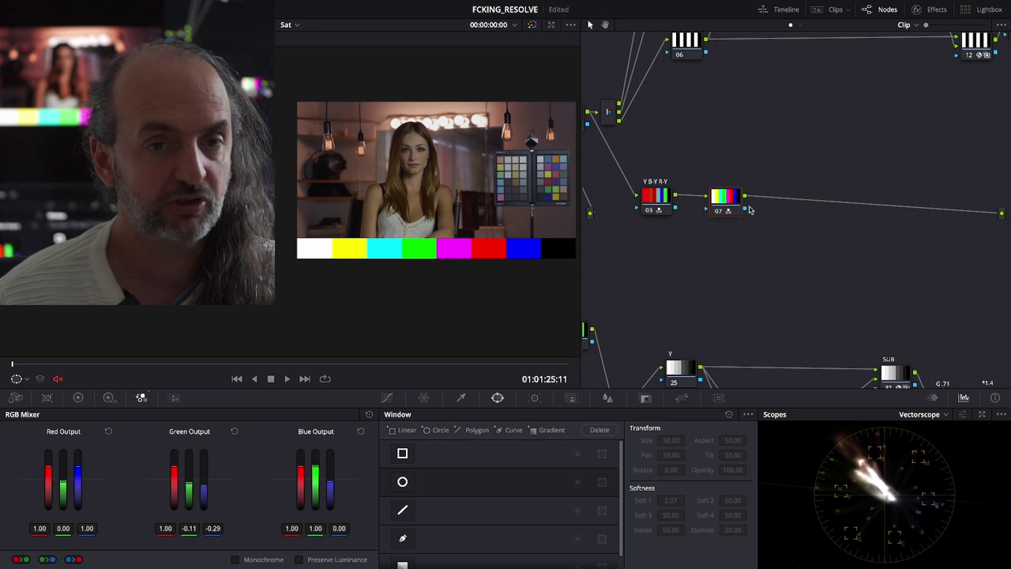
Step: Add a serial node after the second mixer, stagger the two nodes, and disable the second mixer
key(alt+s)
drag(717, 213, 716, 245)
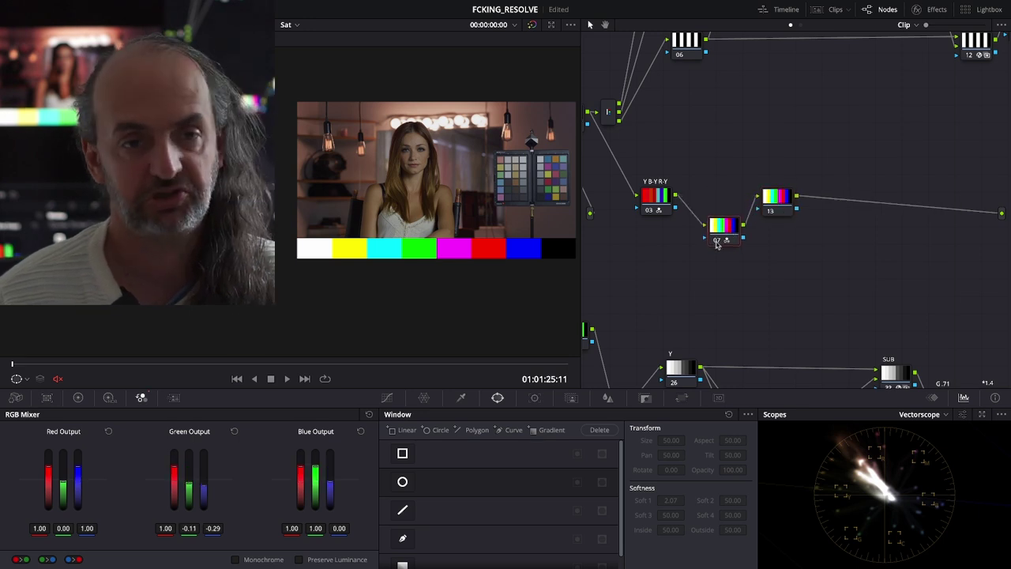
drag(765, 215, 752, 197)
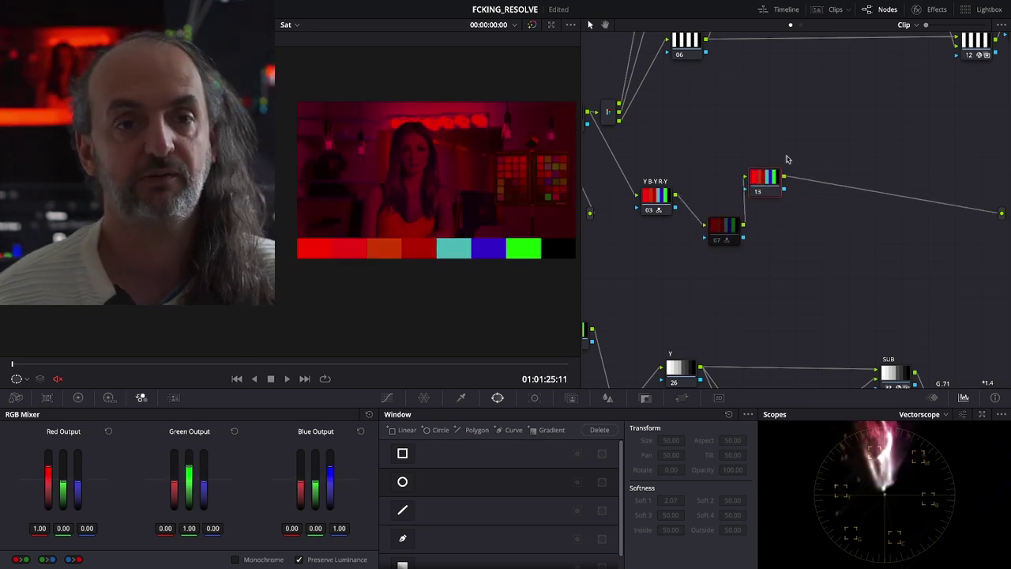
Step: Search the effects library for "color s" and apply Color Space Transform to the new node after the second mixer
click(931, 10)
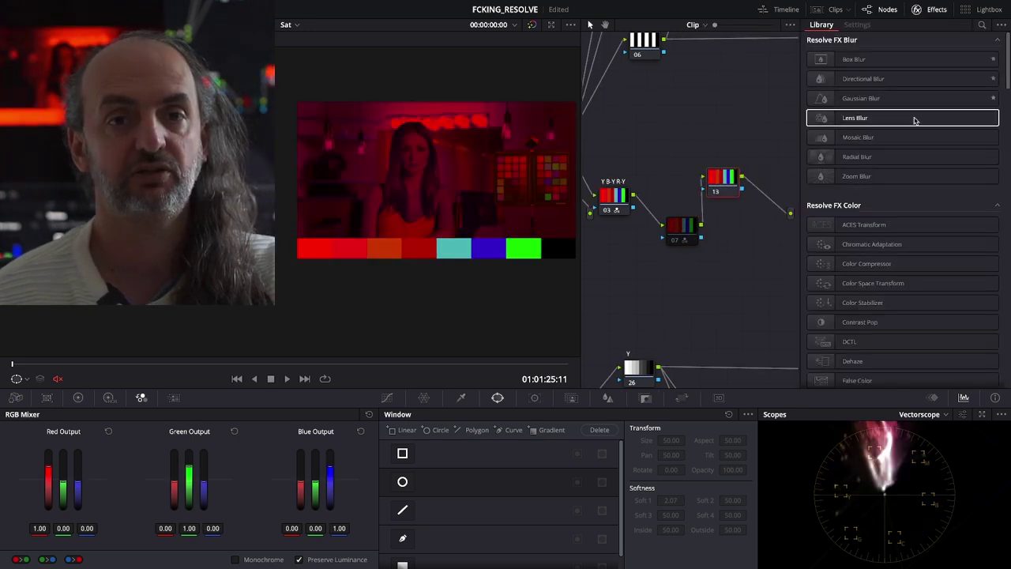
click(982, 26)
text(color s)
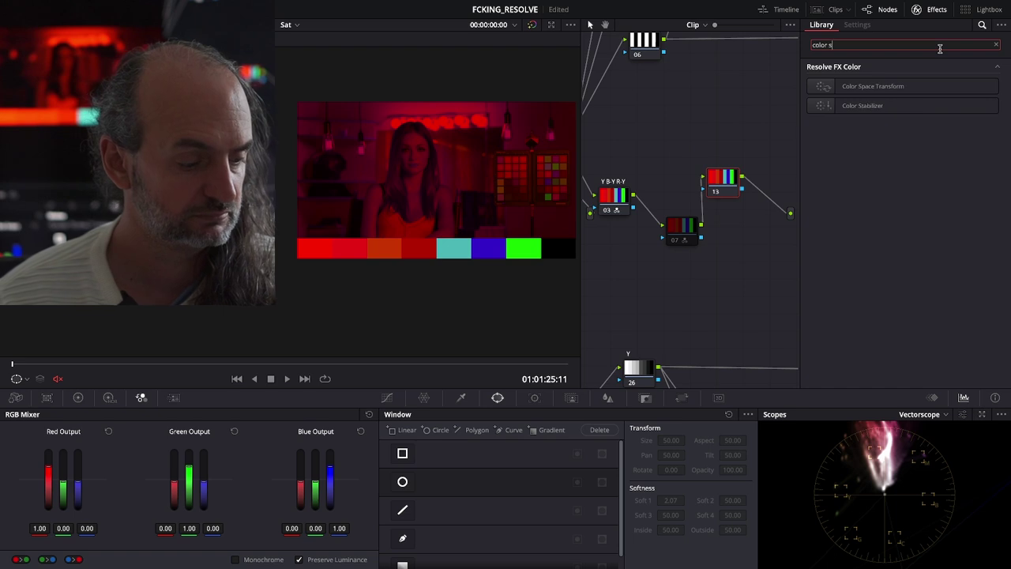
drag(908, 86, 720, 179)
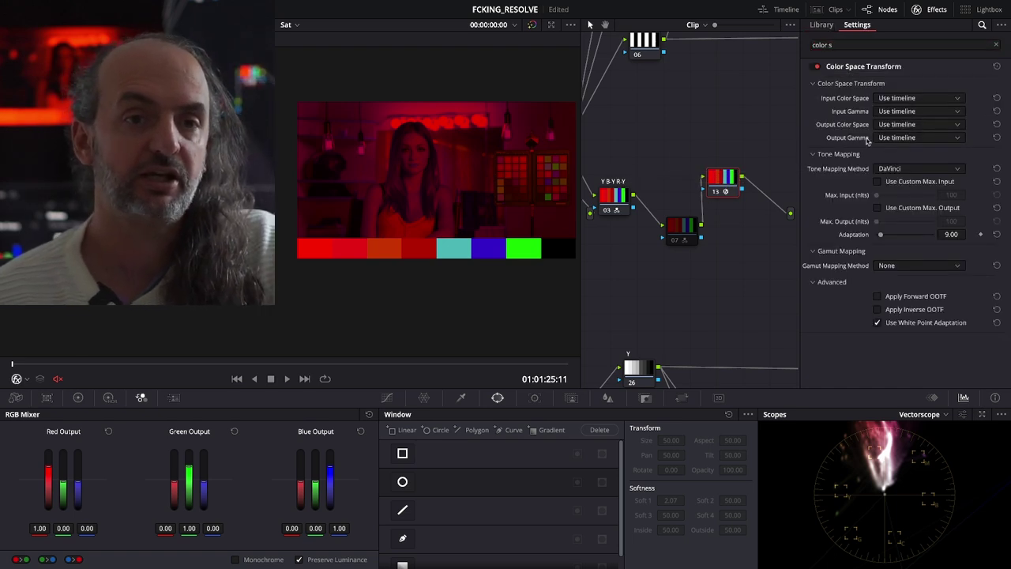
Step: Set the effect's Input Color Space to Y'UV and its Output Color Space to Rec.709
click(924, 100)
drag(1007, 119, 1003, 210)
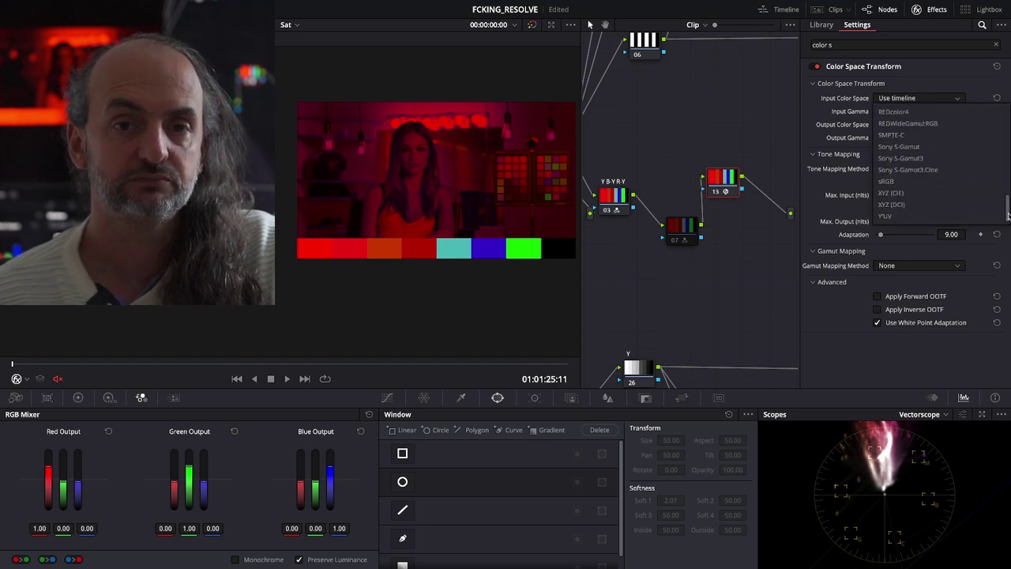
click(948, 216)
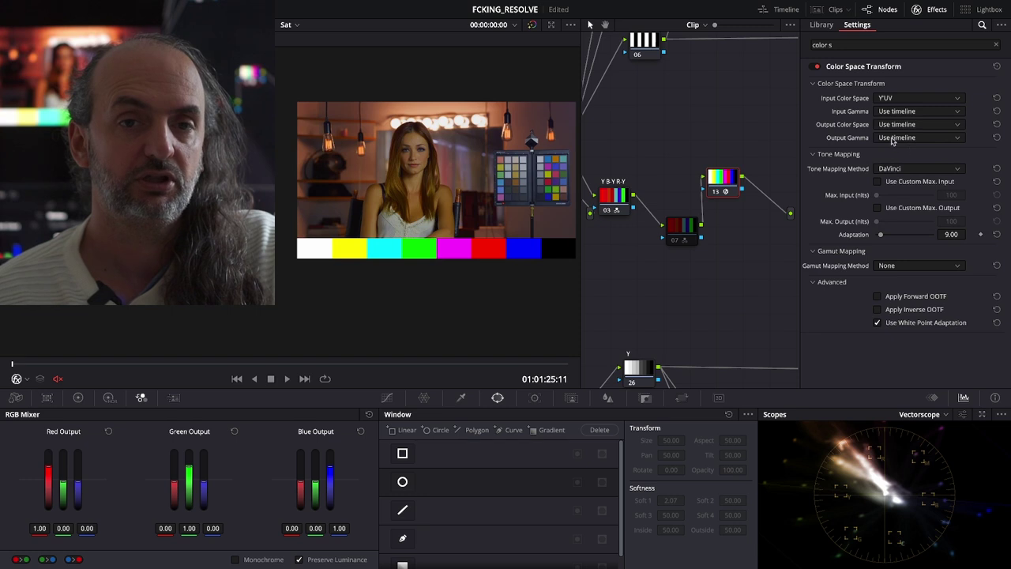
click(913, 126)
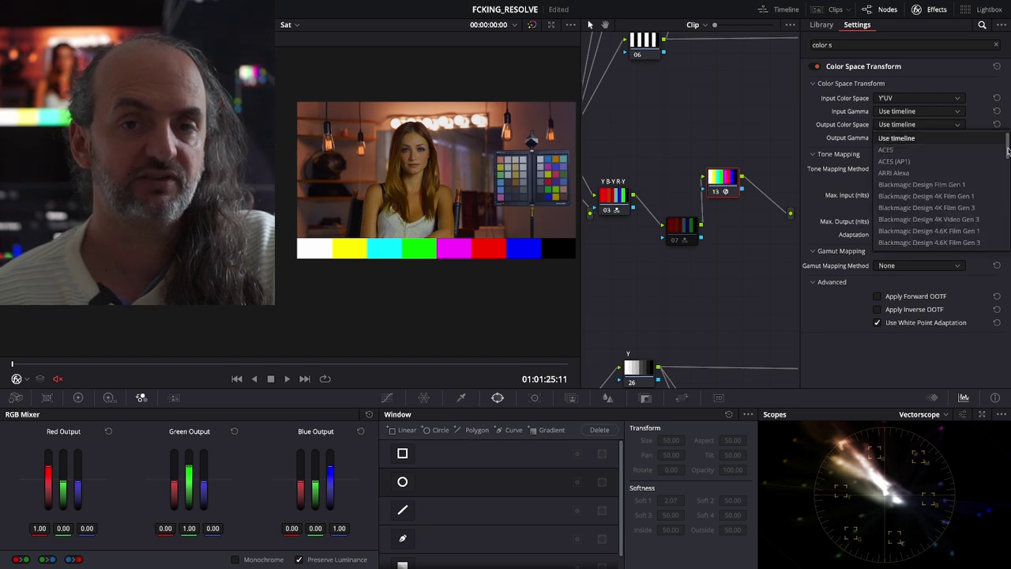
drag(1007, 150, 1007, 203)
click(890, 230)
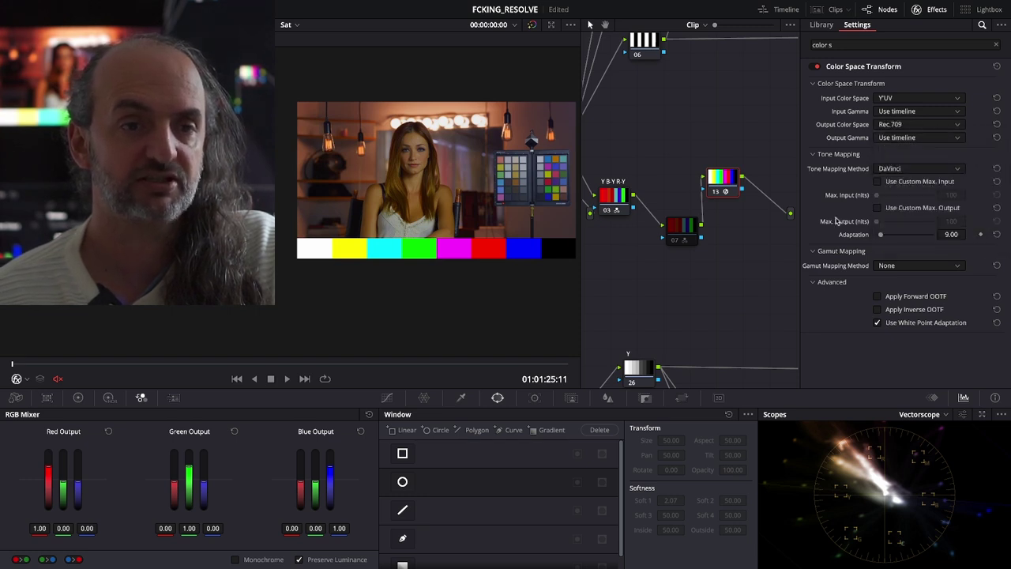
Step: Compare the image converted back by Color Space Transform with the original by bypassing and restoring the grade
drag(680, 227, 671, 233)
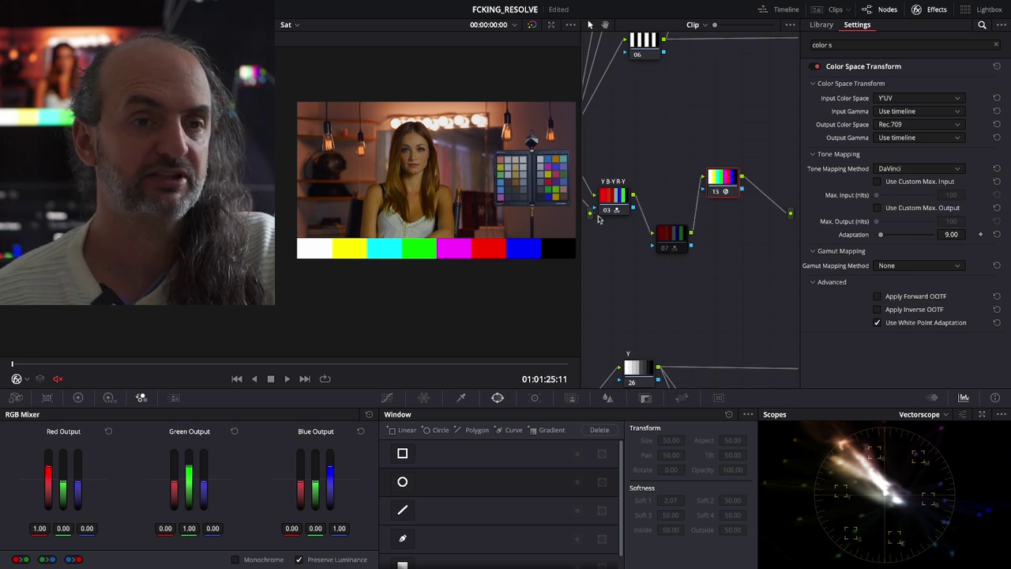
click(533, 24)
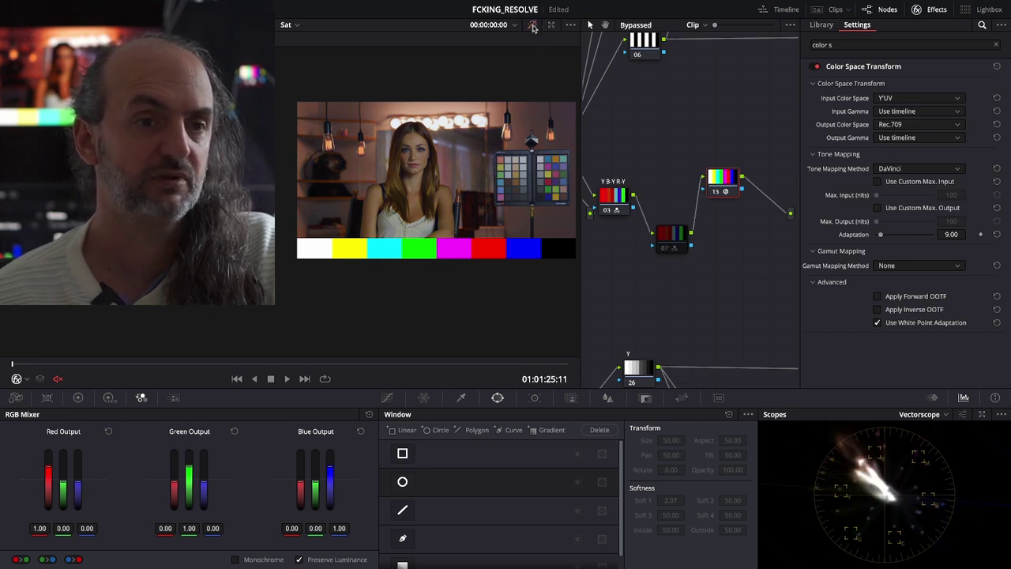
click(533, 25)
click(532, 25)
click(533, 25)
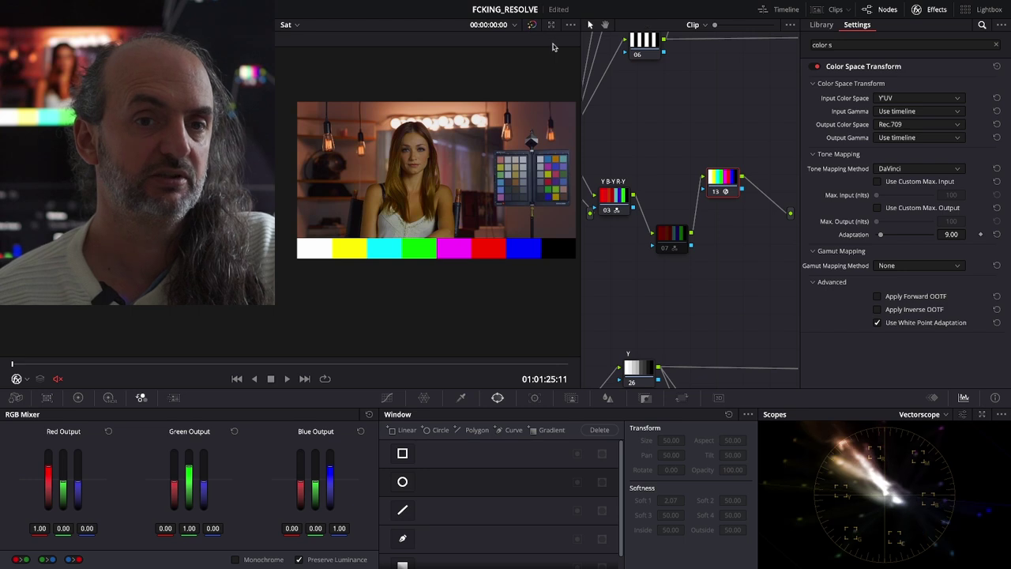
Step: Disable the Color Space Transform node and re-enable the second mixer to compare the two conversions
click(664, 250)
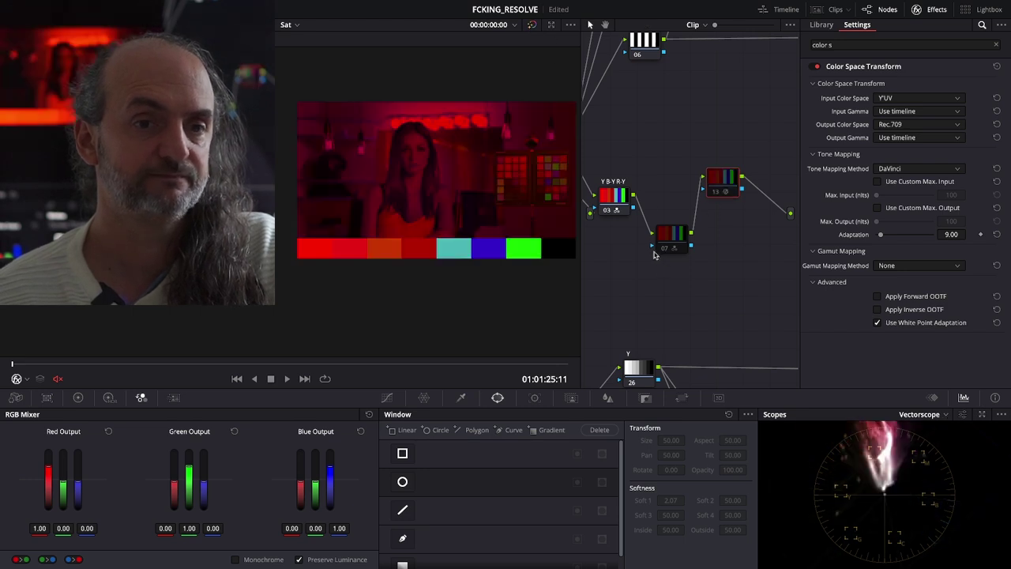
click(663, 249)
drag(668, 234, 668, 225)
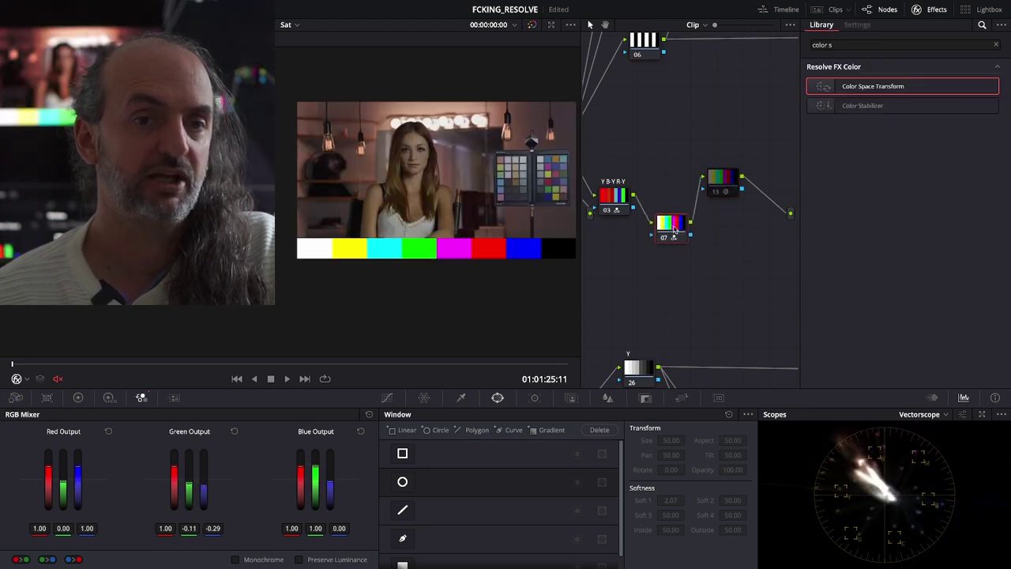
click(728, 180)
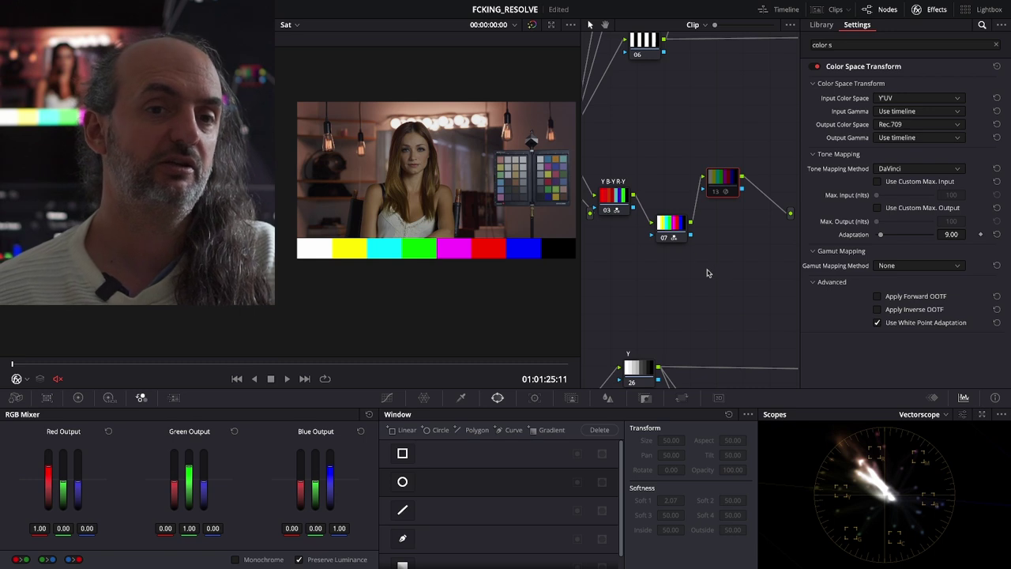
drag(613, 198, 617, 194)
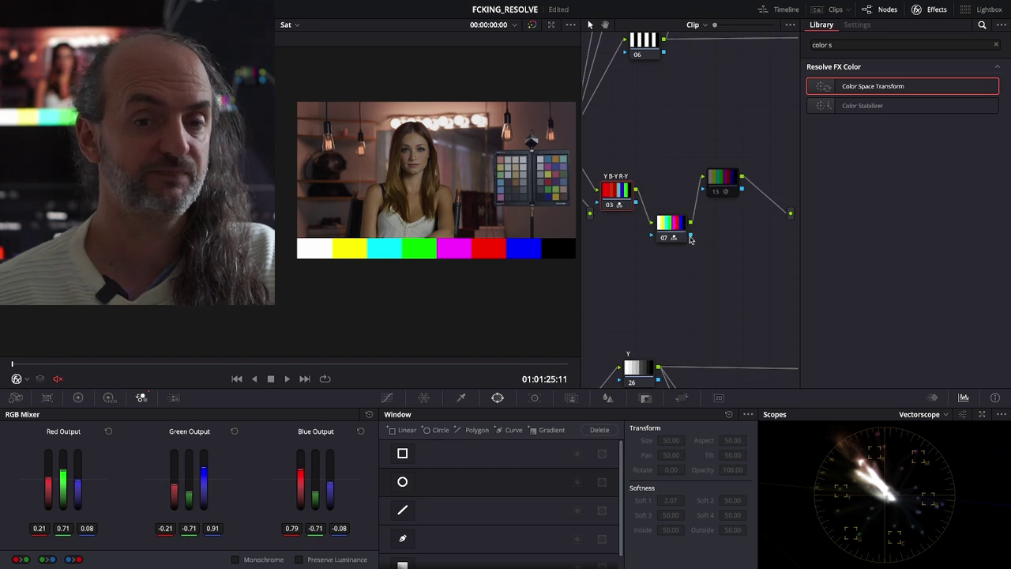
Step: Re-enable the Color Space Transform node, move it above the mixers and feed it the unconverted RGB image, bypassing both mixers
click(727, 193)
drag(714, 194, 721, 142)
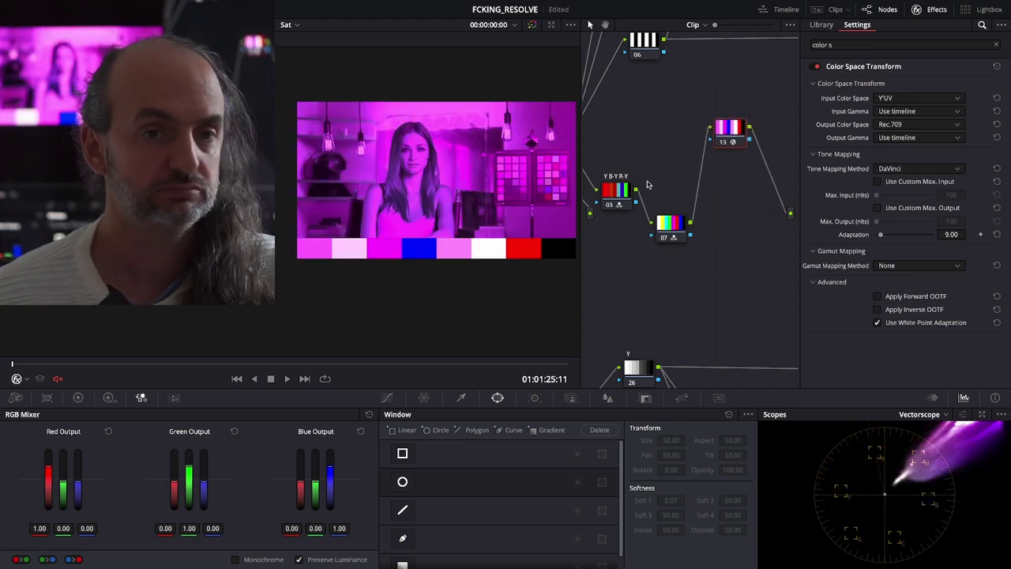
scroll(646, 184, left, 3)
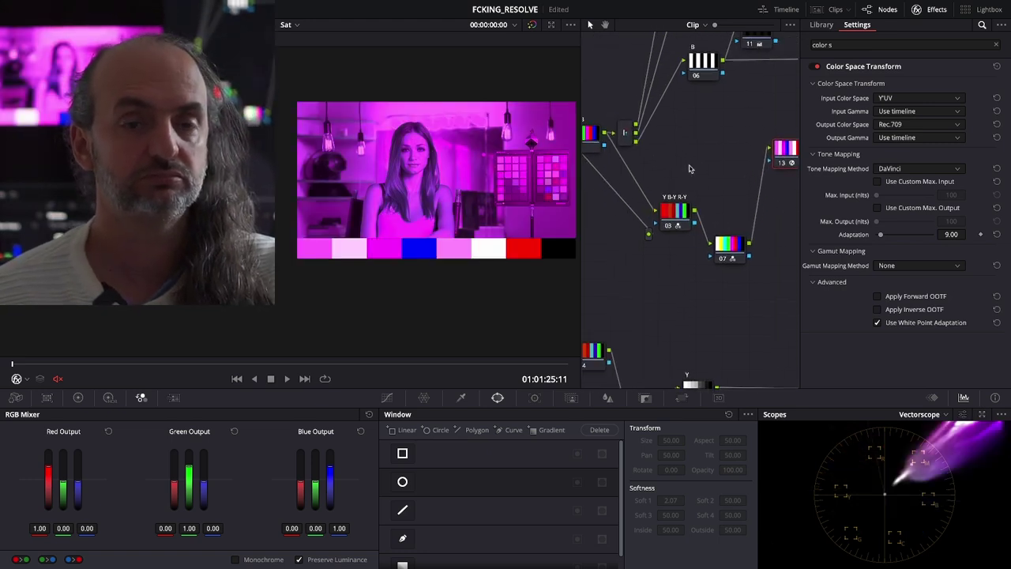
drag(636, 138, 769, 148)
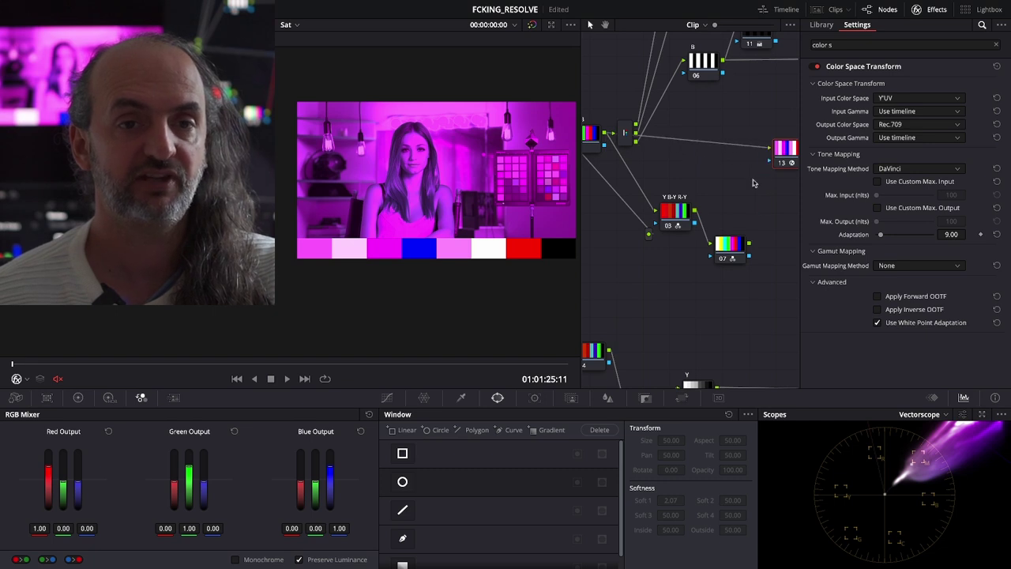
scroll(752, 183, right, 2)
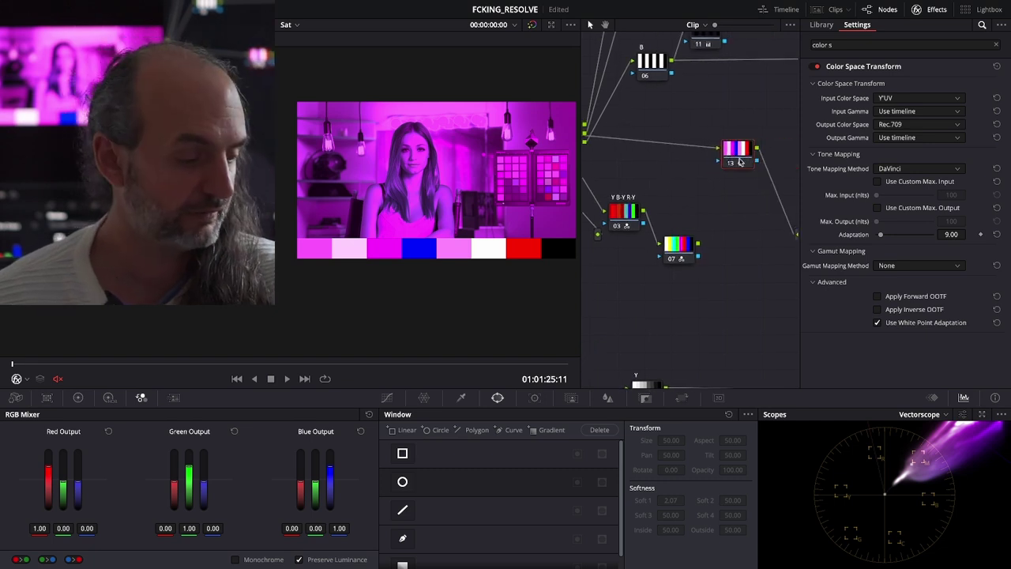
Step: Insert another Color Space Transform node ahead of the first one and set its Output Color Space to Y'UV
click(822, 25)
drag(869, 86, 672, 144)
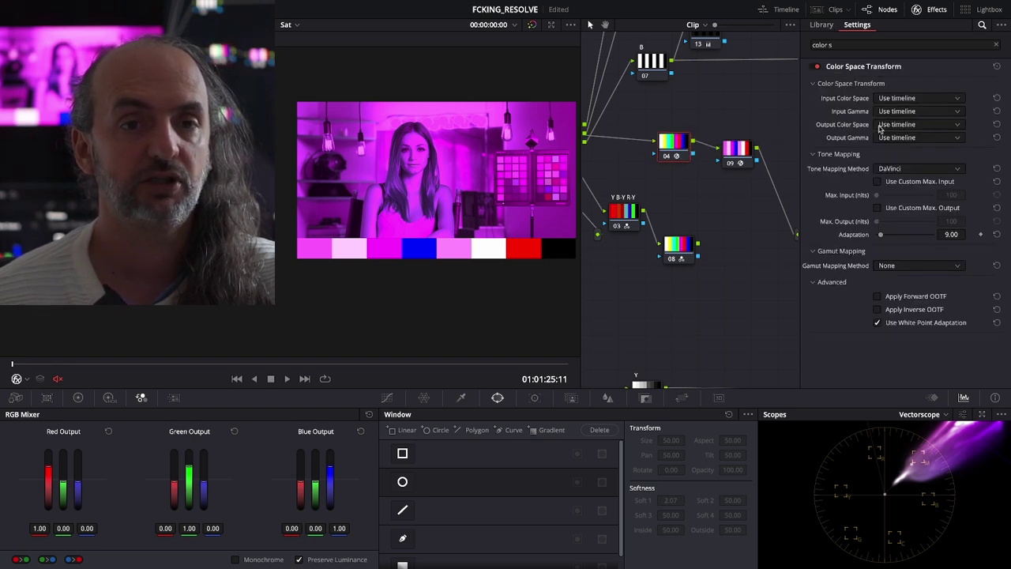
click(912, 125)
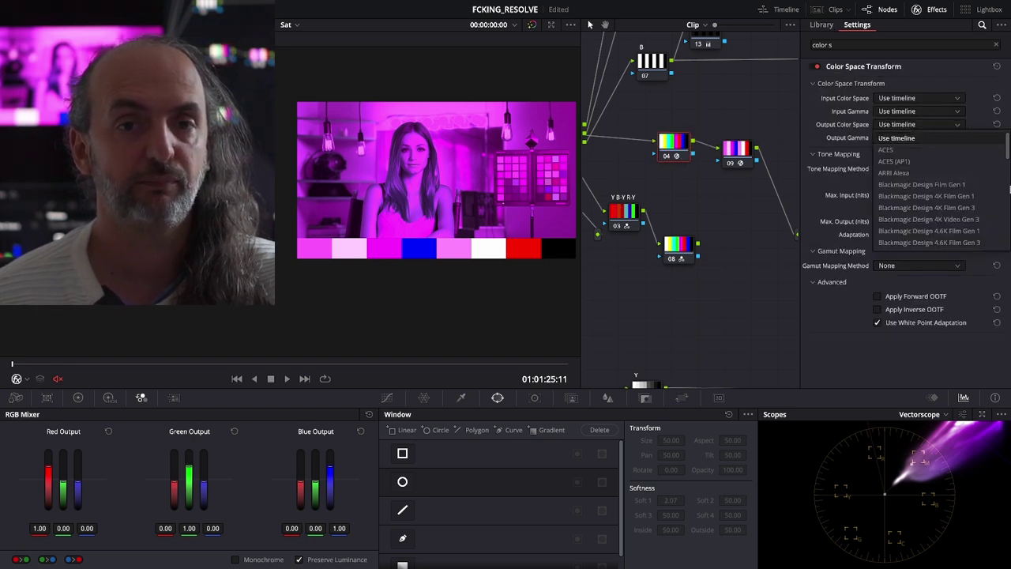
drag(1007, 151, 1008, 240)
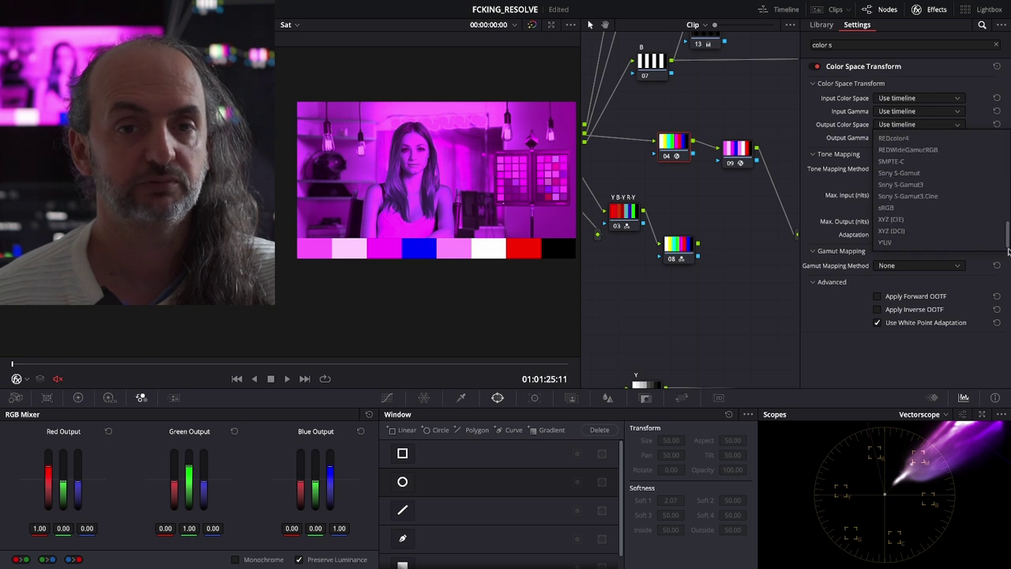
click(947, 243)
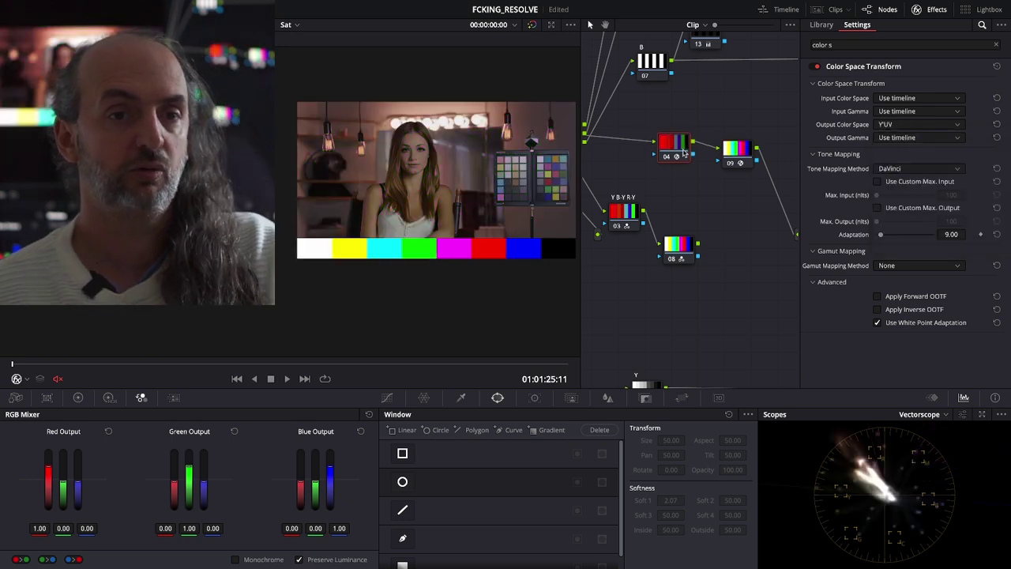
drag(684, 153, 684, 161)
Step: Compare the settings of both transform nodes and set the first one's Input Color Space to Rec.709
click(736, 152)
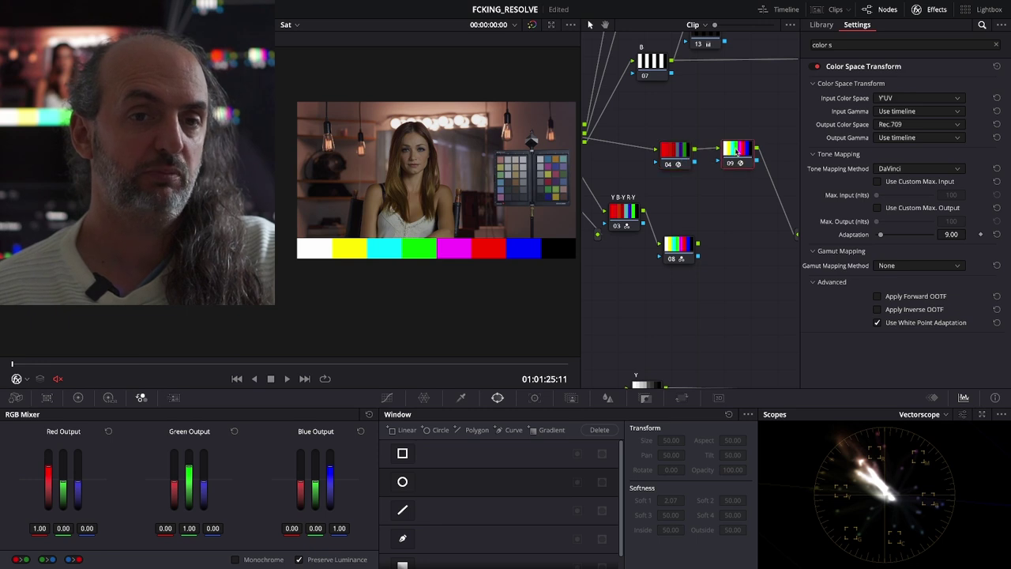
click(677, 150)
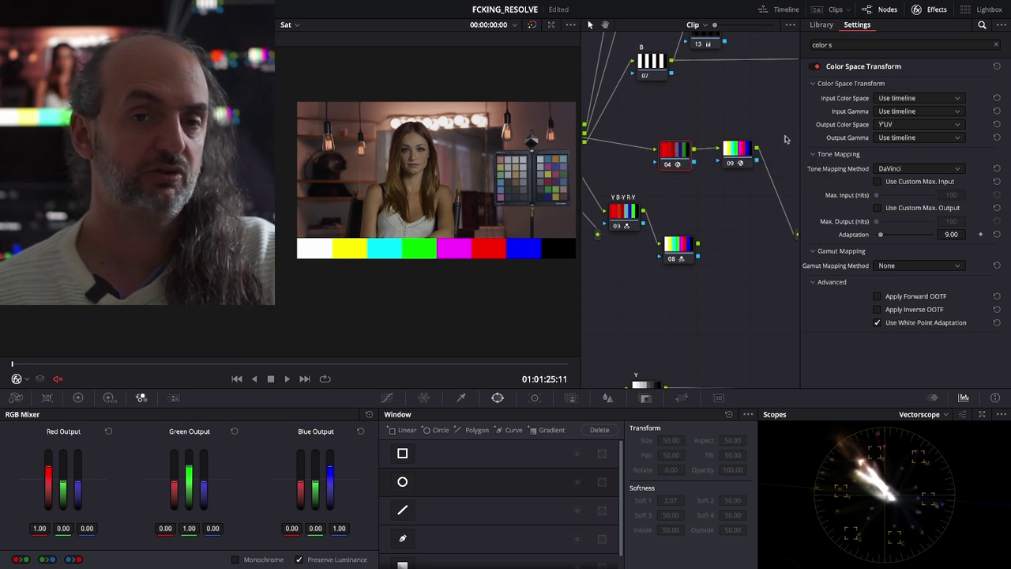
click(904, 101)
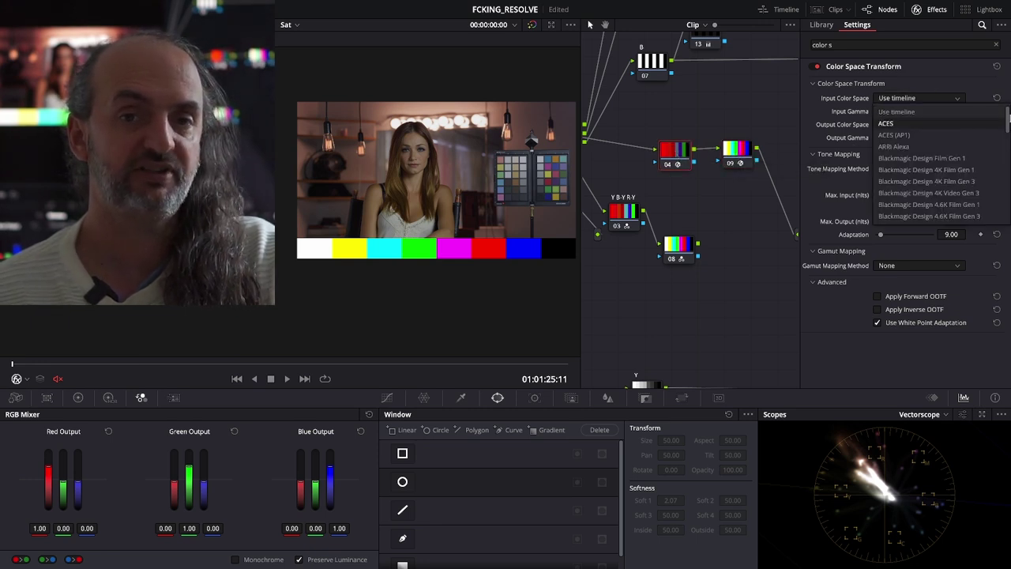
drag(1008, 117, 1007, 210)
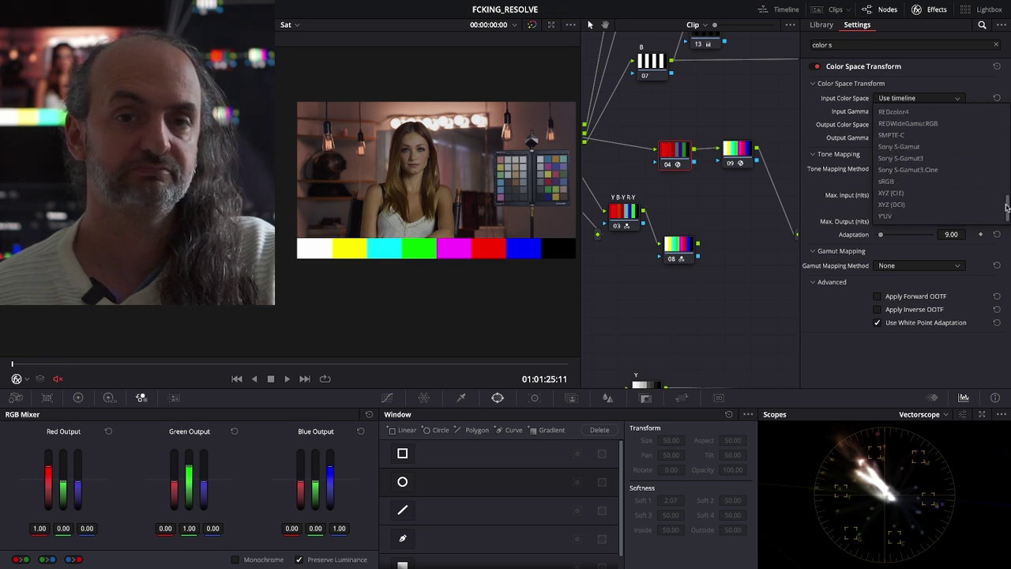
scroll(916, 158, up, 3)
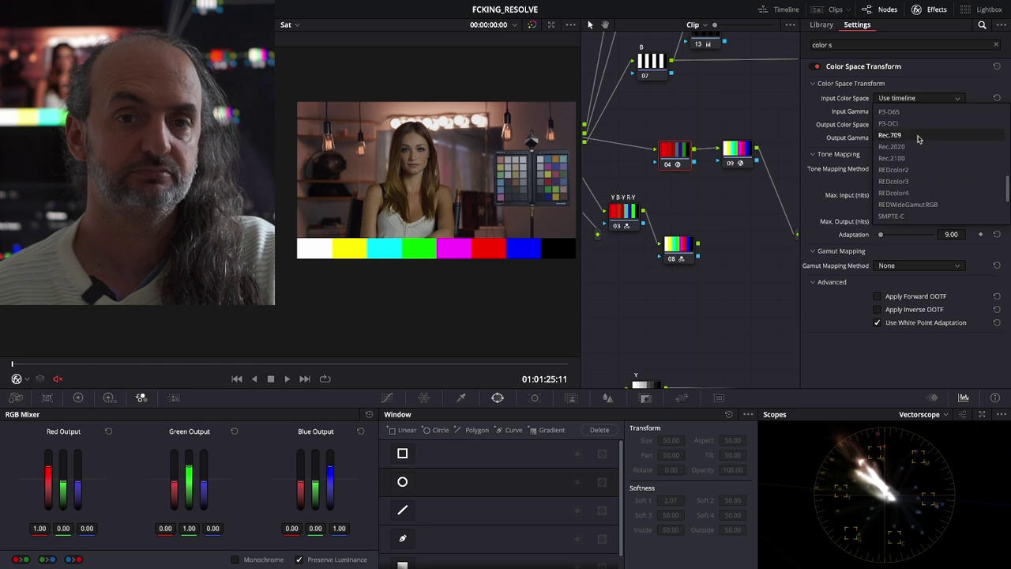
click(918, 139)
Step: Spread the two Color Space Transform nodes apart in line and move the two mixer nodes below them
drag(674, 164, 629, 160)
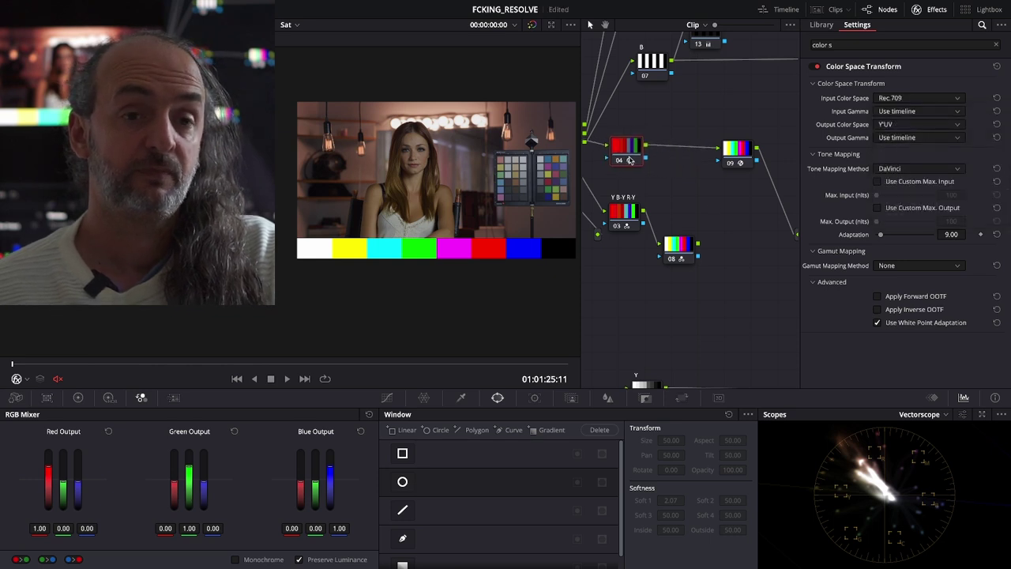
drag(701, 199, 609, 263)
drag(624, 214, 618, 295)
click(737, 158)
drag(737, 158, 747, 154)
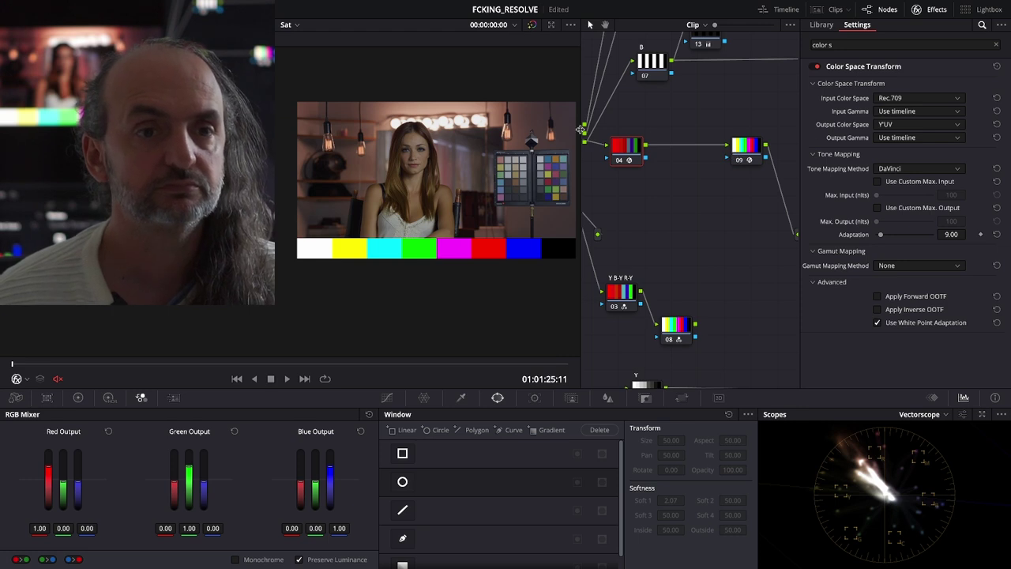
Step: Widen the node graph and insert a splitter, three channel nodes and a combiner between the two Color Space Transform nodes
drag(582, 128, 490, 128)
drag(663, 132, 762, 113)
key(ctrl+z)
Step: Try lowering the middle channel node's Gain to 0.01 in the color wheels, and reset it
click(649, 178)
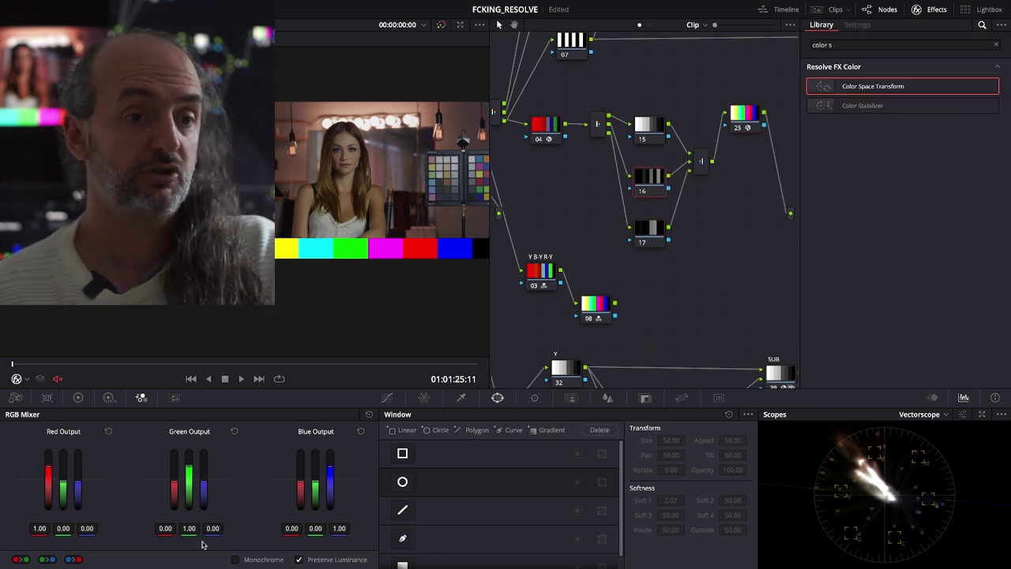
click(77, 397)
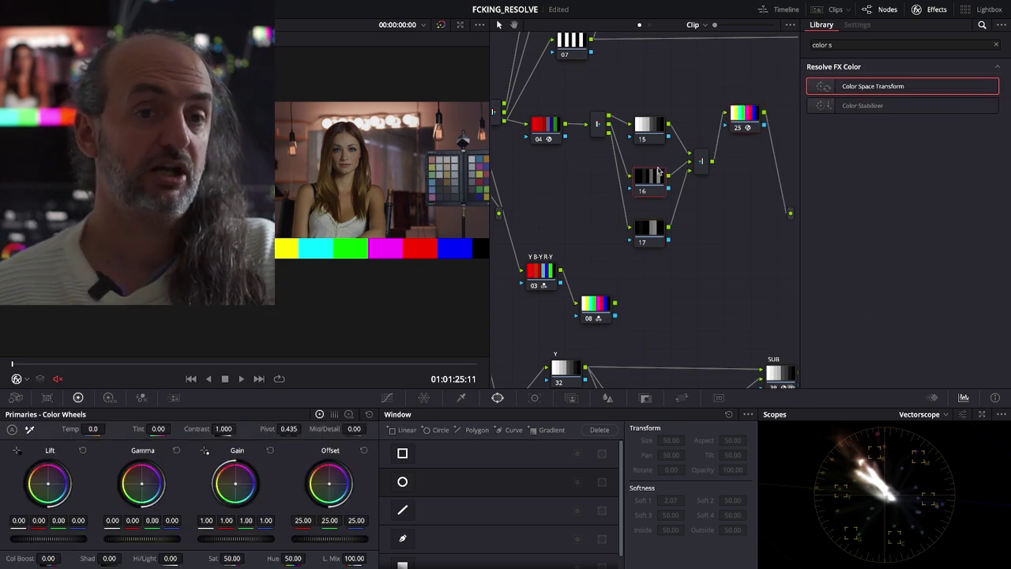
drag(262, 540, 207, 540)
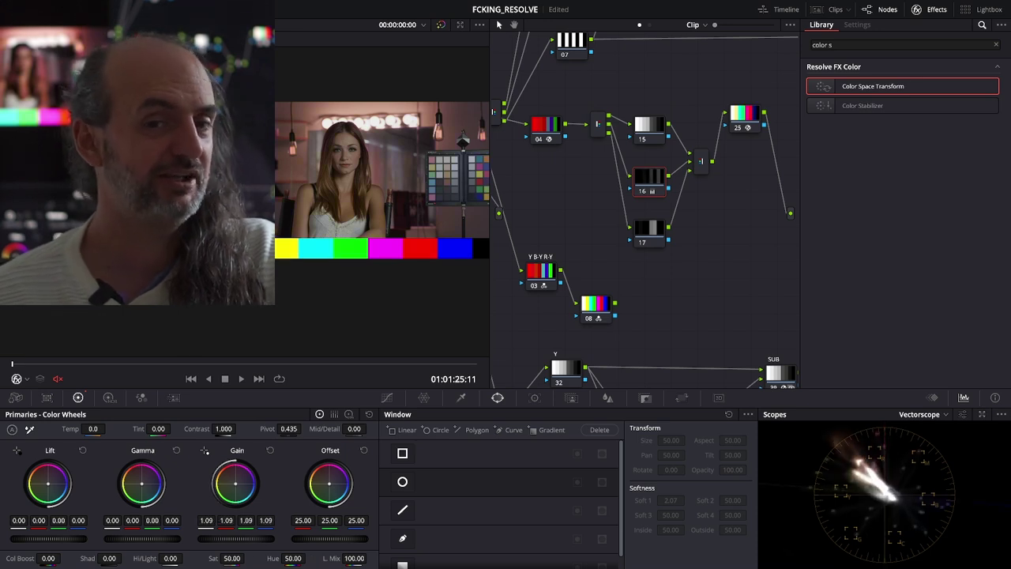
mouse_move(212, 540)
mouse_down()
mouse_move(237, 540)
mouse_move(212, 540)
mouse_up()
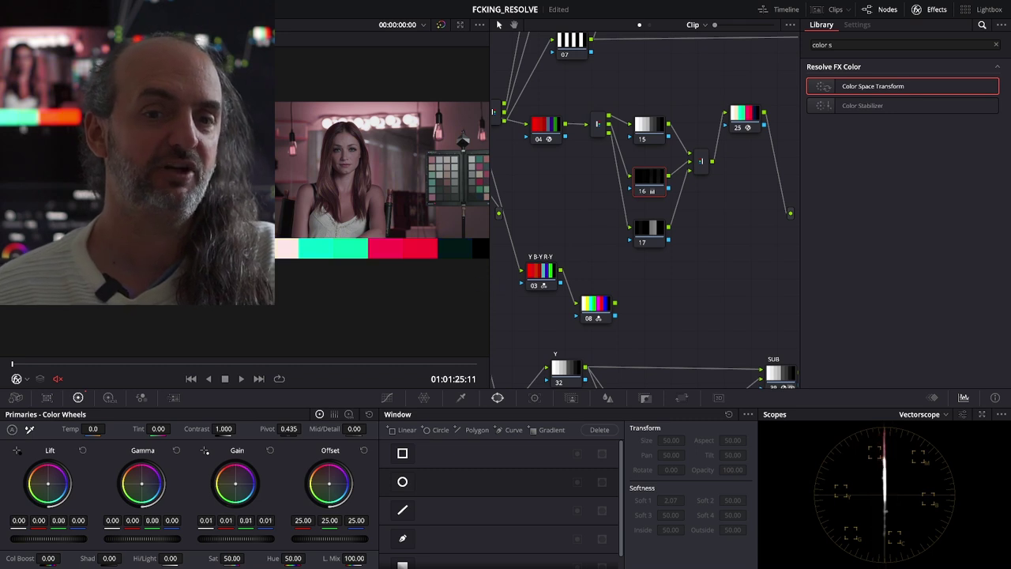
click(269, 450)
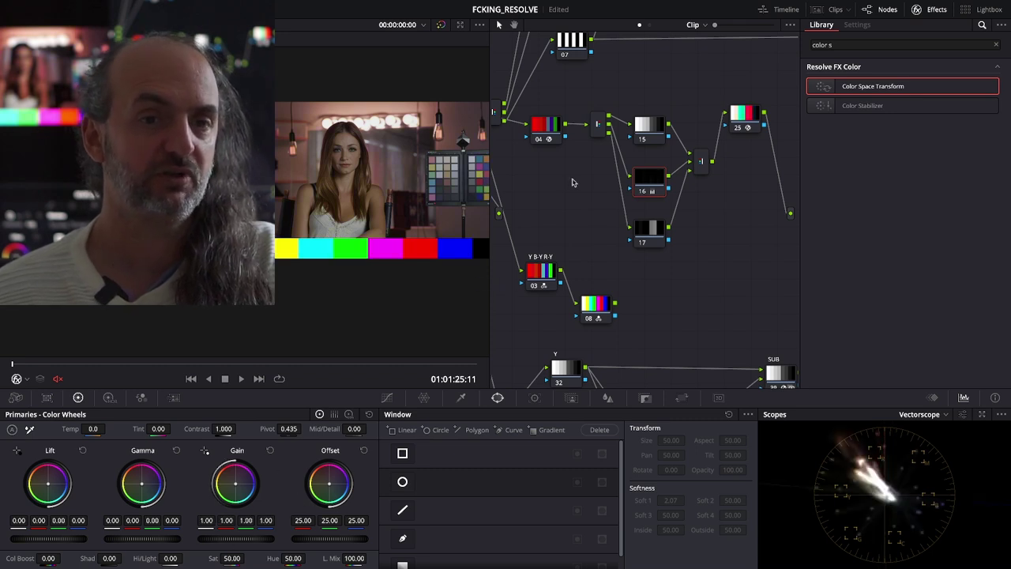
Step: Lower the Gain of the third channel node to 0.01
click(652, 226)
drag(272, 542, 236, 542)
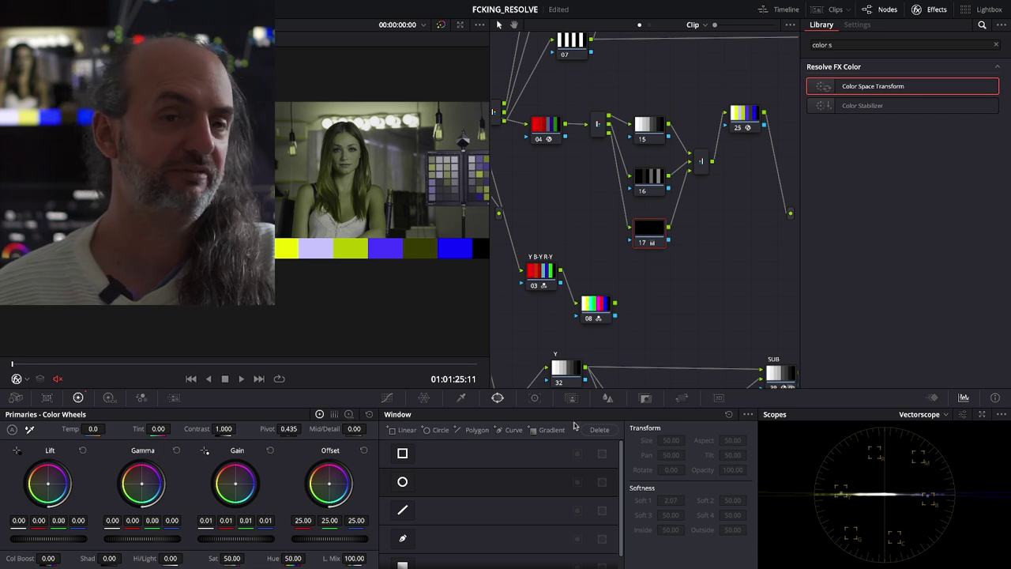
Step: Reset the primary color wheel adjustments of the third channel node
click(369, 414)
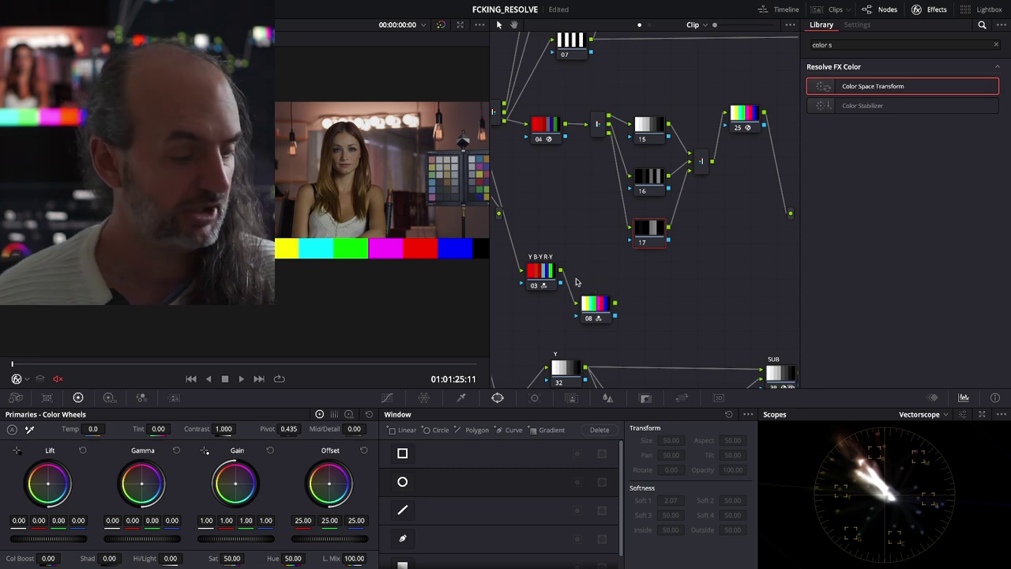
Step: Switch to Chrome, examine the NTSC equations and matrix on the Wikipedia YIQ page, and return to DaVinci Resolve
key(super+Tab)
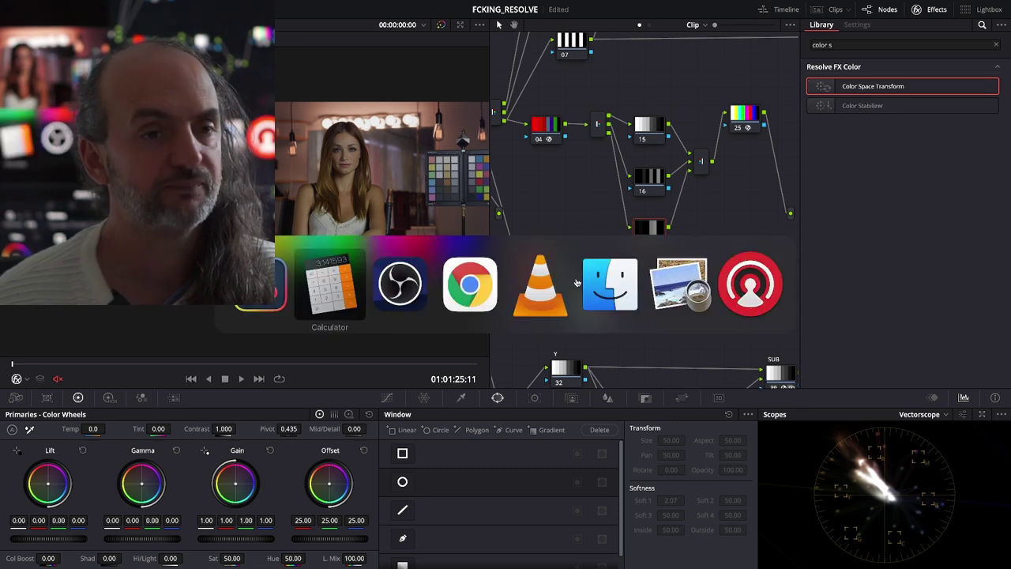
key(super+Tab)
key(super+Tab)
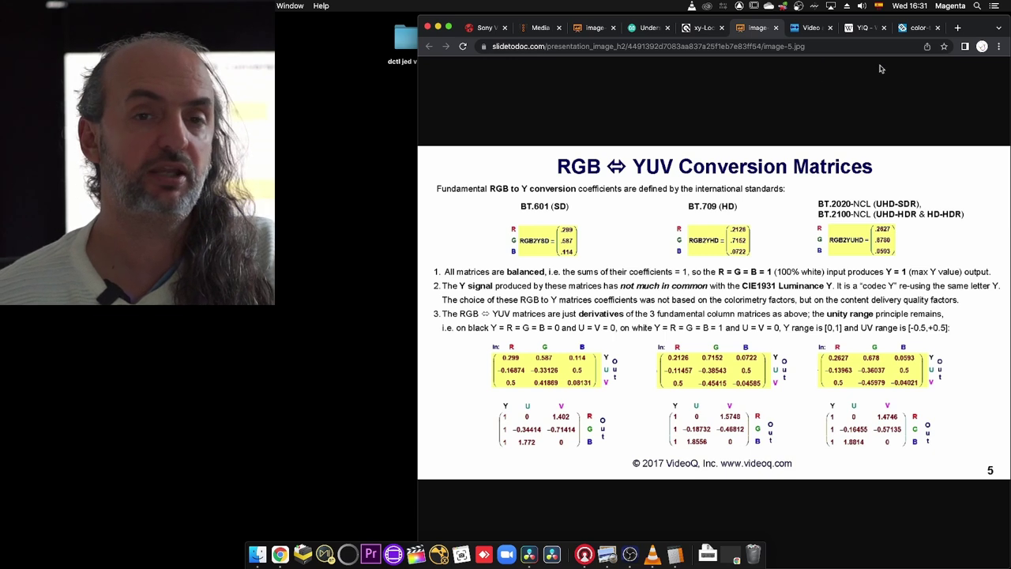
click(921, 33)
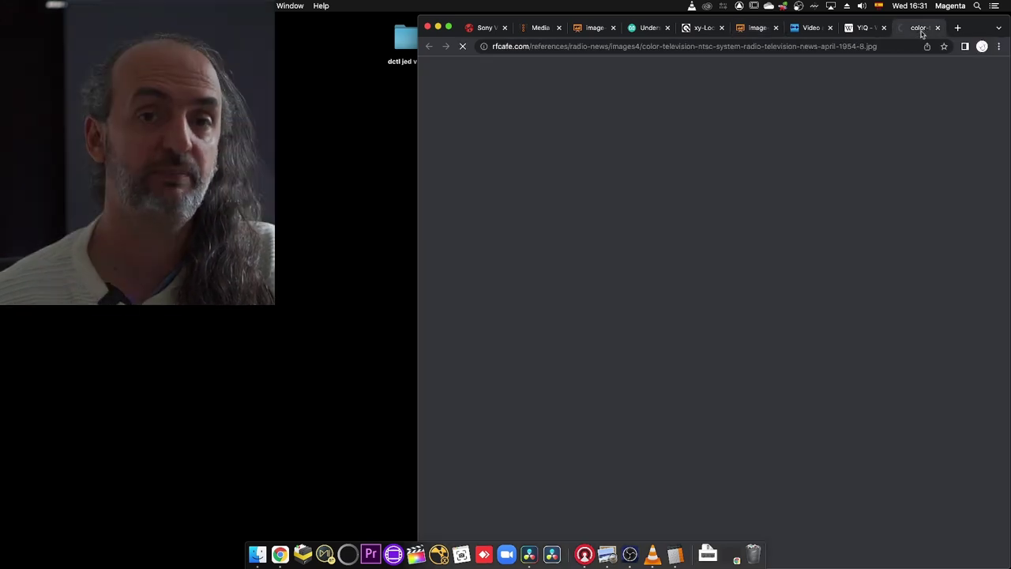
click(865, 28)
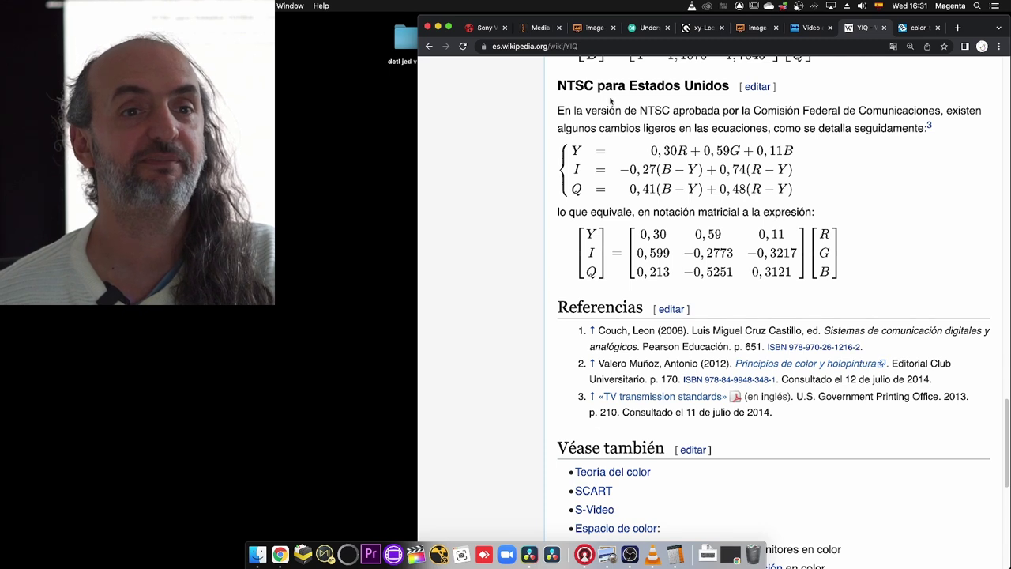
click(530, 553)
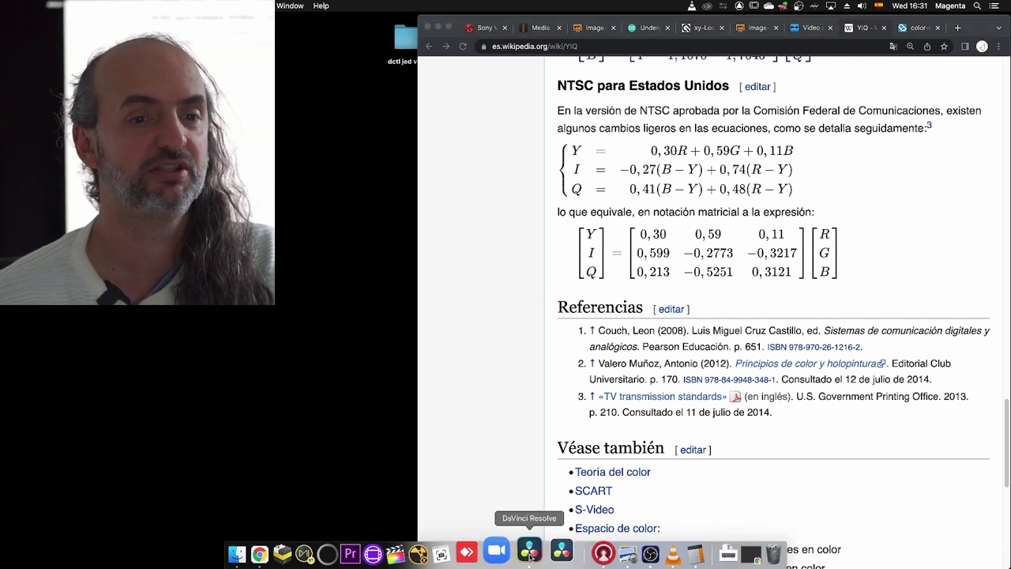